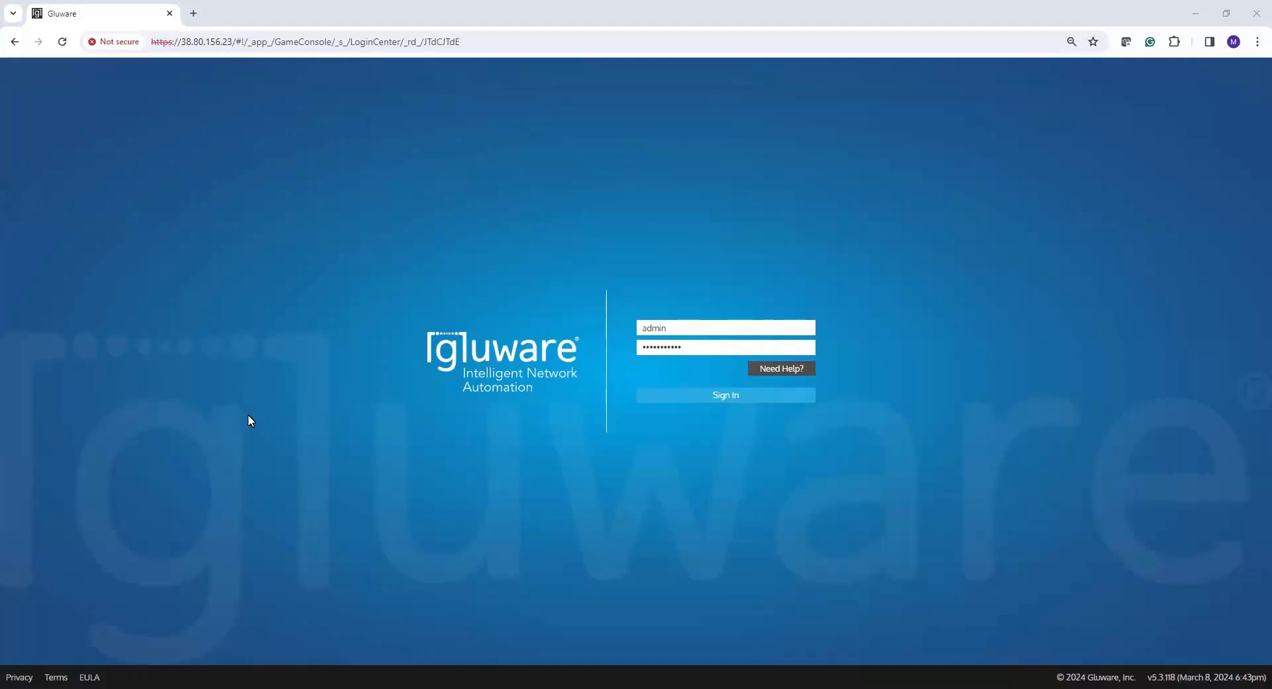
# - Sign in with the prefilled admin credentials and open the Device Manager
pyautogui.click(677, 397)
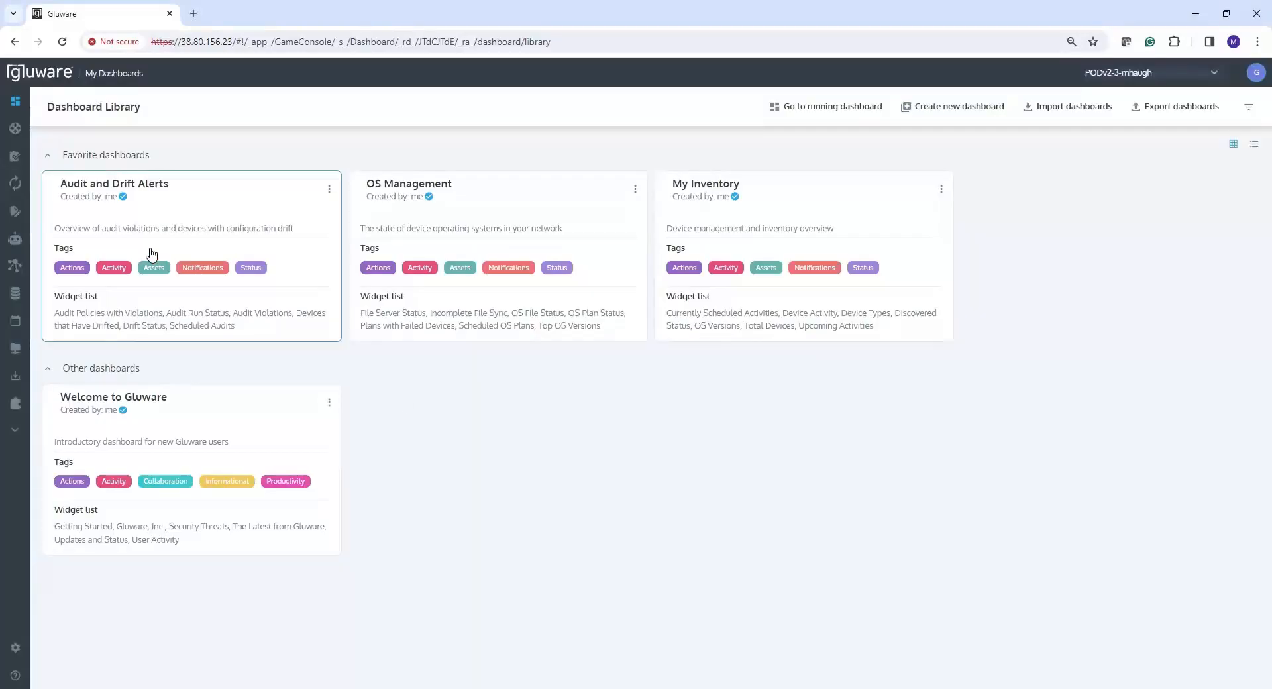
pyautogui.moveTo(20, 132)
pyautogui.click(69, 132)
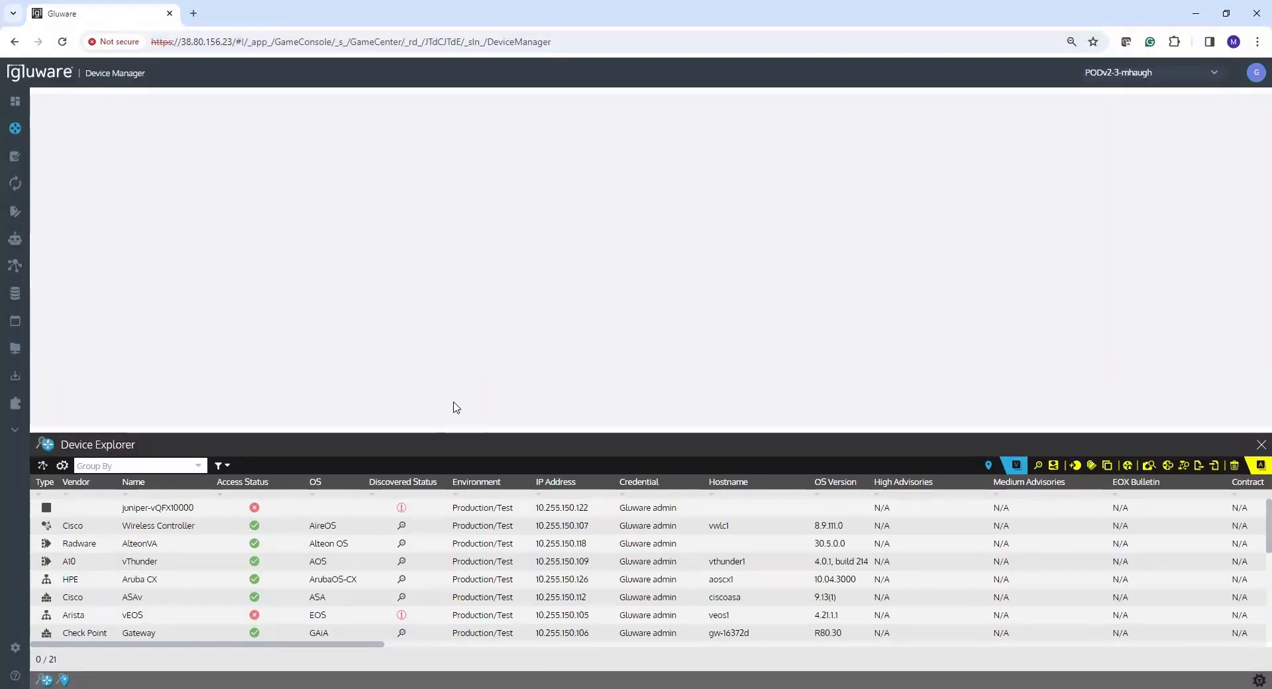
# - Enlarge the Device Explorer list and examine the backups of the csr1 device
pyautogui.moveTo(446, 432); pyautogui.dragTo(460, 315)
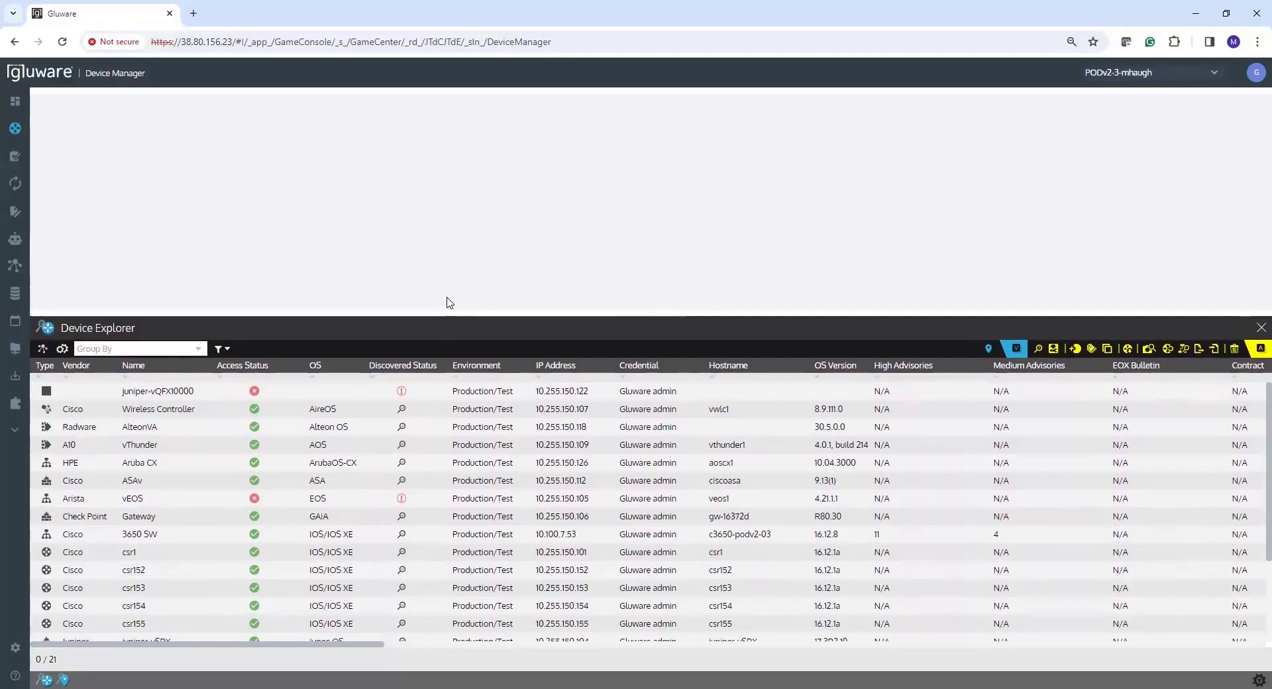
pyautogui.moveTo(195, 555); pyautogui.dragTo(224, 607)
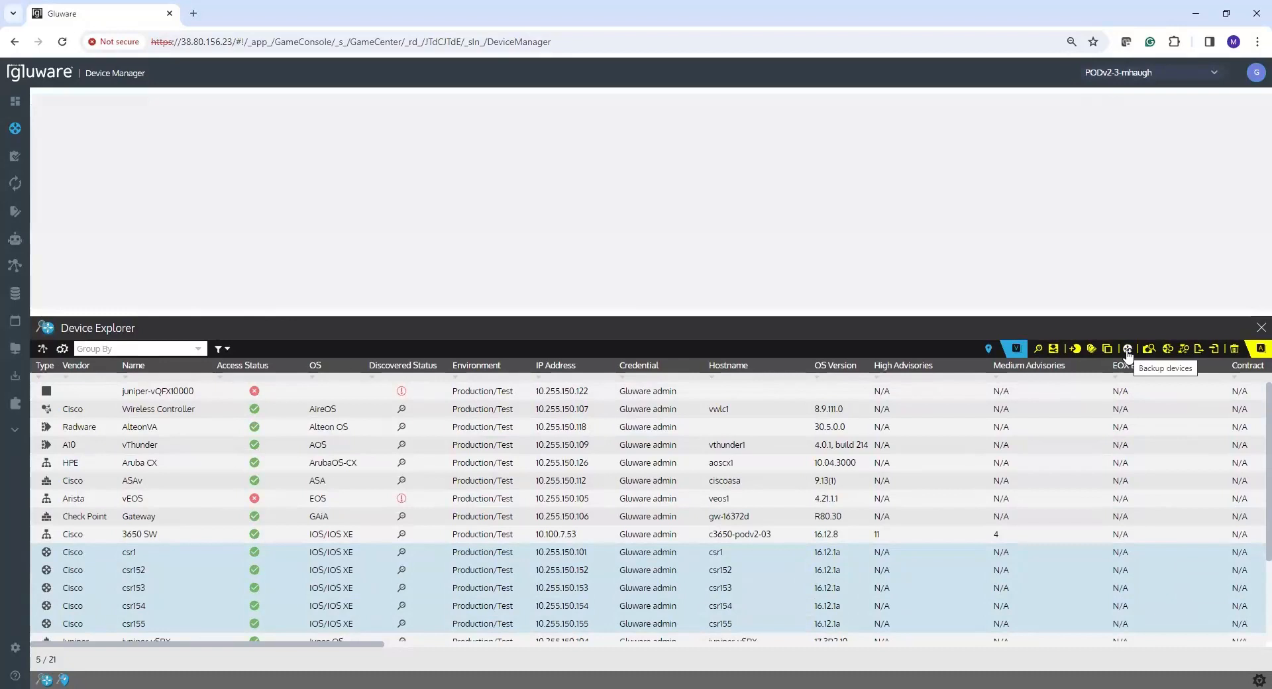
pyautogui.click(204, 557)
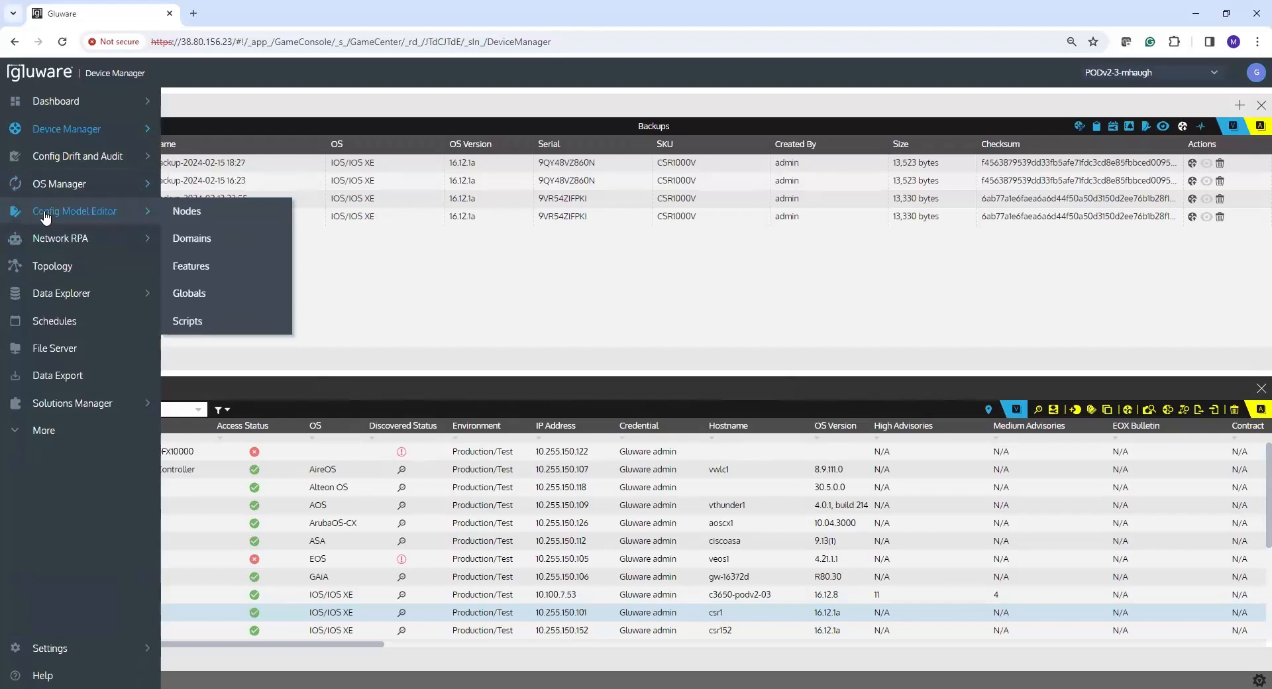
# - Find the backup-demo workflow in the Network RPA Workflow Library and open it for editing
pyautogui.moveTo(49, 242)
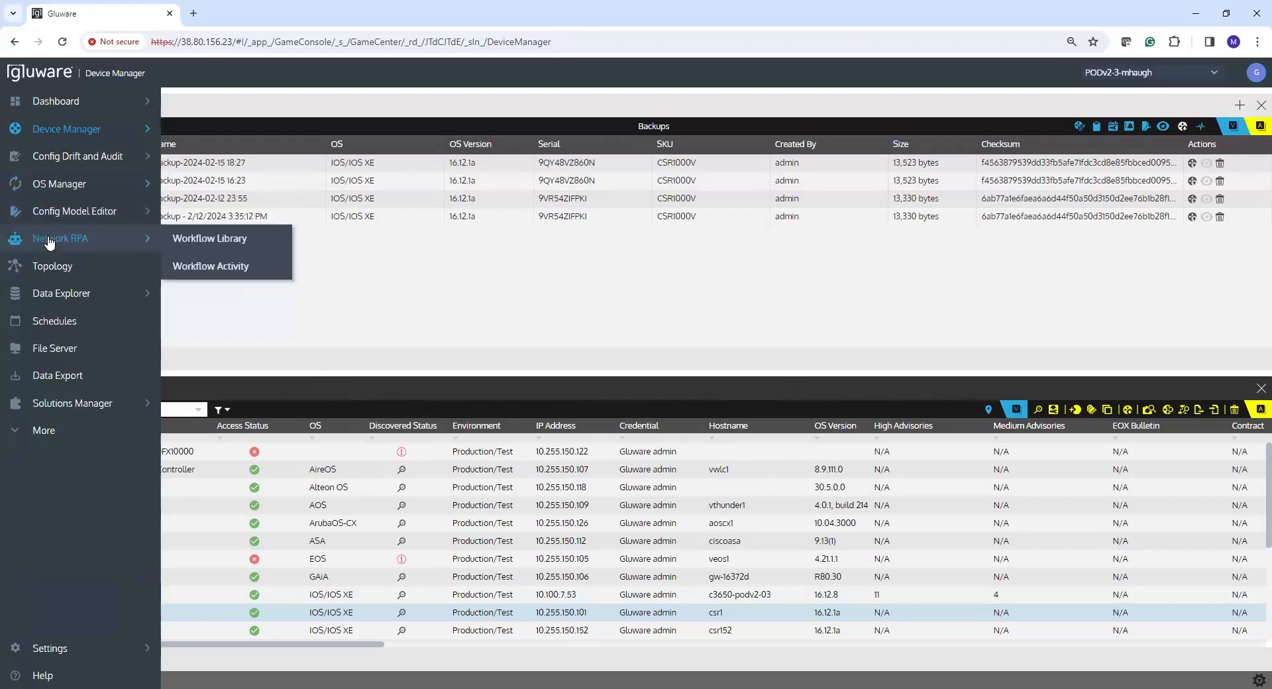
pyautogui.click(180, 236)
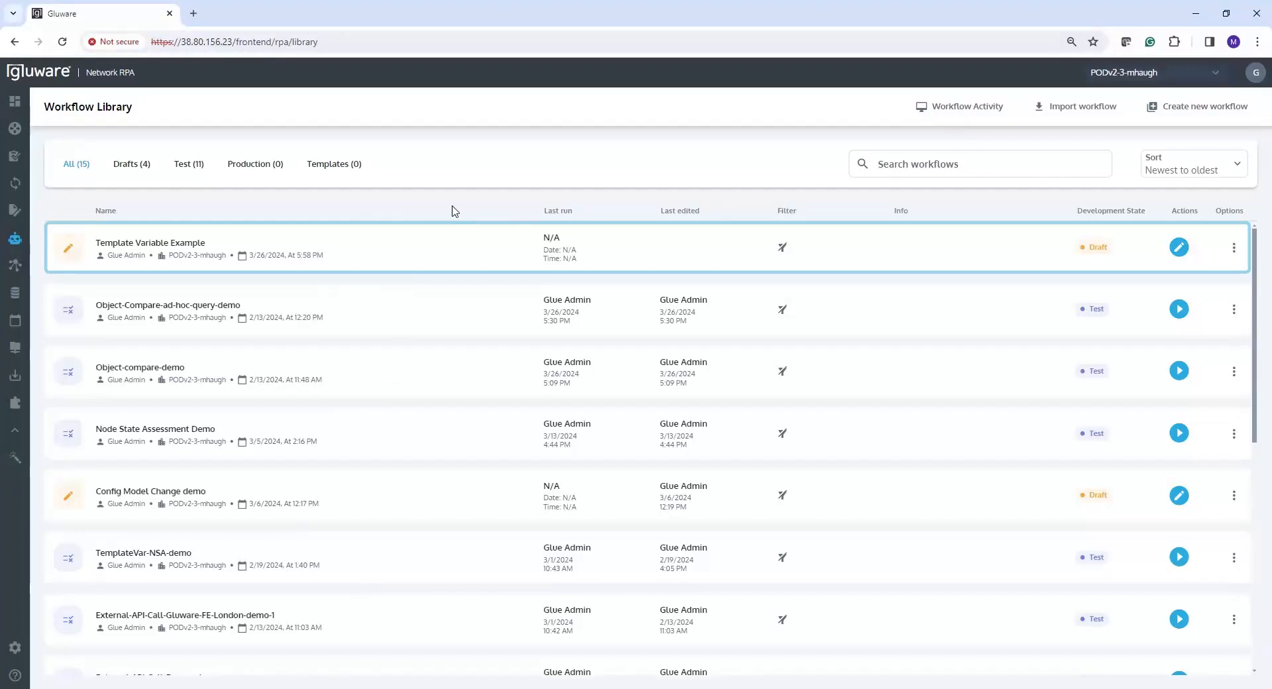
pyautogui.click(926, 162)
pyautogui.write('back')
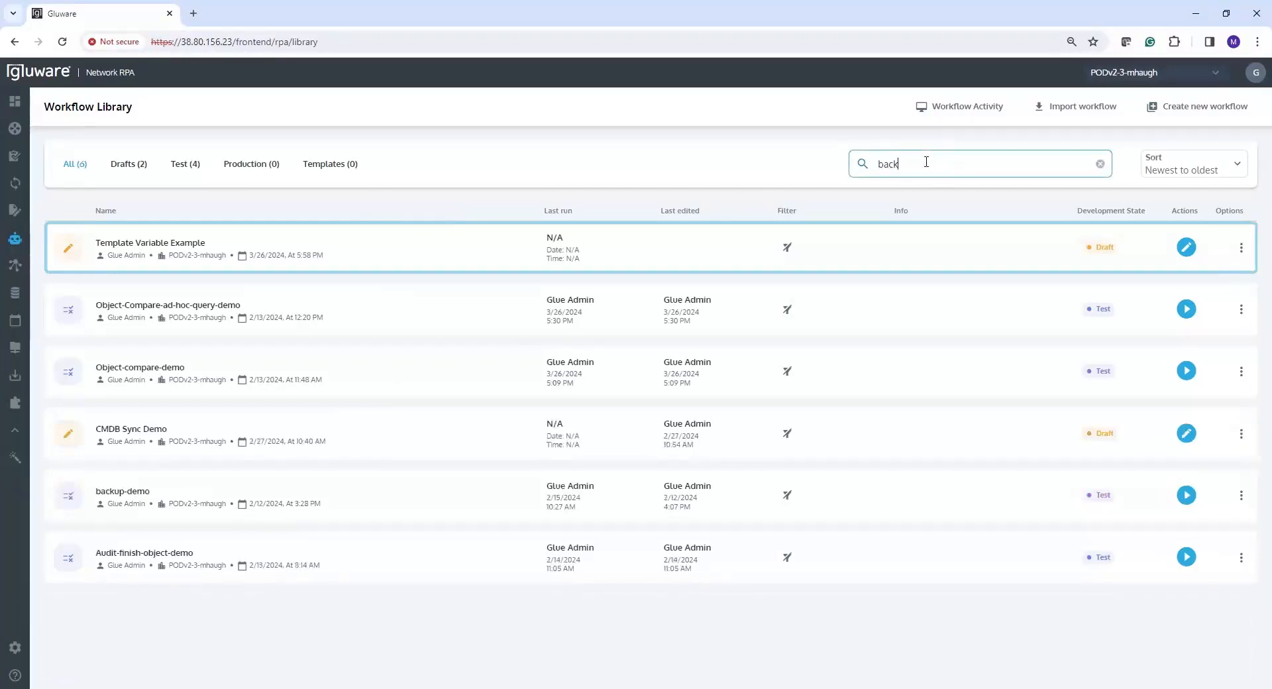
pyautogui.write('u')
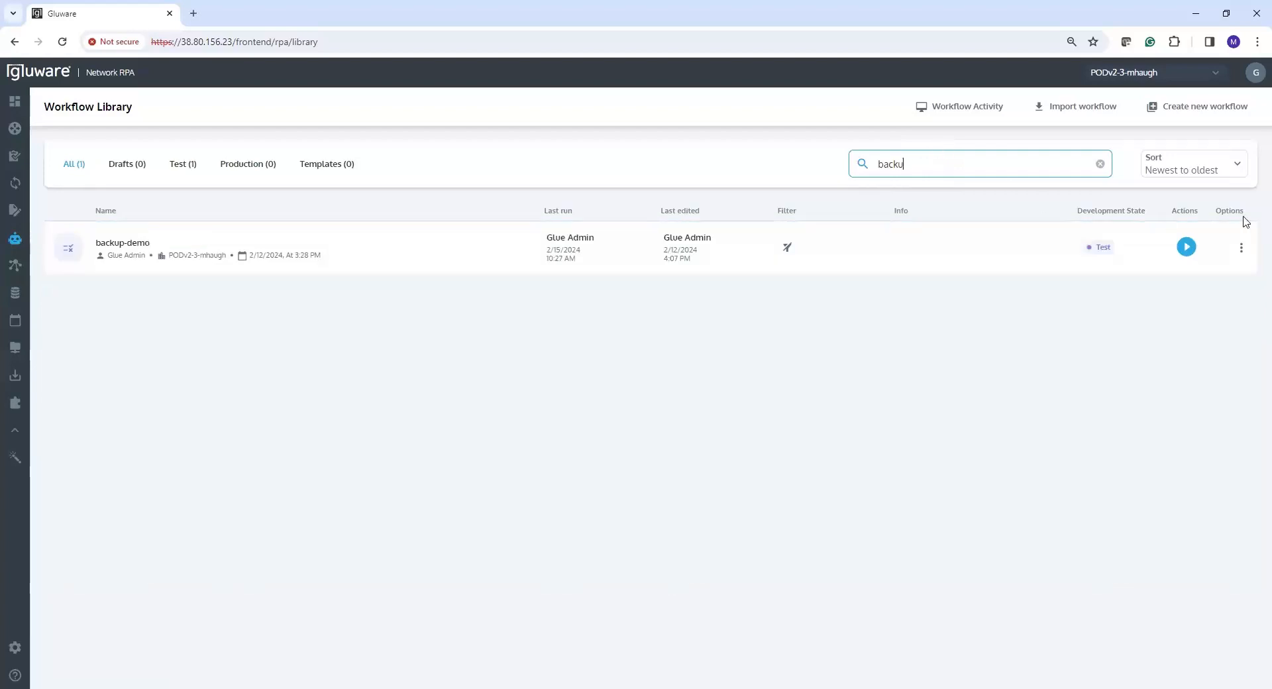
pyautogui.click(1240, 247)
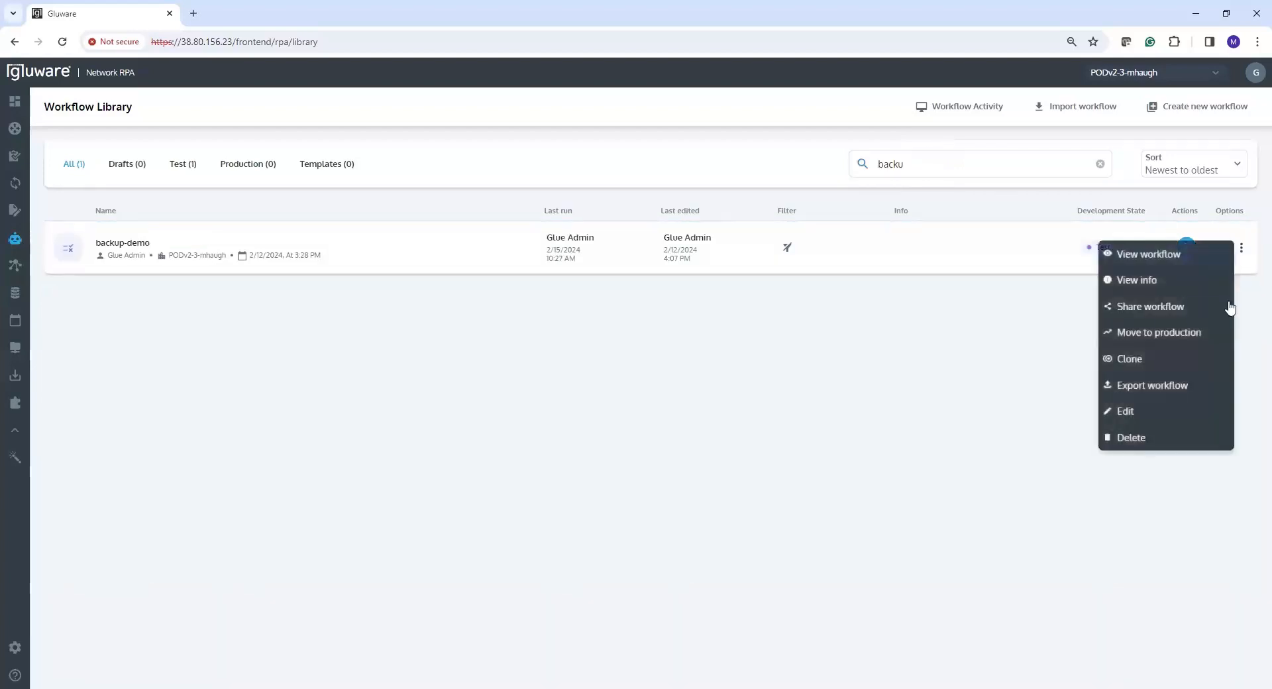
pyautogui.click(1128, 414)
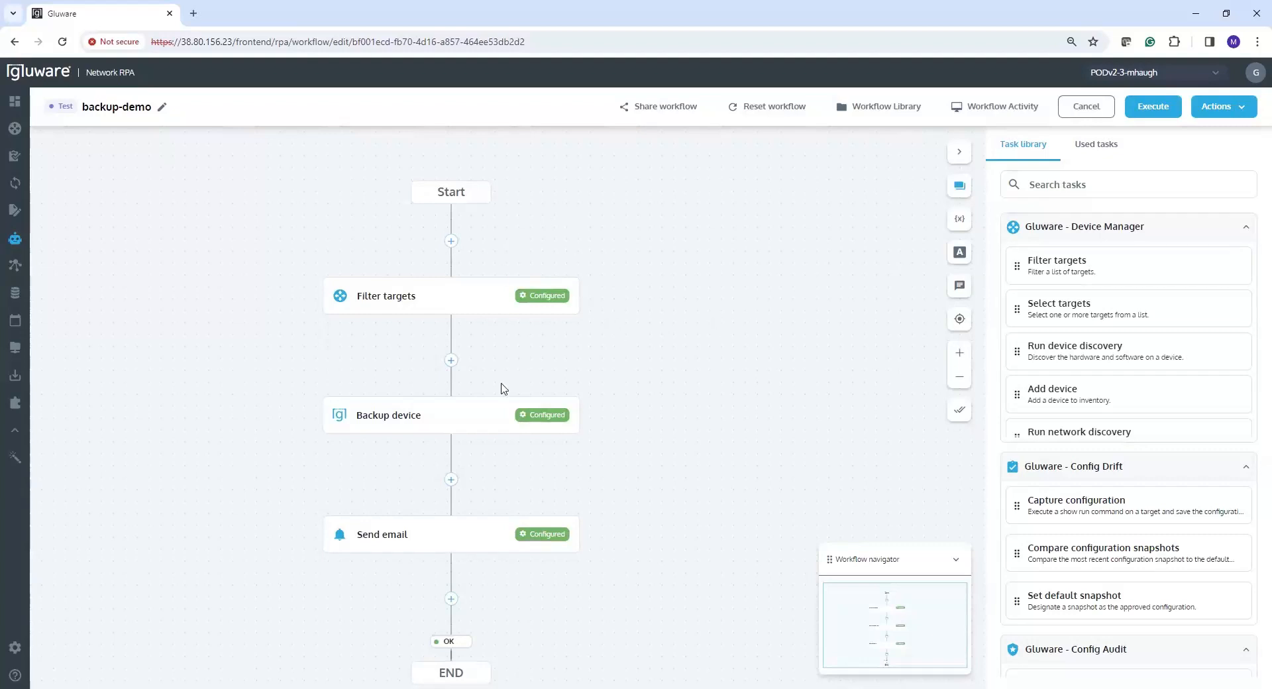
# - Insert a second Backup device task between Filter targets and the existing Backup device task, and delete it again
pyautogui.moveTo(644, 388)
pyautogui.mouseDown()
pyautogui.moveTo(639, 410)
pyautogui.moveTo(638, 377)
pyautogui.mouseUp()
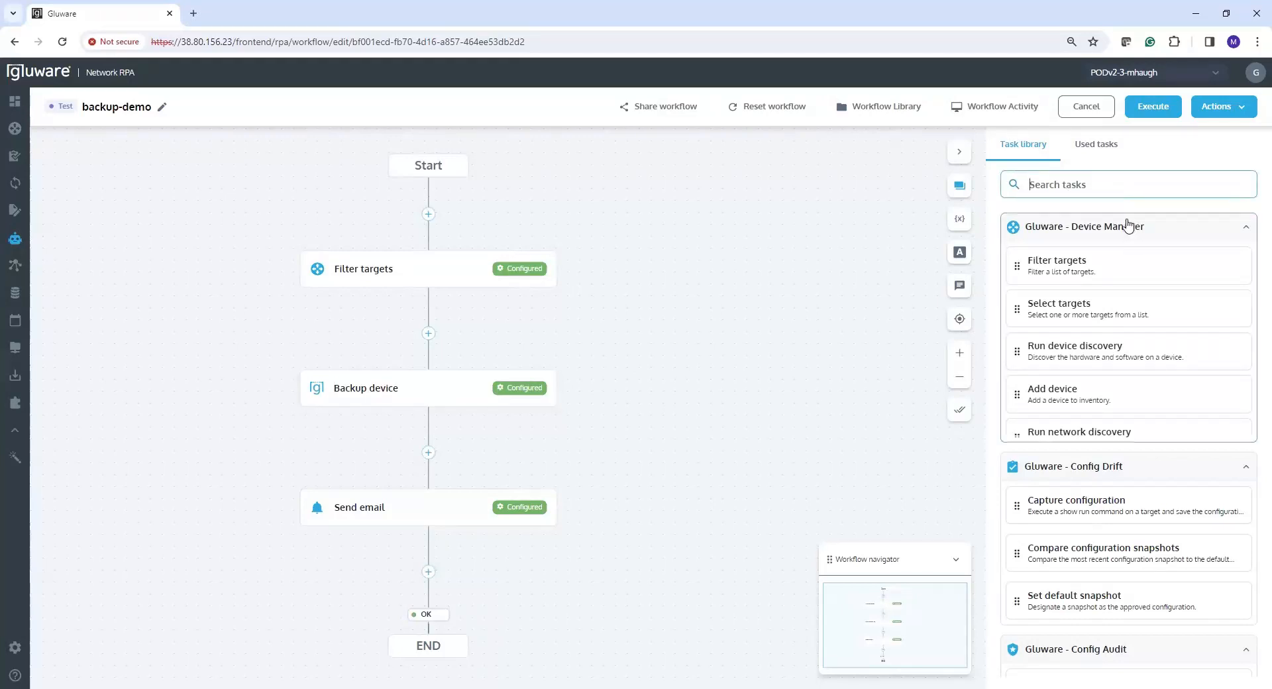
pyautogui.click(1118, 183)
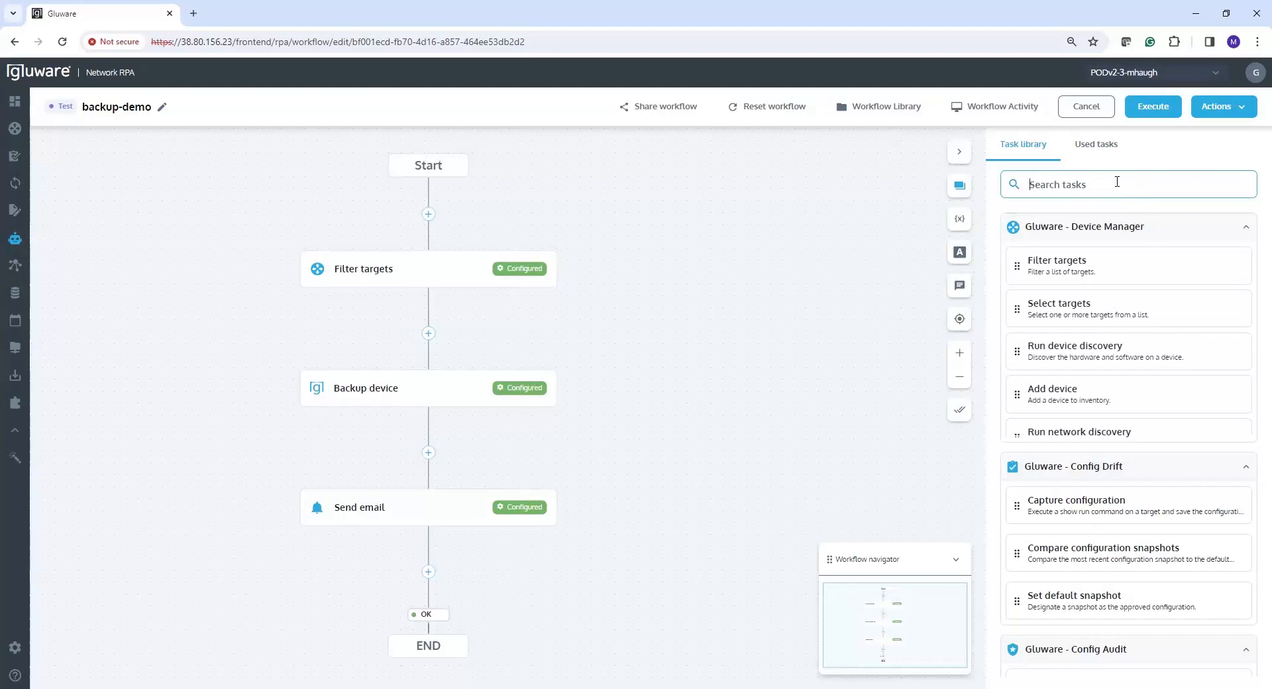
pyautogui.write('back')
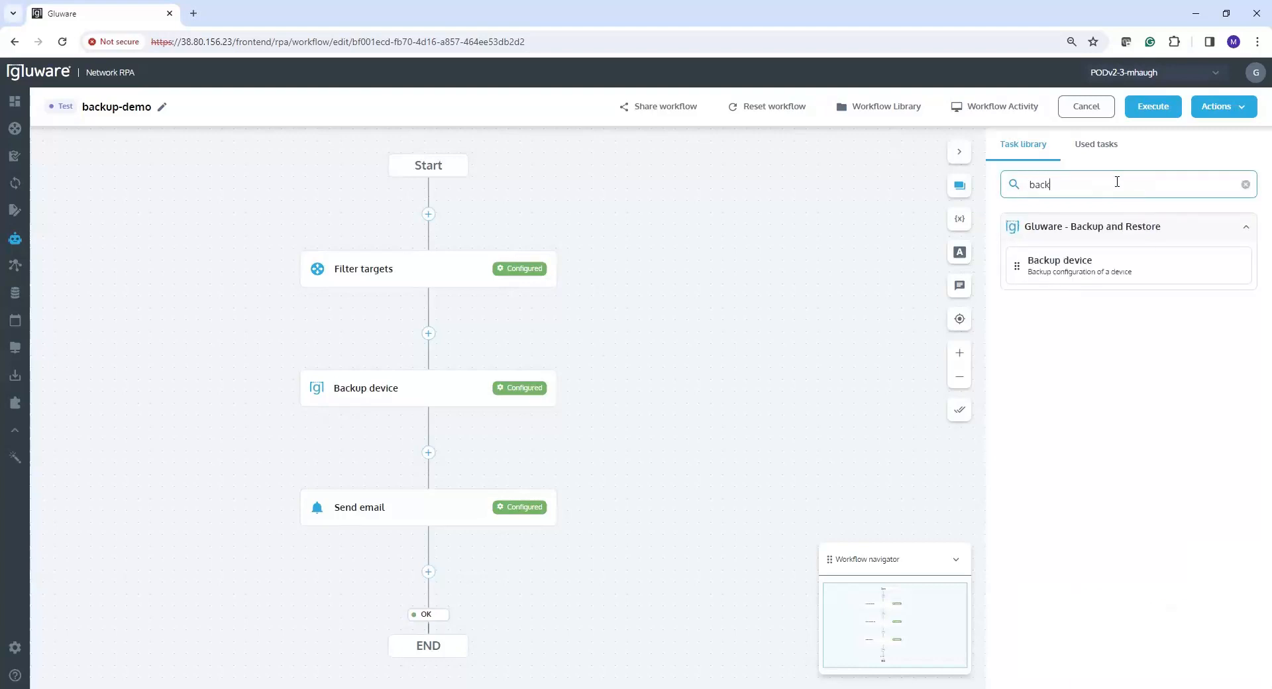
pyautogui.click(1125, 267)
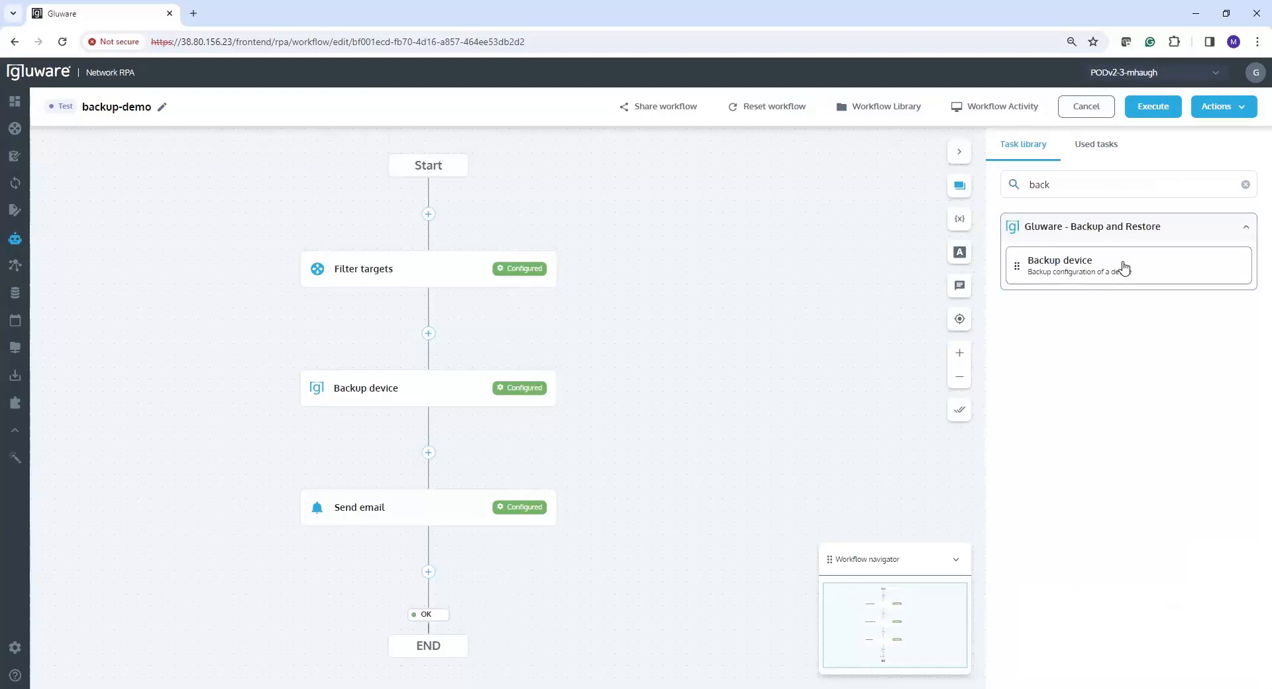
pyautogui.moveTo(1121, 265); pyautogui.dragTo(442, 240)
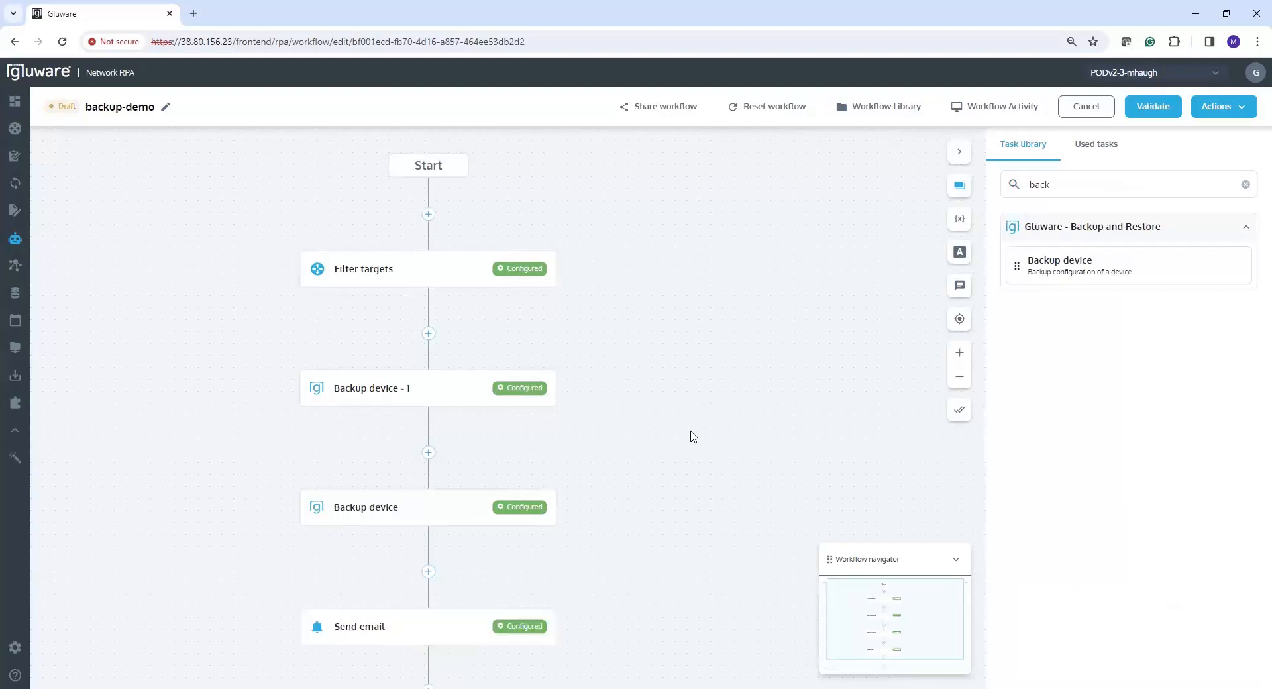
pyautogui.click(425, 389)
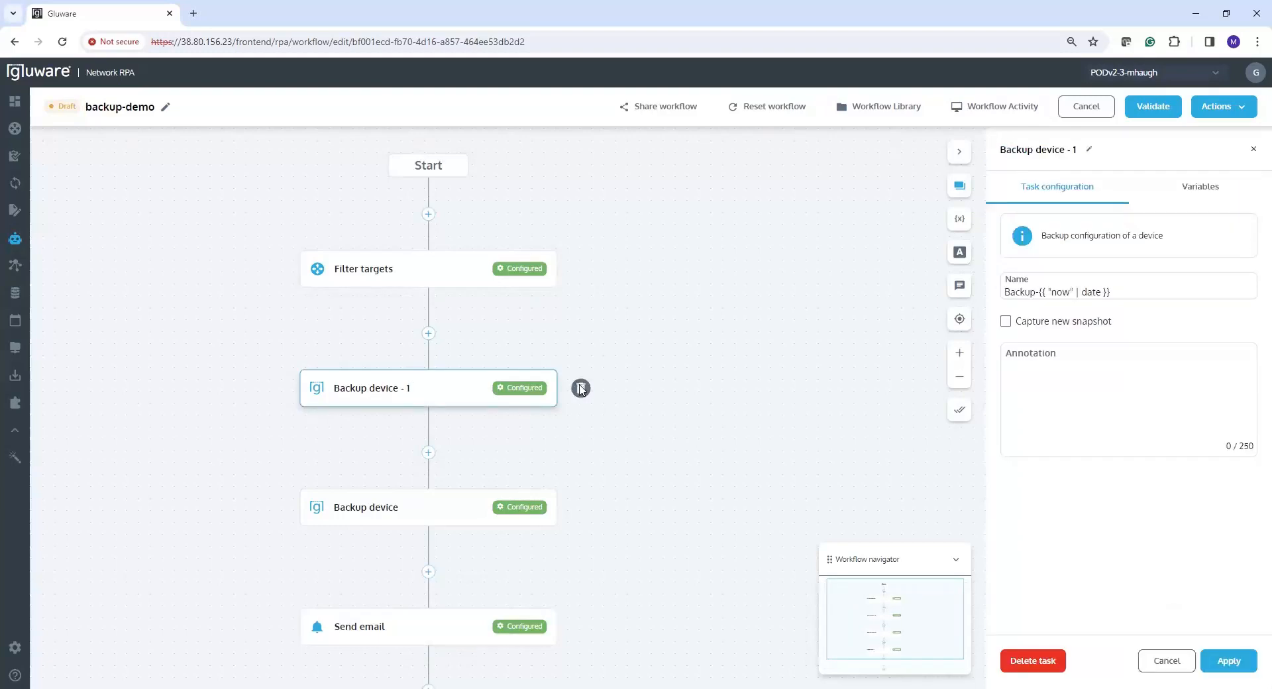
pyautogui.click(580, 388)
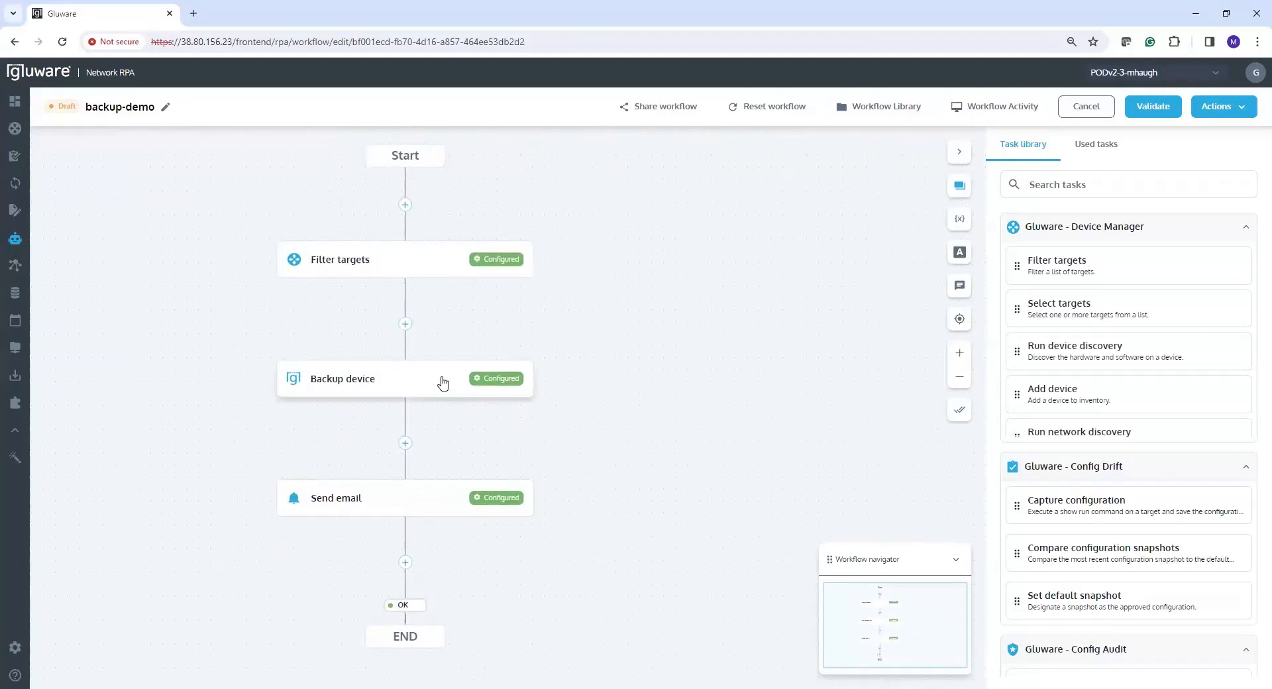
# - Review the filter rule of the Filter targets task and the name template of the Backup device task
pyautogui.click(443, 382)
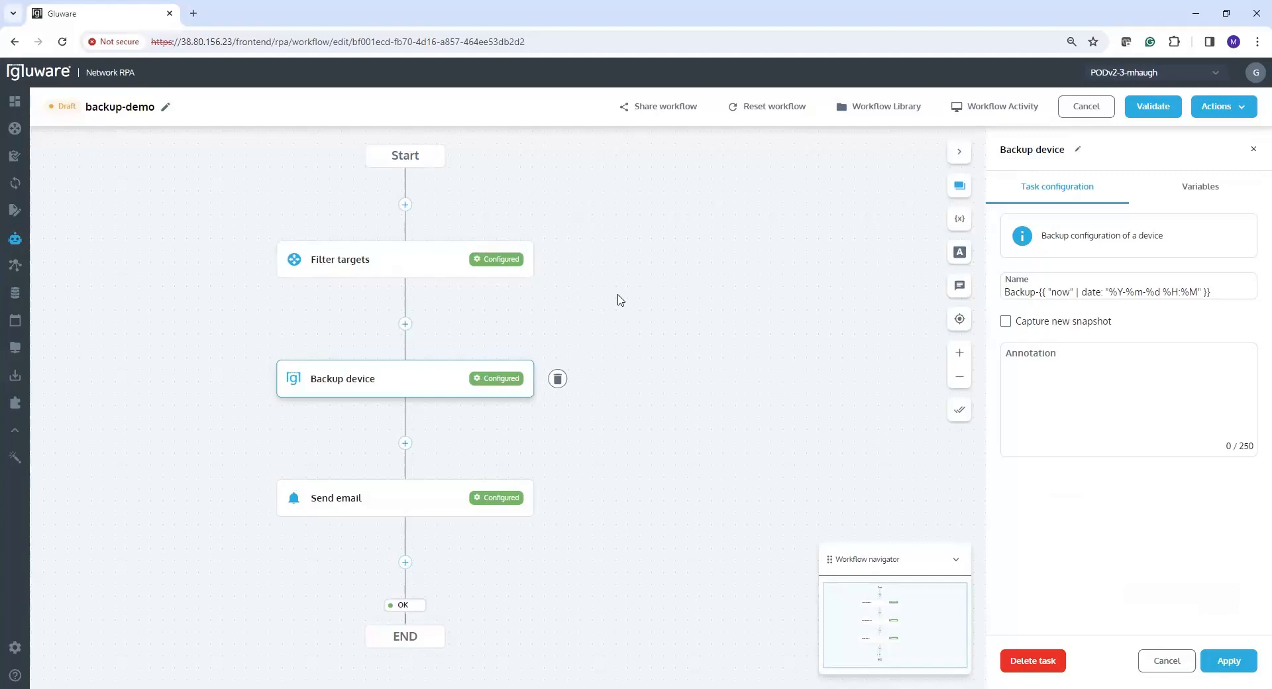
pyautogui.click(430, 263)
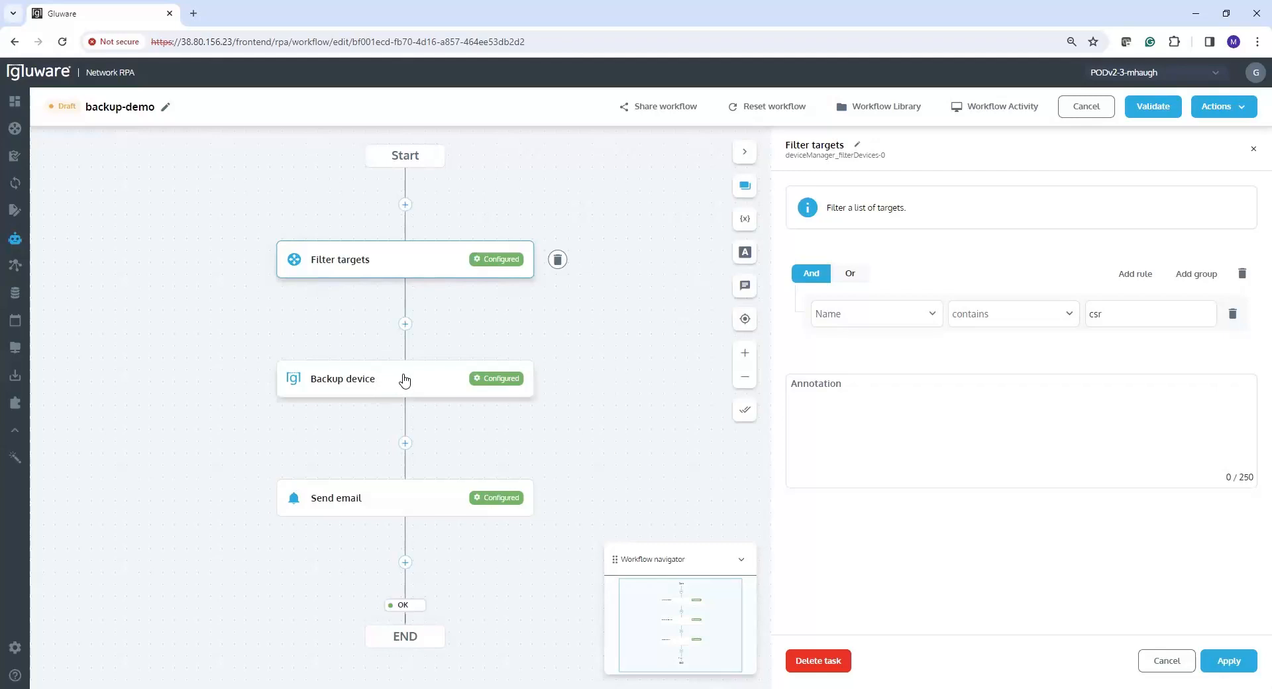
pyautogui.click(403, 378)
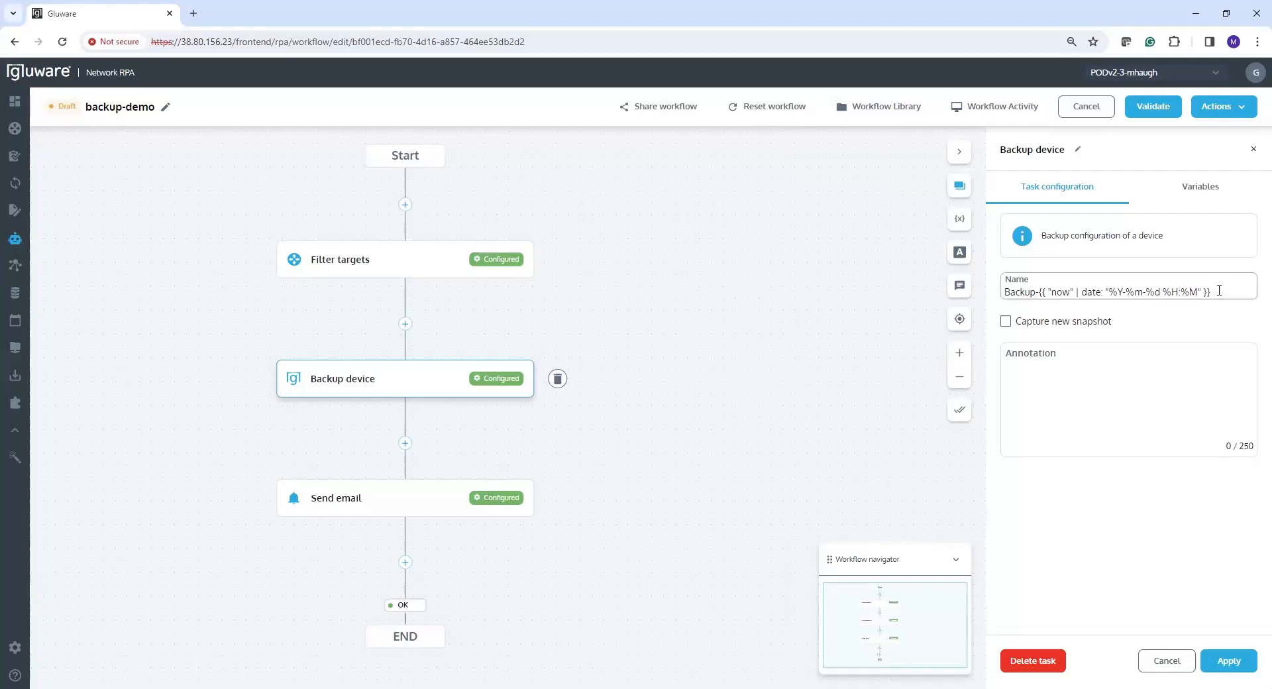
pyautogui.moveTo(1212, 289); pyautogui.dragTo(1045, 287)
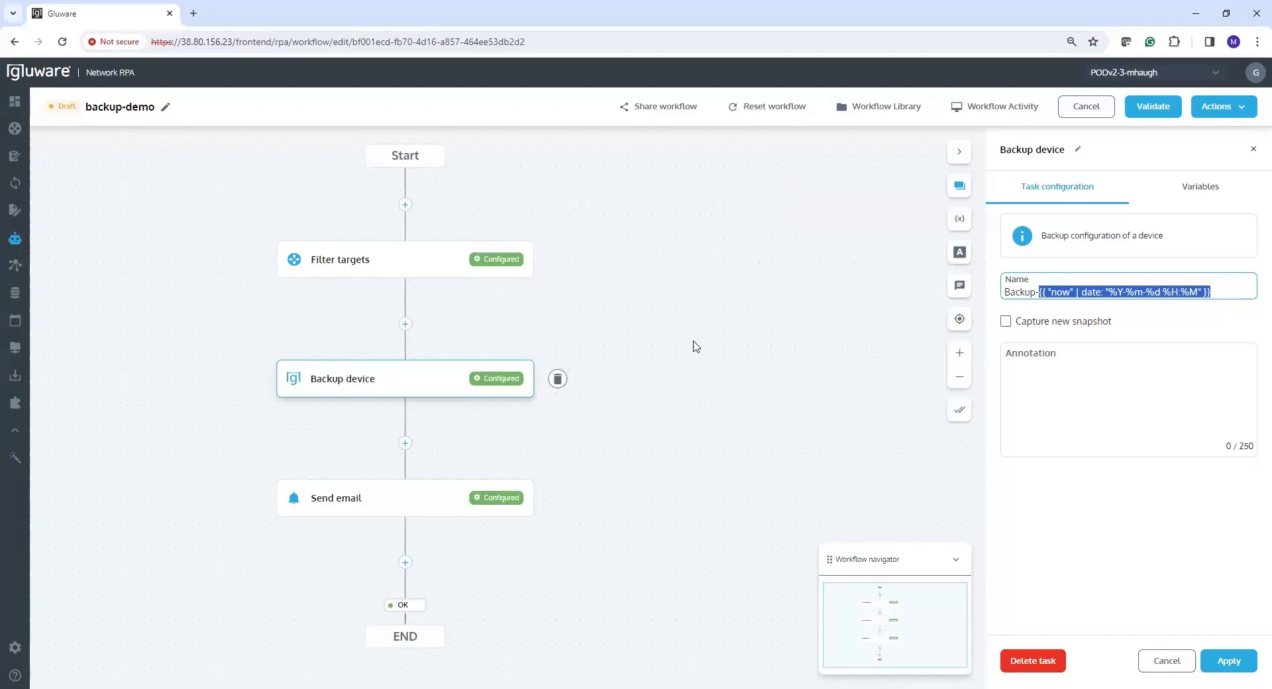
pyautogui.click(696, 346)
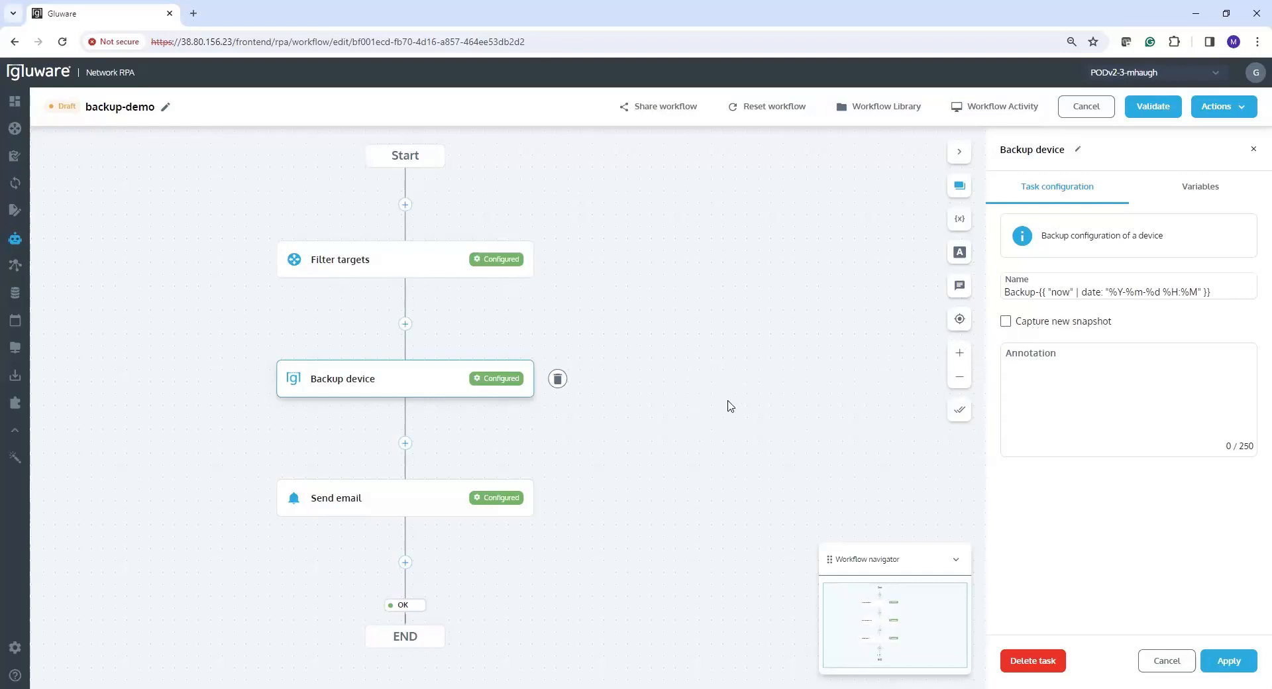
# - Review the Send email task's recipients, subject and per-target message with its device name variable
pyautogui.click(401, 467)
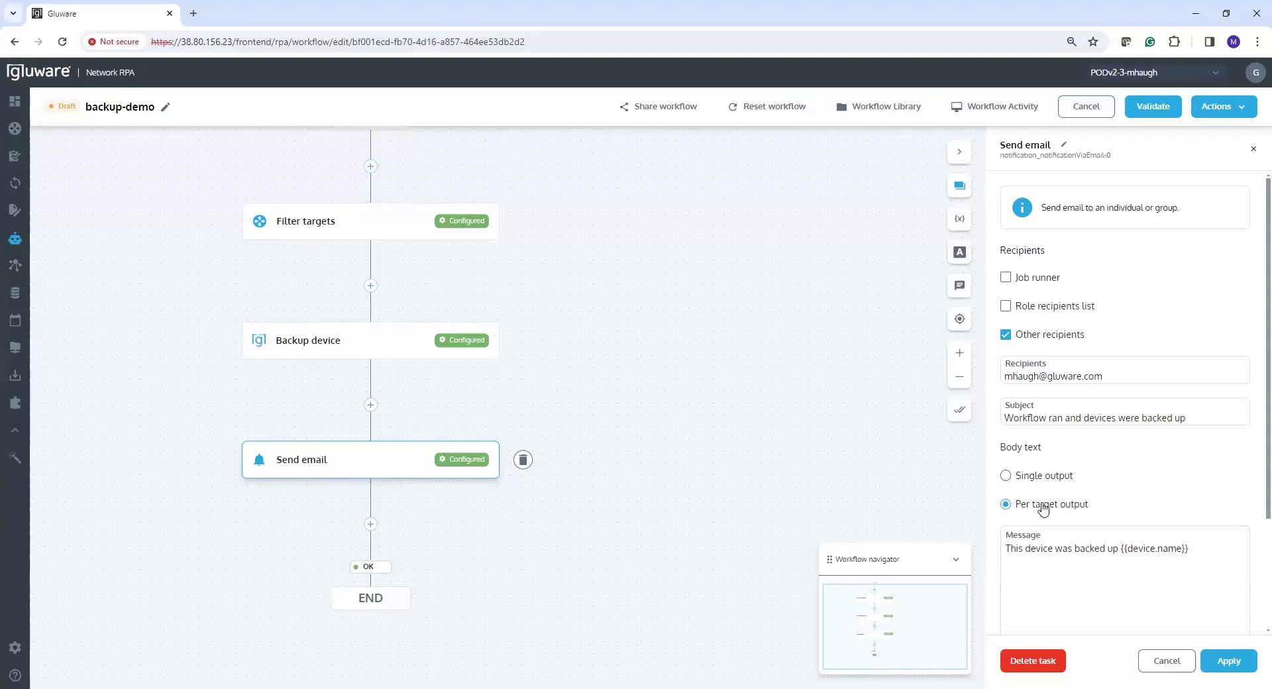
pyautogui.moveTo(1121, 547); pyautogui.dragTo(1204, 552)
pyautogui.click(876, 475)
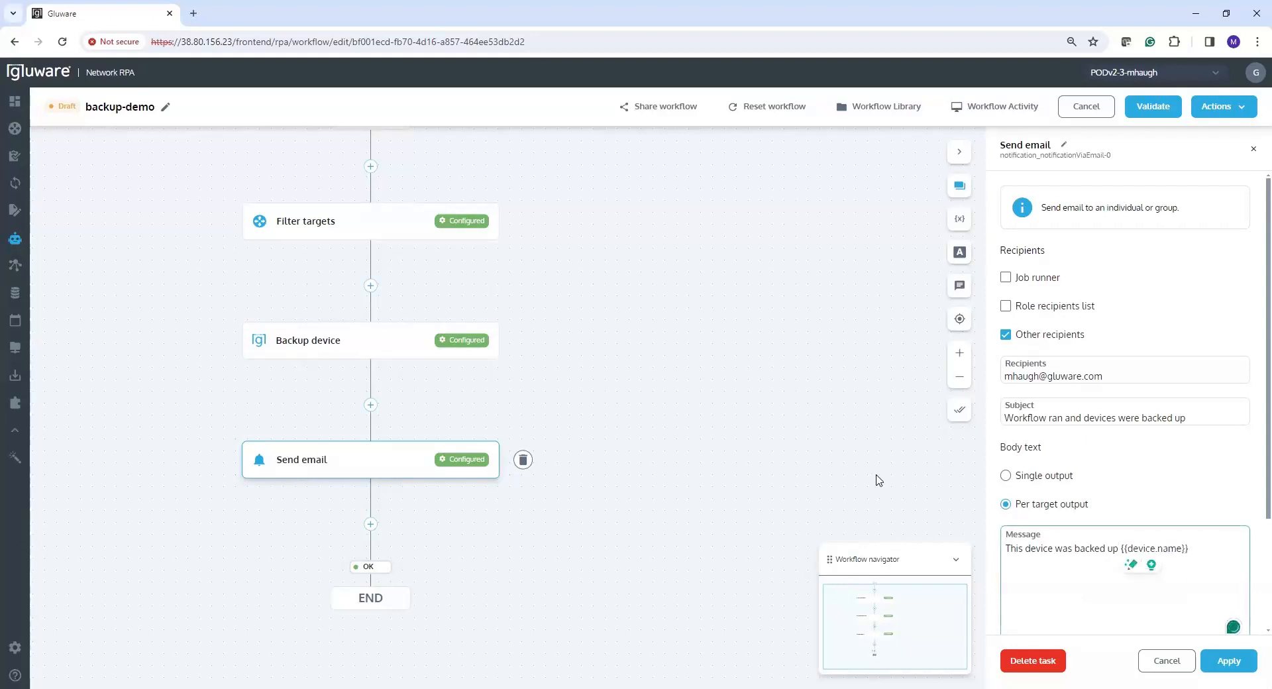
pyautogui.moveTo(584, 340); pyautogui.dragTo(584, 382)
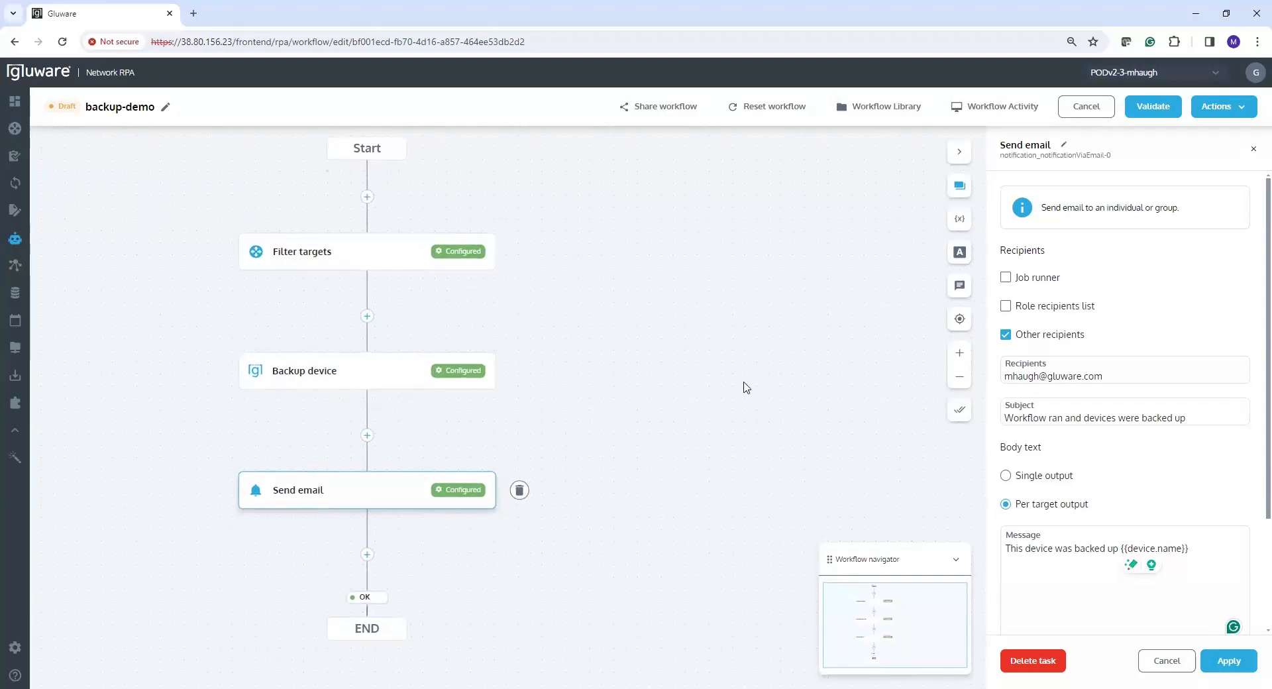
# - Save the backup-demo workflow and validate it
pyautogui.click(1215, 108)
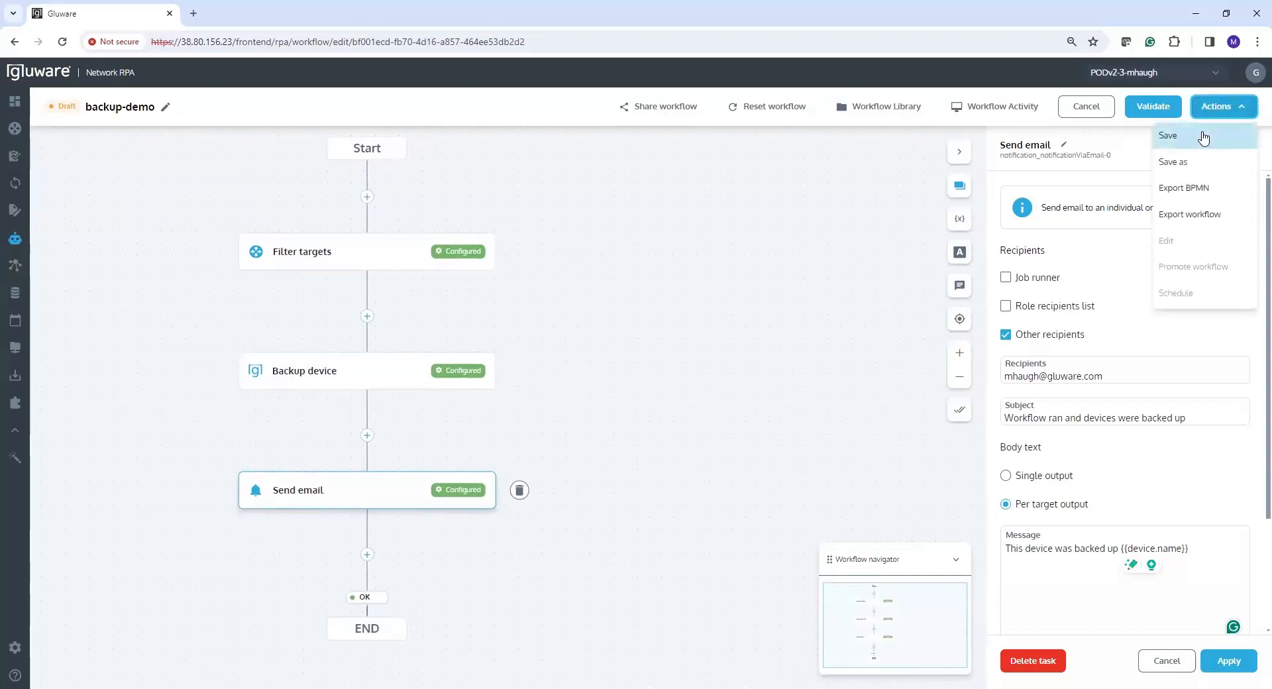
pyautogui.click(1210, 134)
pyautogui.click(1167, 111)
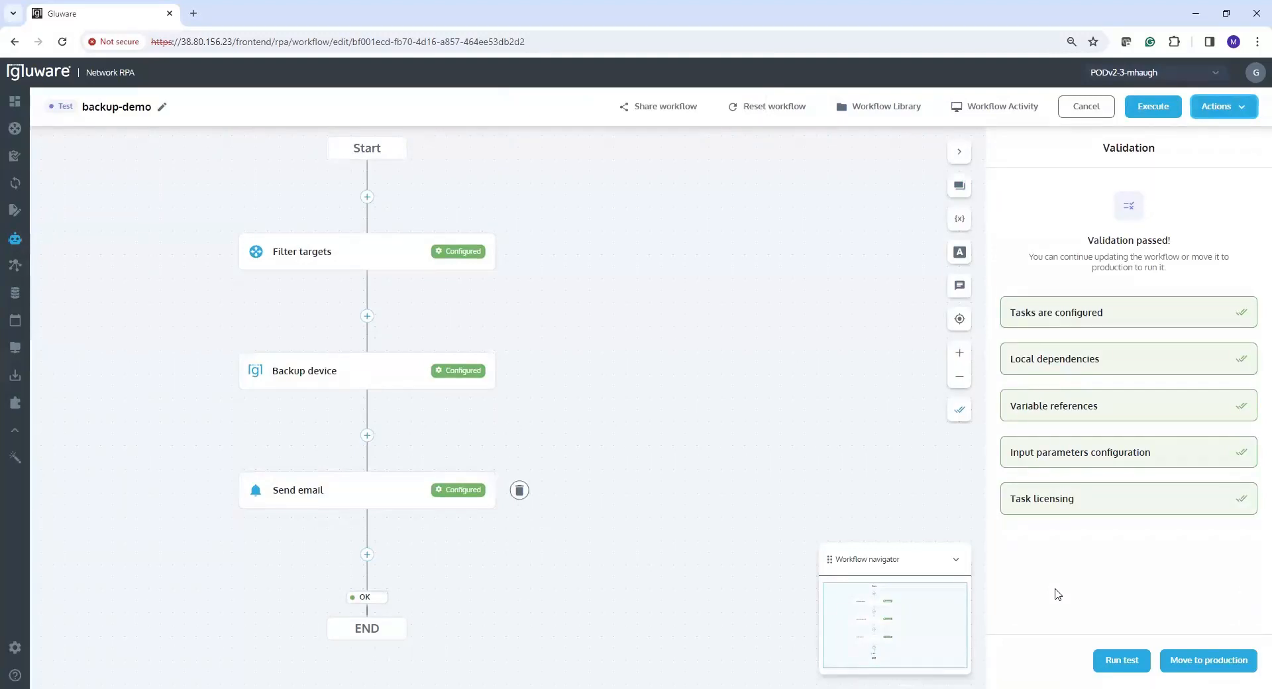
# - Execute a test run of backup-demo without prefiltering targets and follow its tasks in Workflow Activity
pyautogui.click(1120, 660)
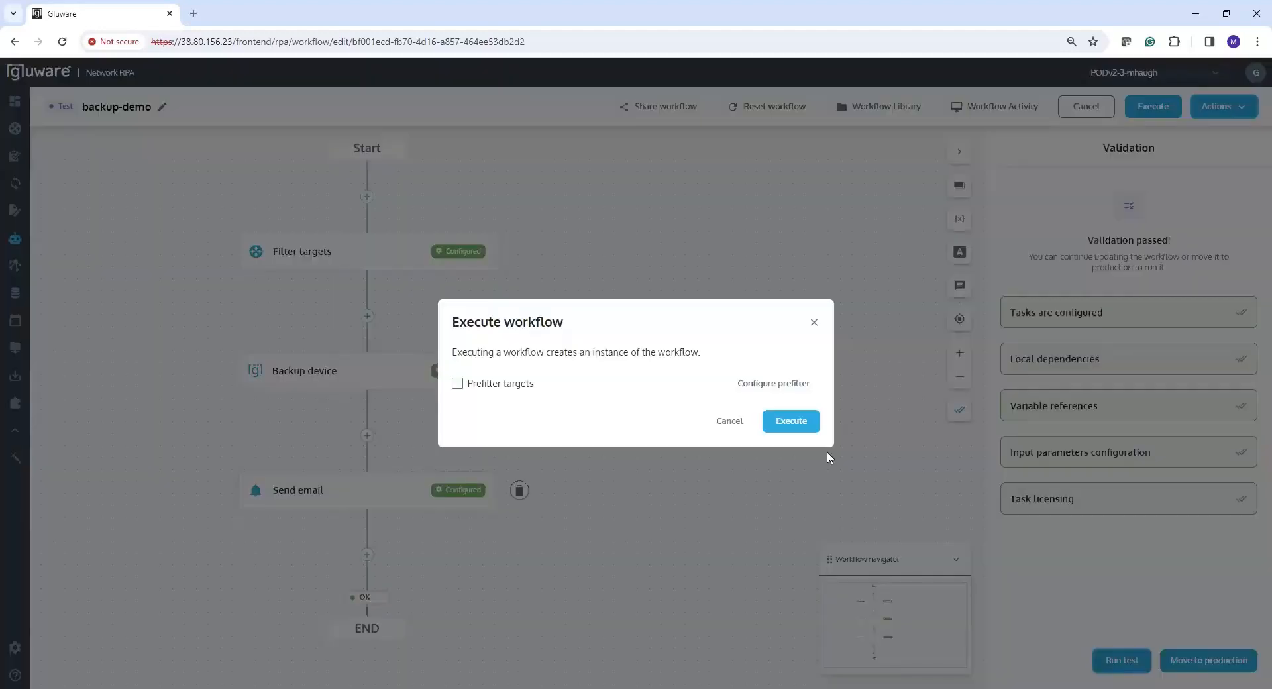
pyautogui.click(790, 424)
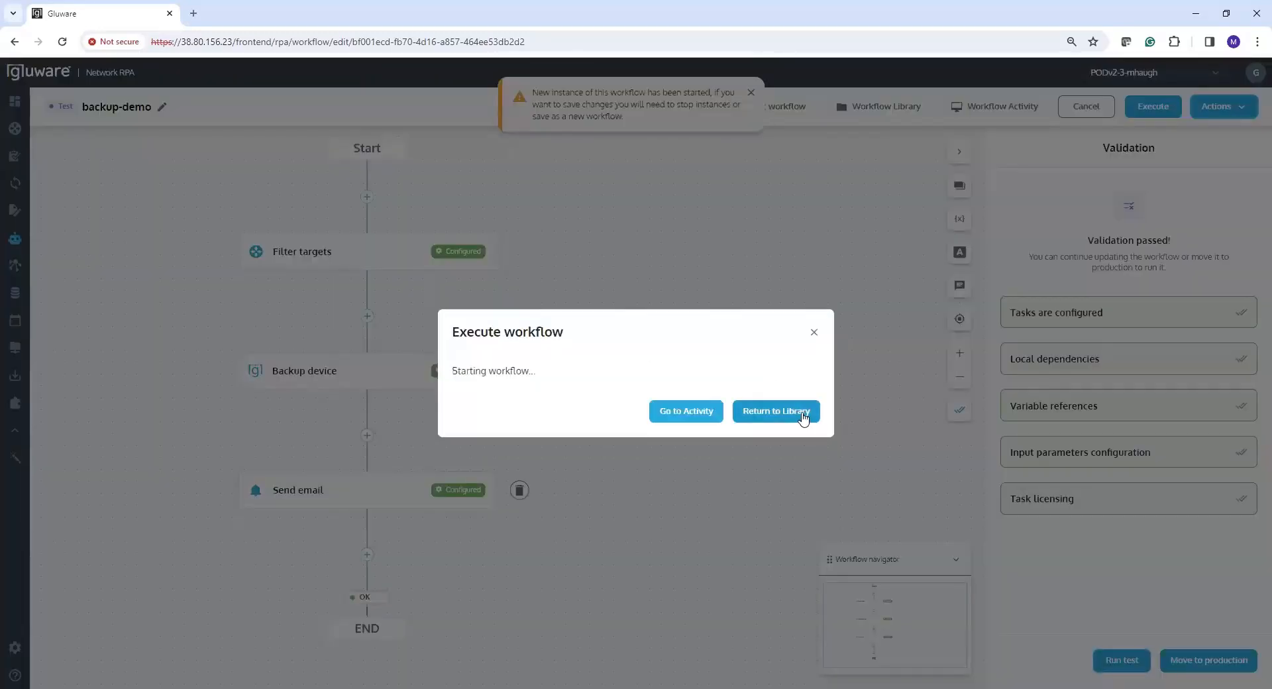
pyautogui.click(702, 412)
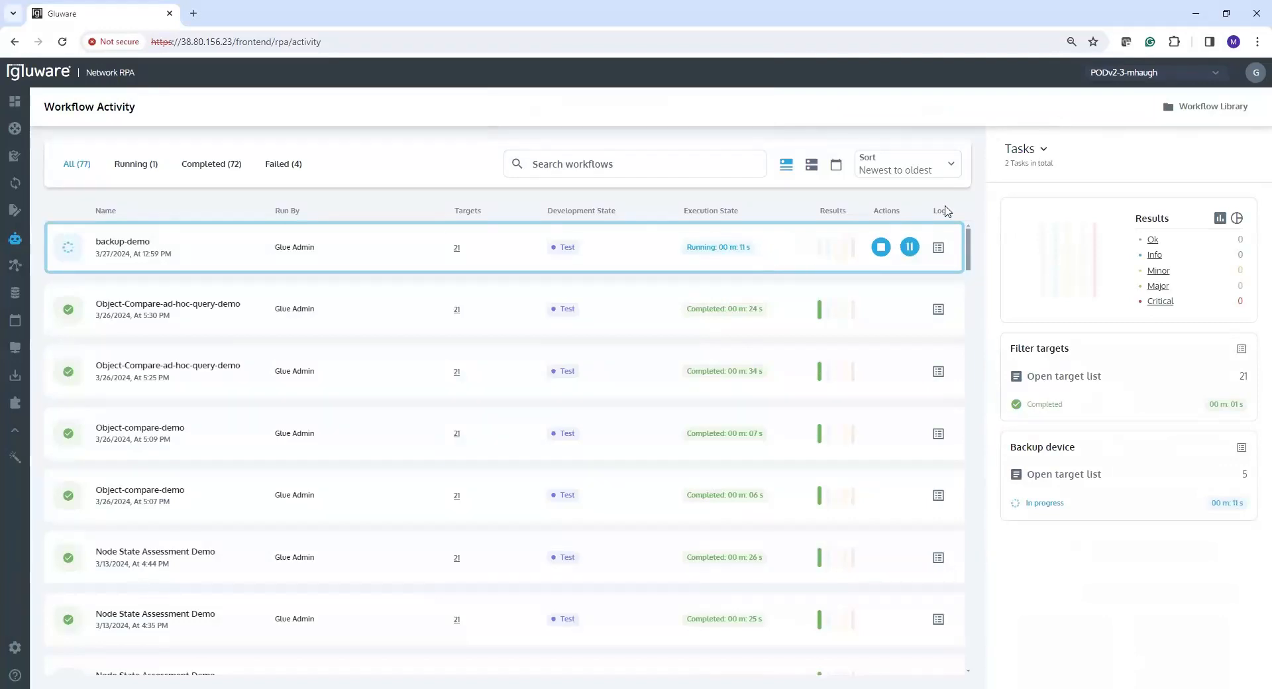
pyautogui.click(1043, 151)
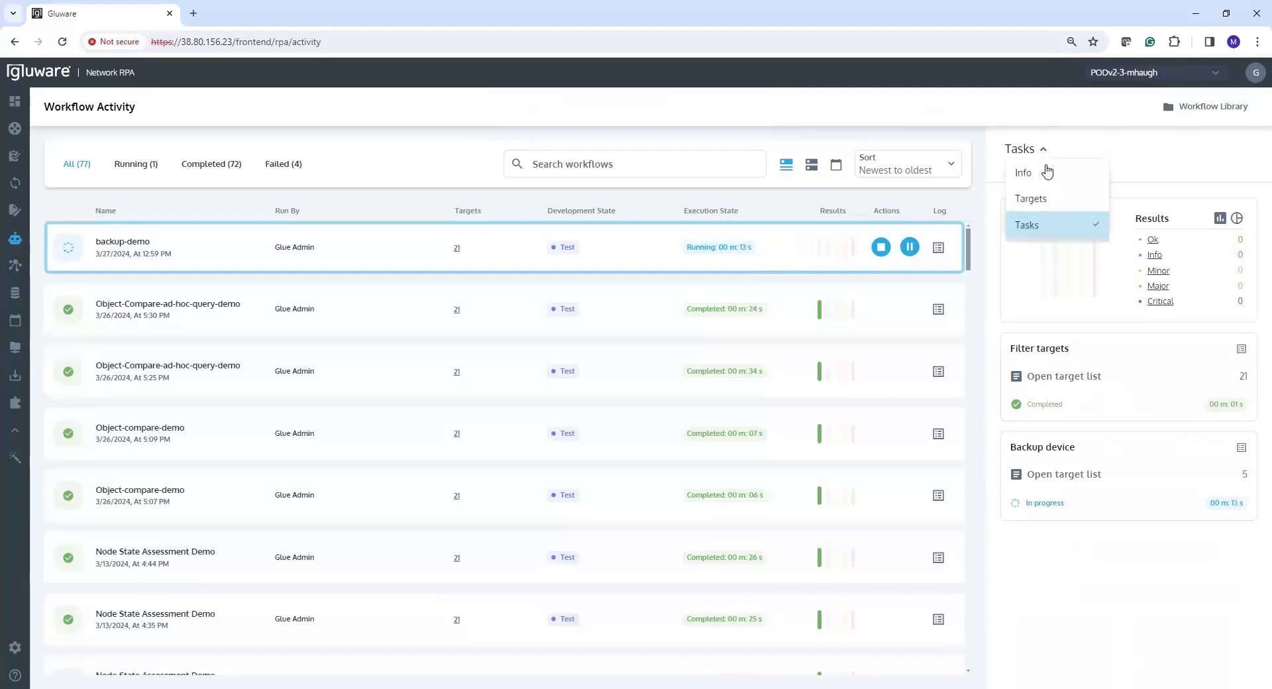
pyautogui.click(1045, 227)
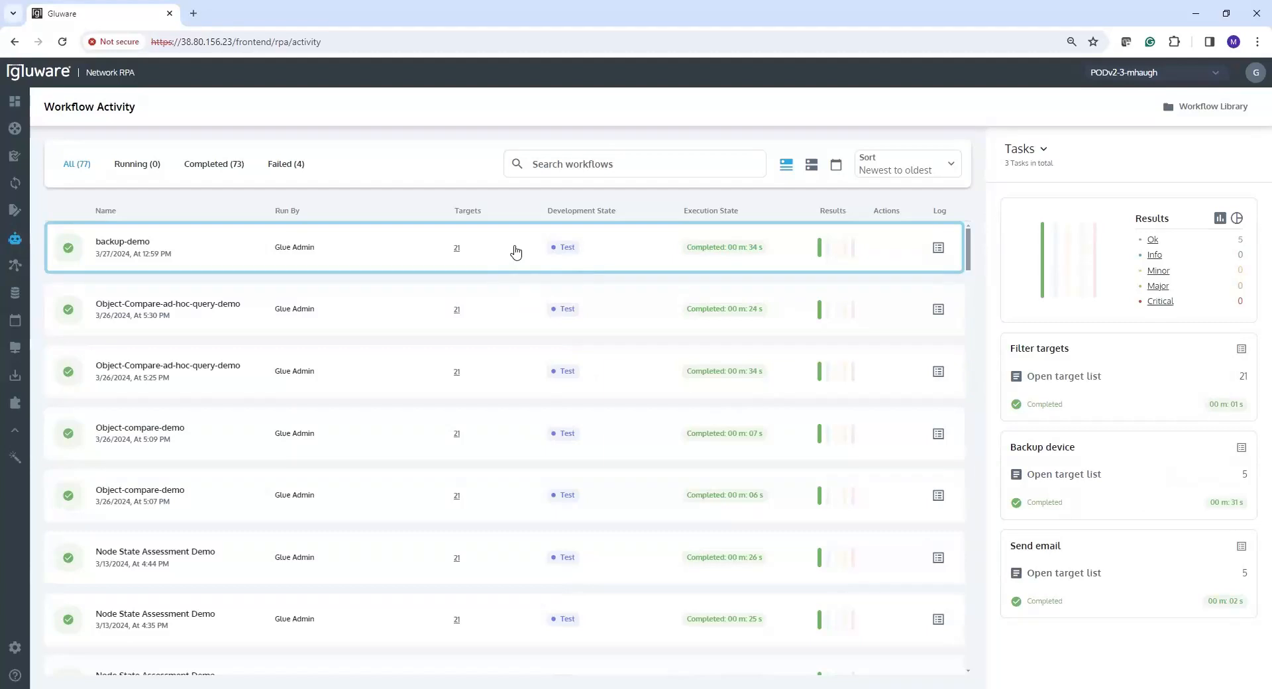
# - Return to the Device Manager and examine the backup status and last successful backup columns of the csr devices
pyautogui.moveTo(12, 136)
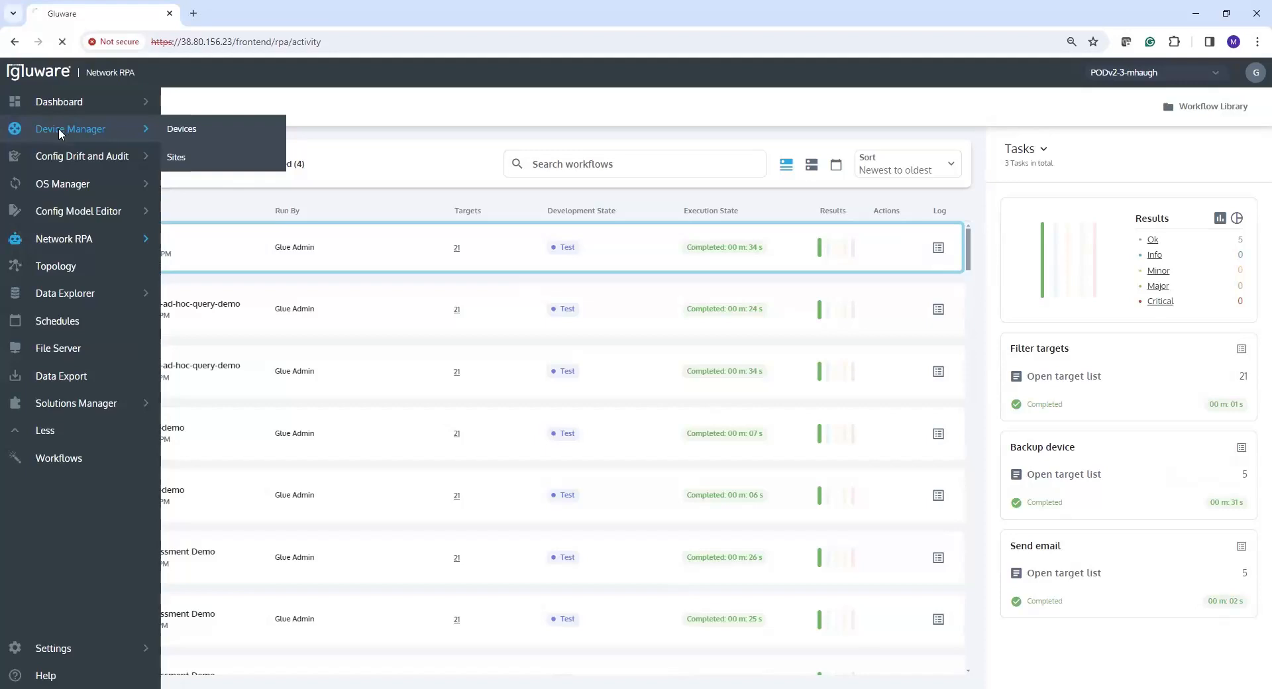
pyautogui.click(61, 135)
pyautogui.hscroll(-5, 942, 659)
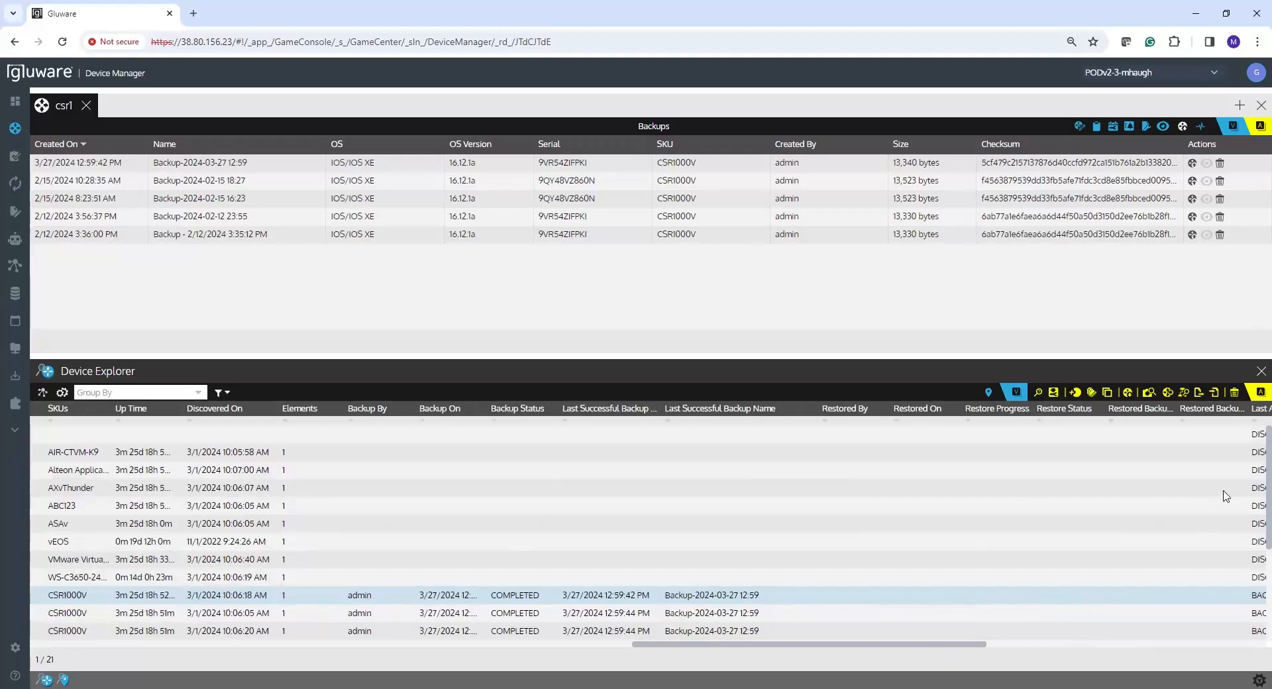
# - Widen the Backup On column in the Device Explorer to show full timestamps and open the csr152 device's backups
pyautogui.scroll(-3, 1254, 510)
pyautogui.scroll(-1, 1251, 519)
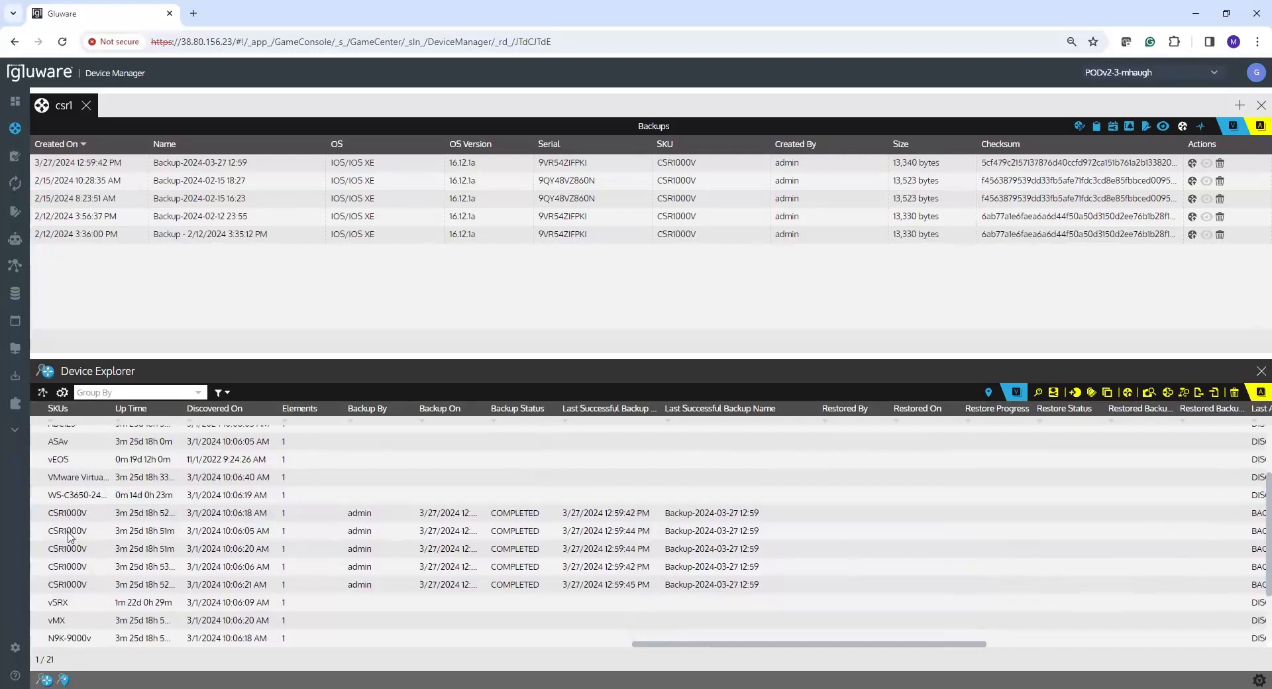
pyautogui.click(437, 517)
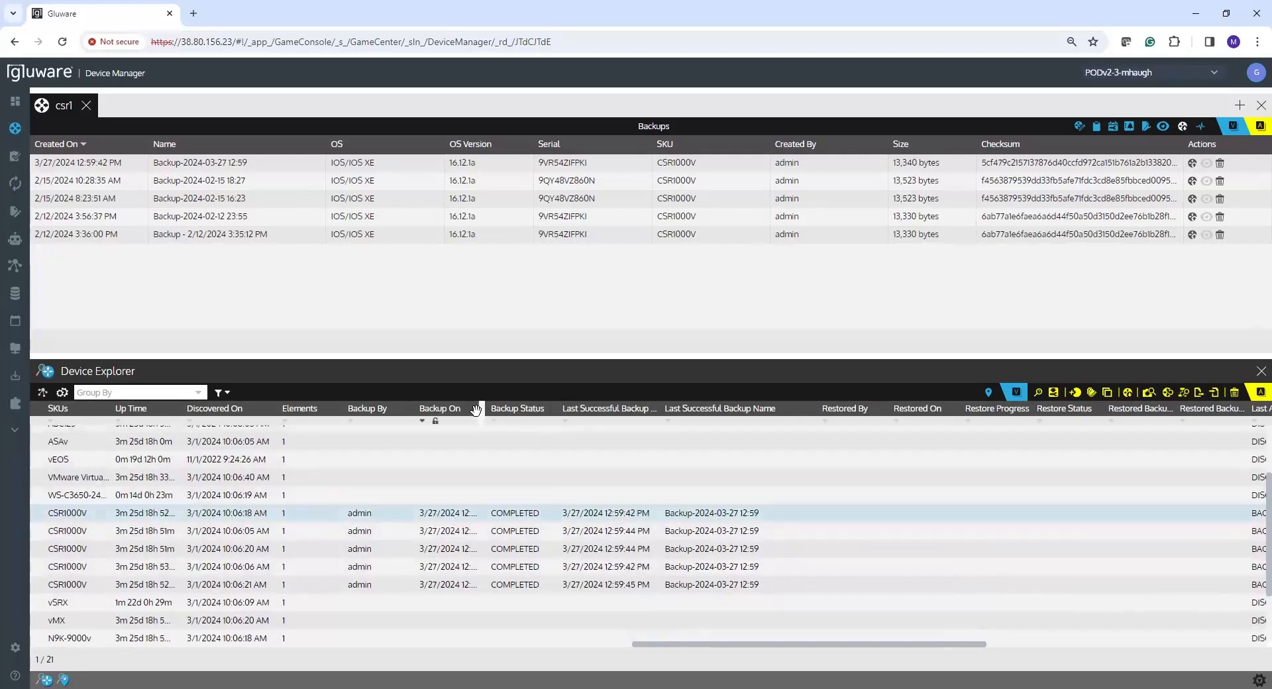
pyautogui.moveTo(484, 410); pyautogui.dragTo(526, 411)
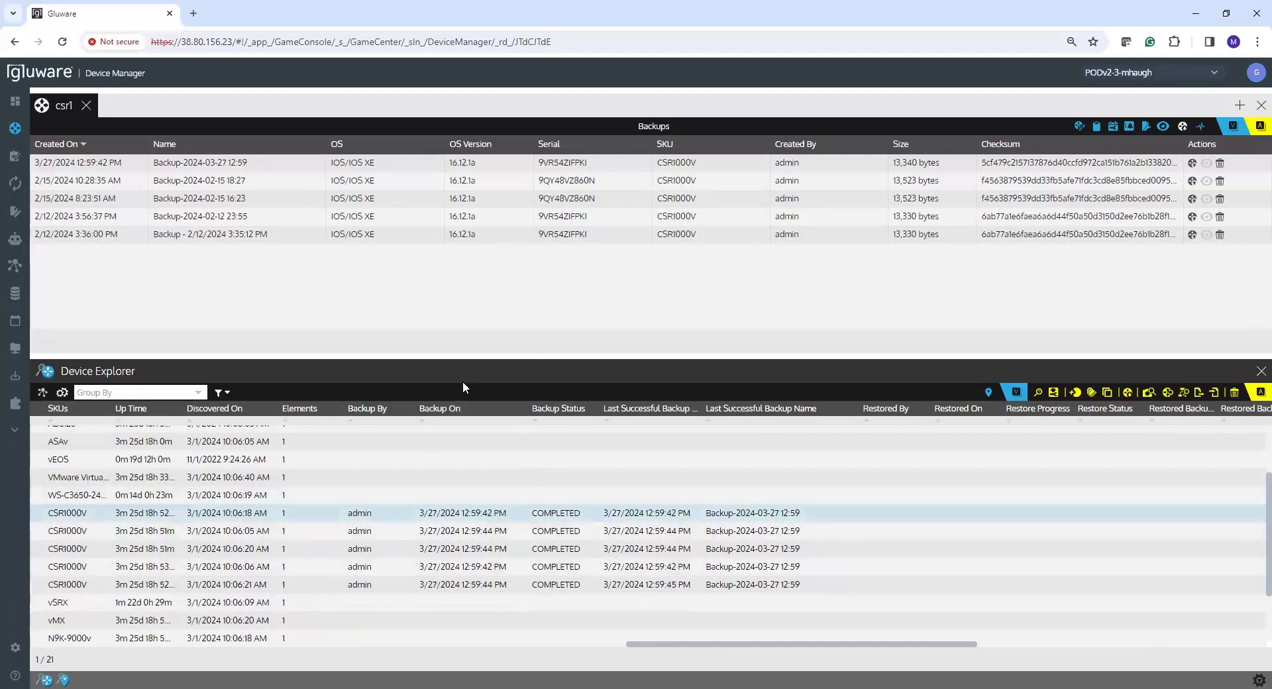
pyautogui.click(133, 536)
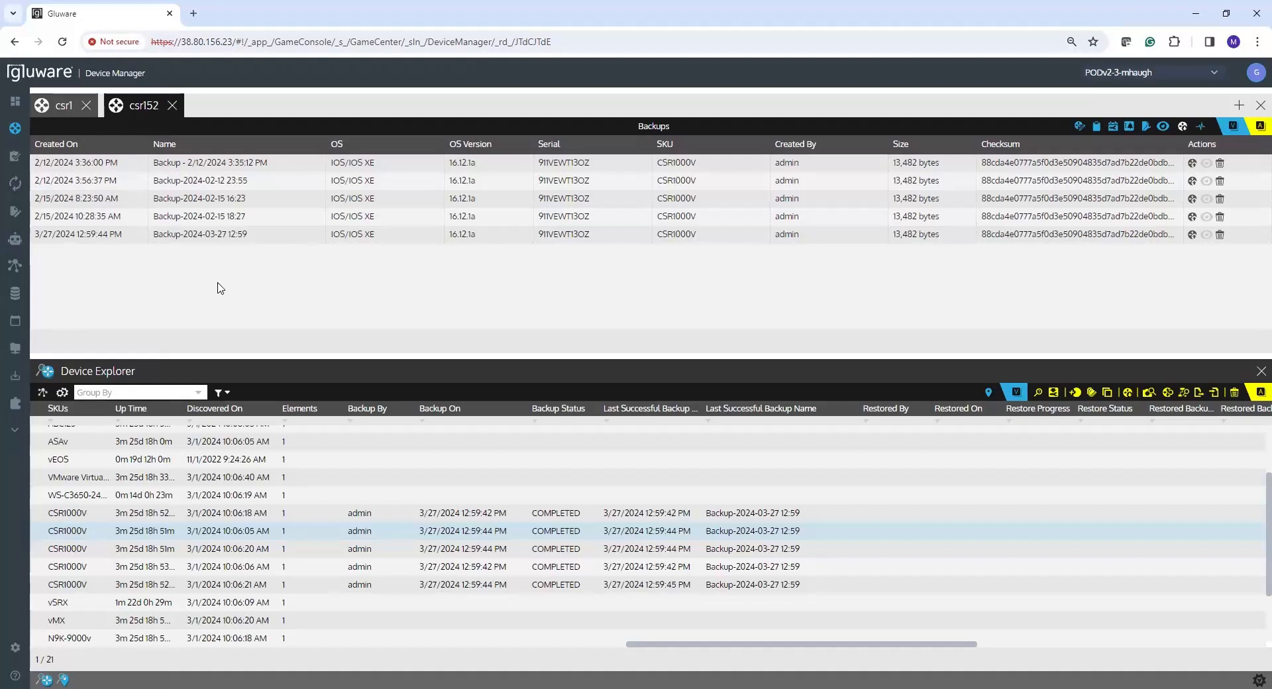
# - Switch to the ki-test organization and enlarge the Device Explorer pane
pyautogui.click(1214, 72)
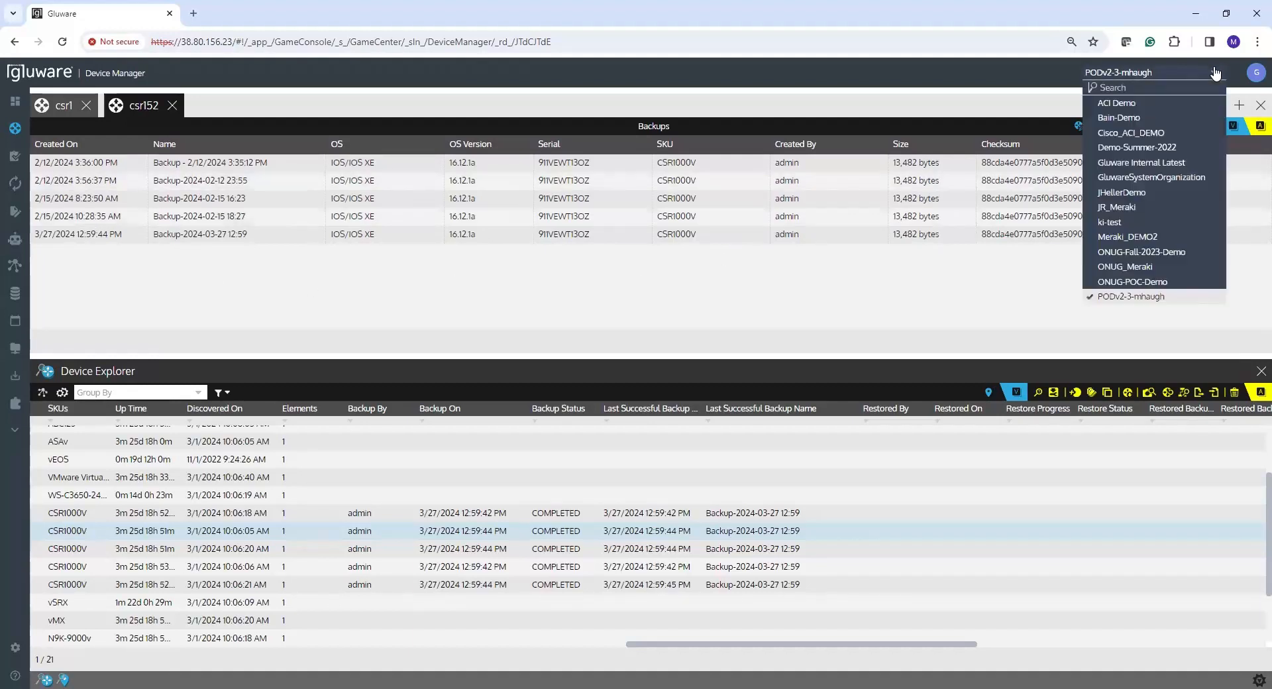
pyautogui.click(1136, 224)
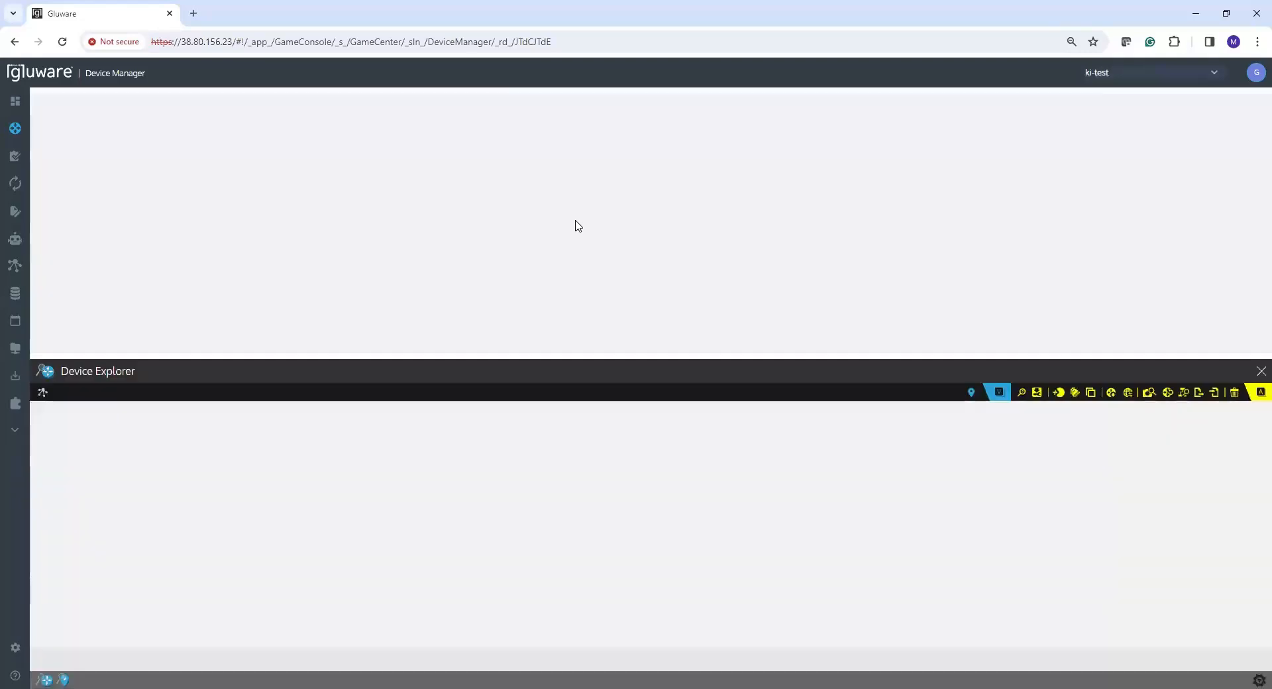
pyautogui.moveTo(488, 358)
pyautogui.mouseDown()
pyautogui.moveTo(488, 323)
pyautogui.moveTo(486, 340)
pyautogui.mouseUp()
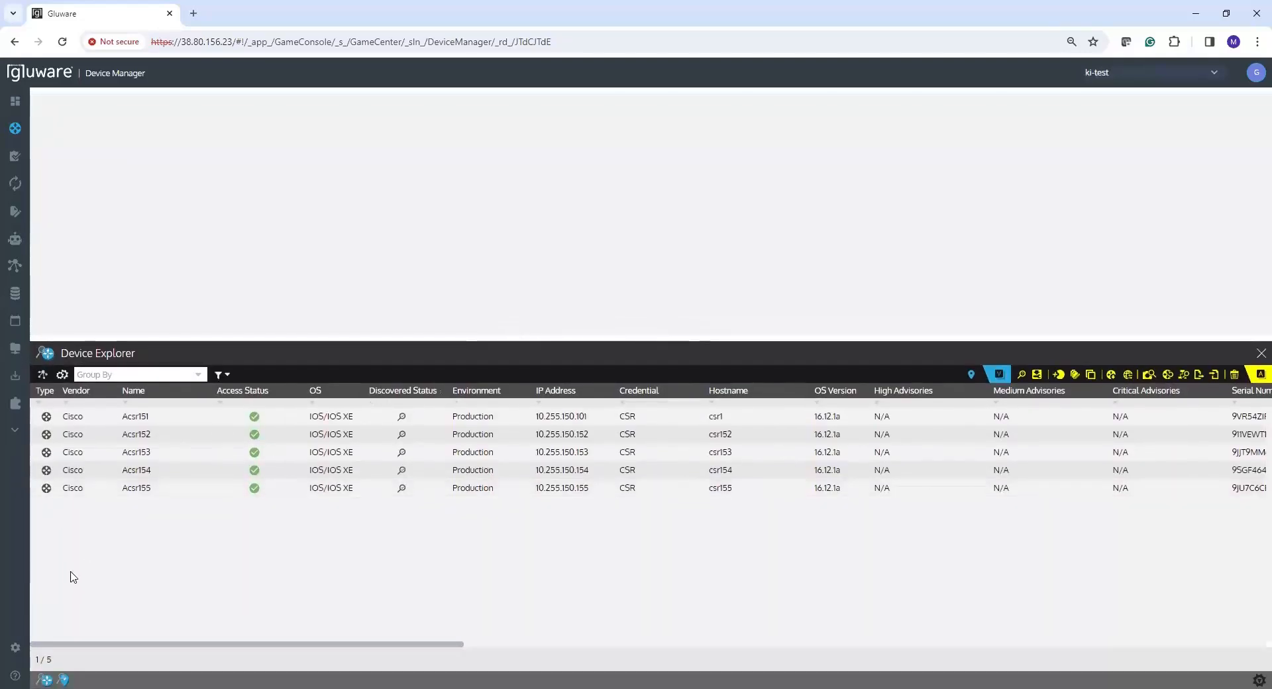
# - Review the ServiceNow connection in the organization's CMDB Integration settings and return to the Device Manager
pyautogui.moveTo(18, 651)
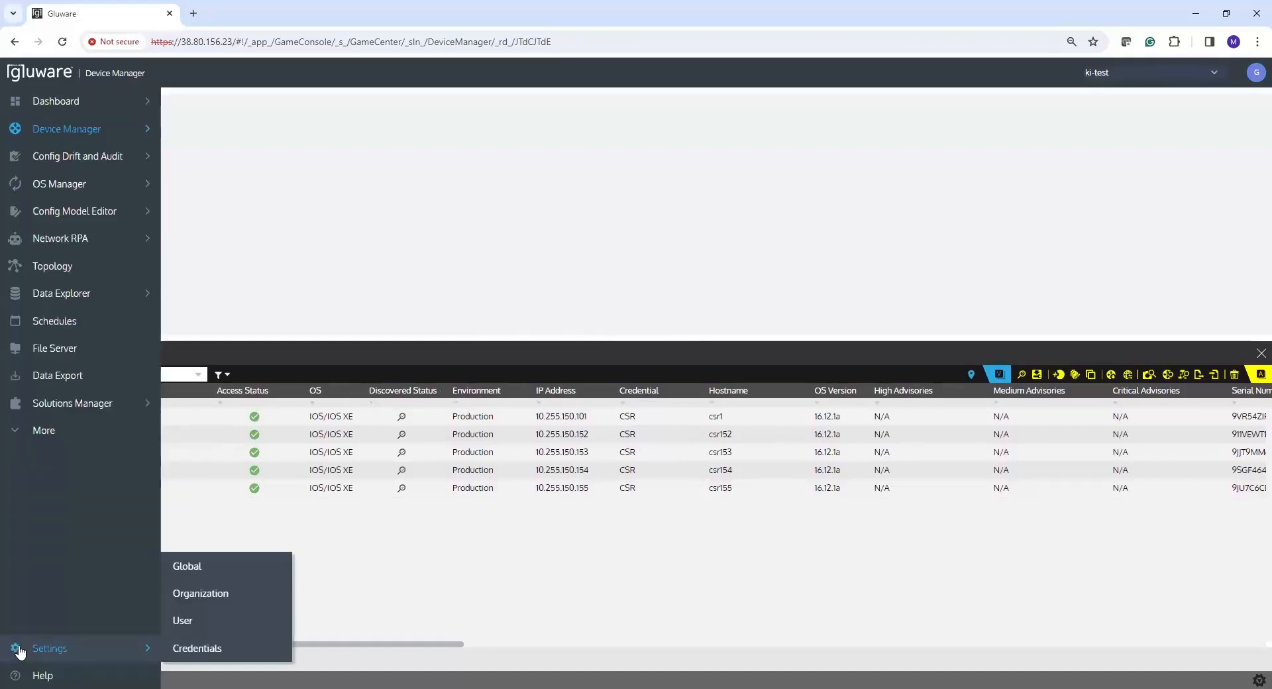
pyautogui.click(199, 594)
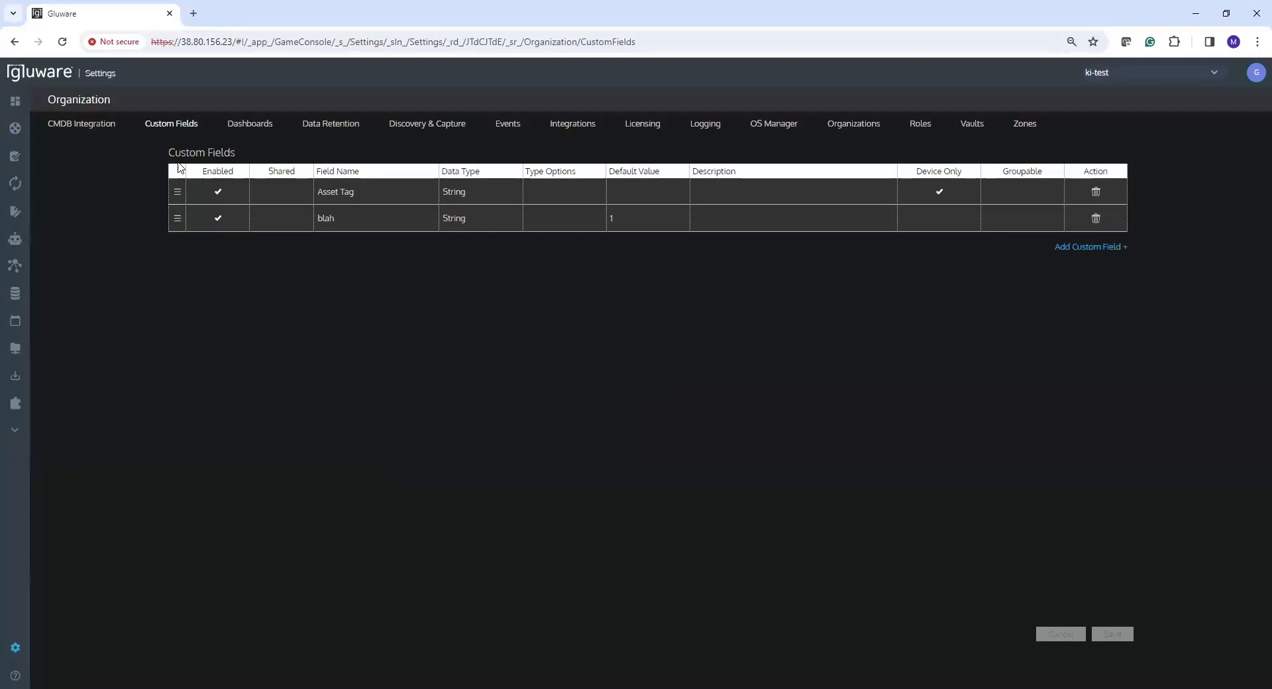
pyautogui.click(103, 122)
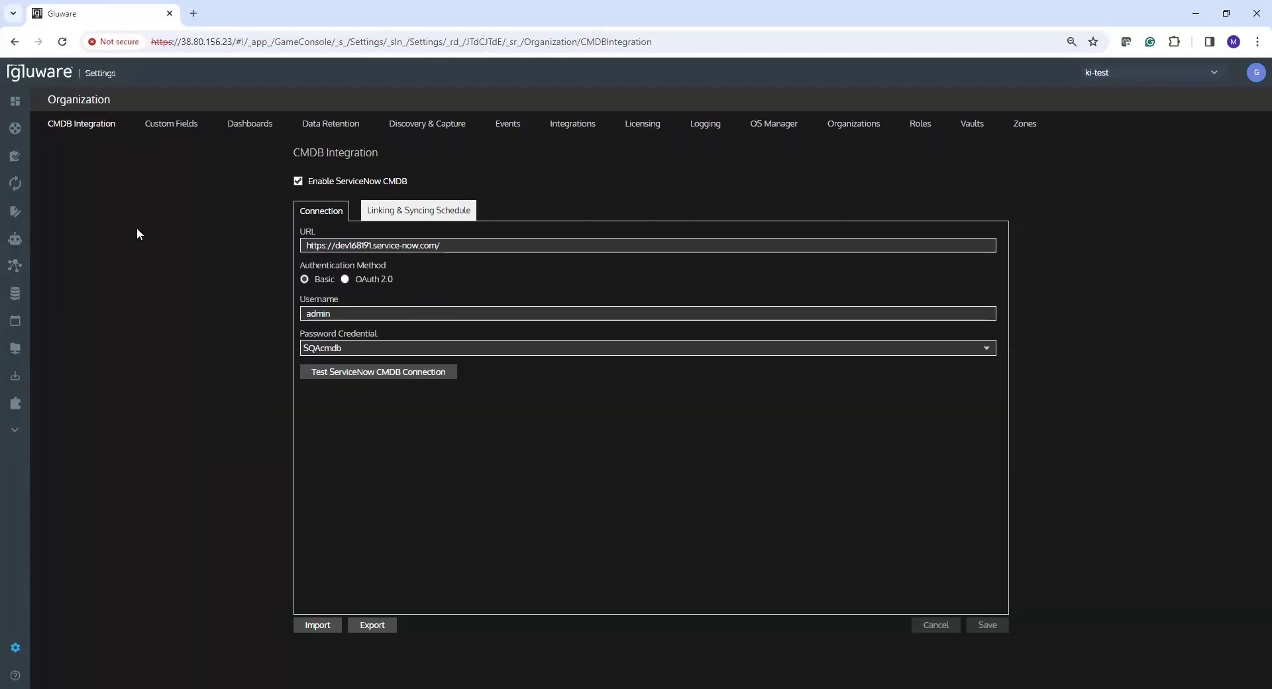
pyautogui.click(79, 130)
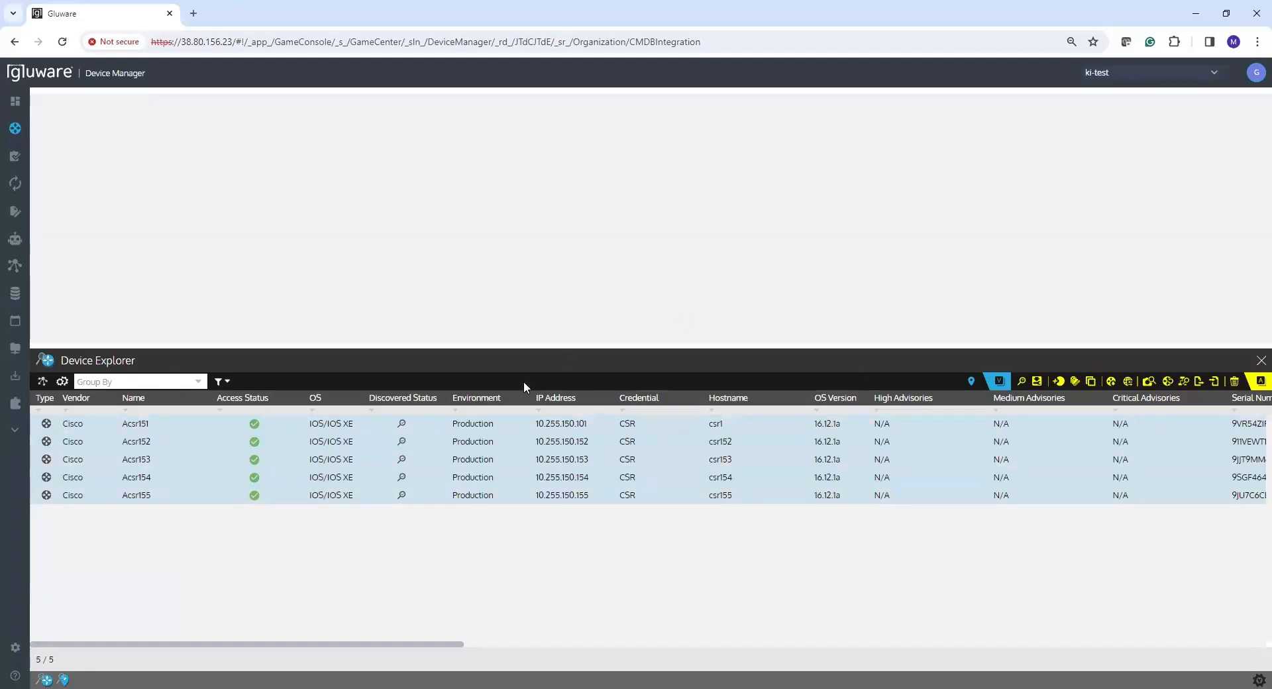
# - Open the Demo-SNOW-CMDB-Sync workflow for editing from the Workflow Library and display its ServiceNow CMDB Sync task configuration
pyautogui.moveTo(25, 242)
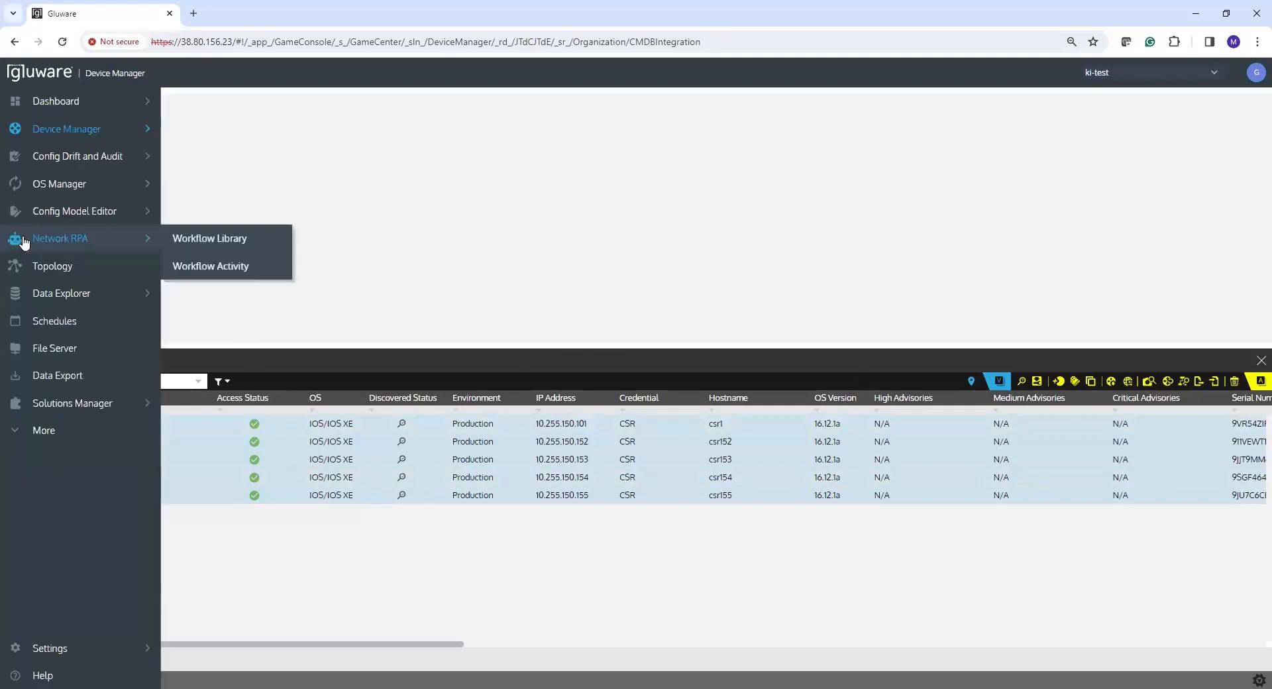
pyautogui.click(200, 243)
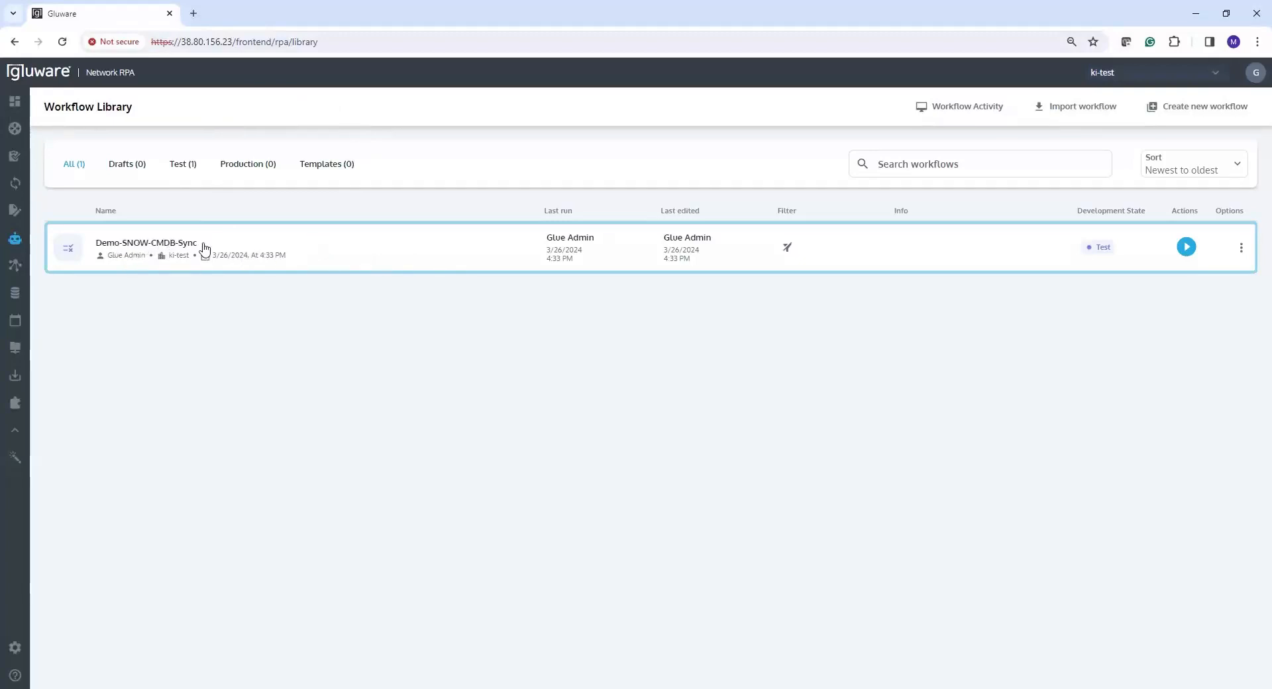
pyautogui.click(1240, 248)
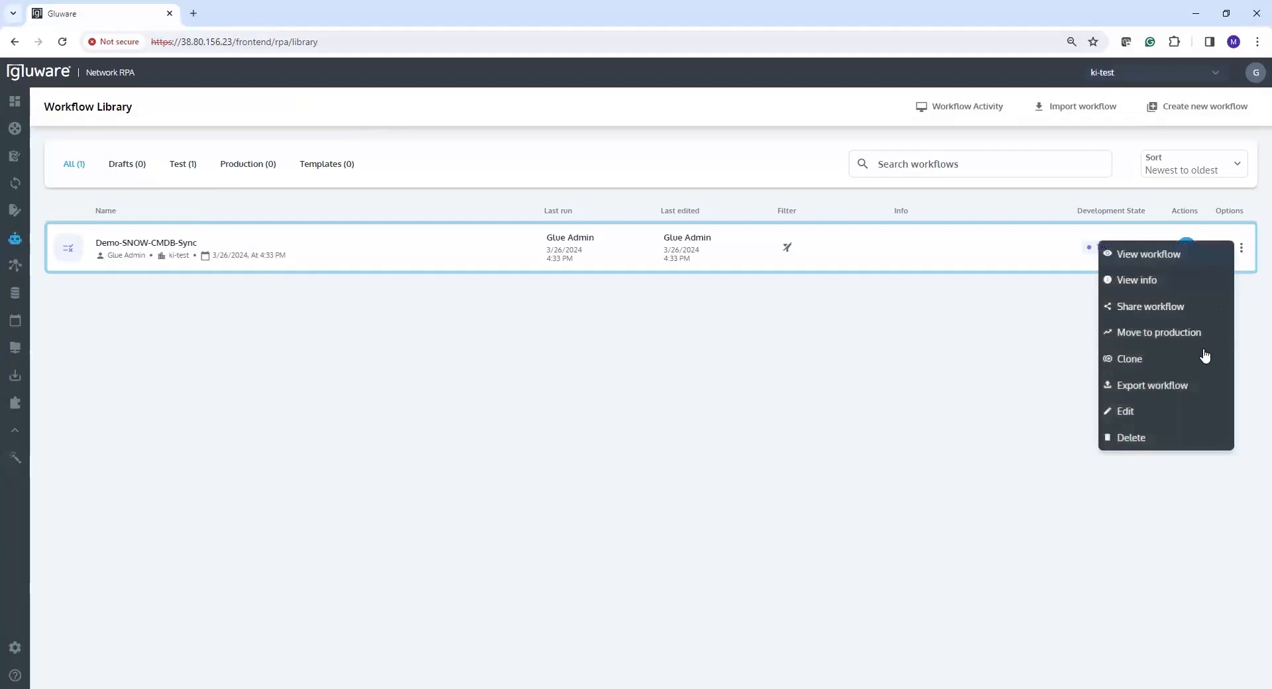
pyautogui.click(1135, 414)
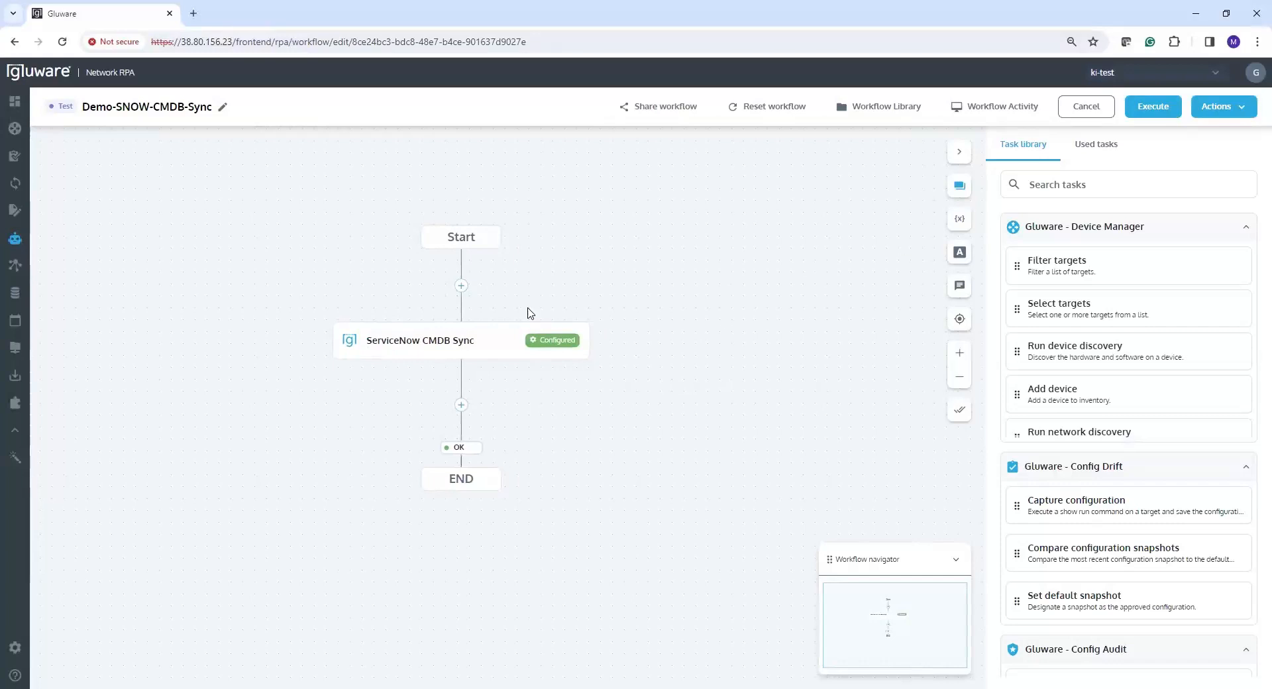
pyautogui.click(480, 344)
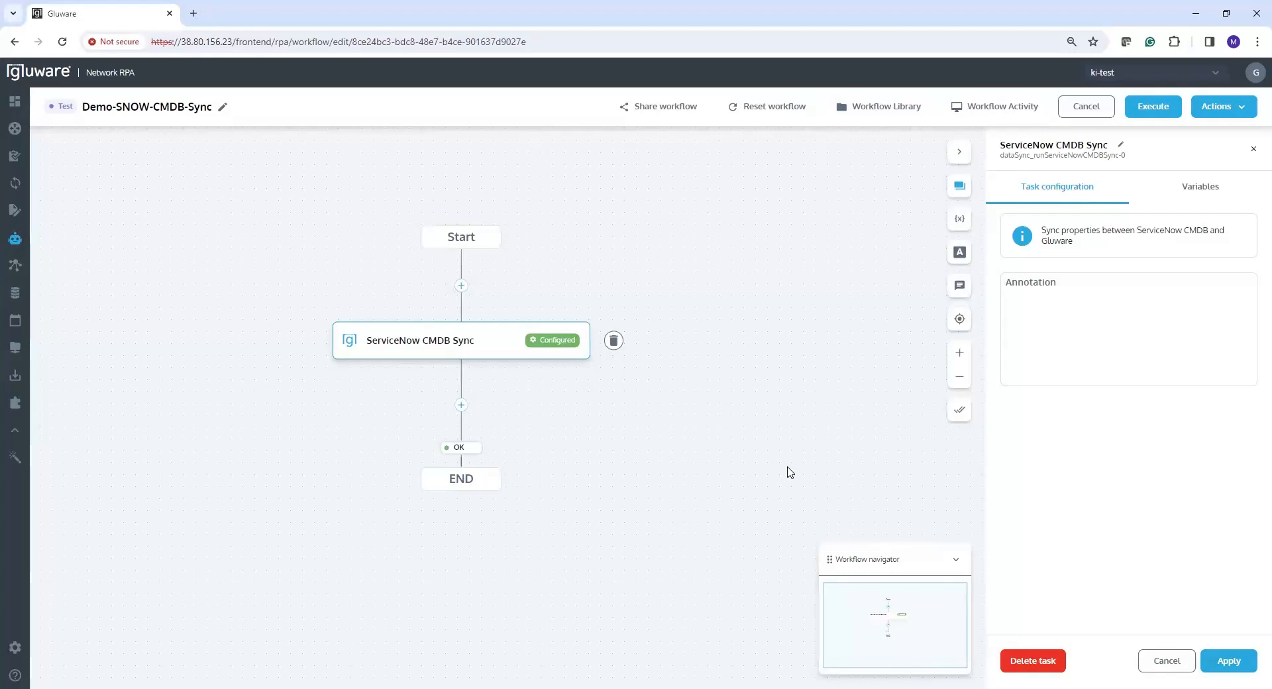
# - Switch back to the PODv2-3 organization that holds the backup-demo workflow
pyautogui.click(1224, 74)
pyautogui.scroll(-3, 1173, 199)
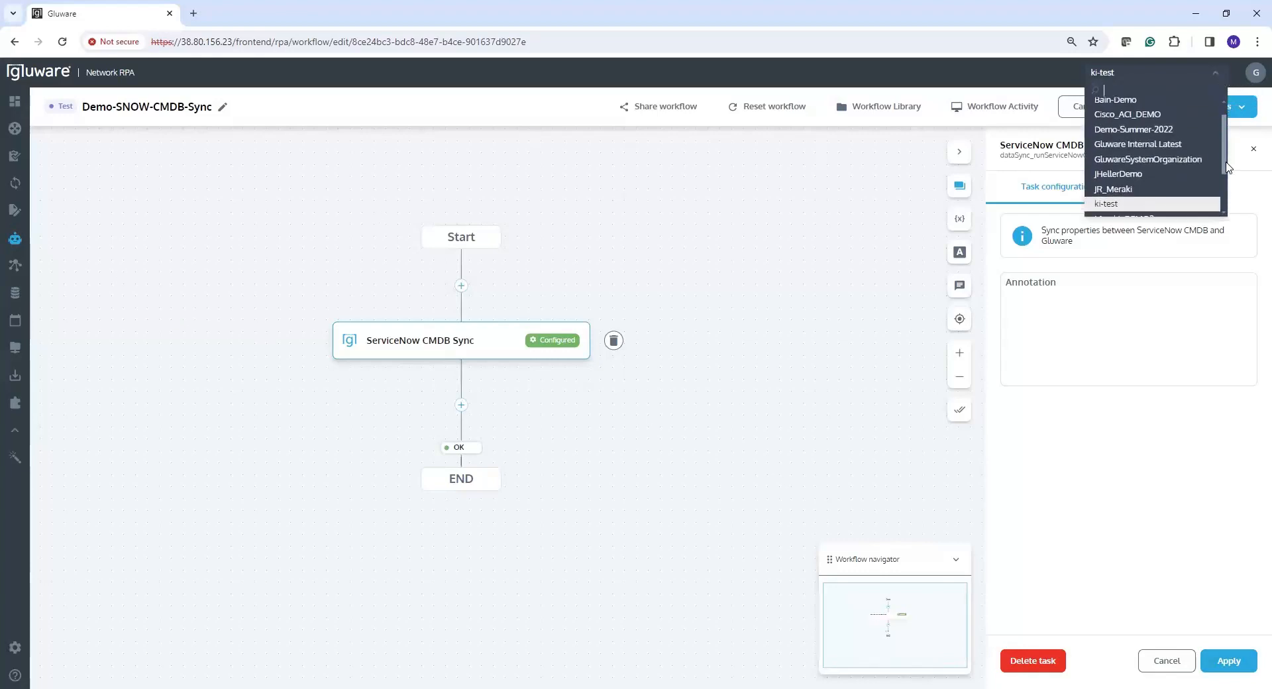
pyautogui.click(1165, 209)
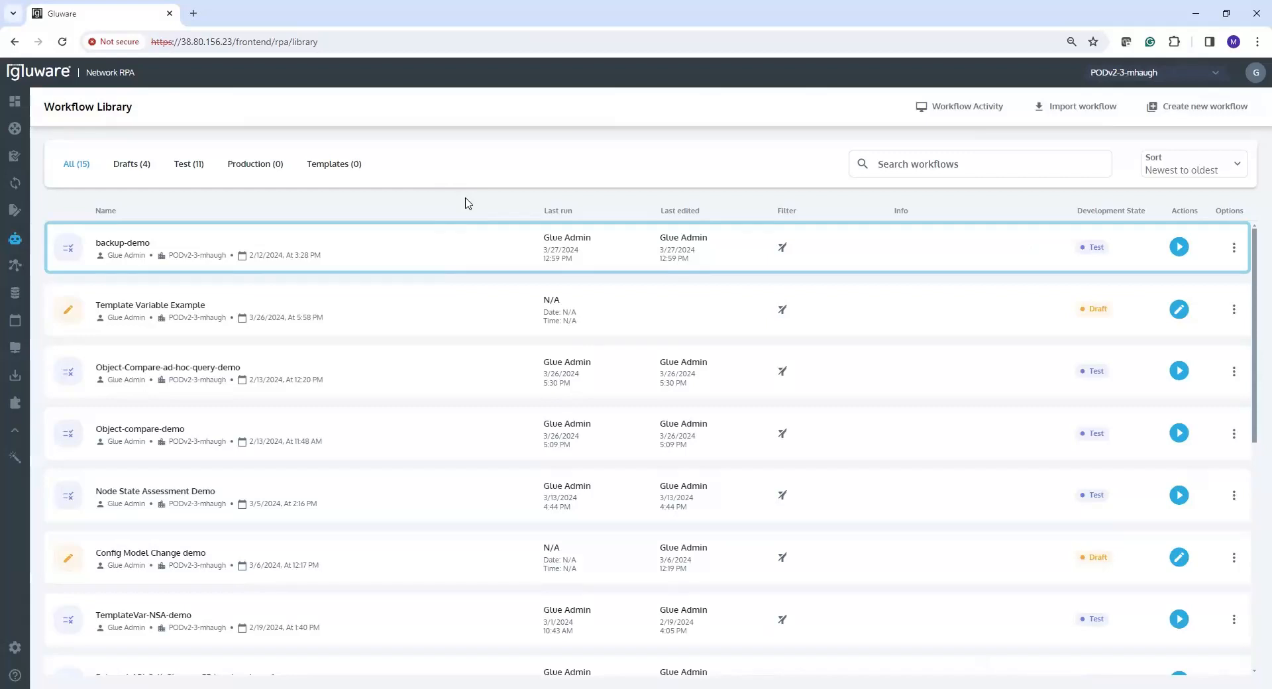
# - Search the Workflow Library for "api" and open the External-API-Call-Reqres-demo workflow for editing
pyautogui.click(979, 163)
pyautogui.write('ap')
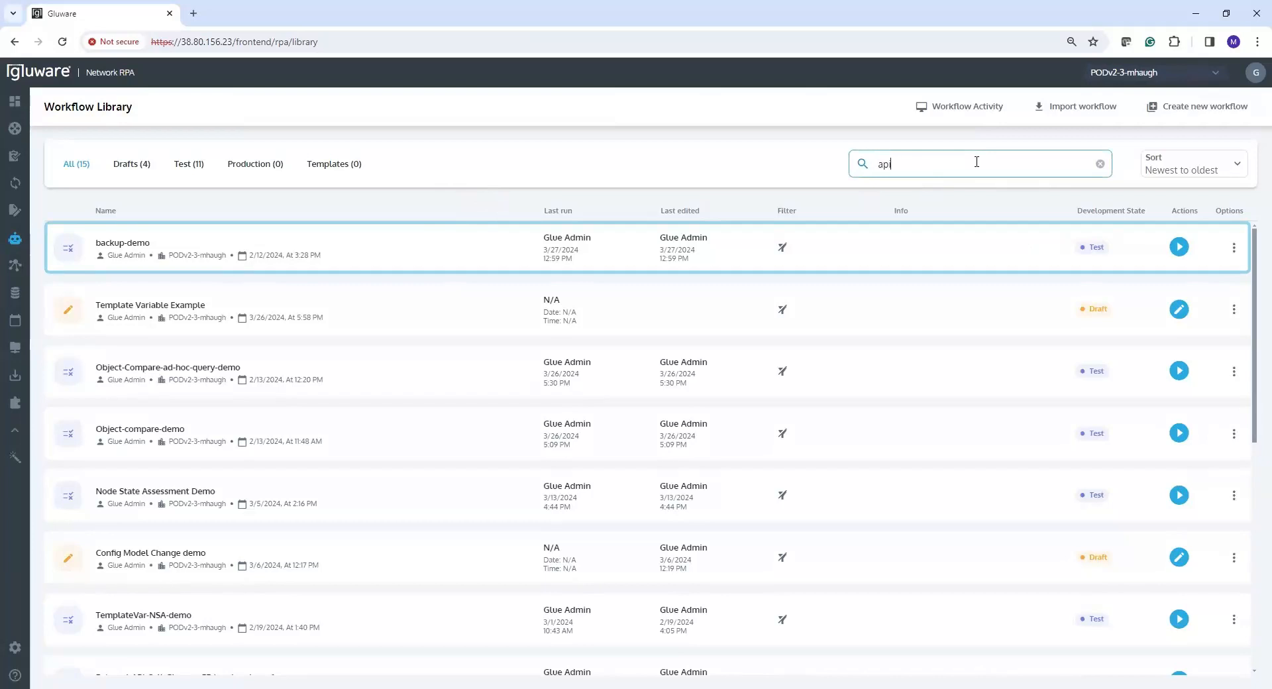
pyautogui.write('i')
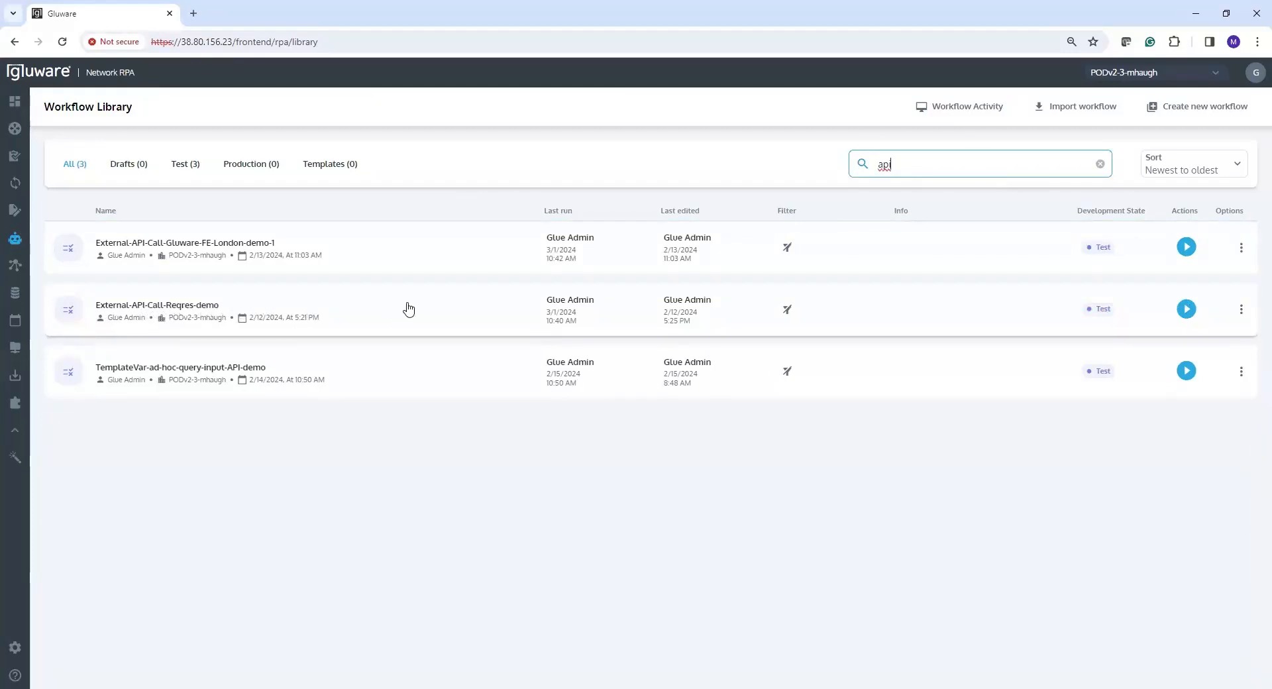
pyautogui.click(1241, 309)
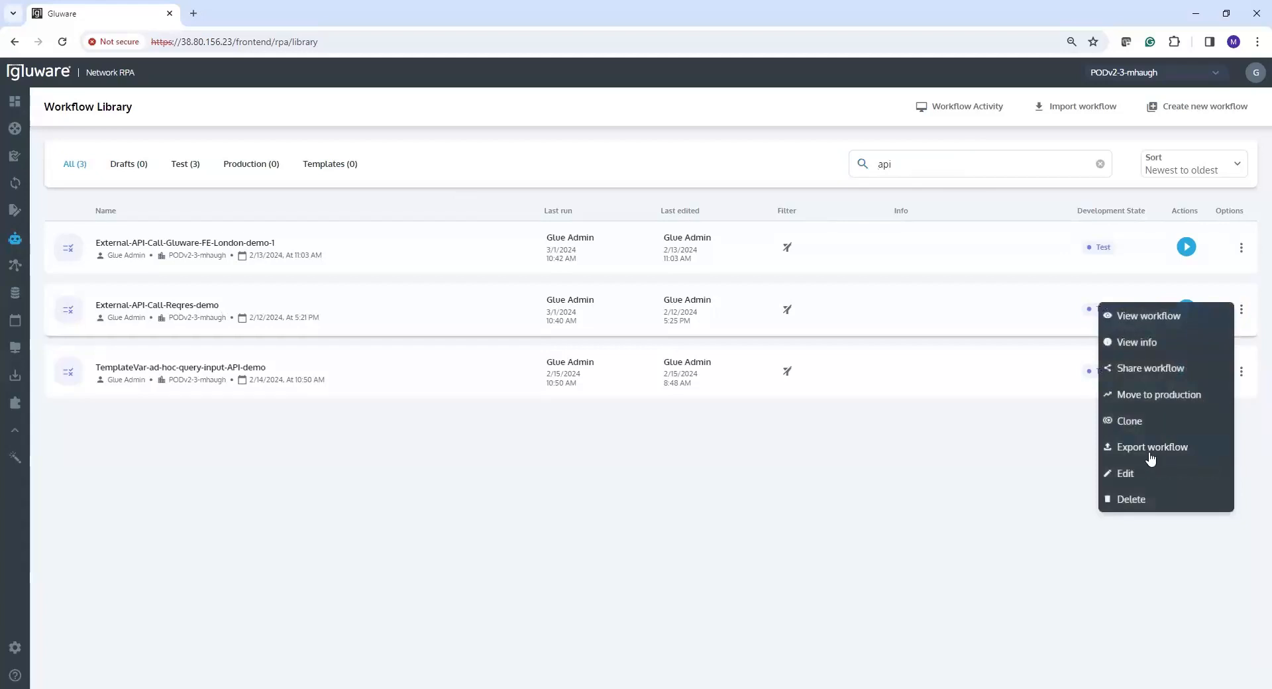
pyautogui.click(1136, 475)
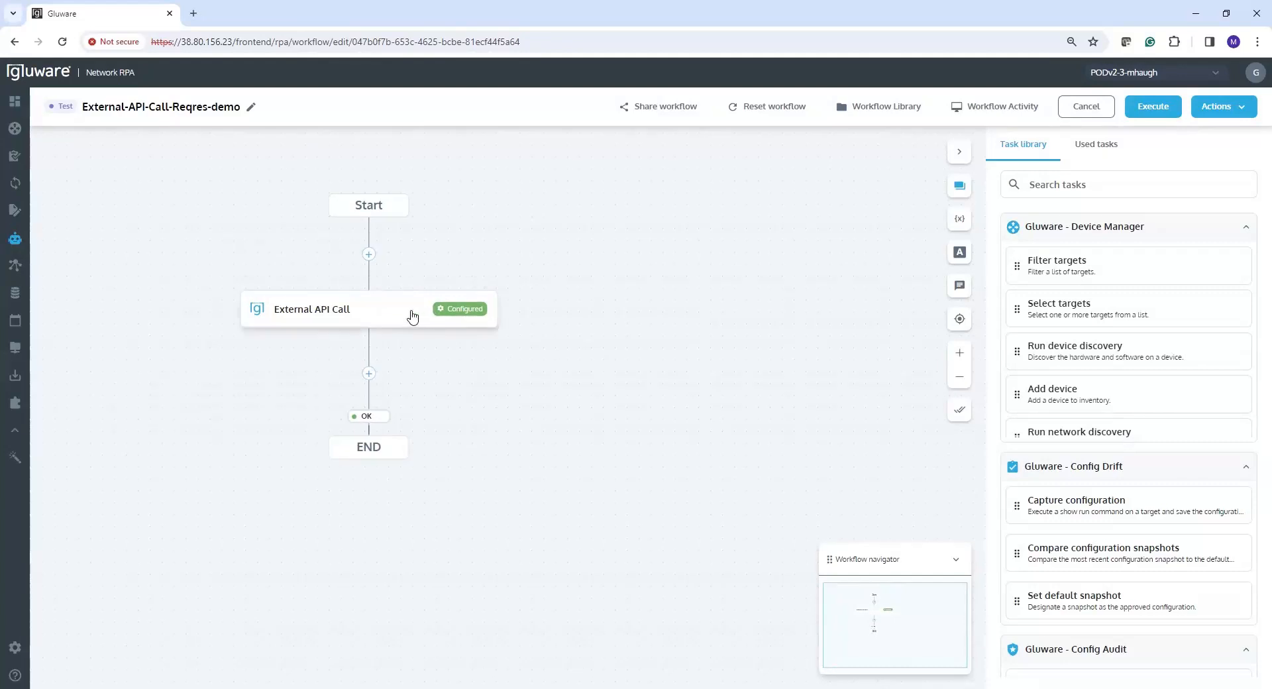
# - Open the External API Call task's configuration and review its path, headers and available request methods
pyautogui.click(412, 316)
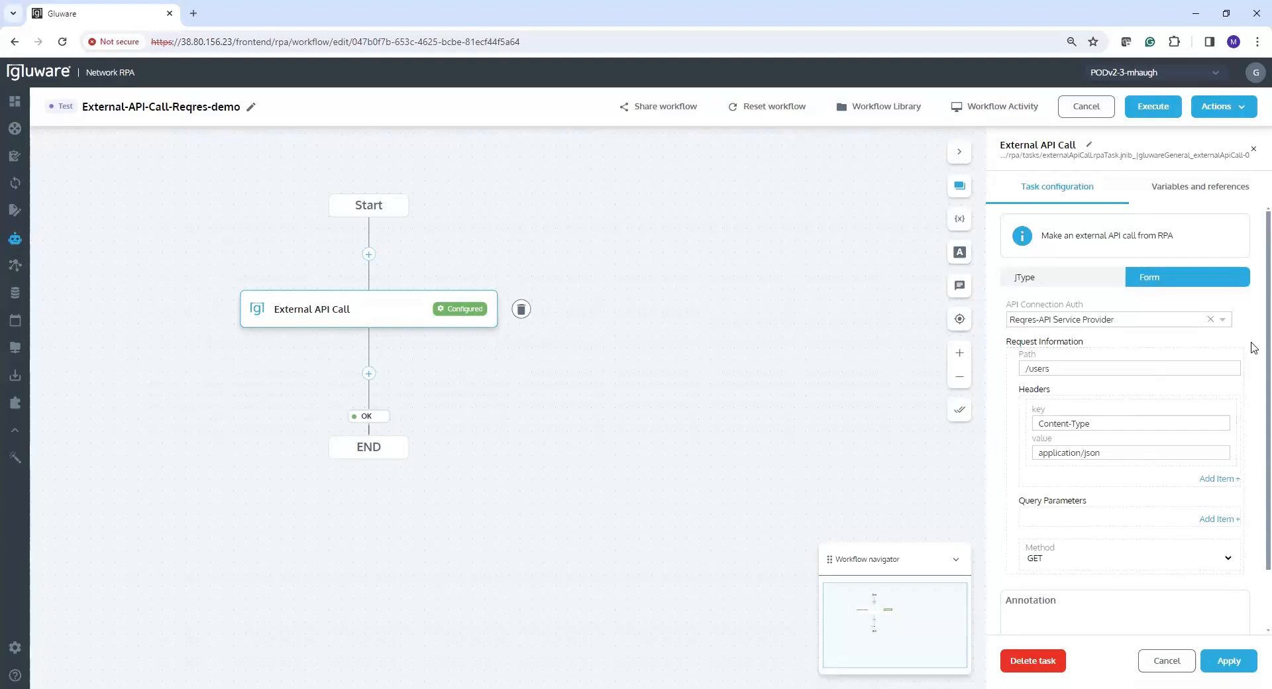
pyautogui.scroll(-1, 1253, 387)
pyautogui.scroll(-1, 1253, 387)
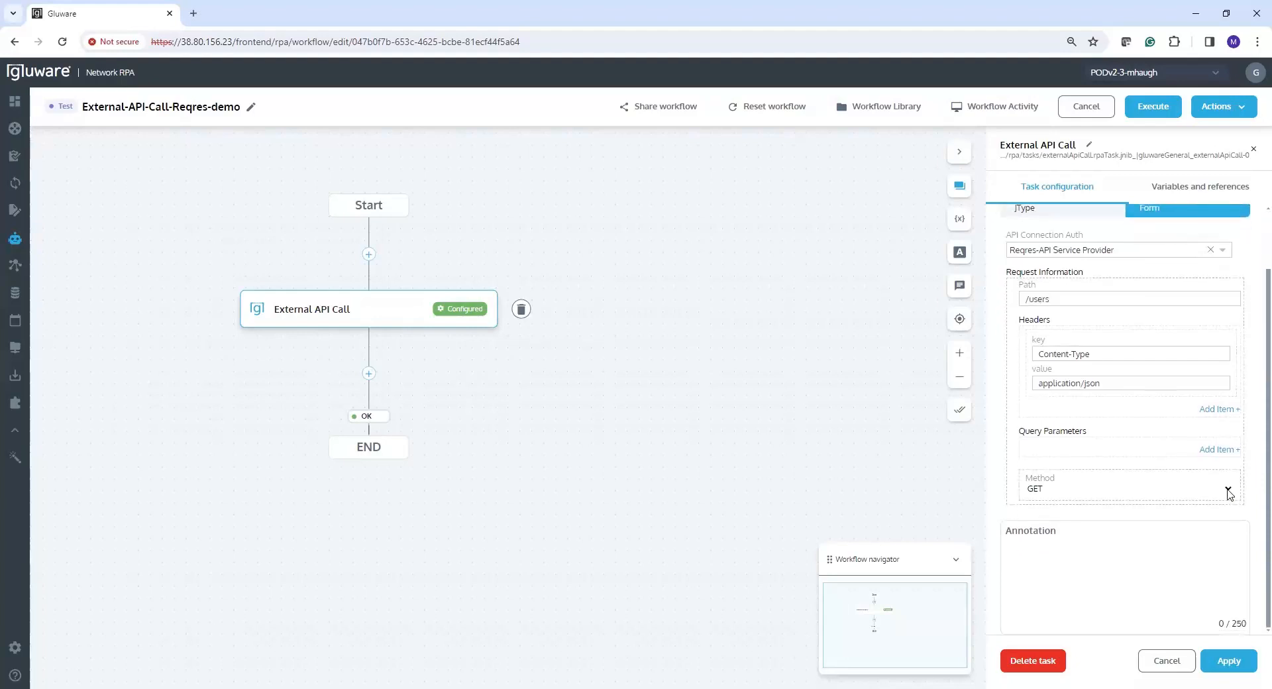
pyautogui.click(1227, 490)
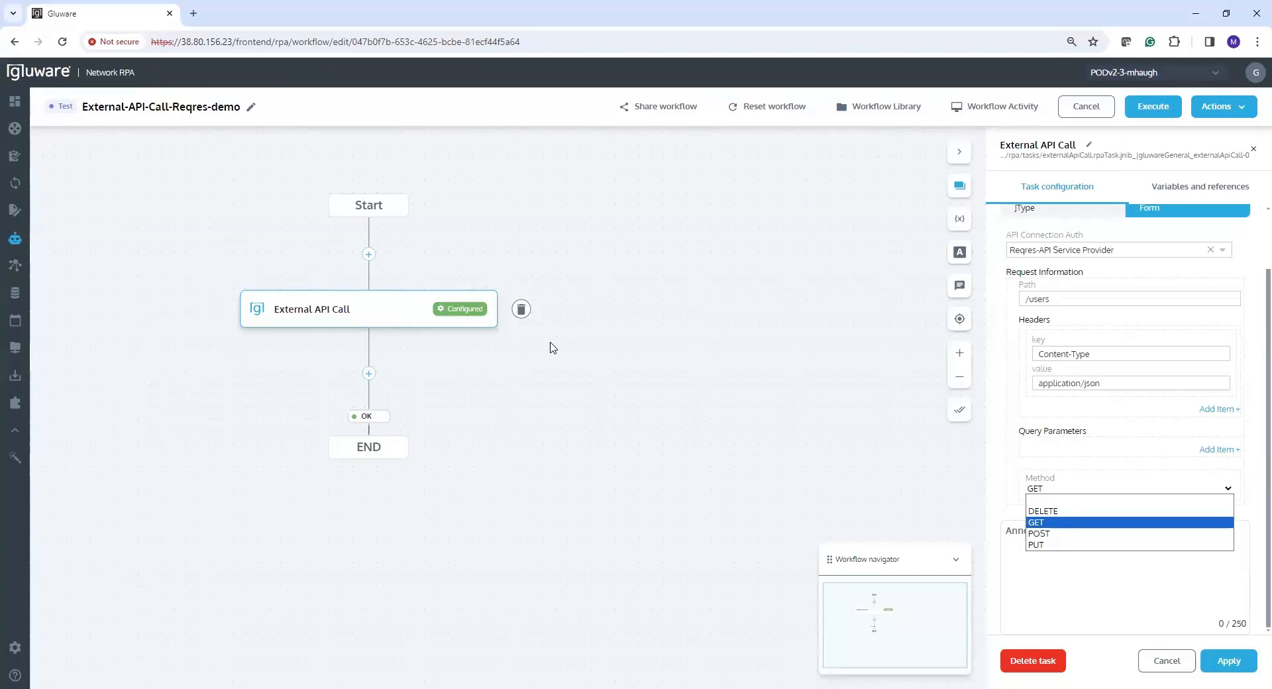
pyautogui.click(677, 339)
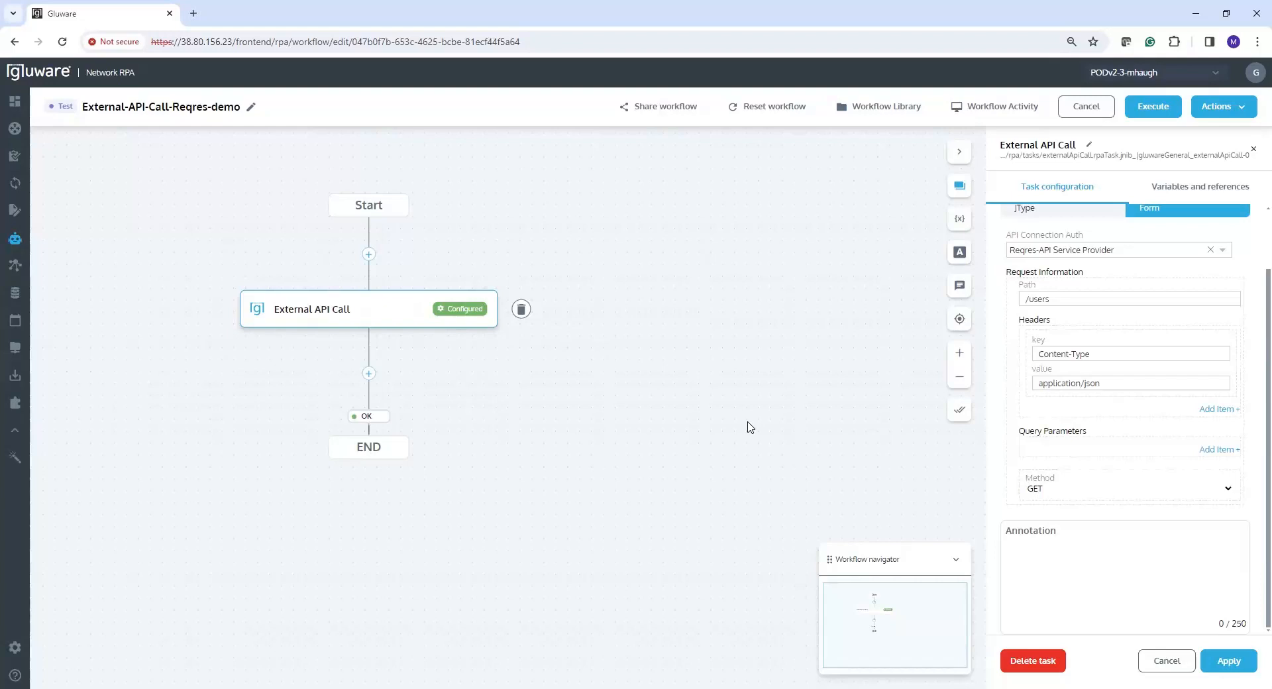
# - Check which service providers are available for the External API Call task's API Connection Auth setting
pyautogui.scroll(-1, 410, 286)
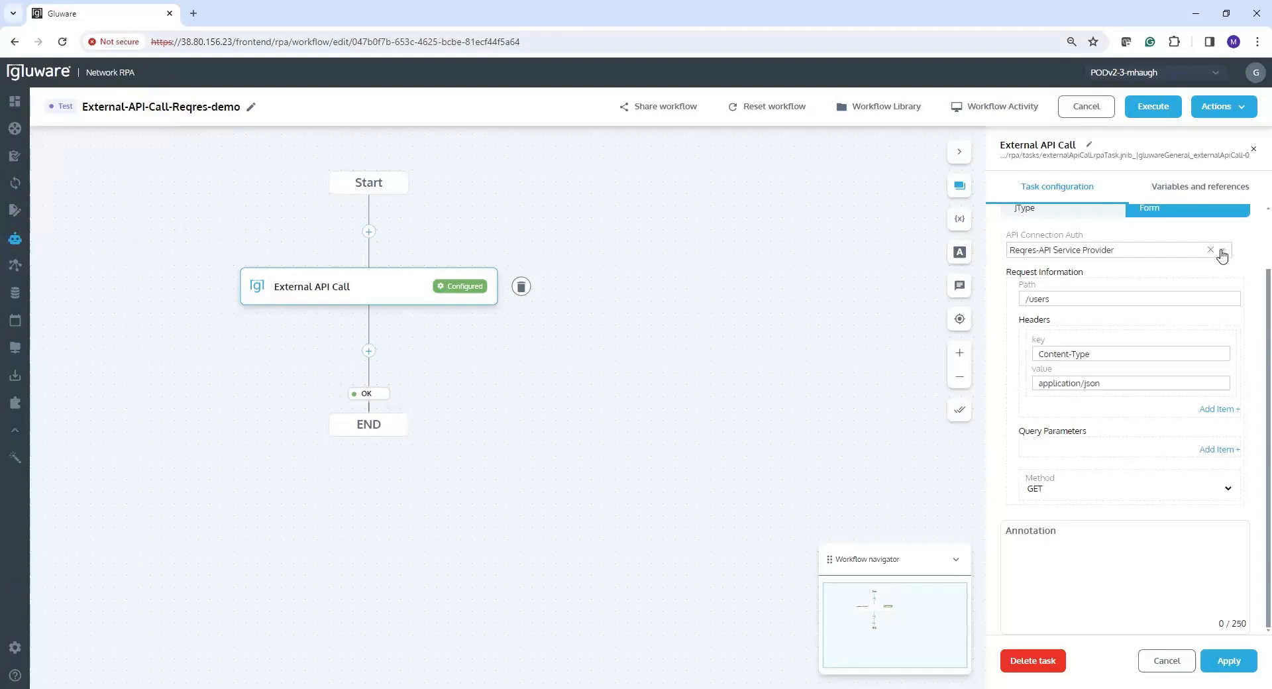
pyautogui.click(1223, 253)
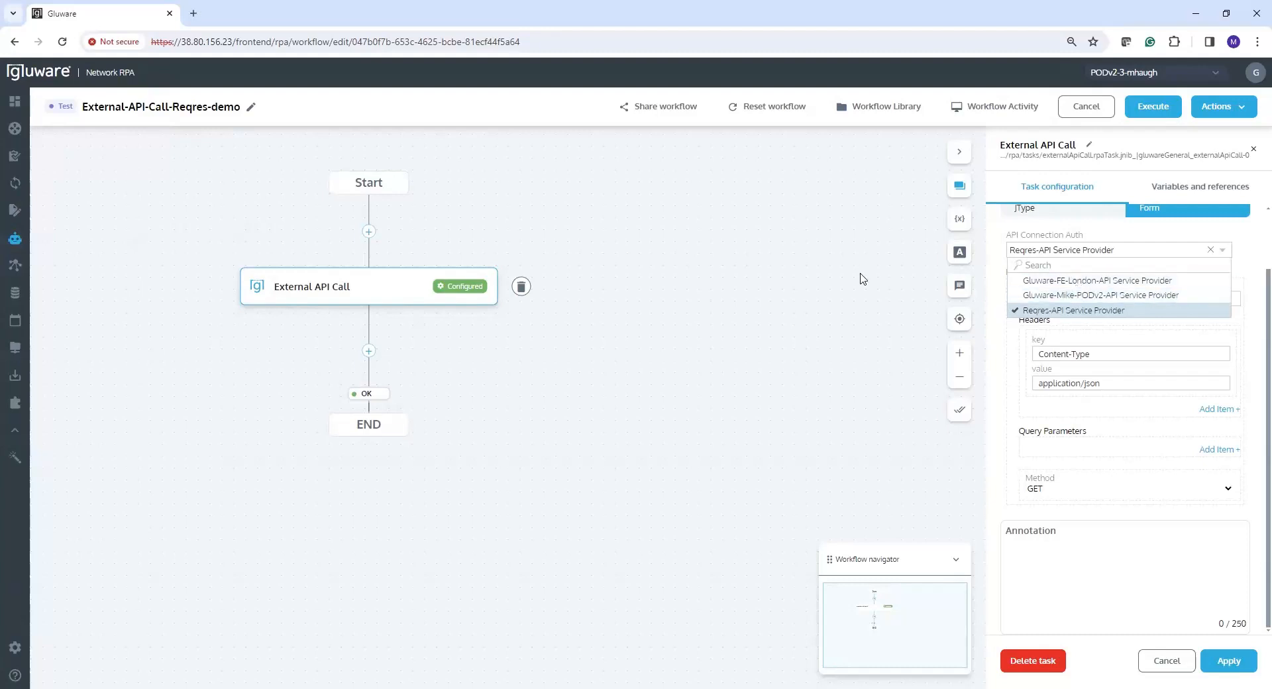
pyautogui.click(861, 277)
# - Open the Config Model Editor's globals, display the API Service Provider instances and enlarge their list
pyautogui.moveTo(33, 215)
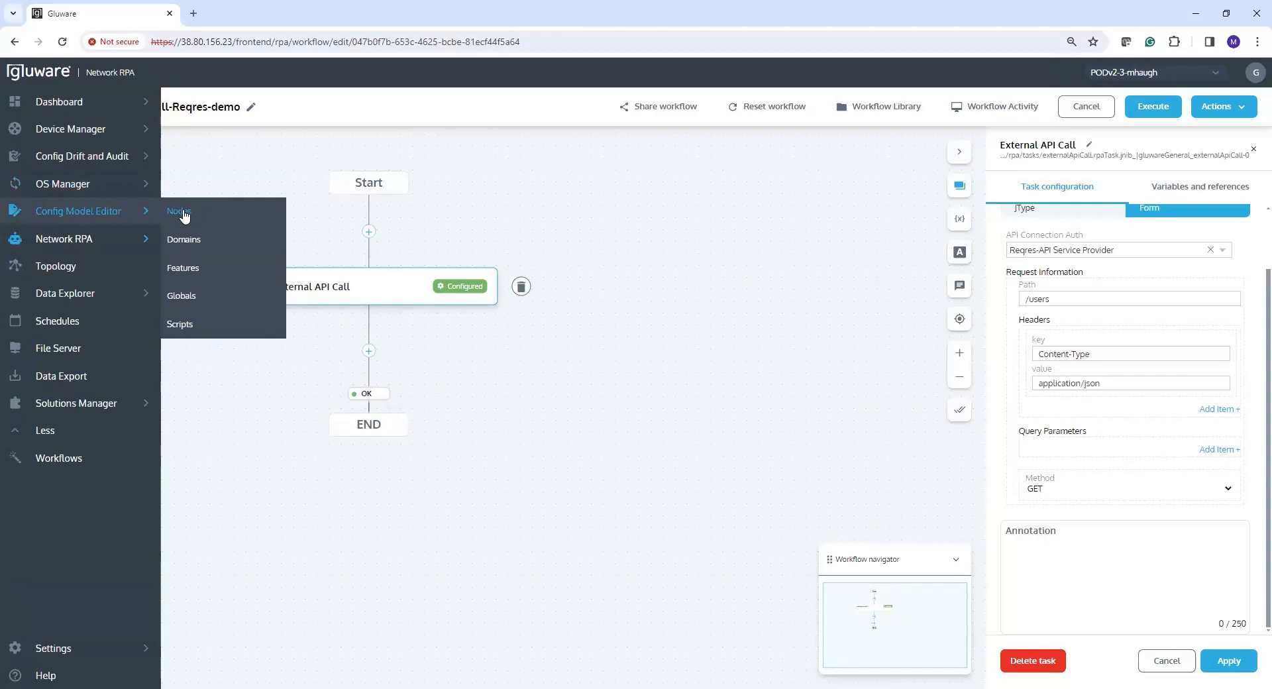
pyautogui.click(190, 300)
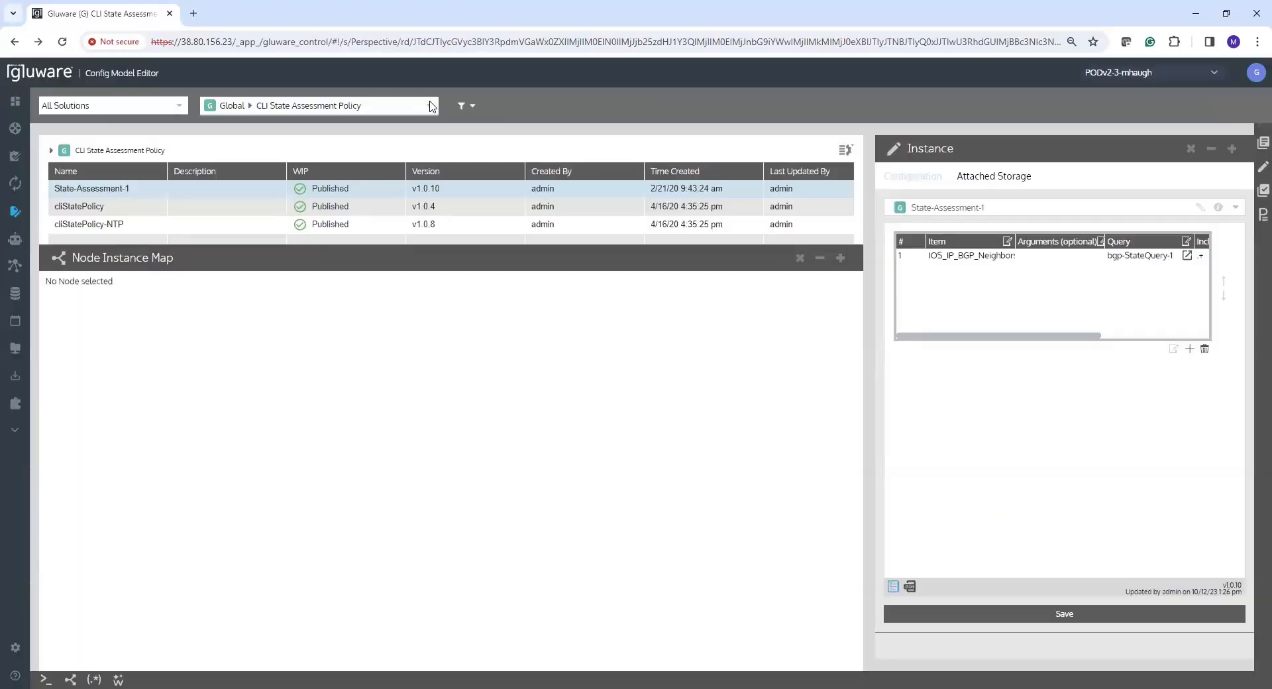
pyautogui.click(432, 107)
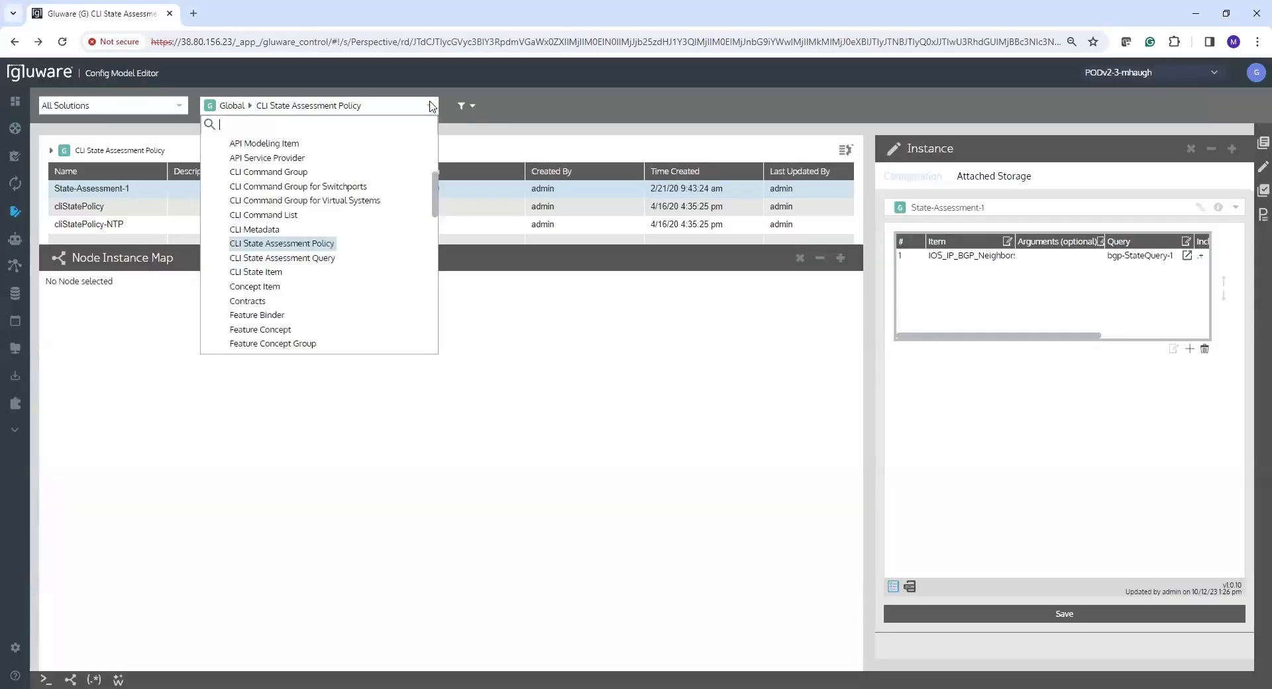
pyautogui.click(289, 161)
pyautogui.moveTo(462, 257); pyautogui.dragTo(449, 356)
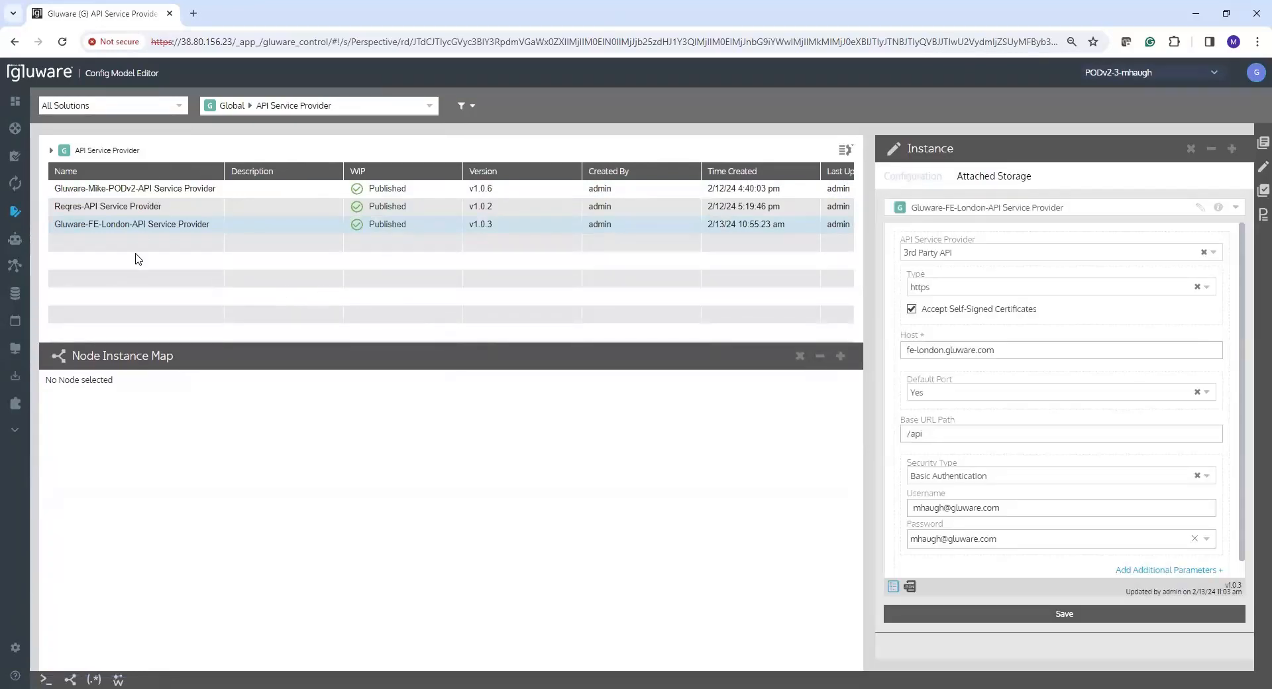
# - Open the Reqres-API Service Provider instance and copy its host, reqres.in
pyautogui.doubleClick(114, 206)
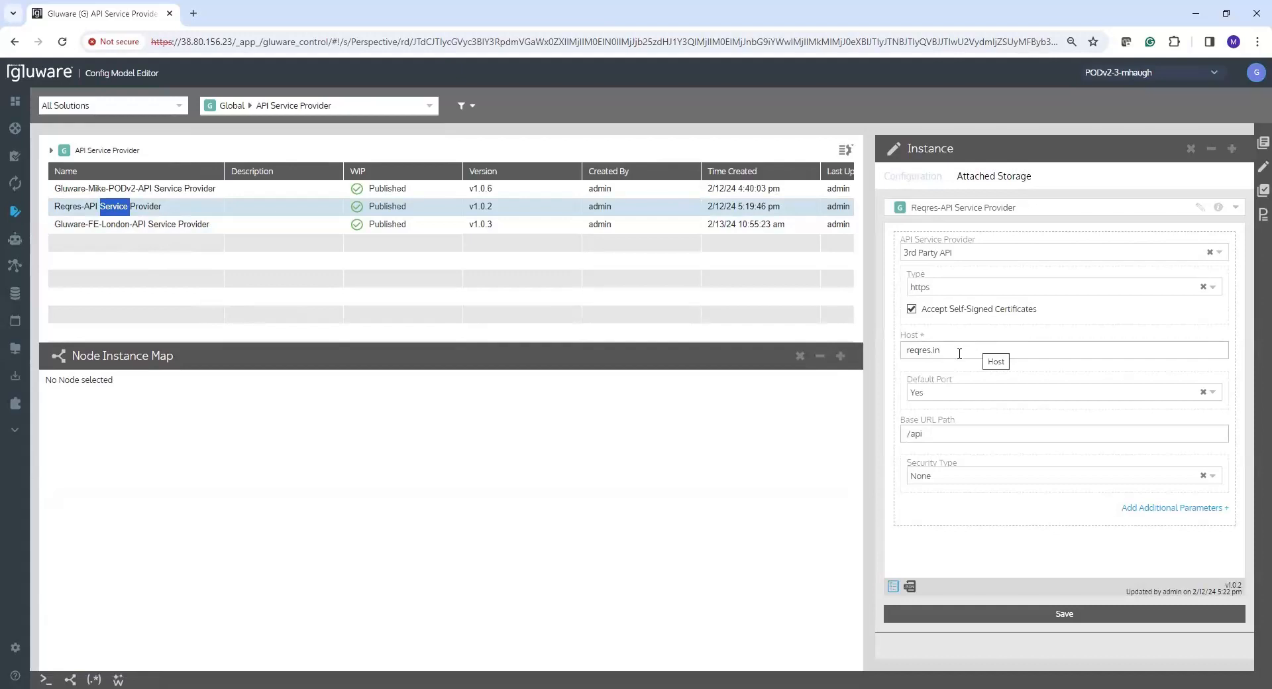
pyautogui.moveTo(959, 354); pyautogui.dragTo(899, 359)
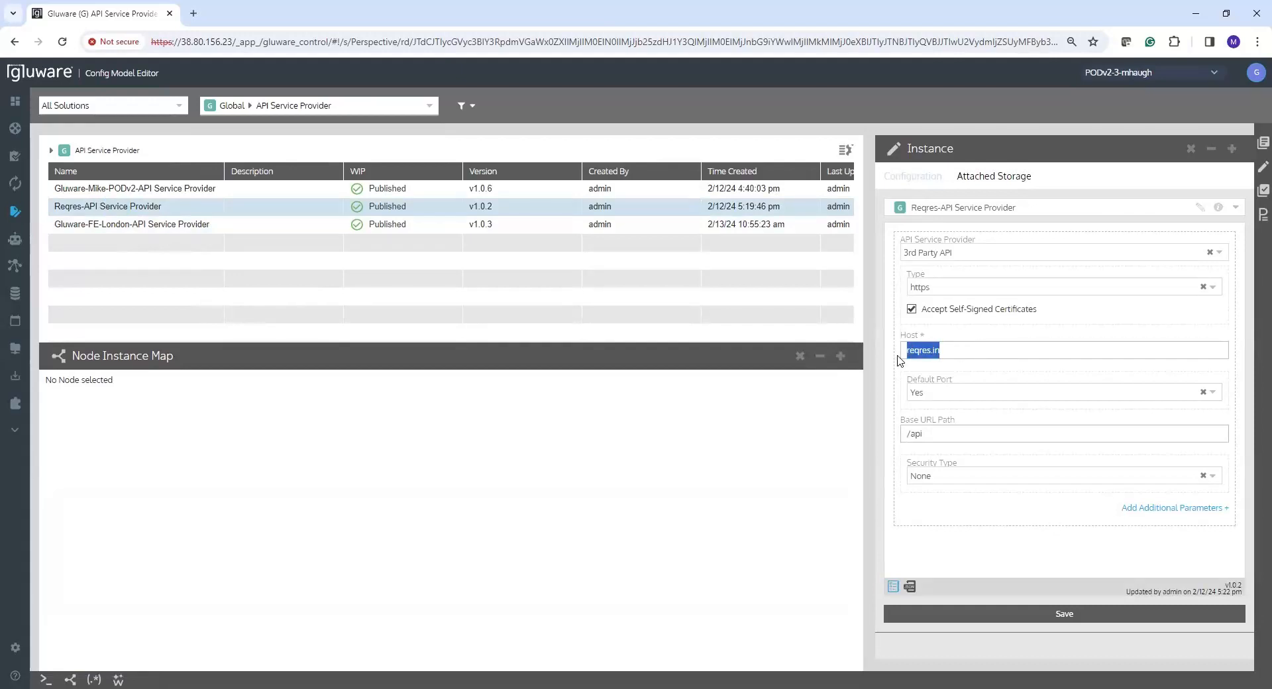
pyautogui.hotkey('ctrl', 'c')
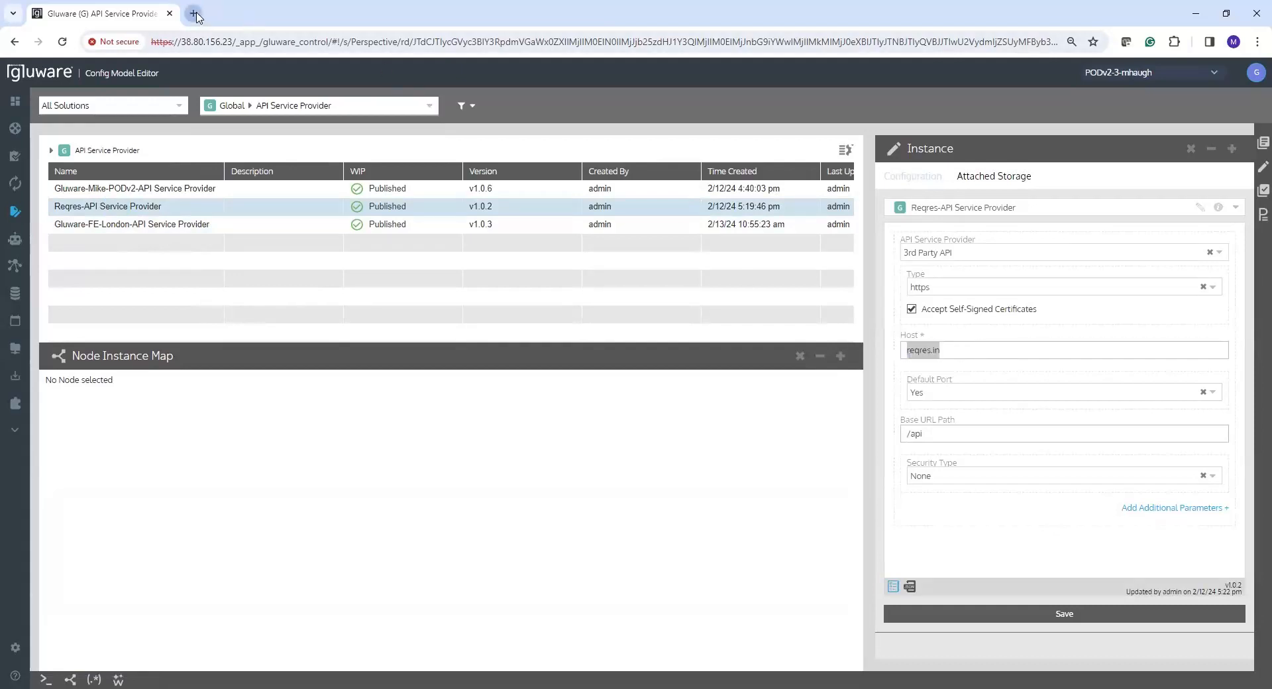
# - Open the reqres.in website in a new browser tab and find its list of sample API requests
pyautogui.click(193, 14)
pyautogui.hotkey('ctrl', 'v')
pyautogui.press('Return')
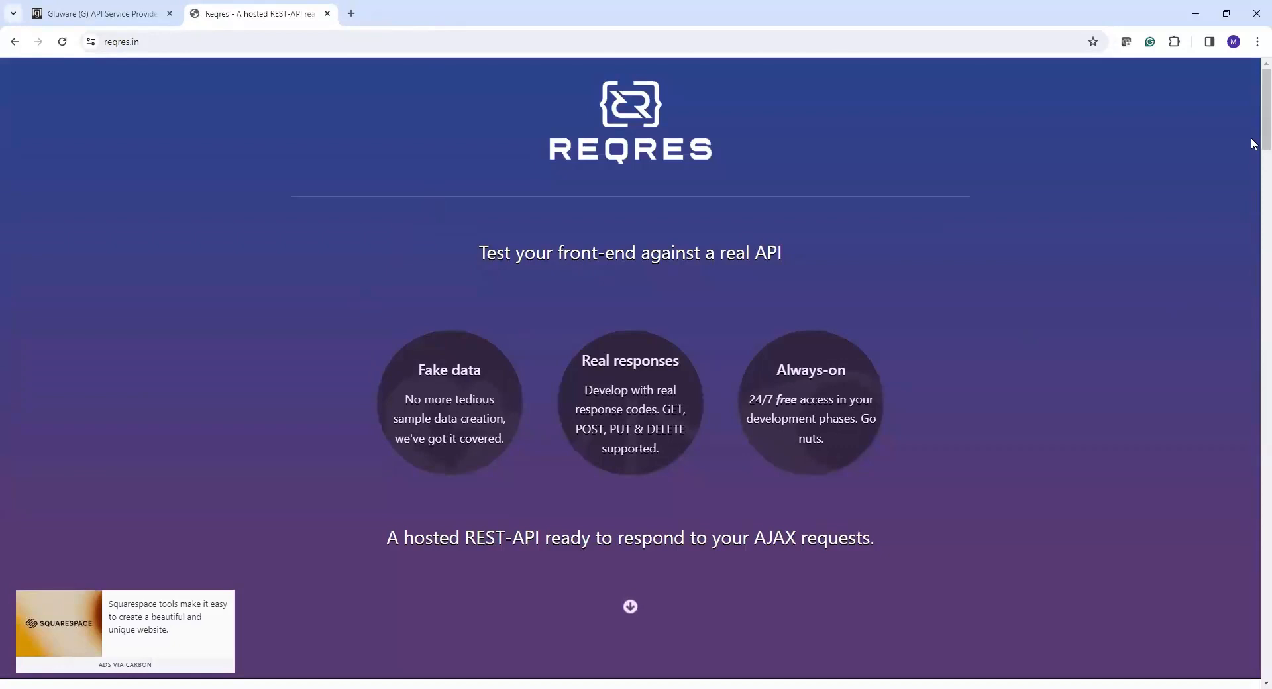
pyautogui.scroll(-8, 1252, 144)
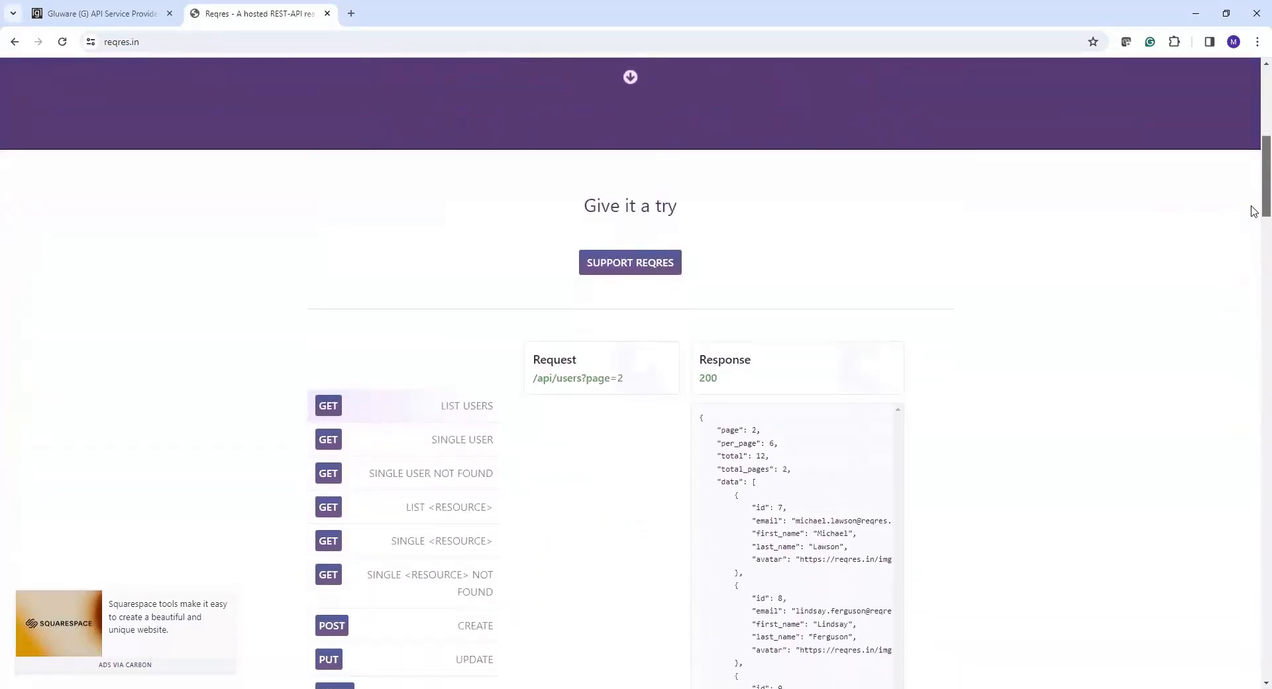
pyautogui.scroll(-3, 1254, 218)
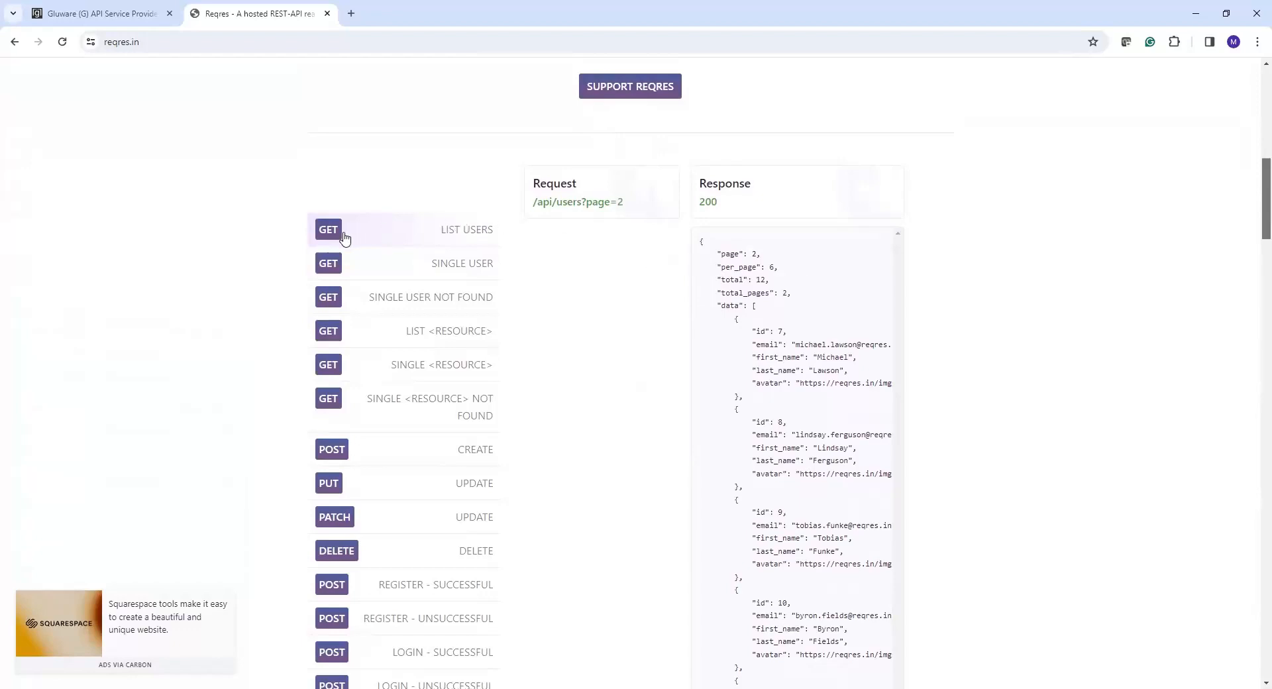
# - Compare the sample responses of the Reqres GET requests for users and resources, ending on List Users
pyautogui.click(331, 265)
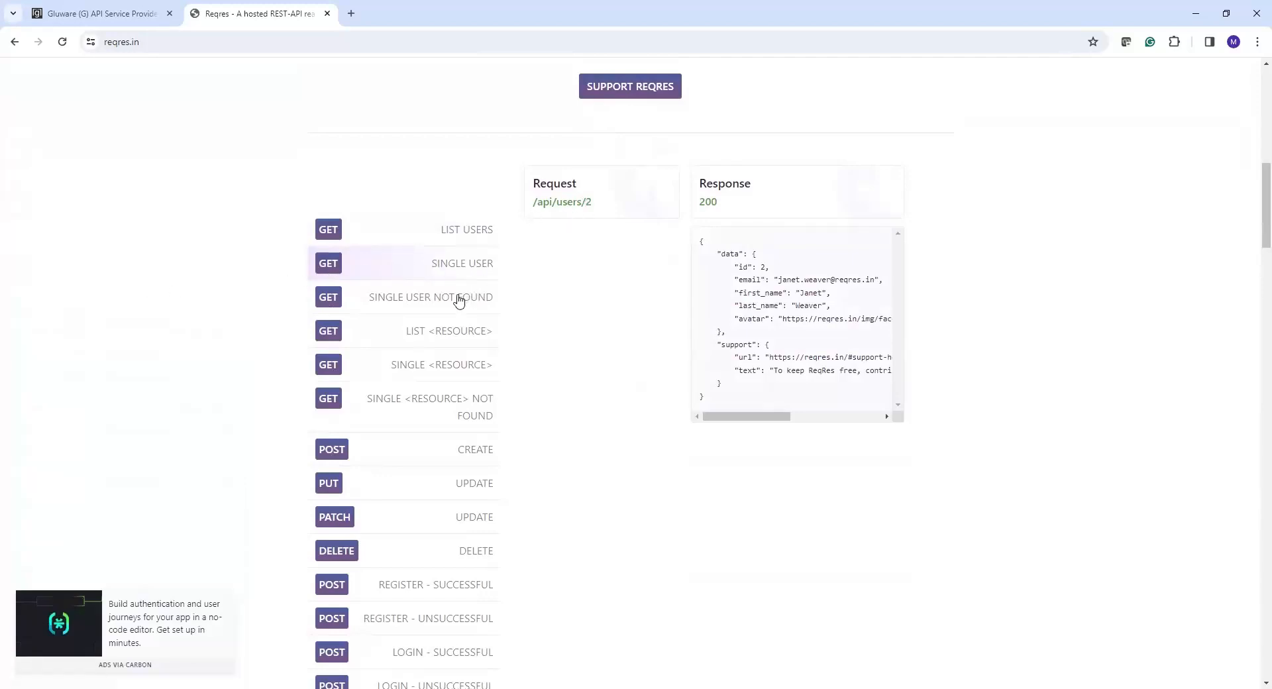
pyautogui.click(444, 240)
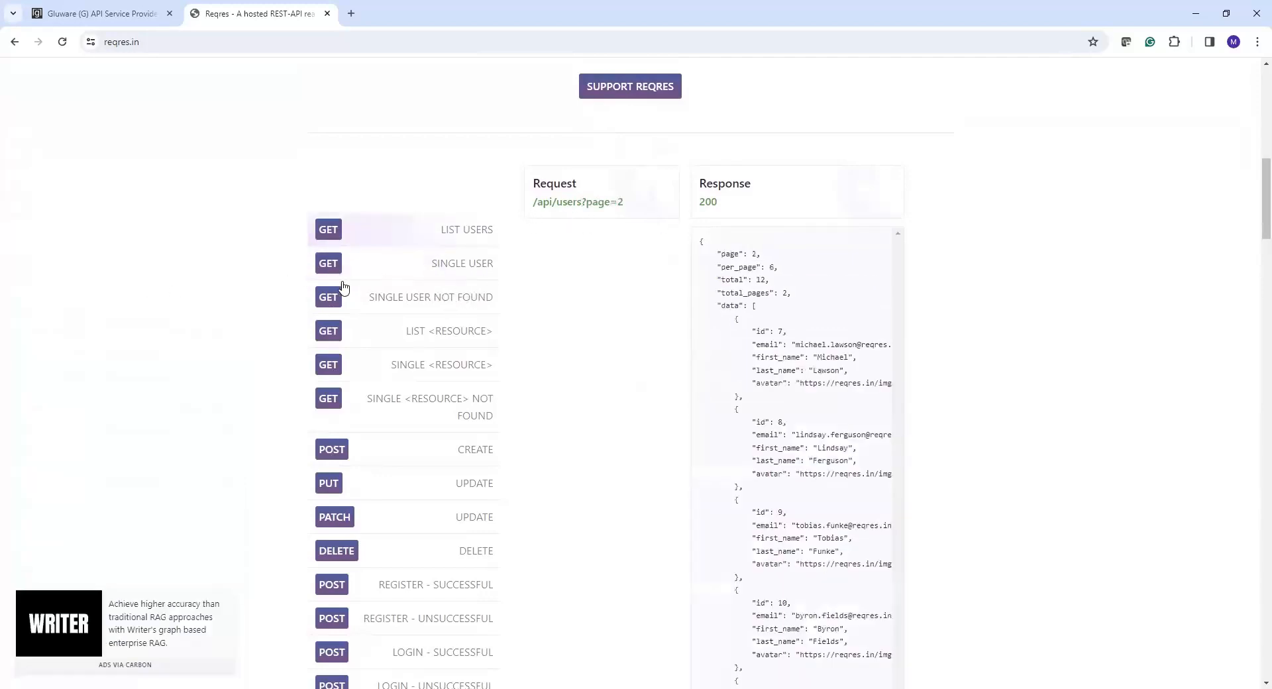
pyautogui.click(349, 304)
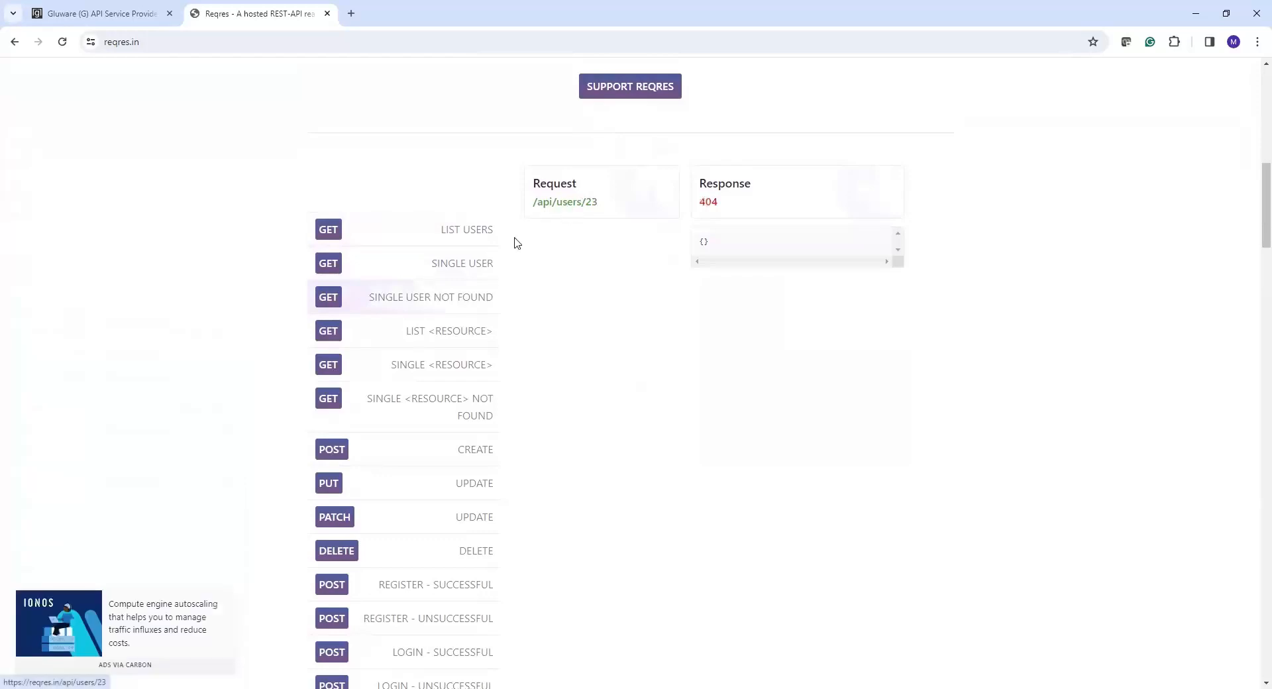
pyautogui.click(331, 335)
pyautogui.click(328, 364)
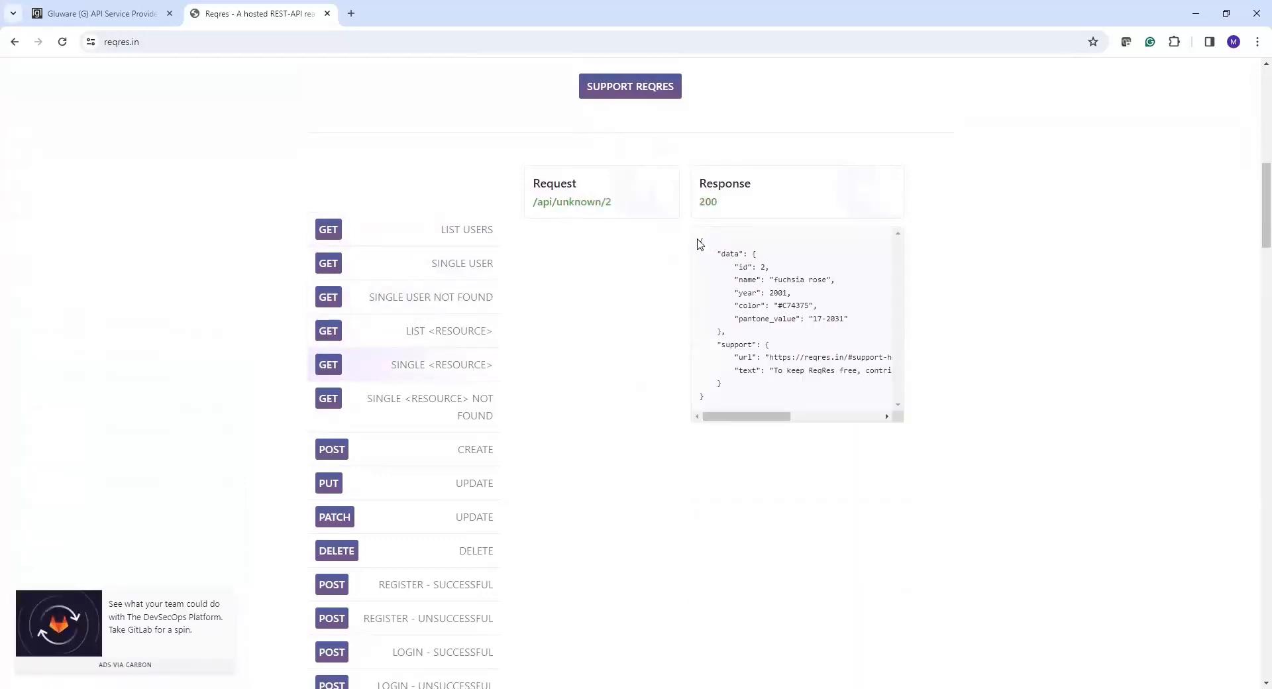
pyautogui.moveTo(701, 242); pyautogui.dragTo(722, 400)
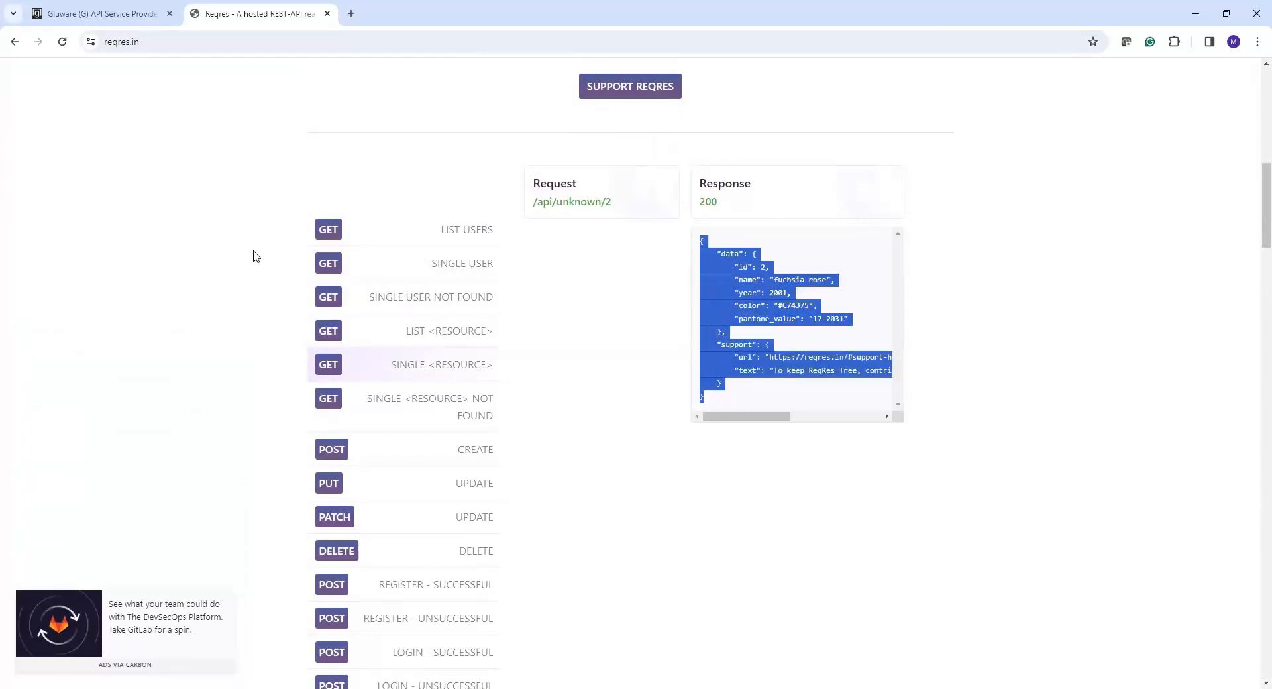
pyautogui.click(328, 232)
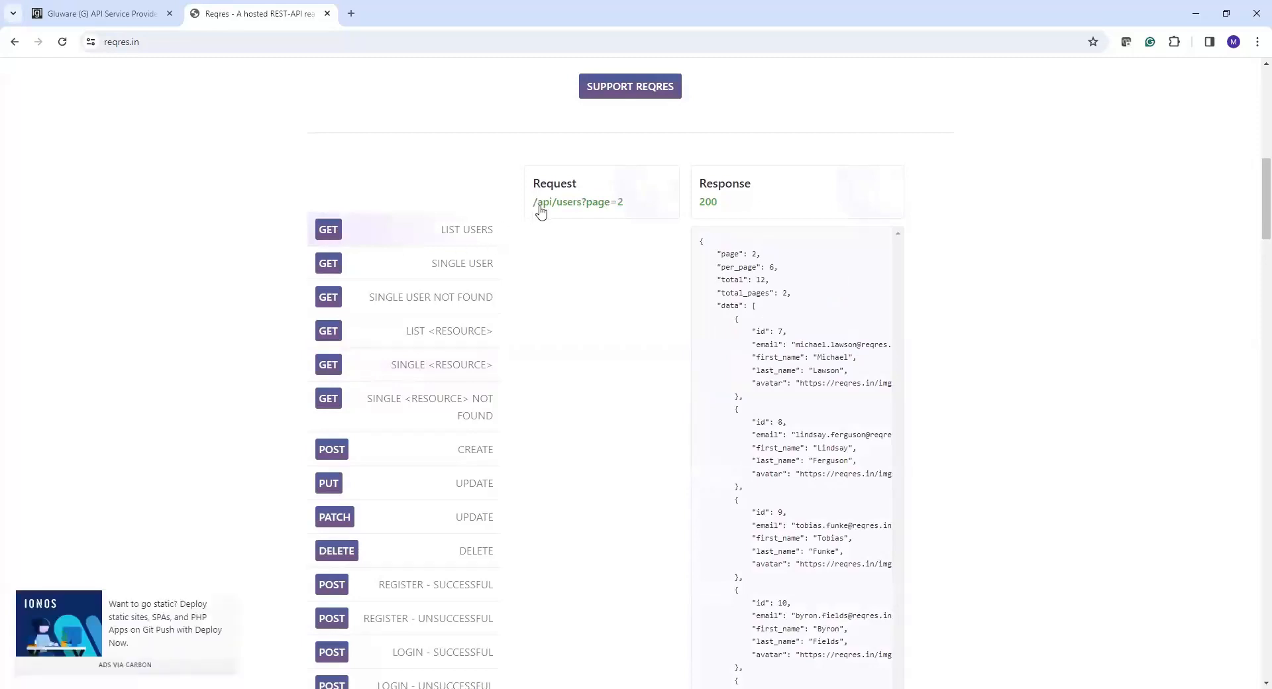
# - Compare the Reqres-API Service Provider's host and base URL path in Gluware with the List Users request path on reqres.in
pyautogui.click(126, 14)
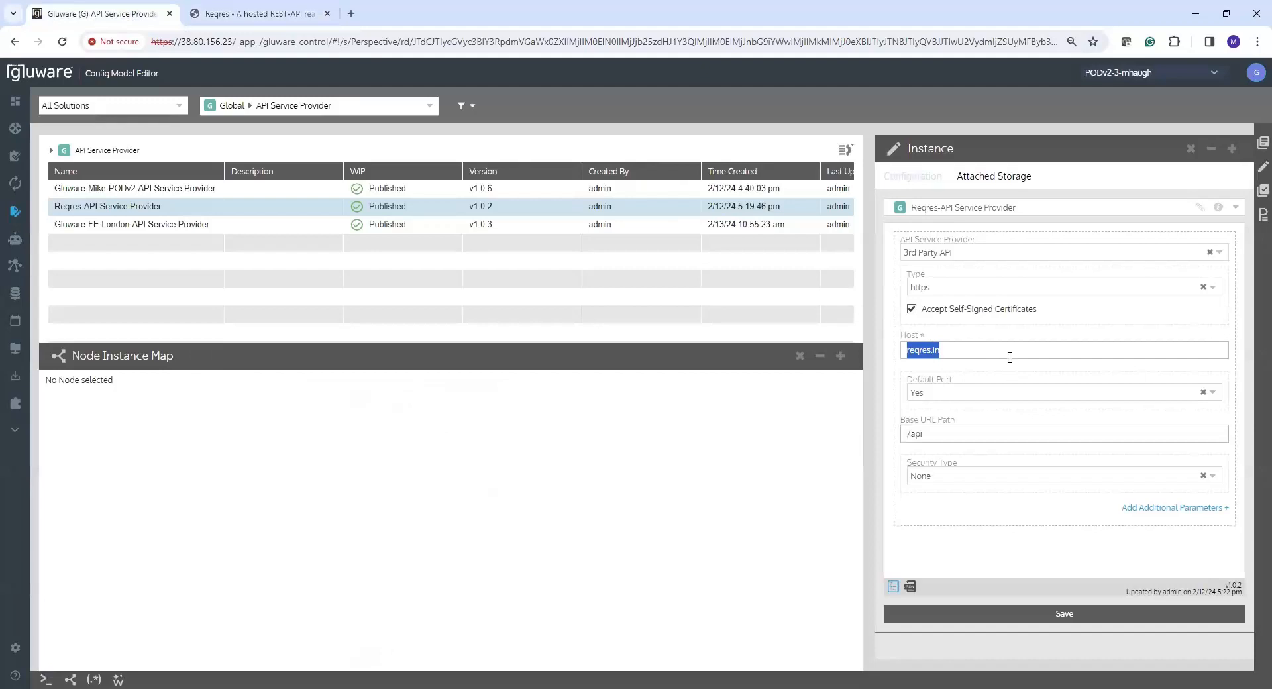
pyautogui.click(967, 354)
pyautogui.doubleClick(922, 355)
pyautogui.moveTo(960, 436); pyautogui.dragTo(903, 437)
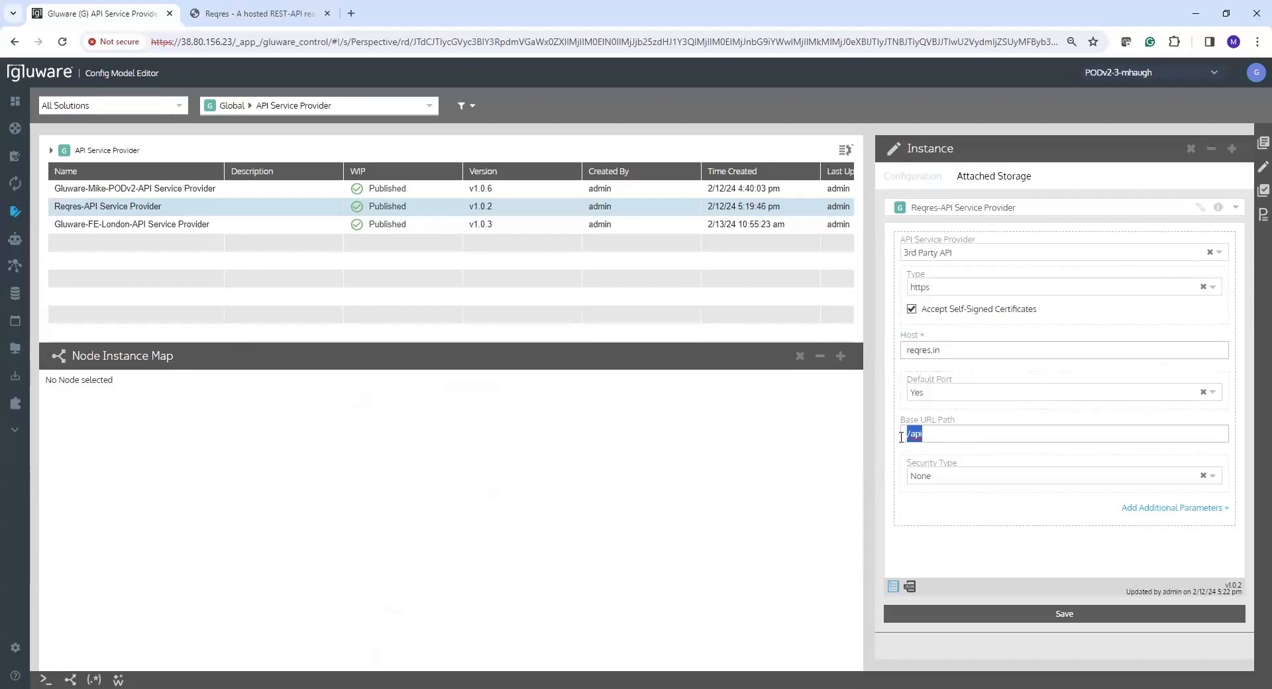
pyautogui.click(259, 13)
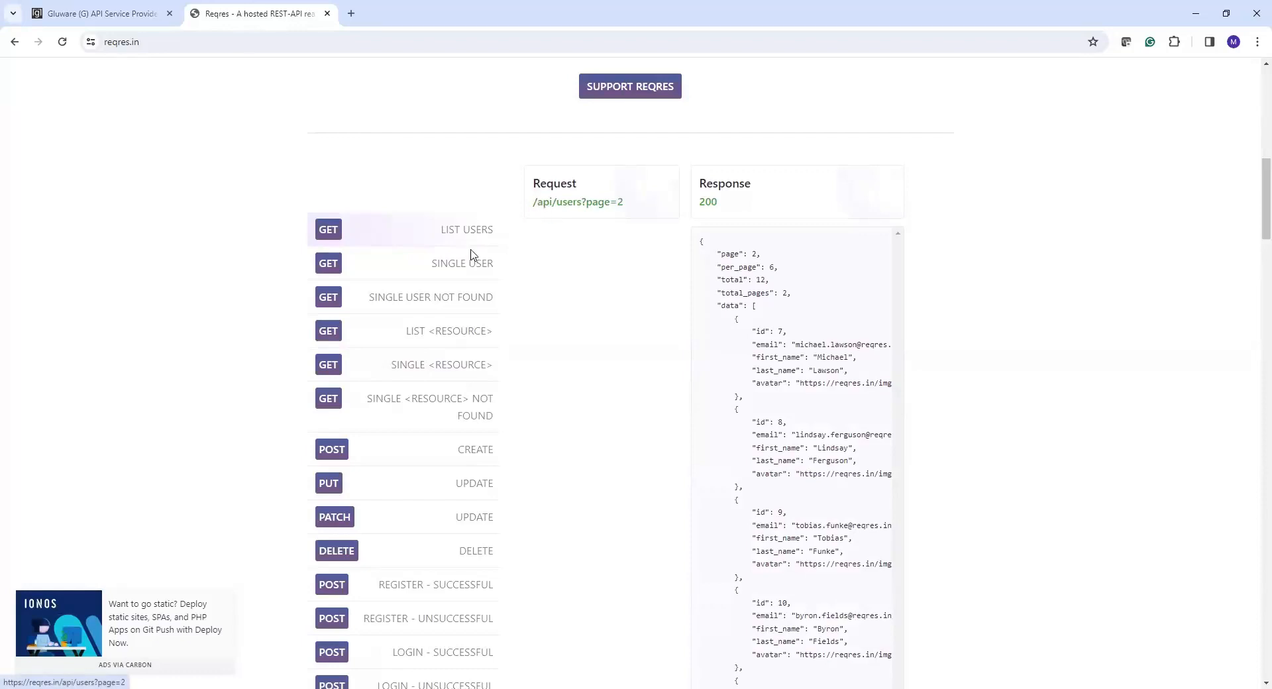
# - Back in Gluware, find the External-API-Call-Reqres-demo workflow by searching the Workflow Library for "api" and open it for editing
pyautogui.click(145, 20)
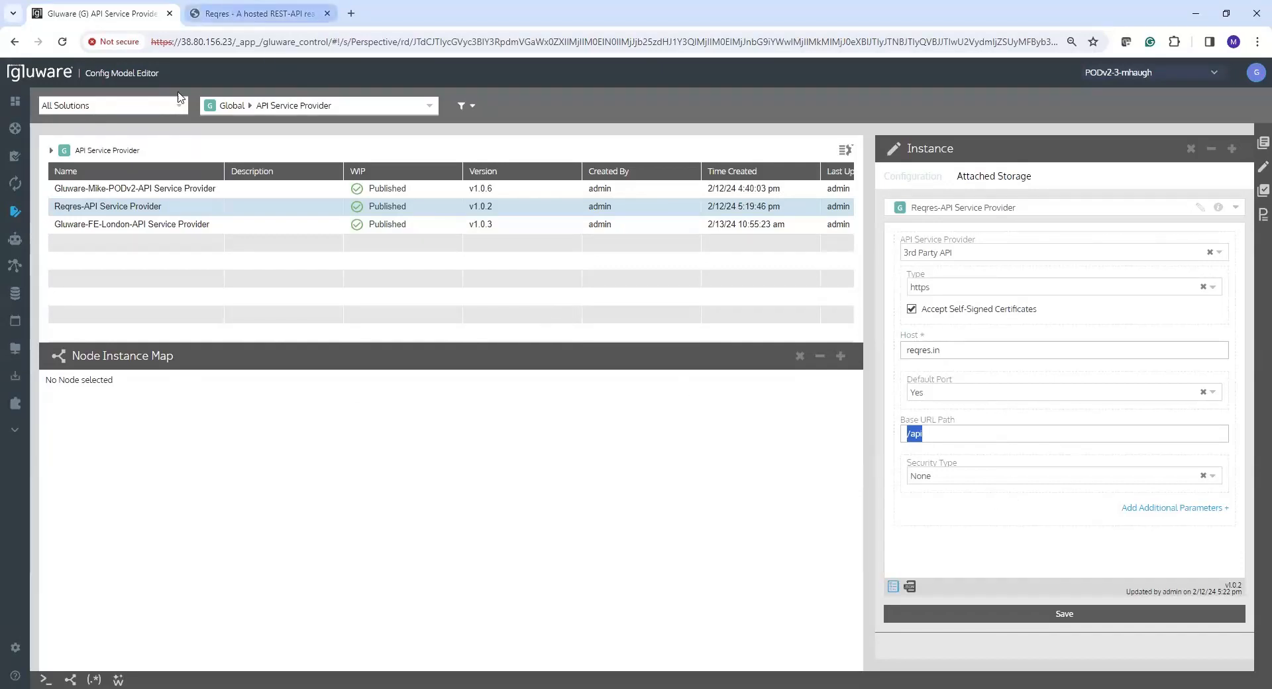
pyautogui.moveTo(60, 238)
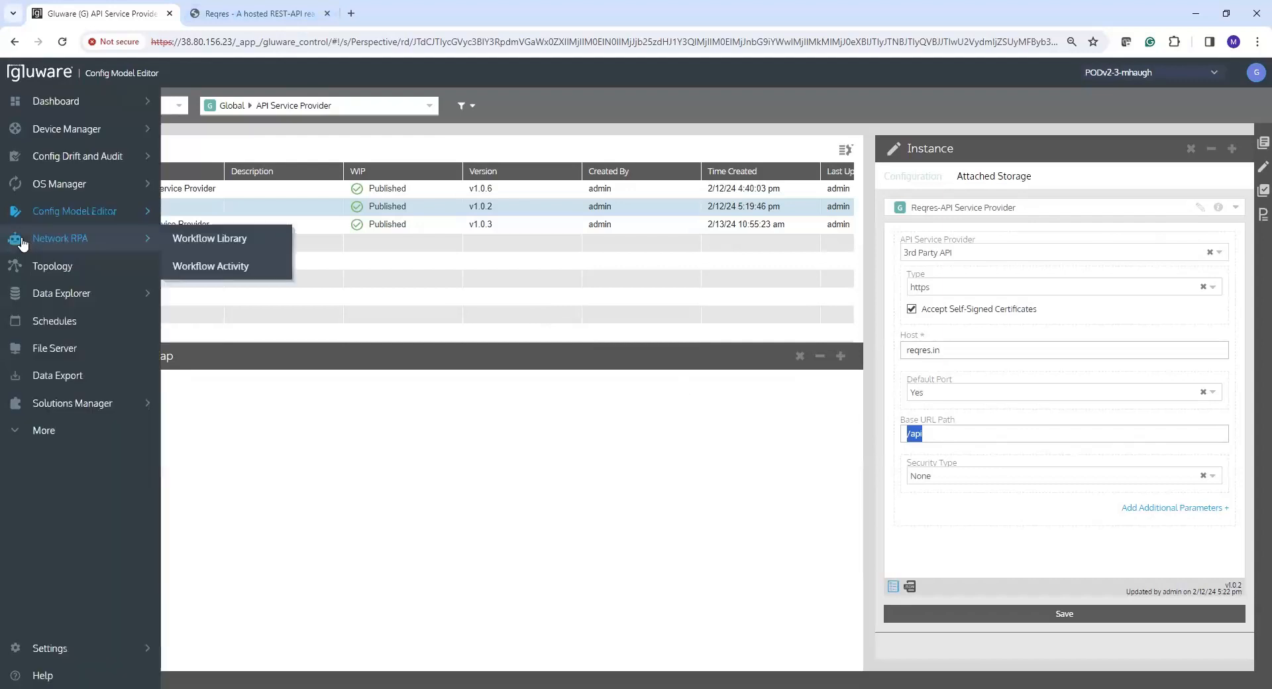
pyautogui.click(228, 240)
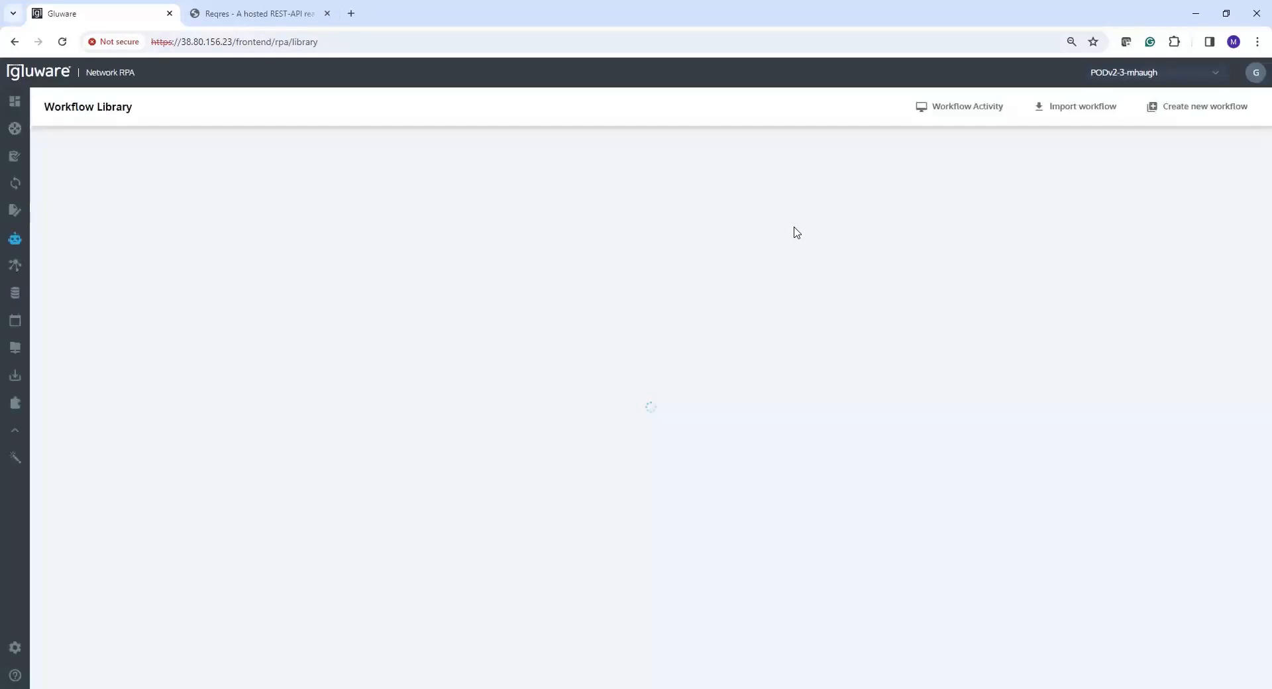
pyautogui.write('api')
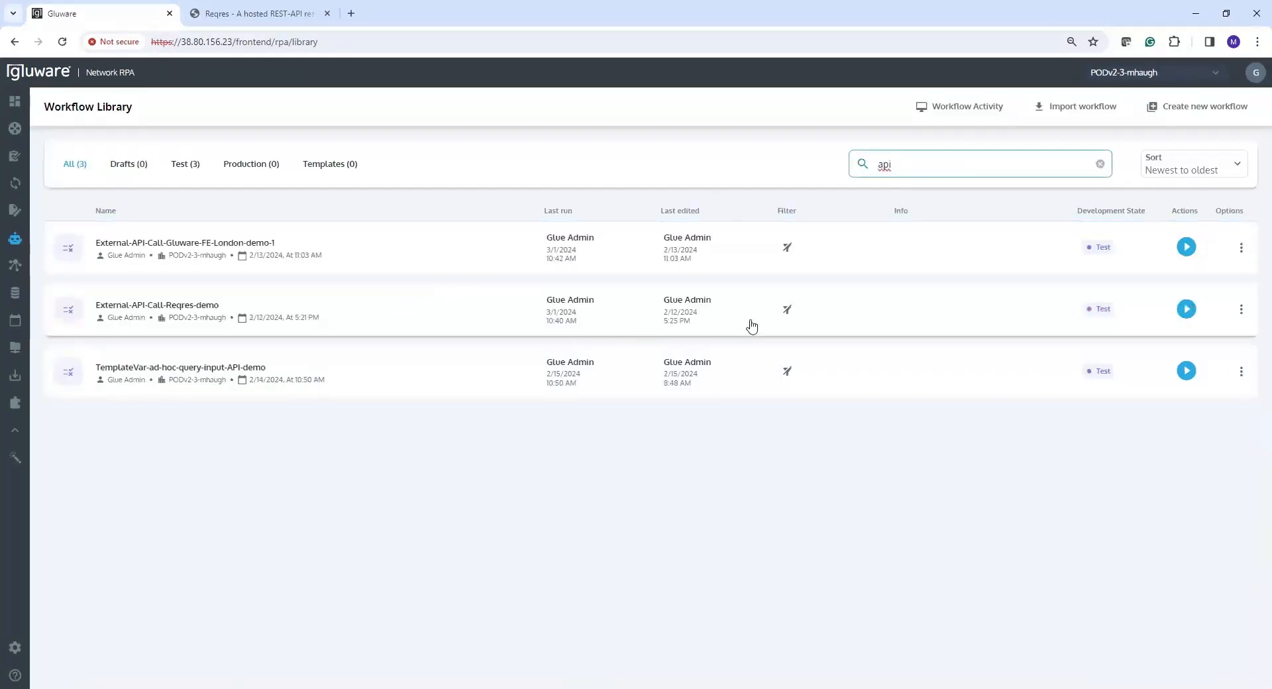
pyautogui.click(1241, 310)
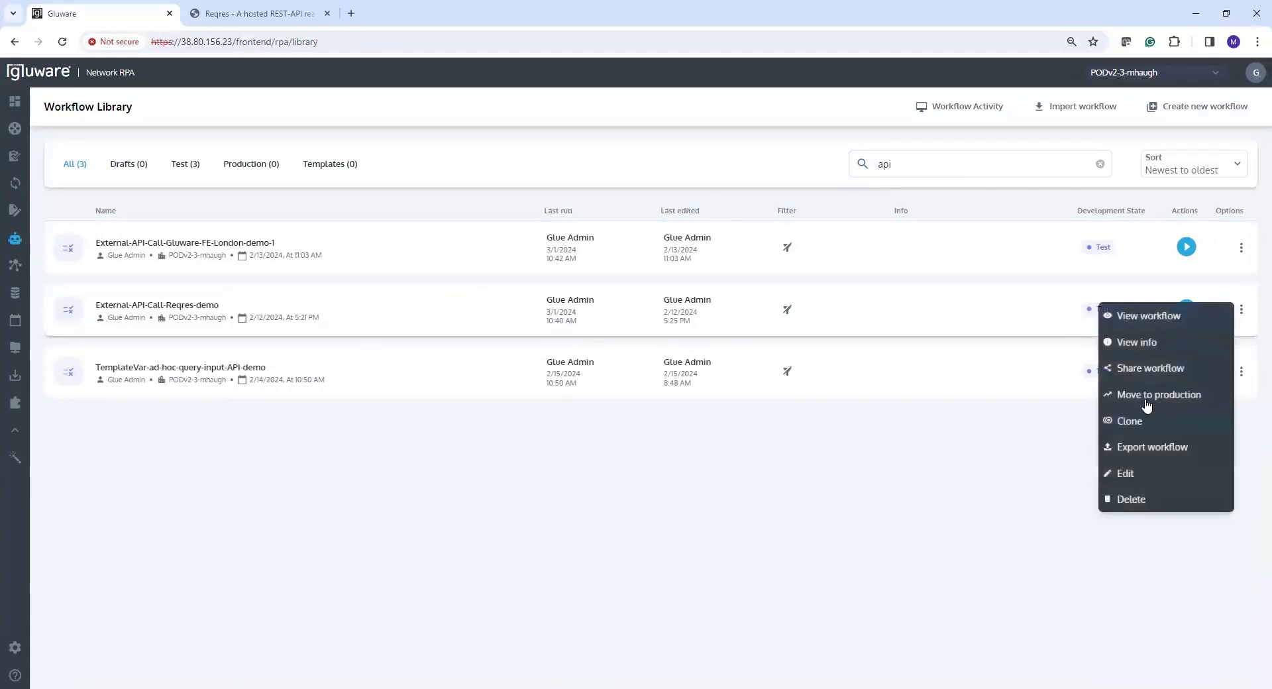
pyautogui.click(1124, 471)
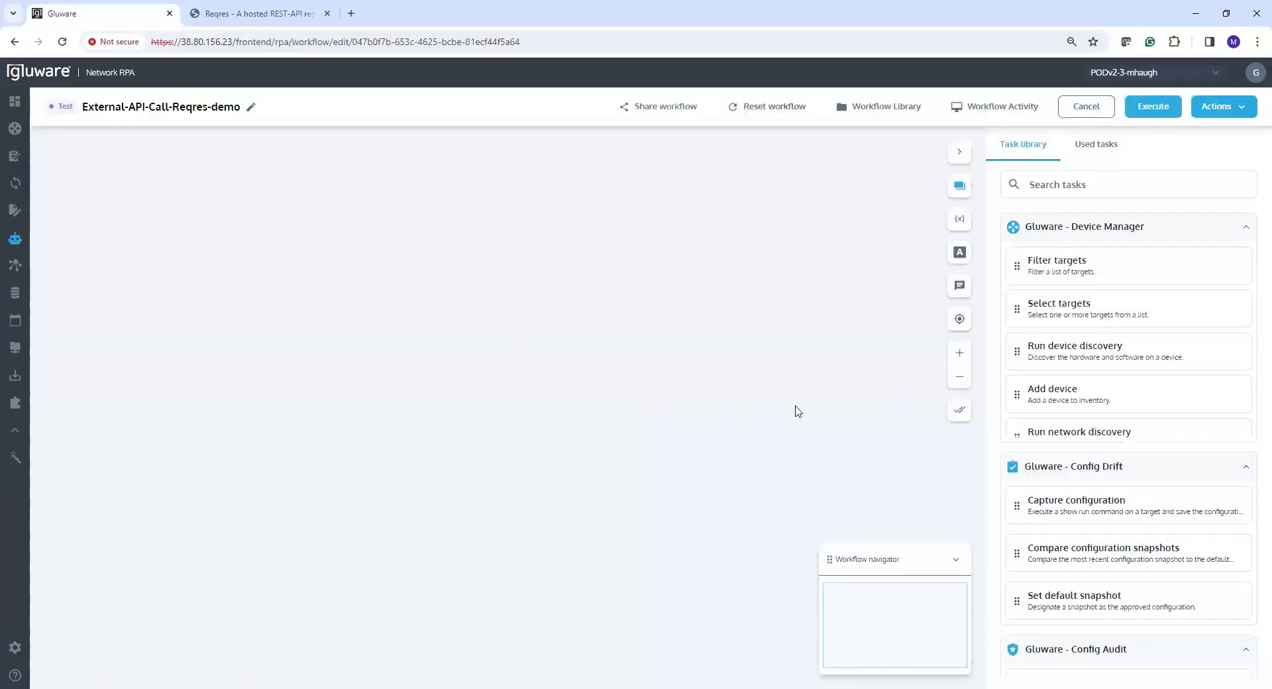
# - Open the External API Call task's configuration and check its API Connection Auth choices and request path
pyautogui.click(526, 395)
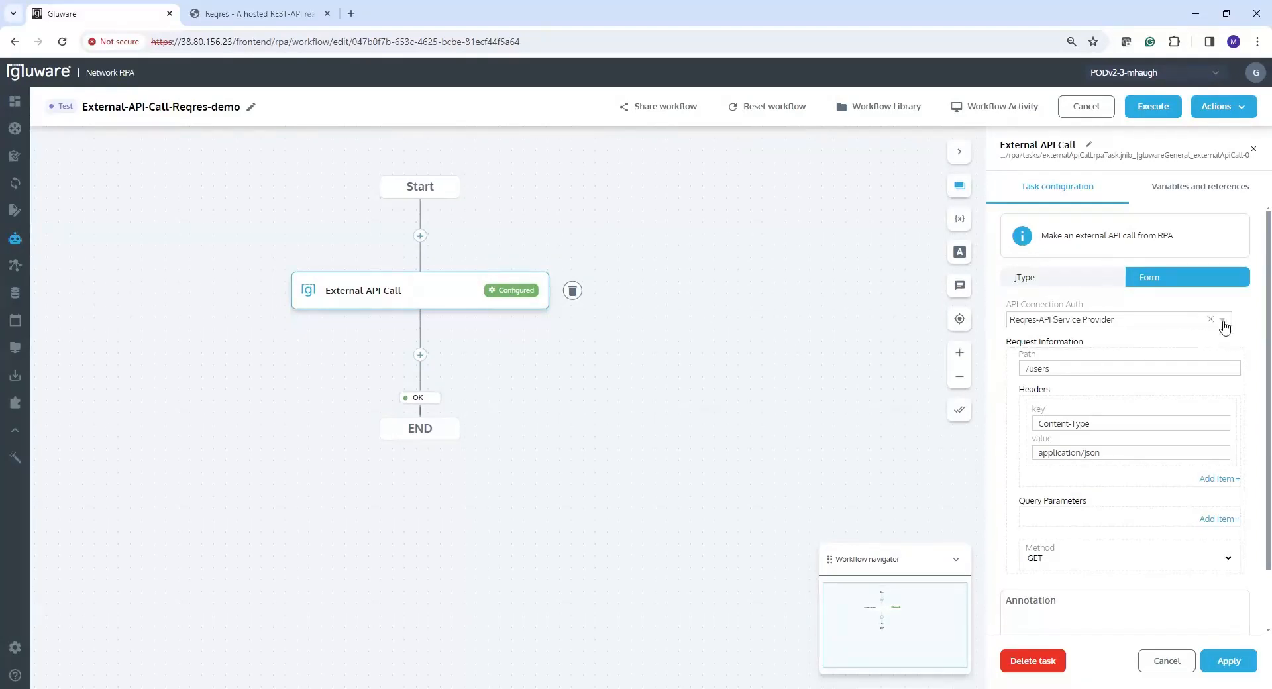
pyautogui.click(1222, 323)
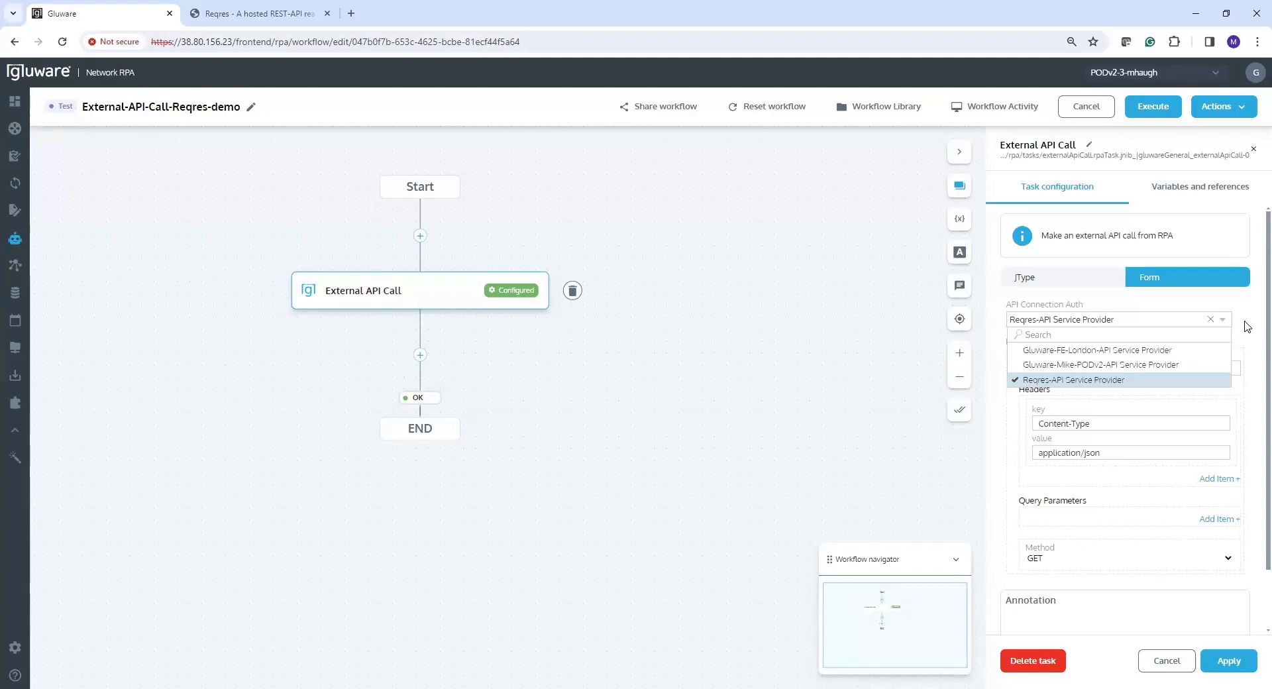
pyautogui.click(1247, 328)
pyautogui.moveTo(1047, 369); pyautogui.dragTo(1022, 380)
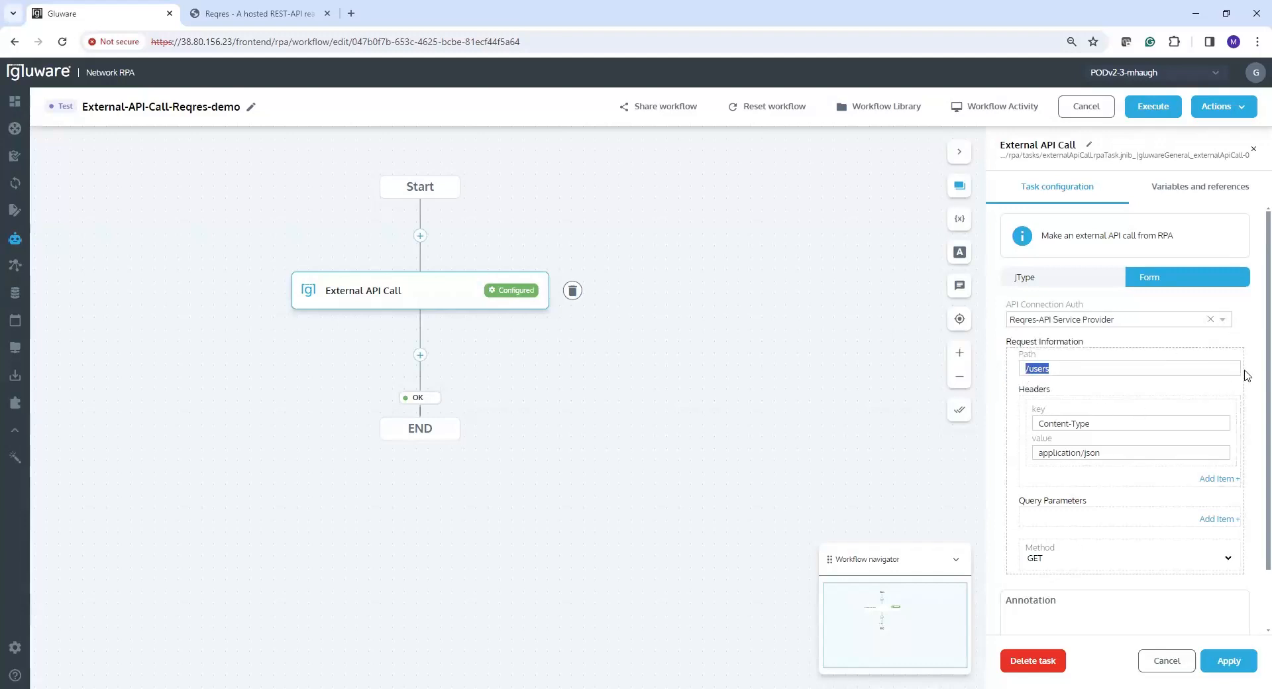
# - Check the External API Call task's available request methods and compare its request settings with the List Users request on reqres.in
pyautogui.scroll(-1, 1254, 293)
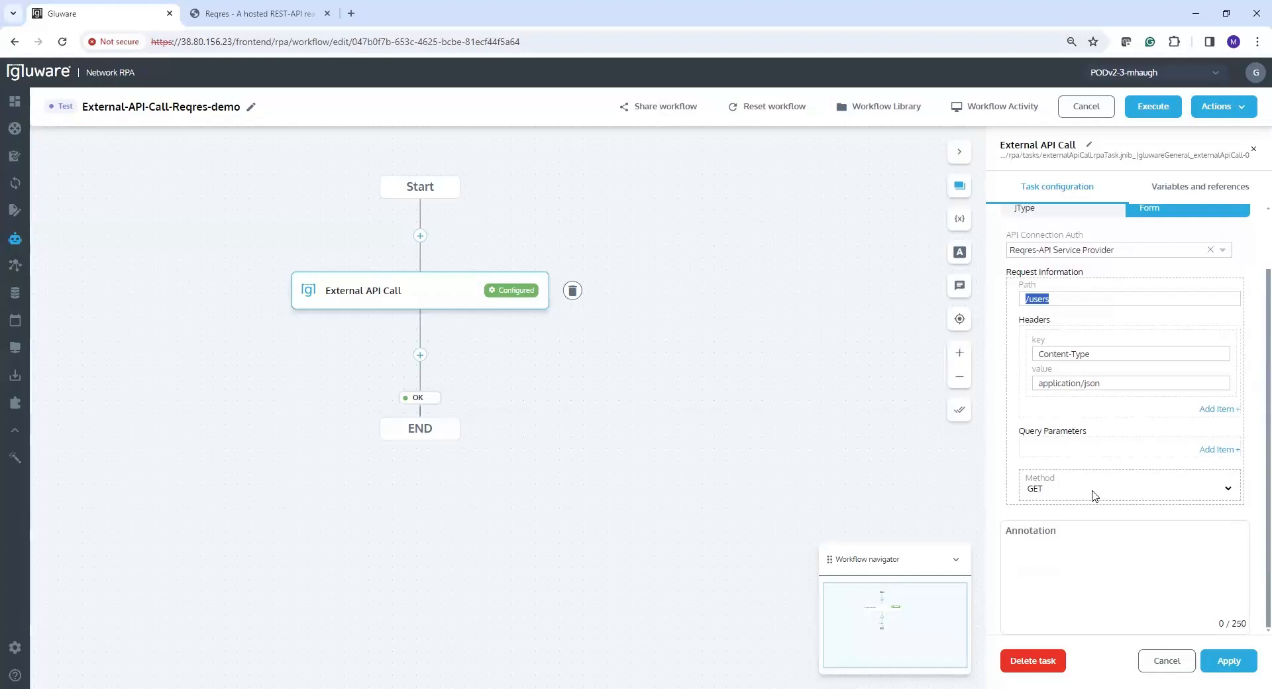
pyautogui.click(1229, 492)
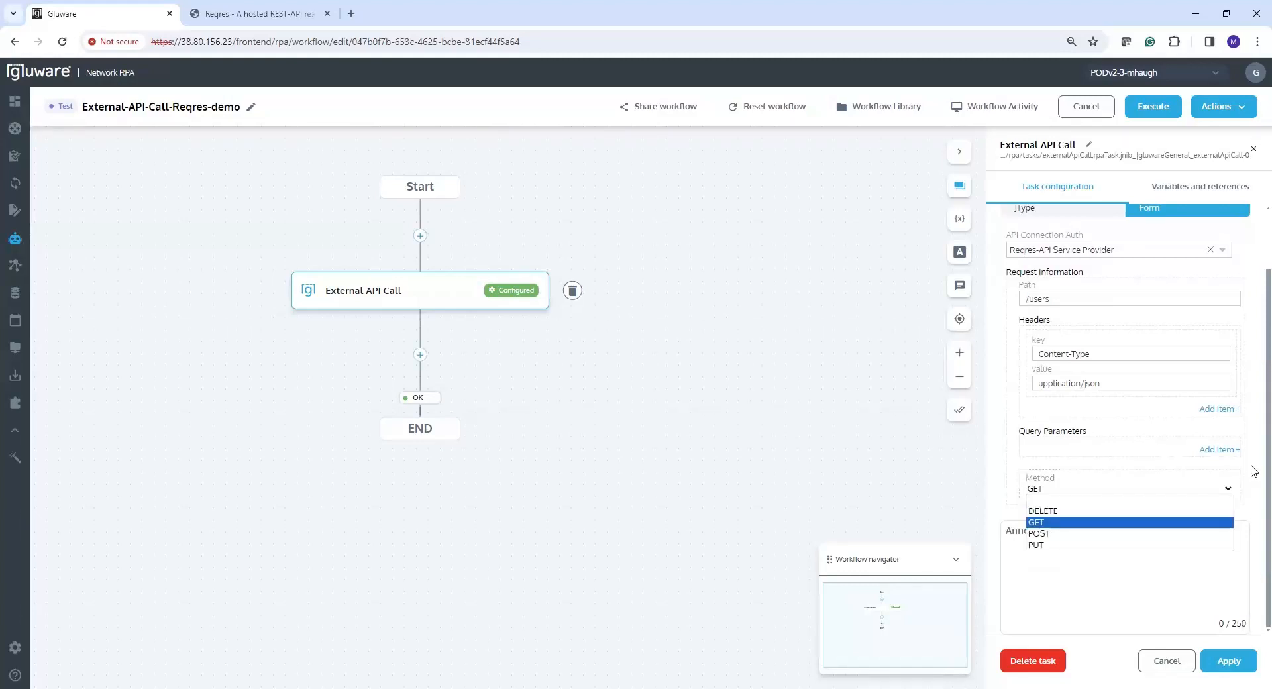
pyautogui.click(1254, 471)
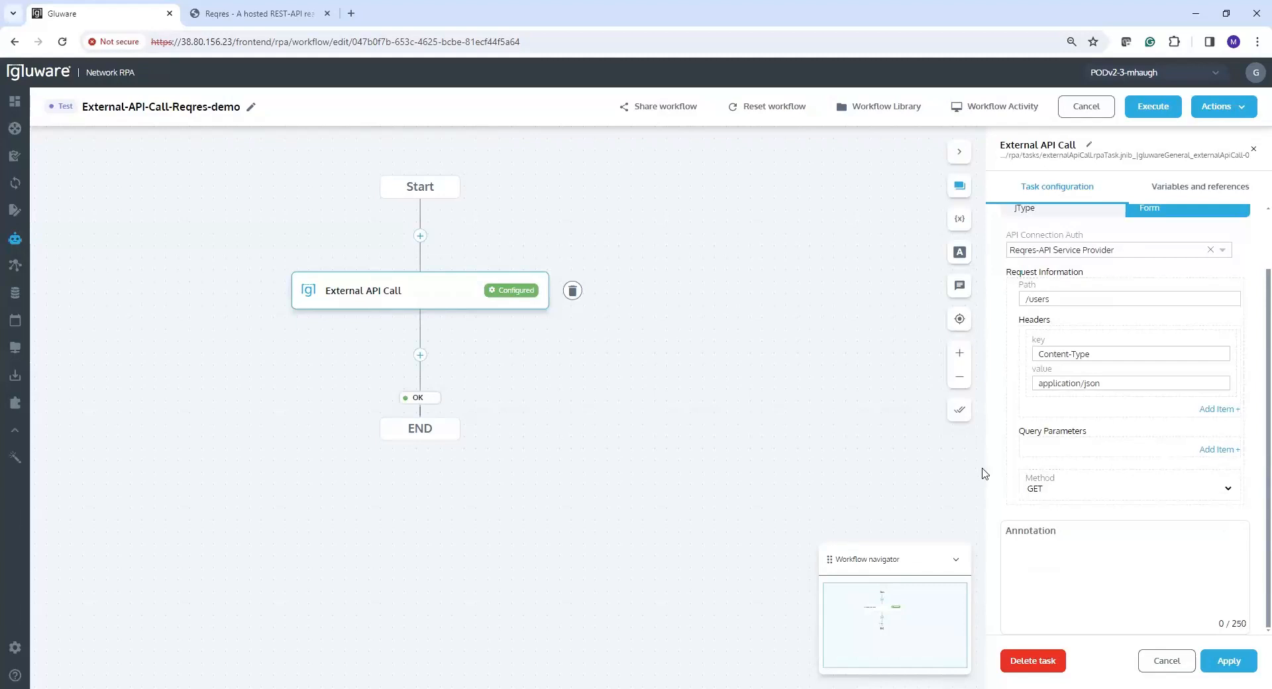
pyautogui.scroll(1, 1254, 338)
pyautogui.scroll(1, 1254, 309)
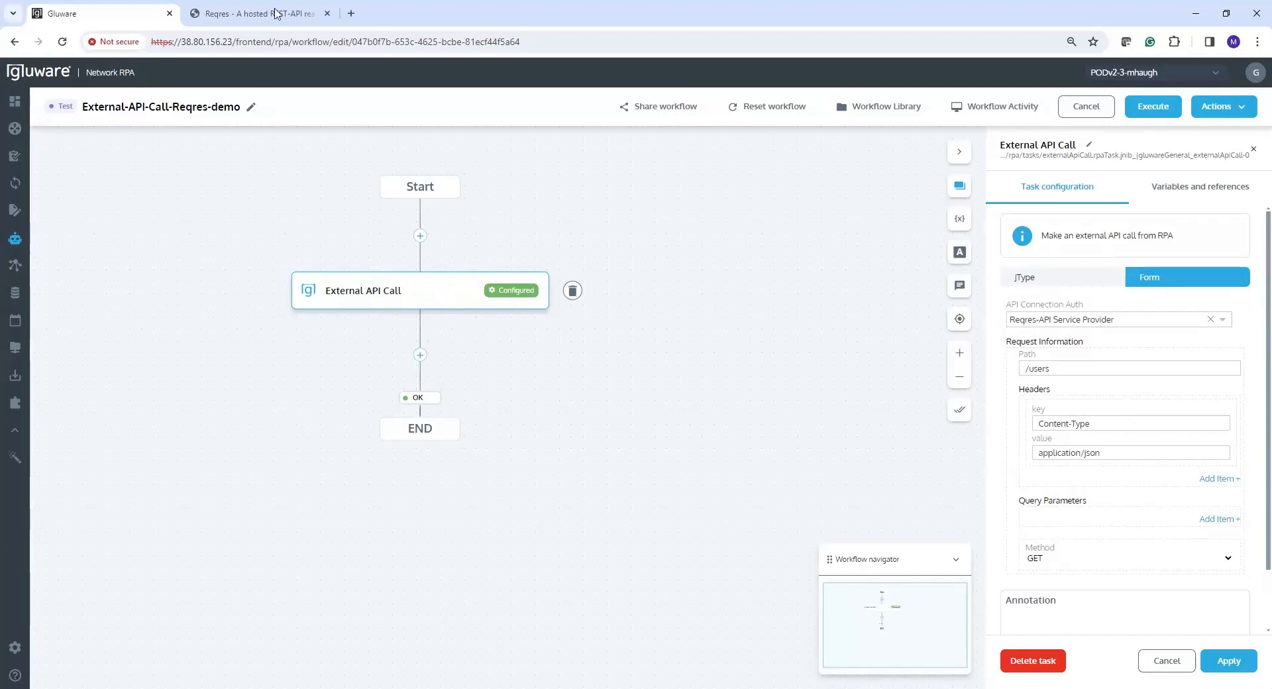
pyautogui.click(275, 13)
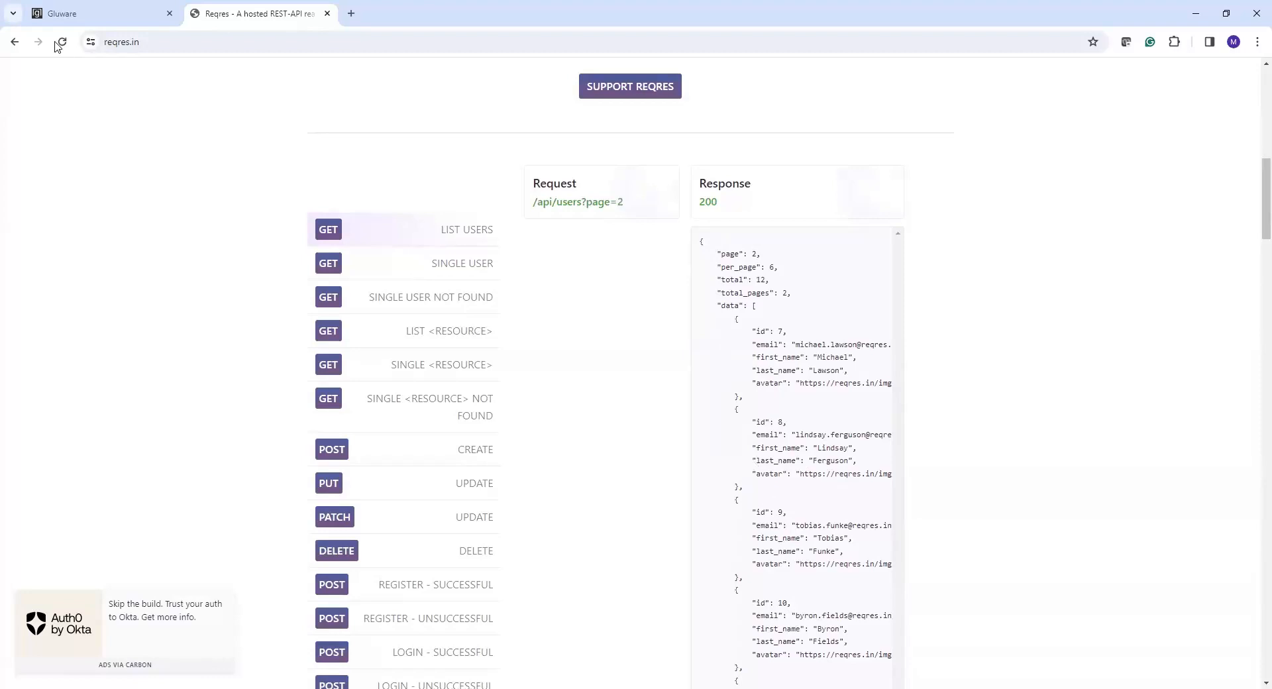
pyautogui.click(151, 17)
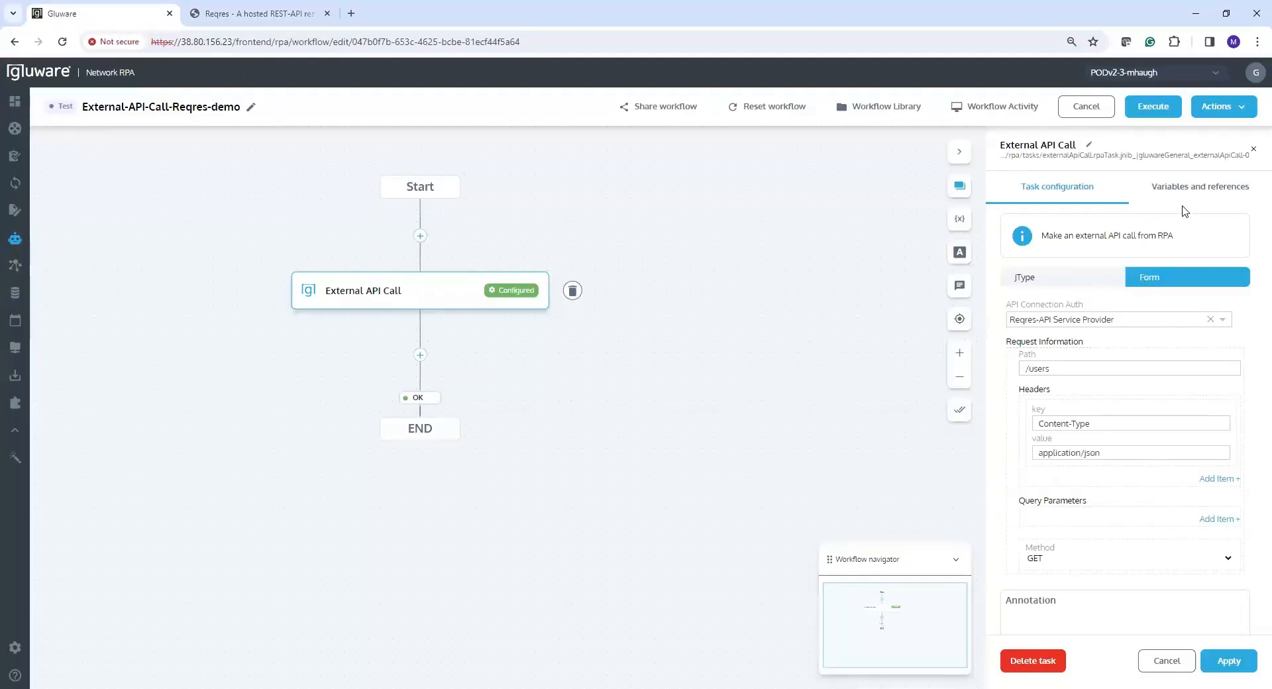
# - Examine the External API Call task's responseGET variable details and the actions available for the workflow
pyautogui.click(1186, 192)
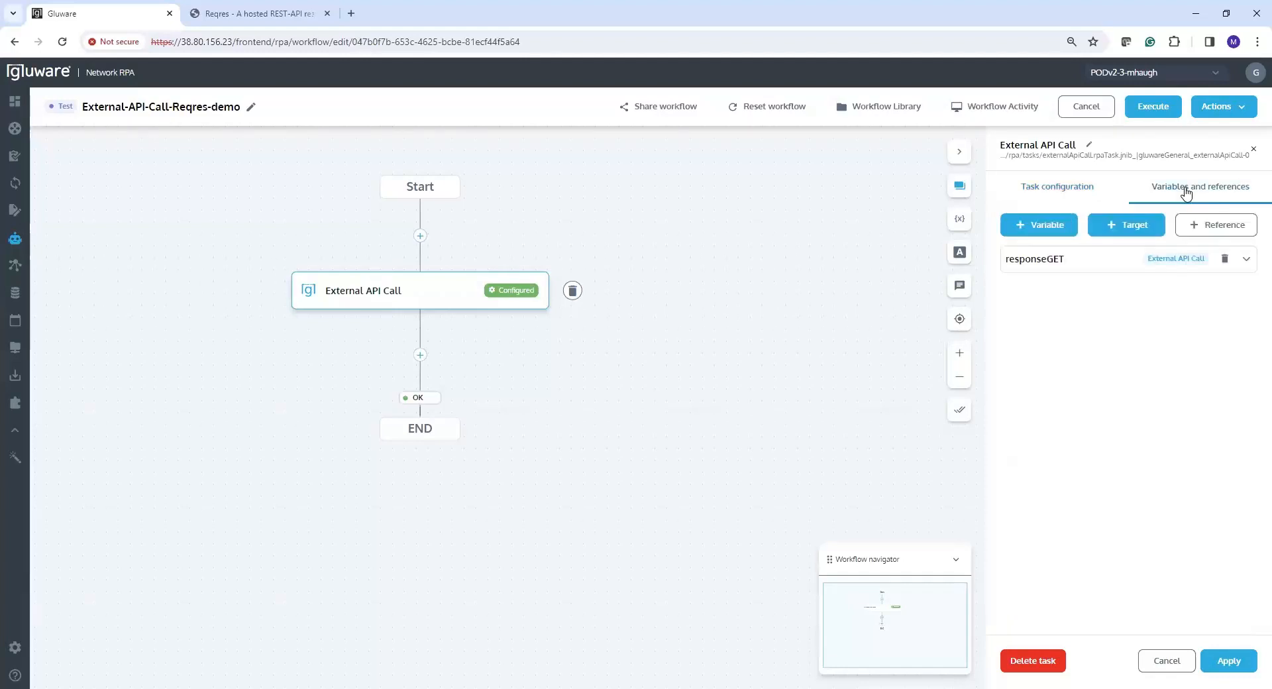
pyautogui.click(1246, 261)
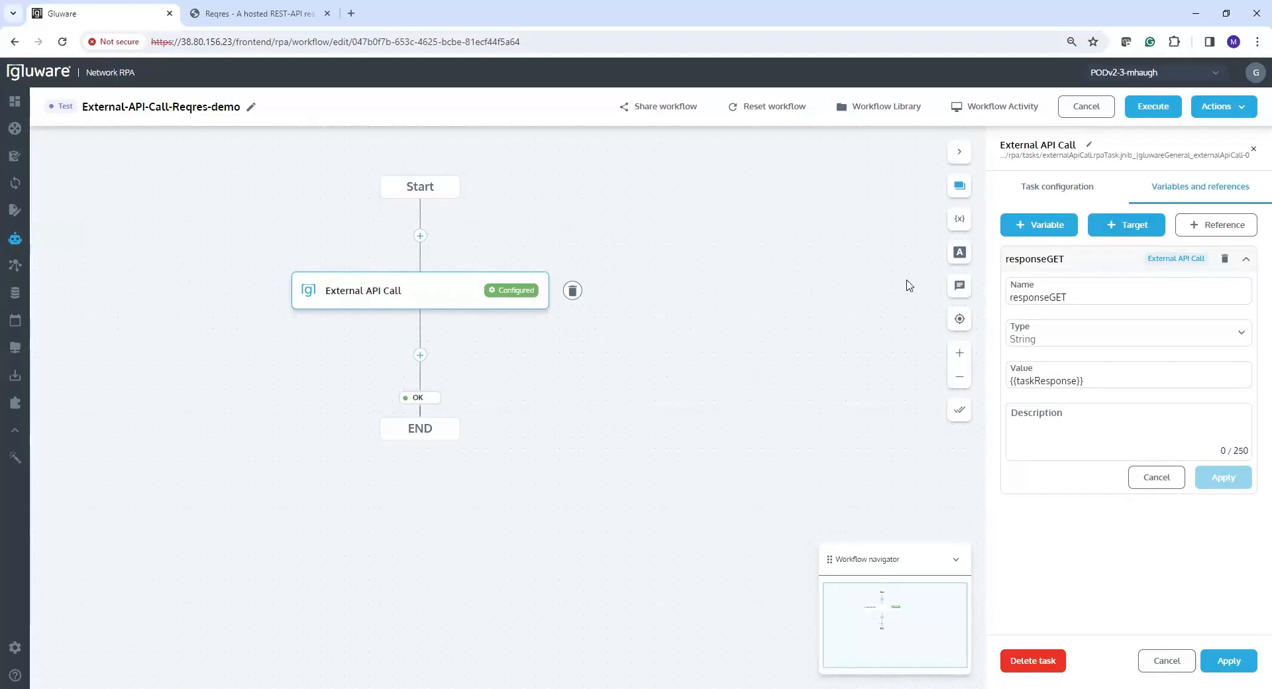
pyautogui.click(1220, 107)
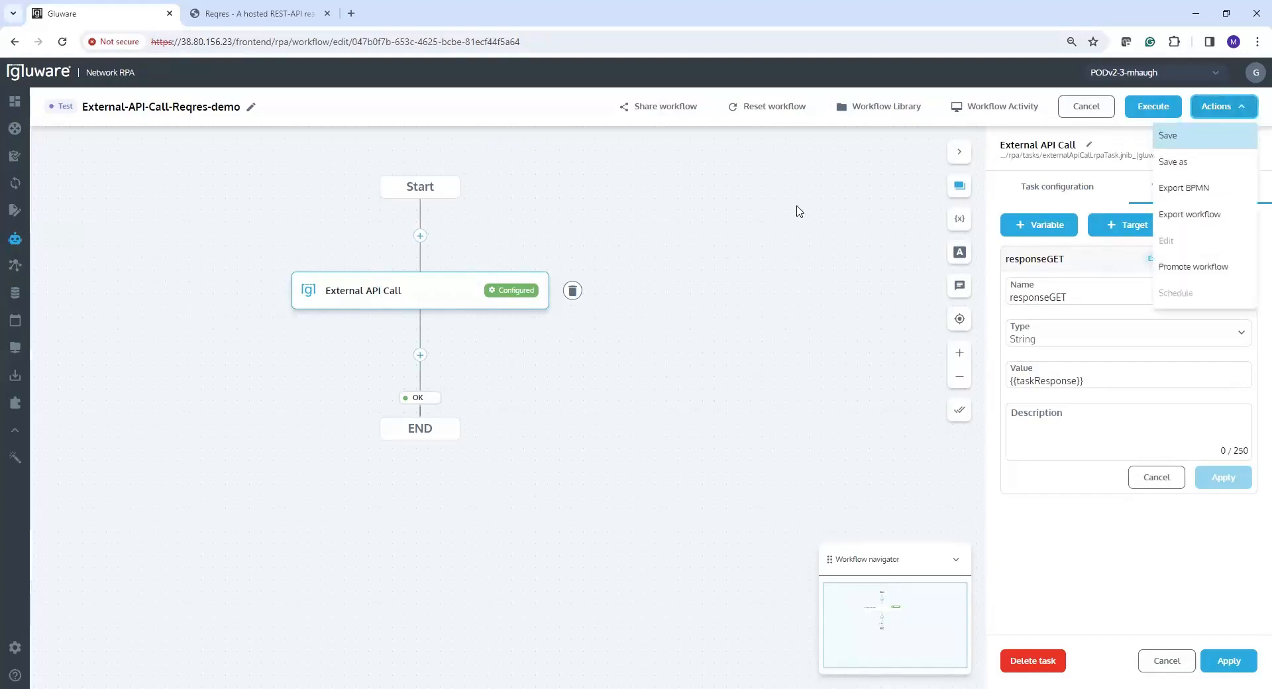
pyautogui.click(802, 206)
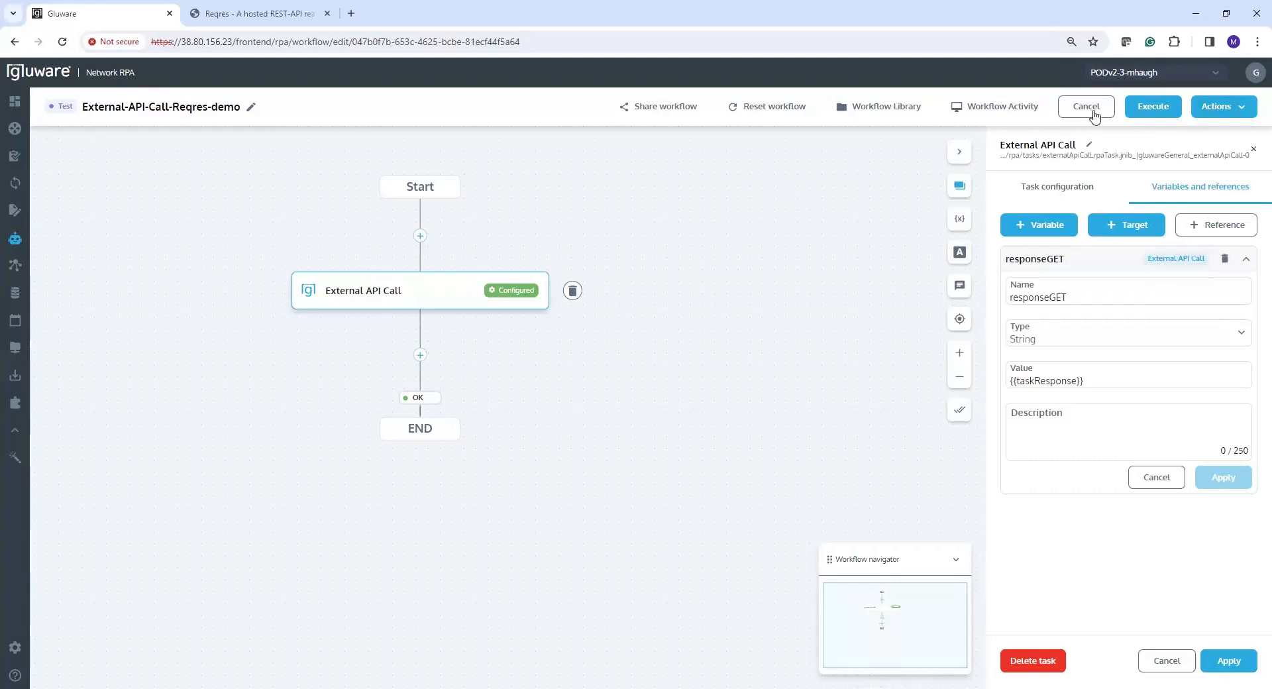
# - Execute the External-API-Call-Reqres-demo workflow without prefiltering targets and open the new run's log in Workflow Activity
pyautogui.click(1152, 106)
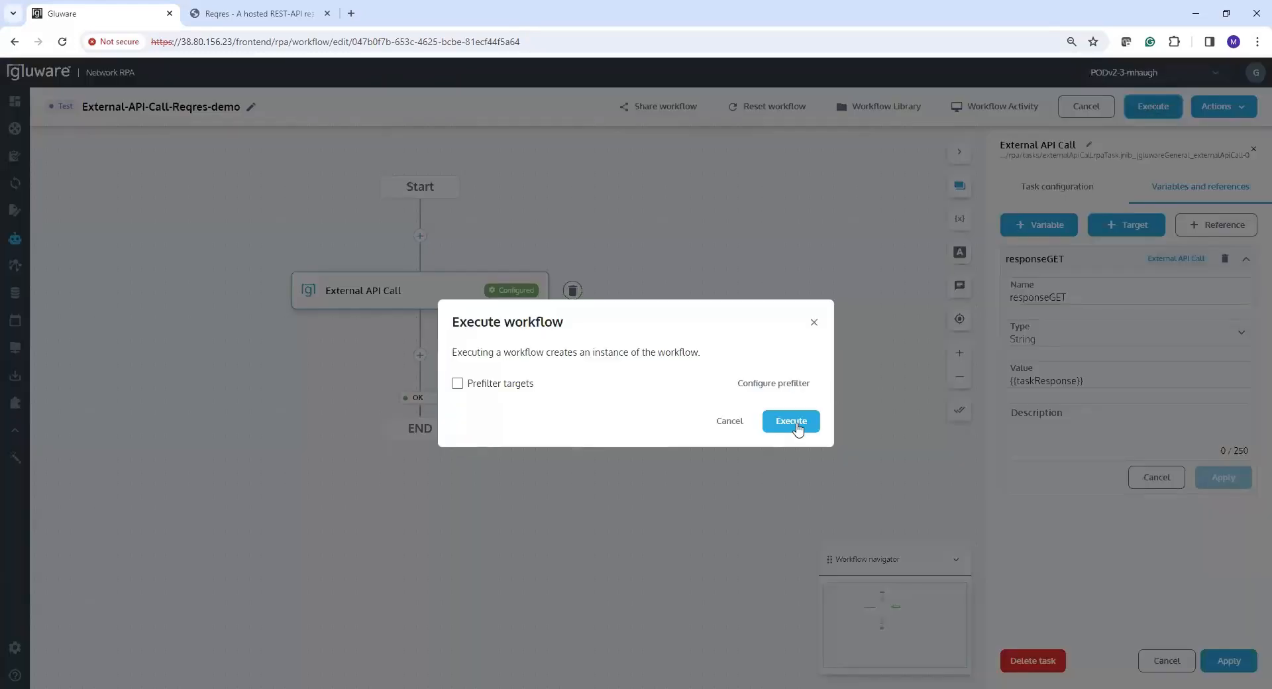
pyautogui.click(798, 427)
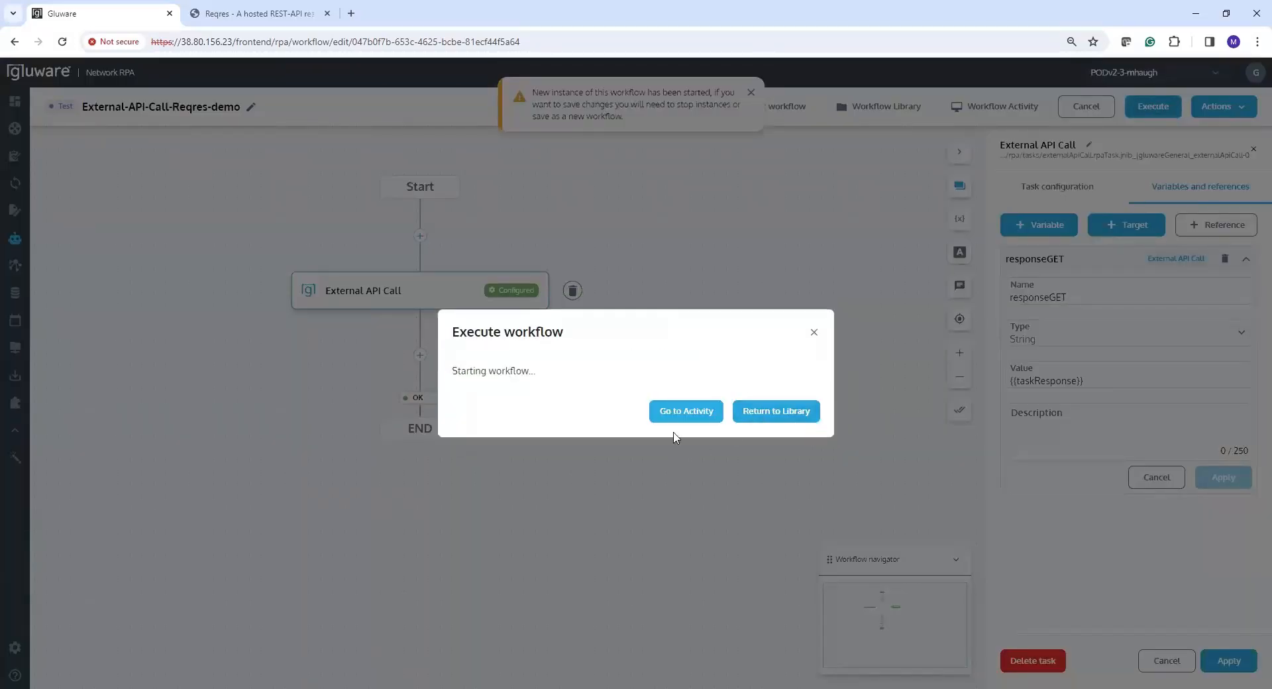
pyautogui.click(681, 420)
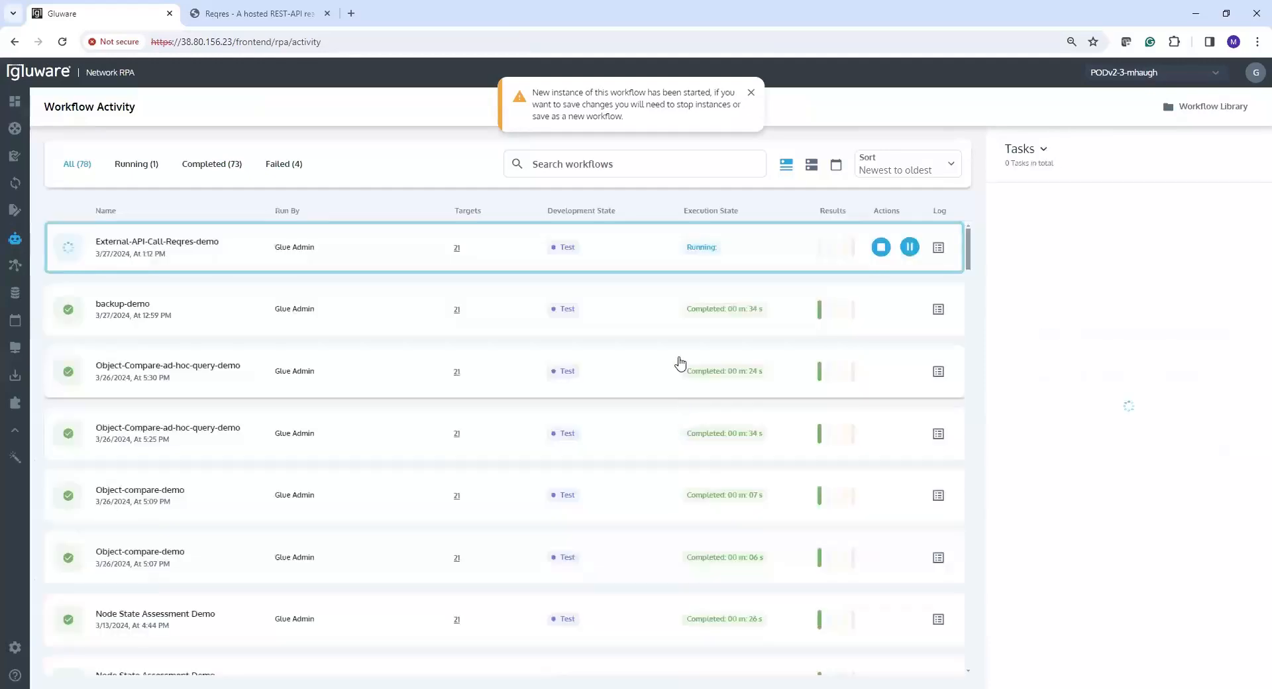
pyautogui.click(941, 248)
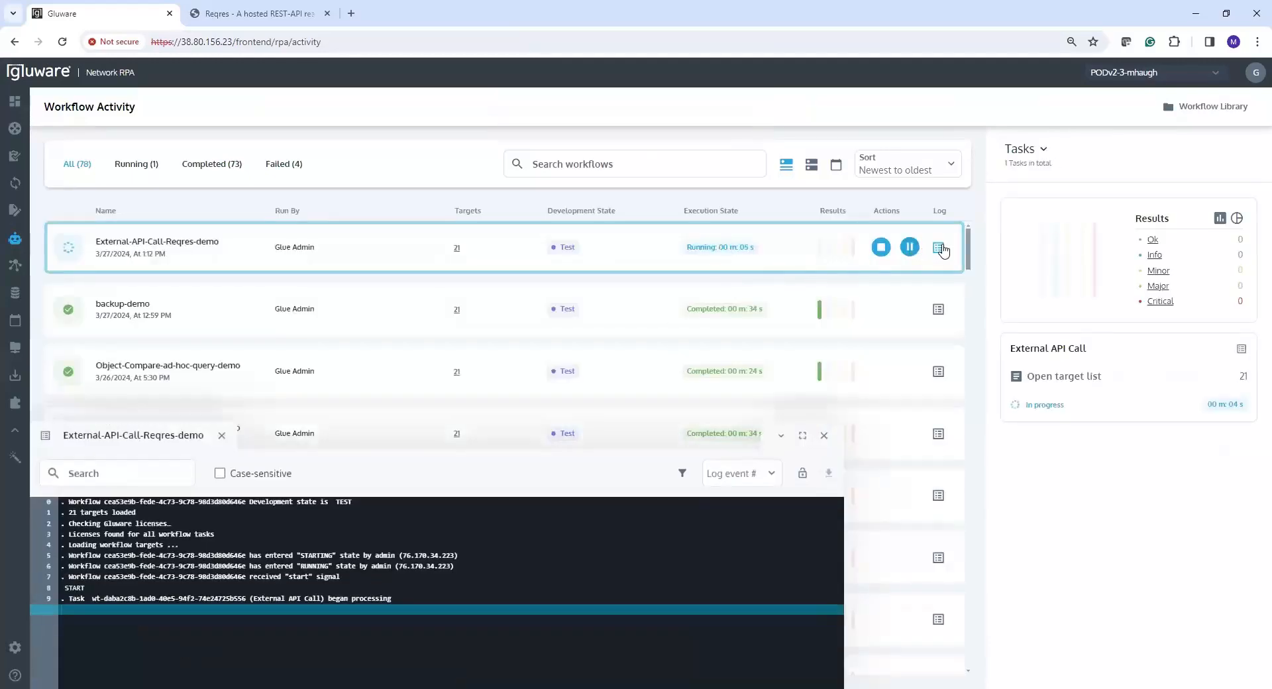
# - Enlarge the External-API-Call-Reqres-demo log and examine the API call sent to reqres.in/api/users and the value assigned to responseGET
pyautogui.click(801, 435)
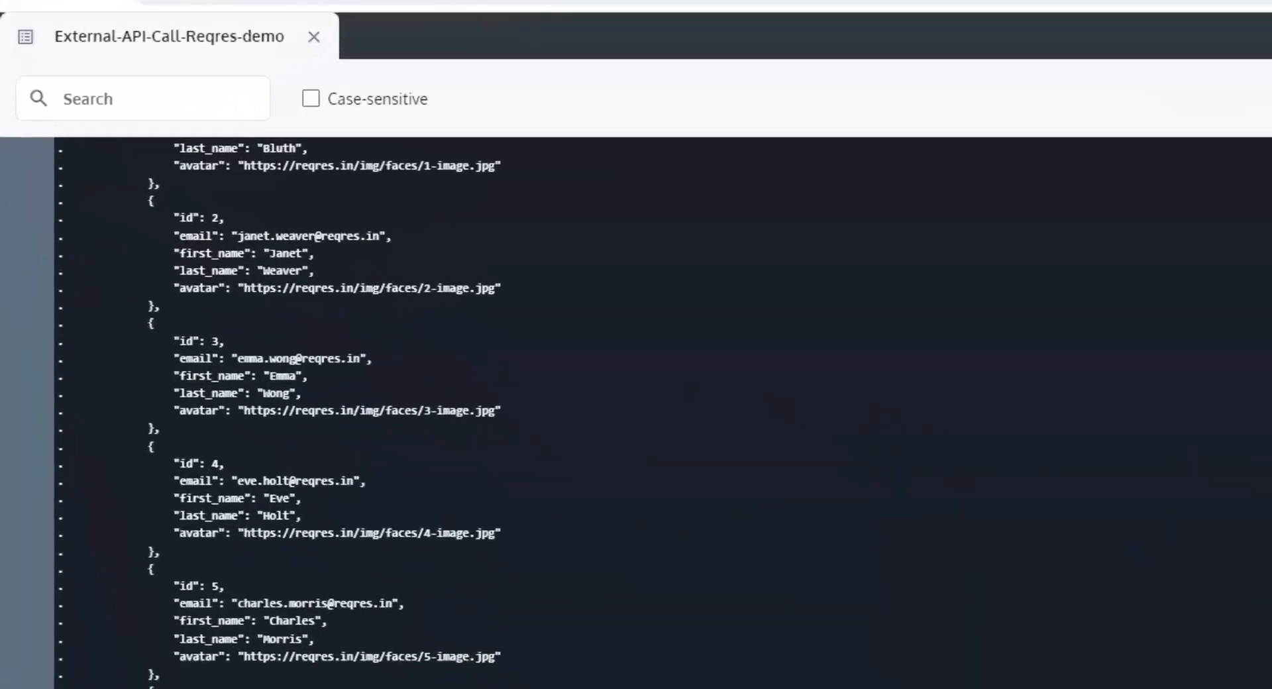
pyautogui.scroll(10, 1007, 545)
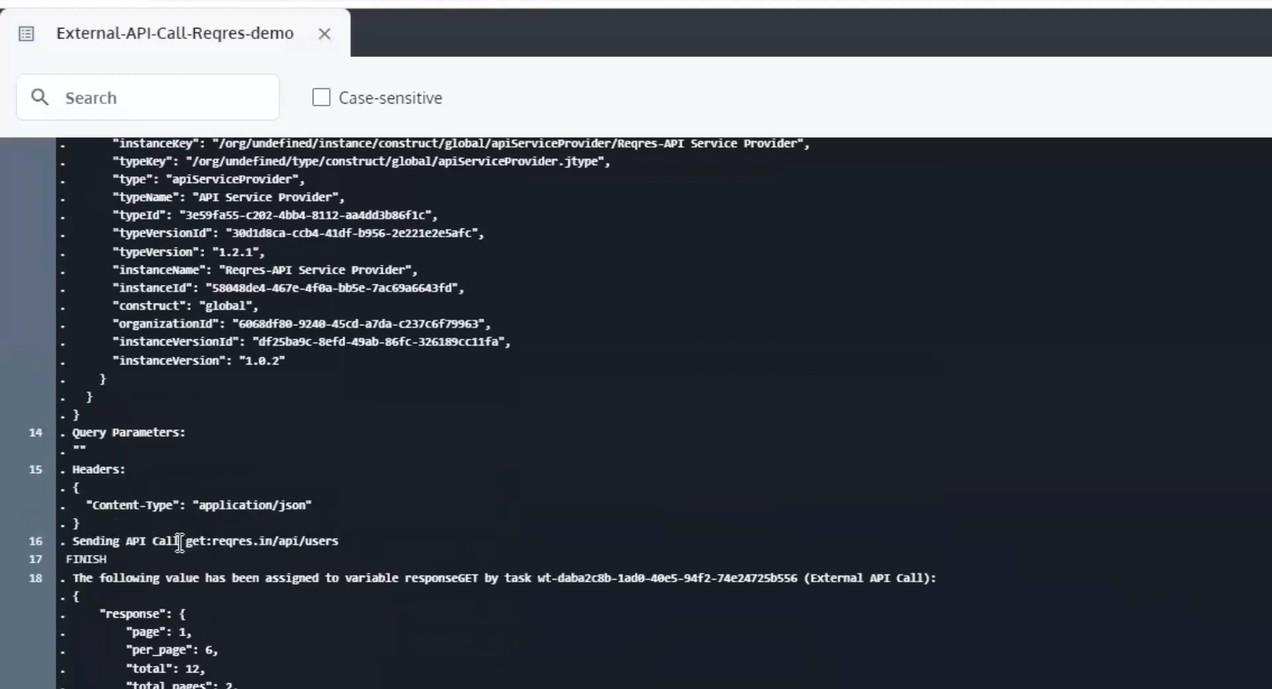
pyautogui.moveTo(148, 541); pyautogui.dragTo(376, 542)
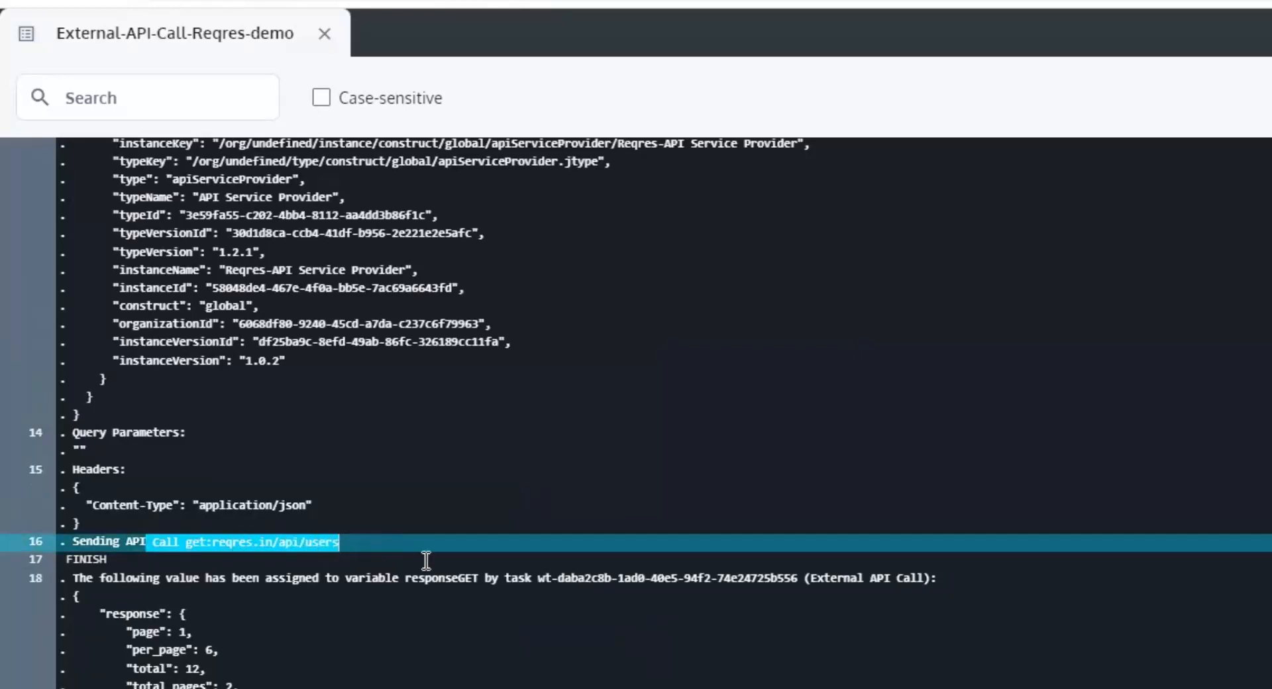
pyautogui.scroll(-6, 240, 329)
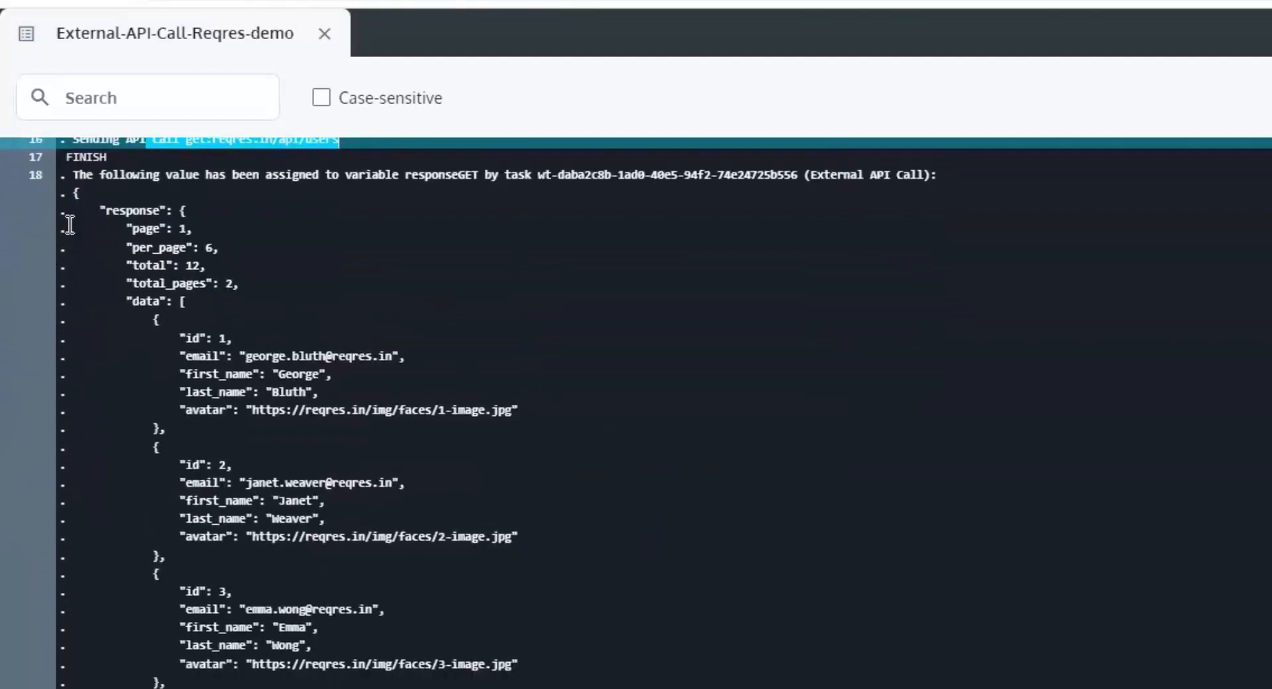
pyautogui.moveTo(64, 192); pyautogui.dragTo(133, 688)
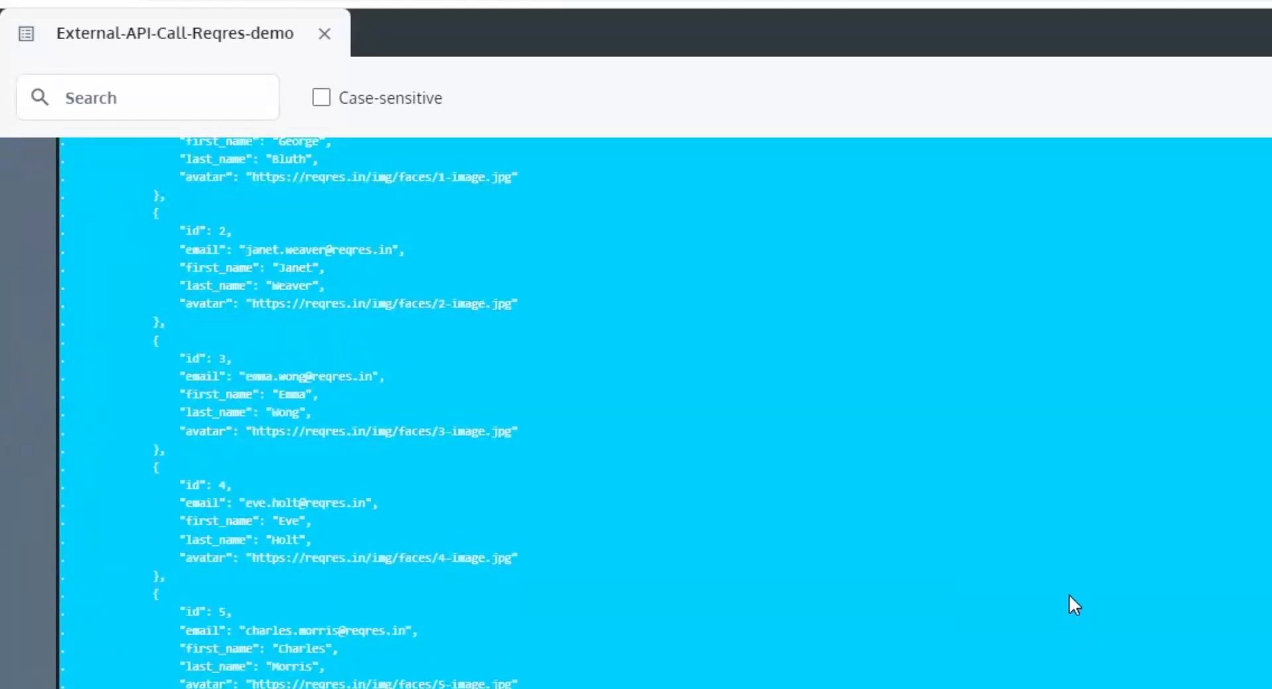
pyautogui.click(973, 576)
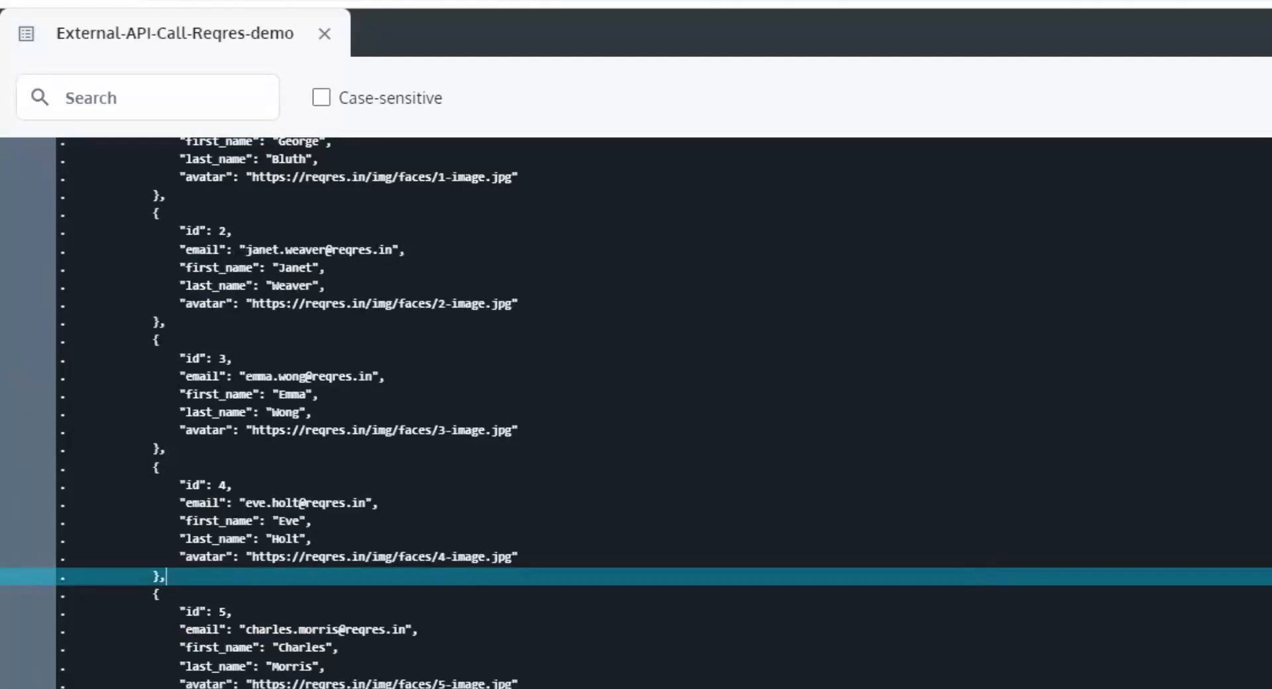
# - Compare the users response in the workflow log with the List Users response on reqres.in, and return to the log
pyautogui.scroll(5, 636, 411)
pyautogui.scroll(-1, 636, 411)
pyautogui.scroll(-1, 482, 414)
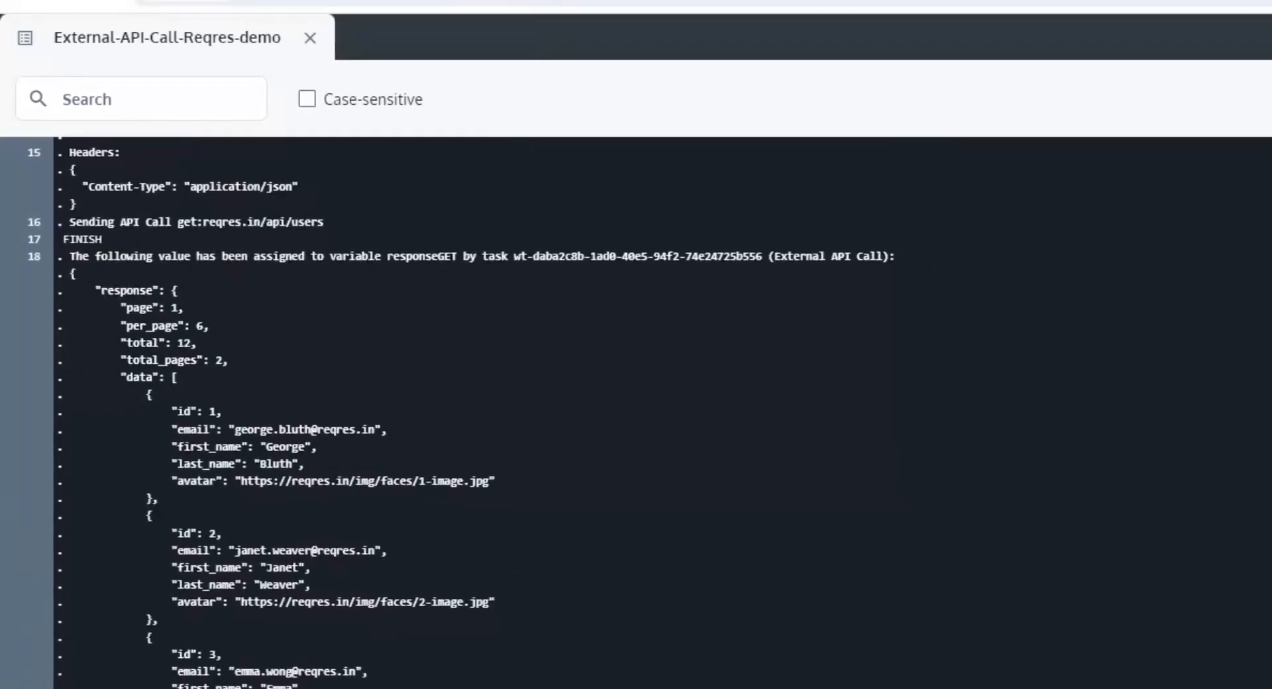
pyautogui.click(294, 4)
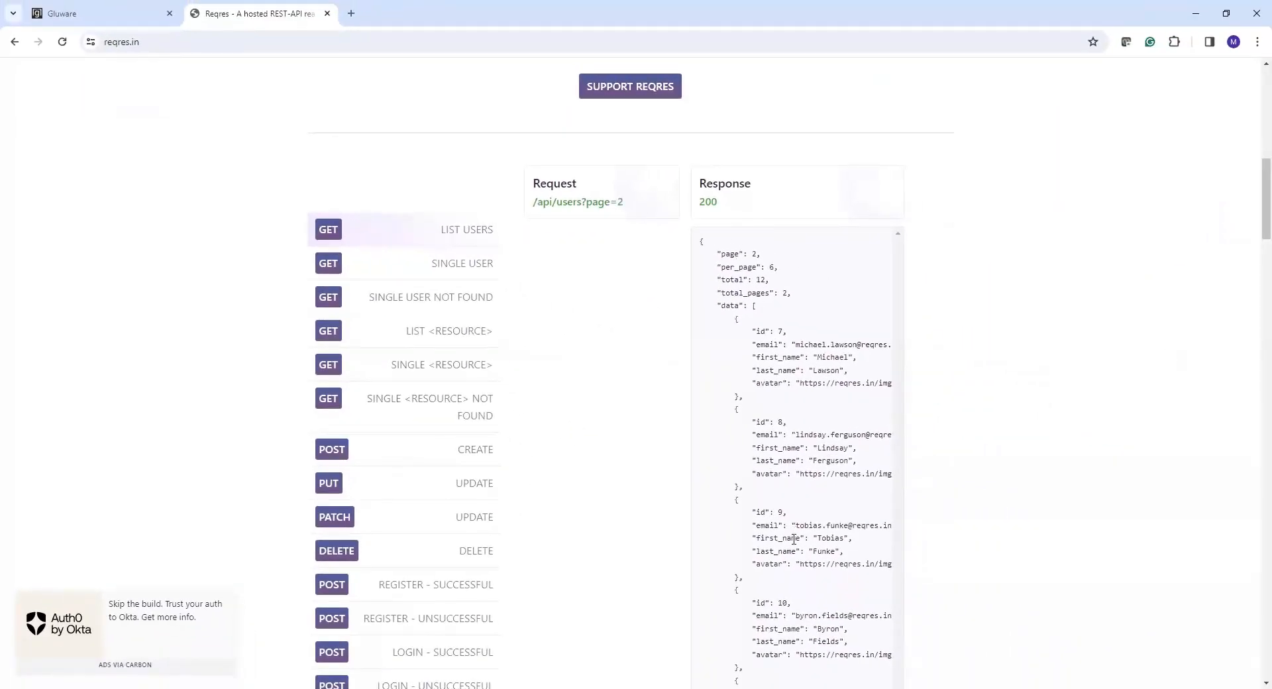
pyautogui.click(126, 17)
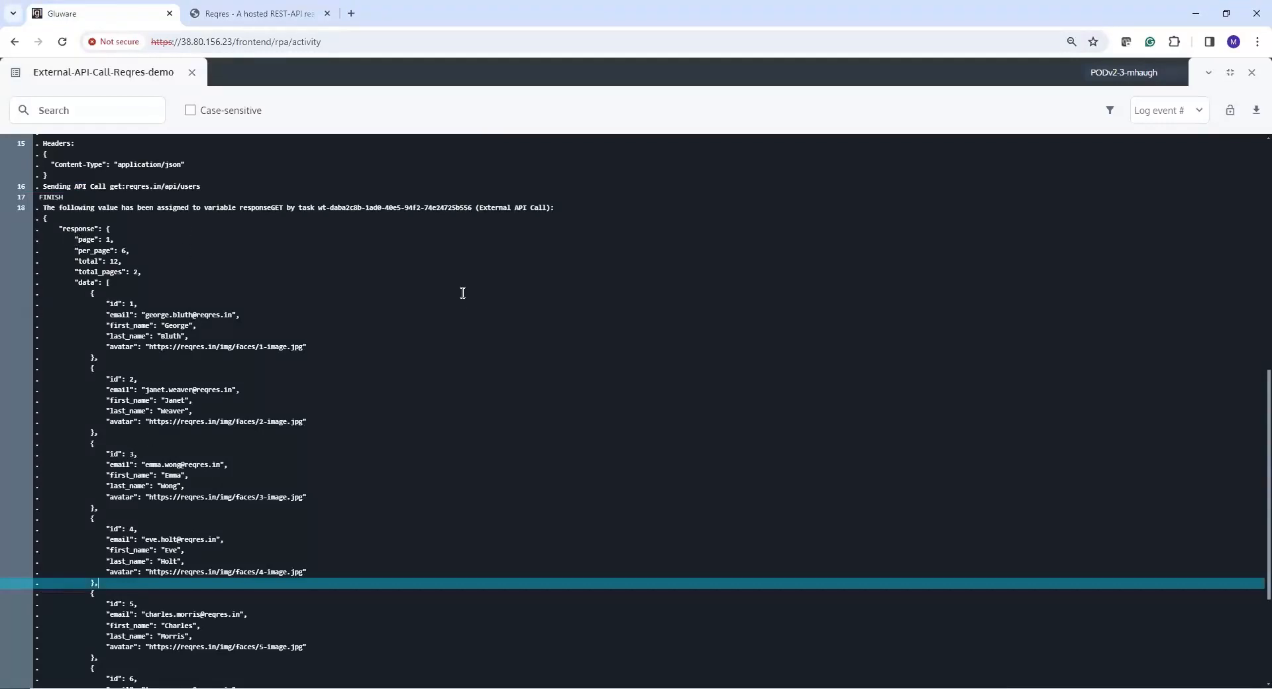
# - Restore the log to its smaller size, go to the Workflow Library and search the workflows for "api"
pyautogui.click(1231, 73)
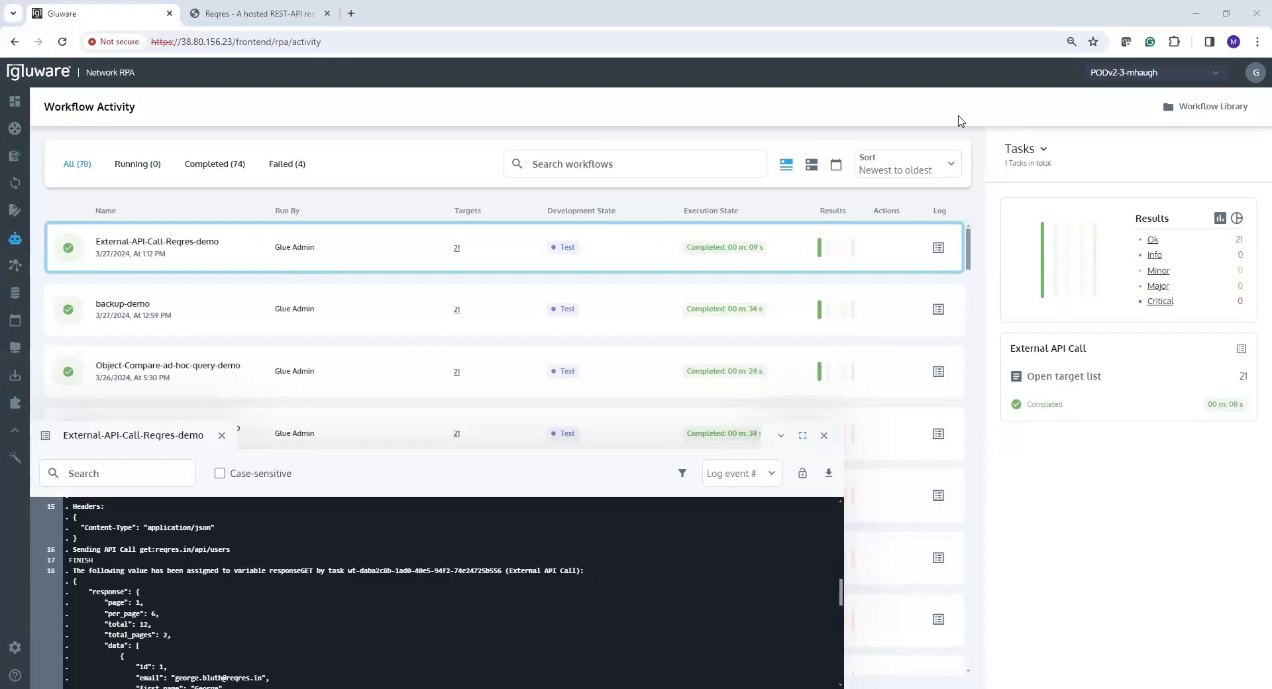
pyautogui.click(1213, 108)
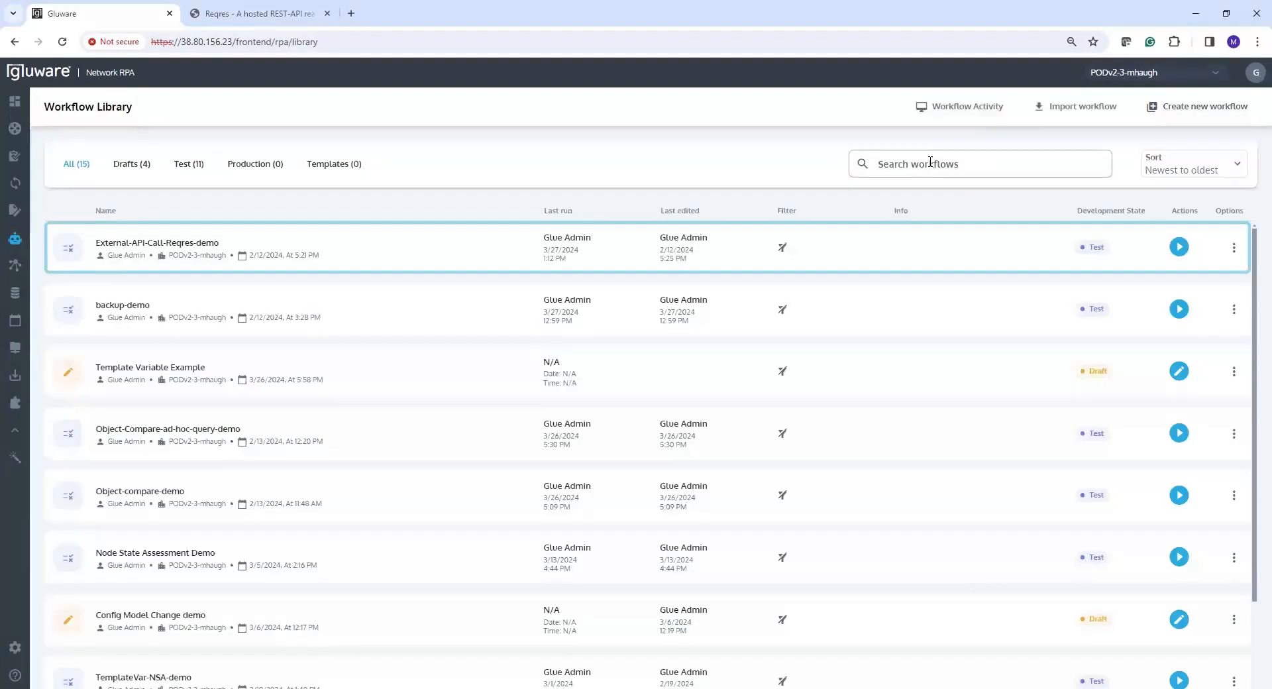
pyautogui.write('api')
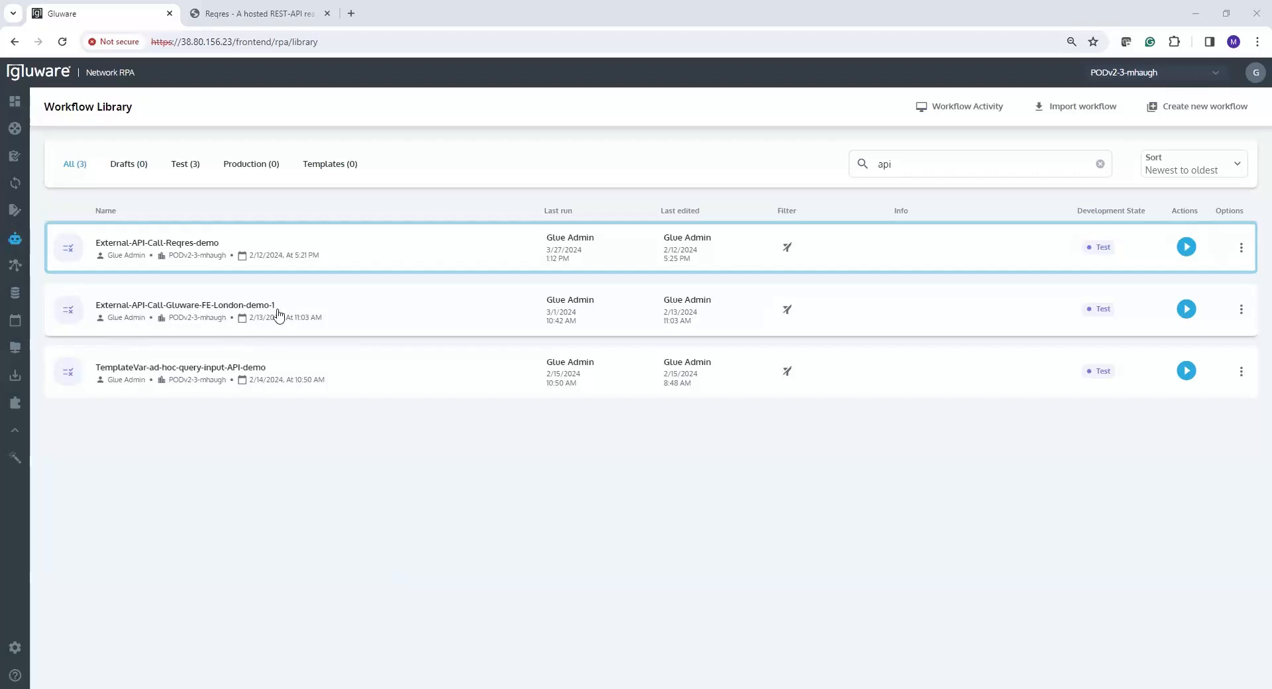
pyautogui.click(352, 15)
pyautogui.write('https://38.80.156.23/')
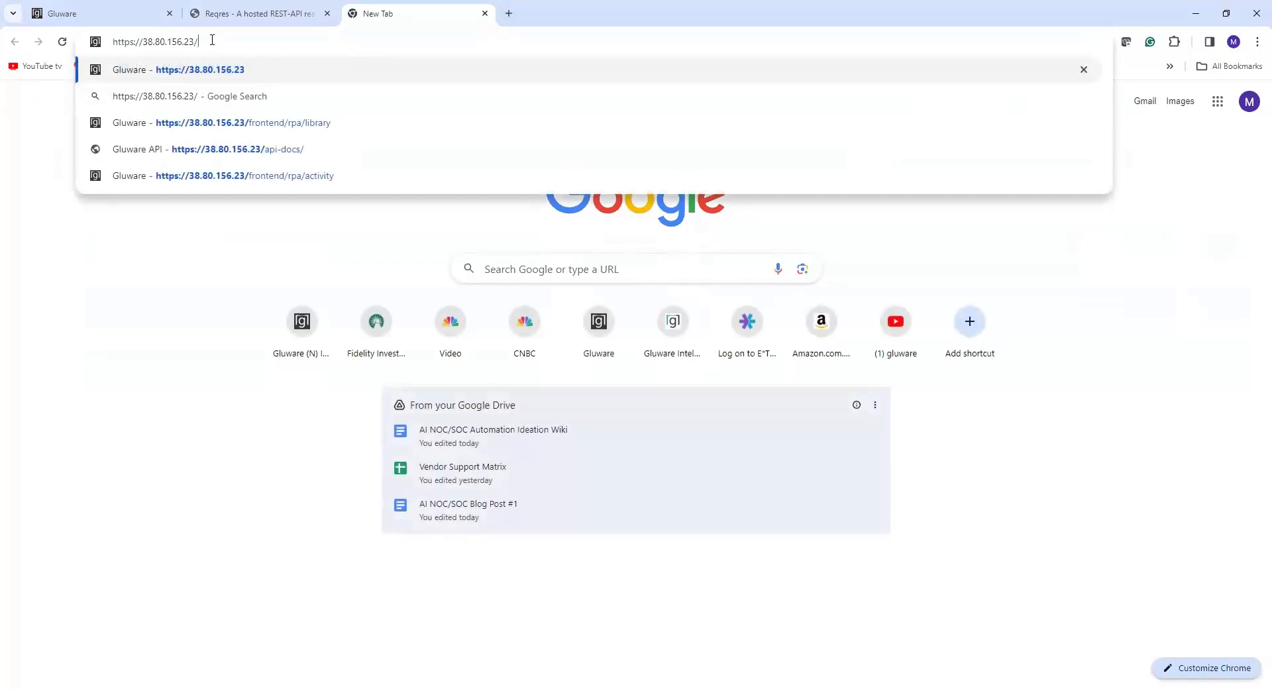
pyautogui.write('api-docs/')
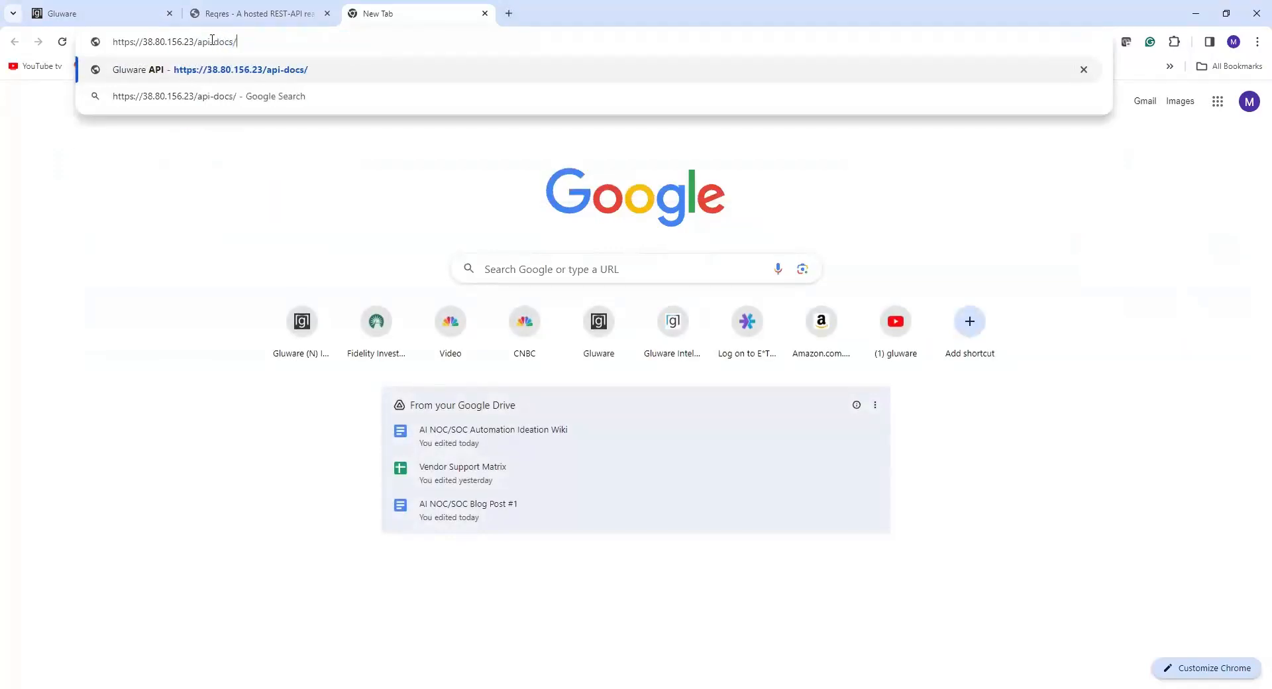
pyautogui.press('Return')
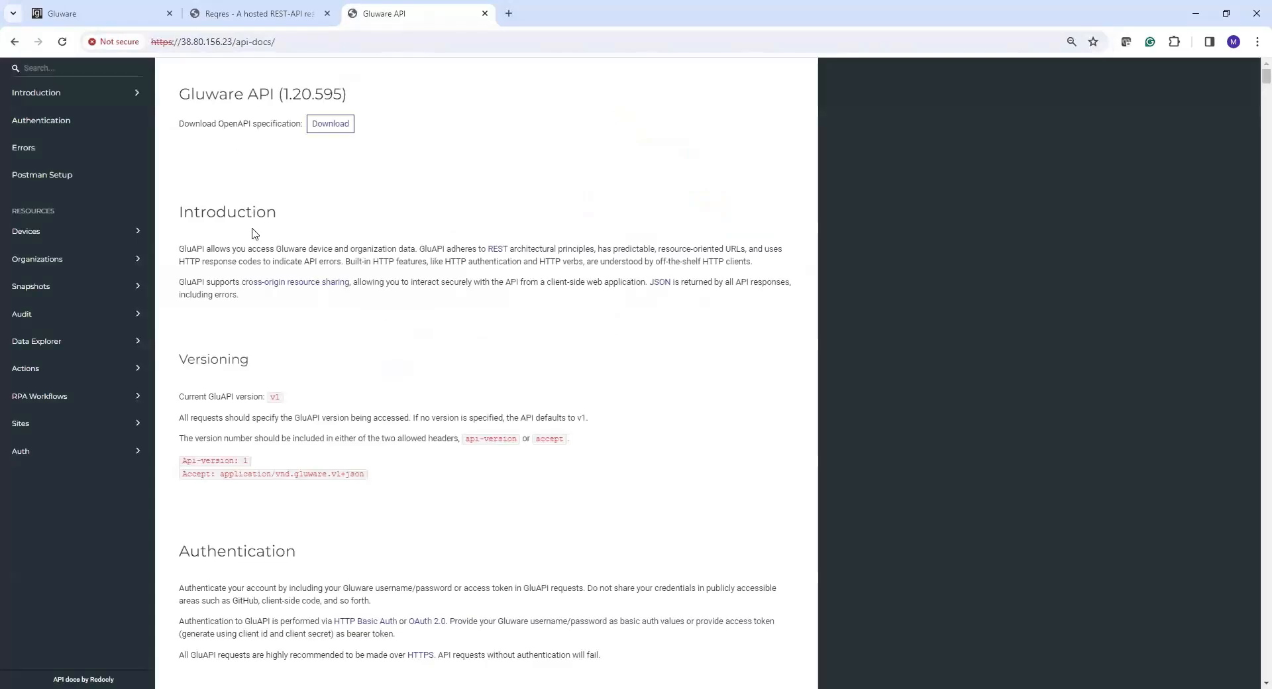
pyautogui.click(138, 233)
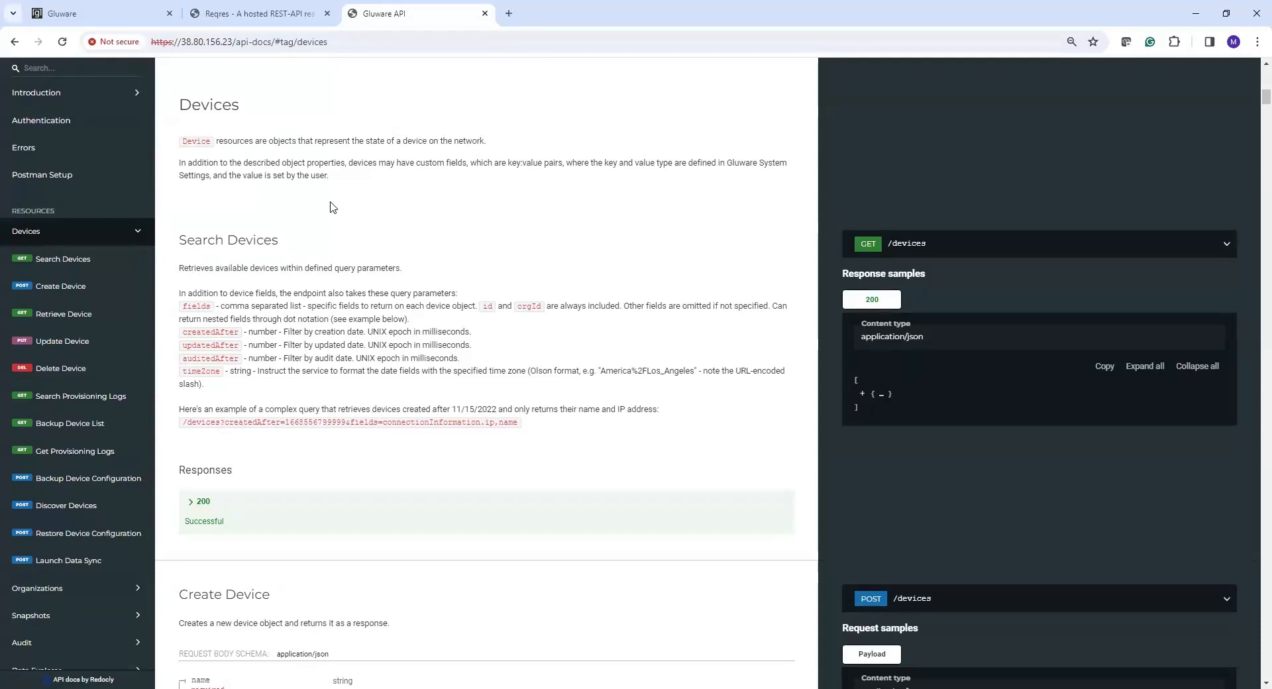
pyautogui.click(78, 262)
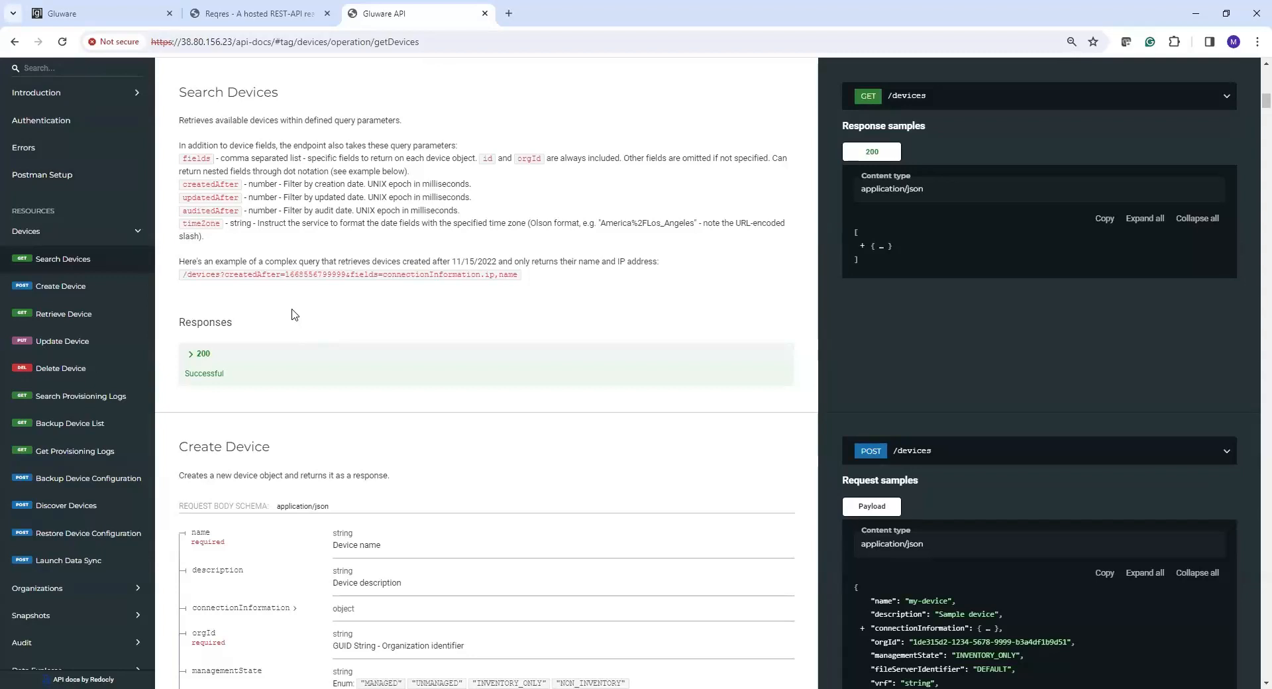
# - Return to the Workflow Library and open the External-API-Call-Gluware-FE-London-demo-1 workflow for editing
pyautogui.click(139, 16)
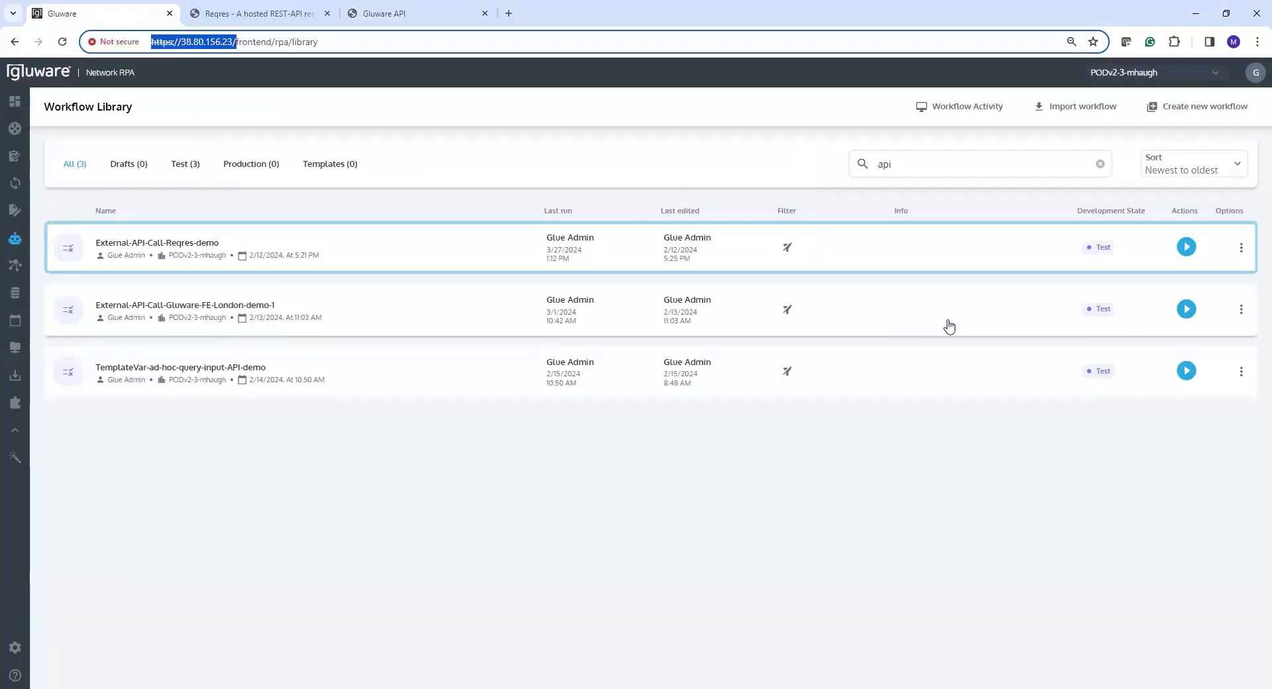
pyautogui.click(1242, 309)
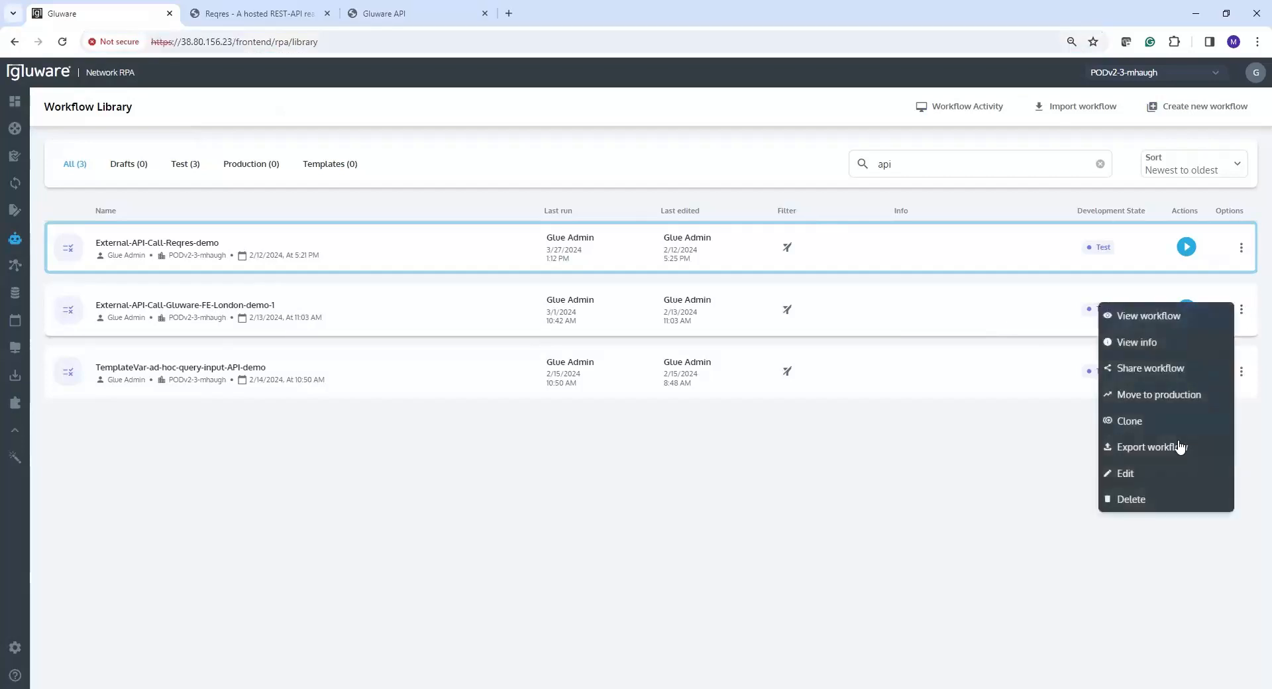
pyautogui.click(1125, 473)
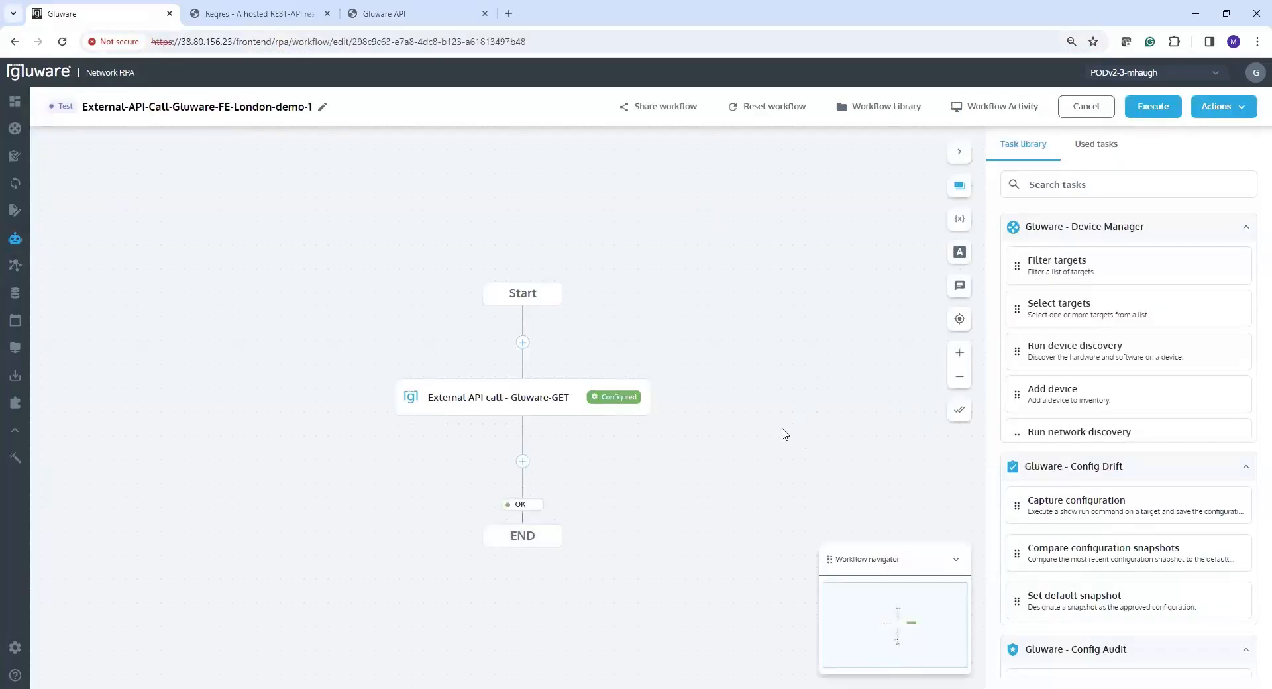
# - Open the External API call - Gluware-GET task's configuration and check its API Connection Auth choices and request path
pyautogui.click(409, 329)
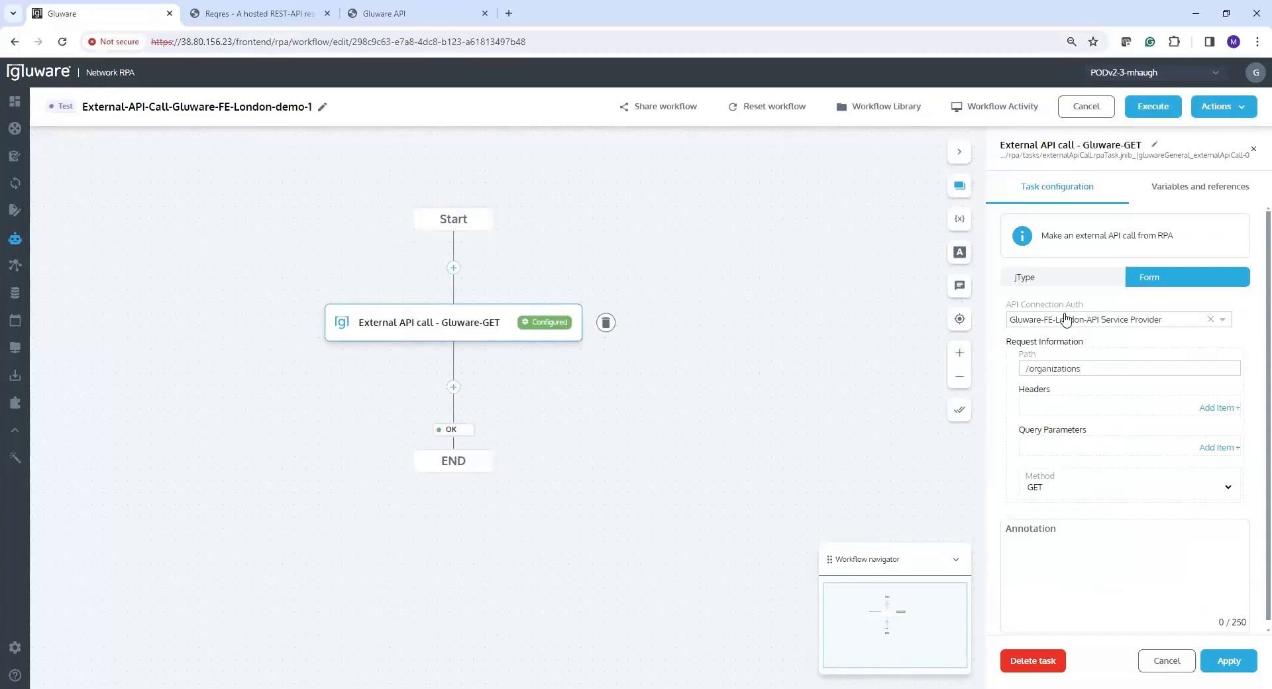
pyautogui.click(1223, 320)
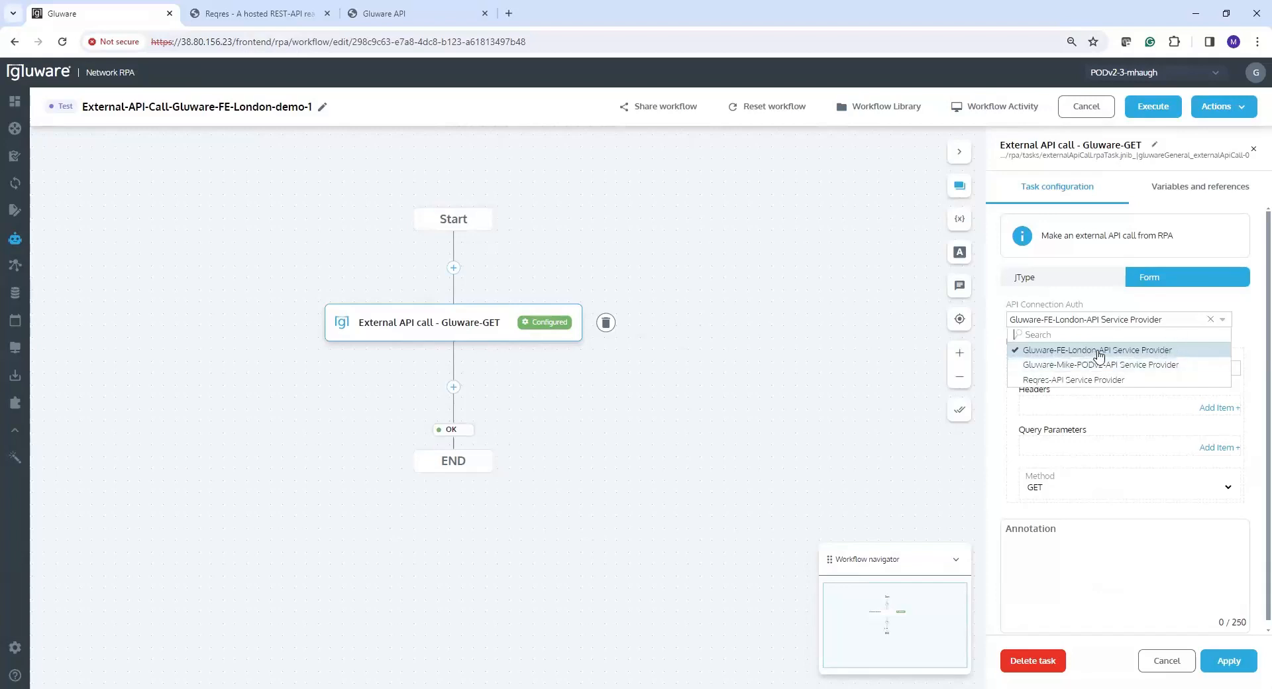
pyautogui.click(1196, 298)
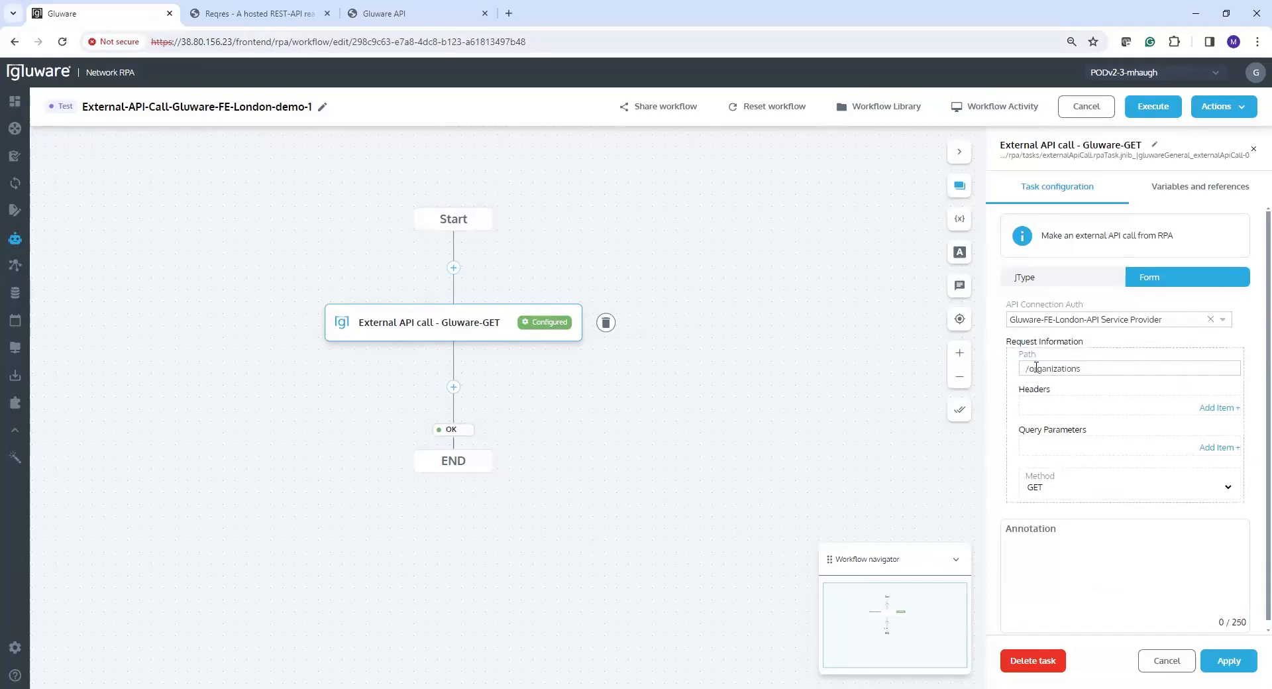
pyautogui.moveTo(1026, 371); pyautogui.dragTo(1113, 366)
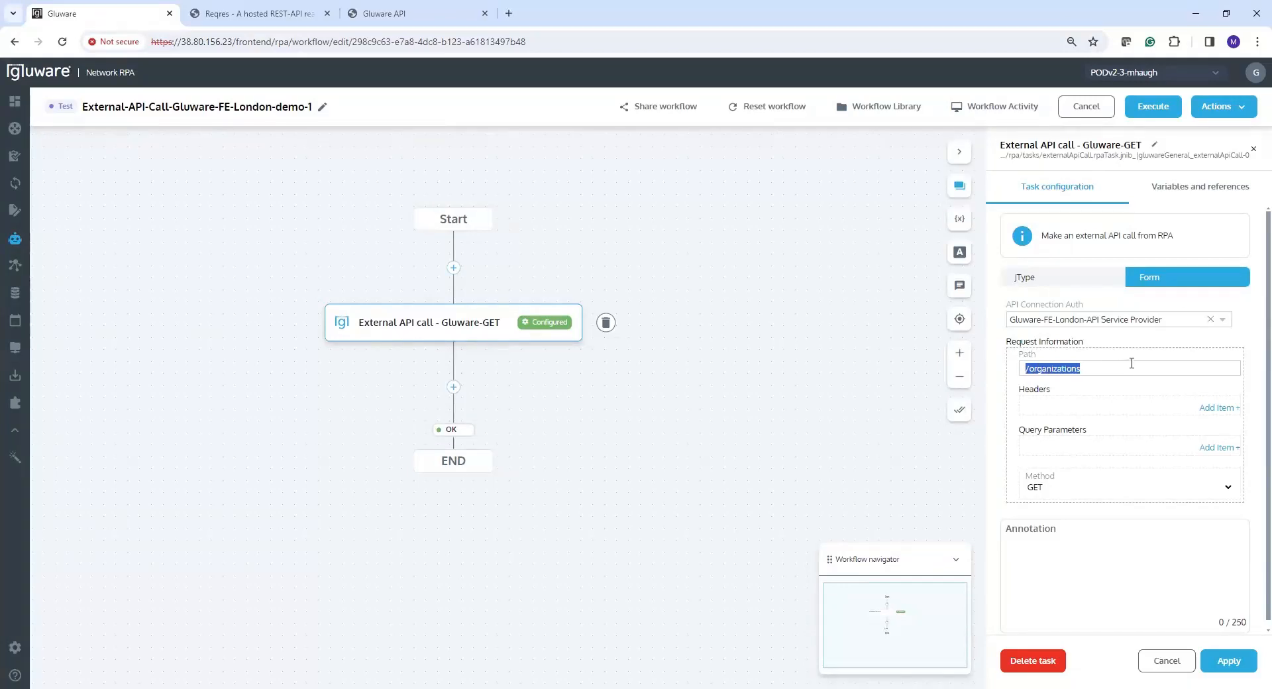
pyautogui.moveTo(1026, 368); pyautogui.dragTo(1078, 368)
# - Execute the External-API-Call-Gluware-FE-London-demo-1 workflow without prefiltering targets and open the new run's log in Workflow Activity
pyautogui.click(1153, 106)
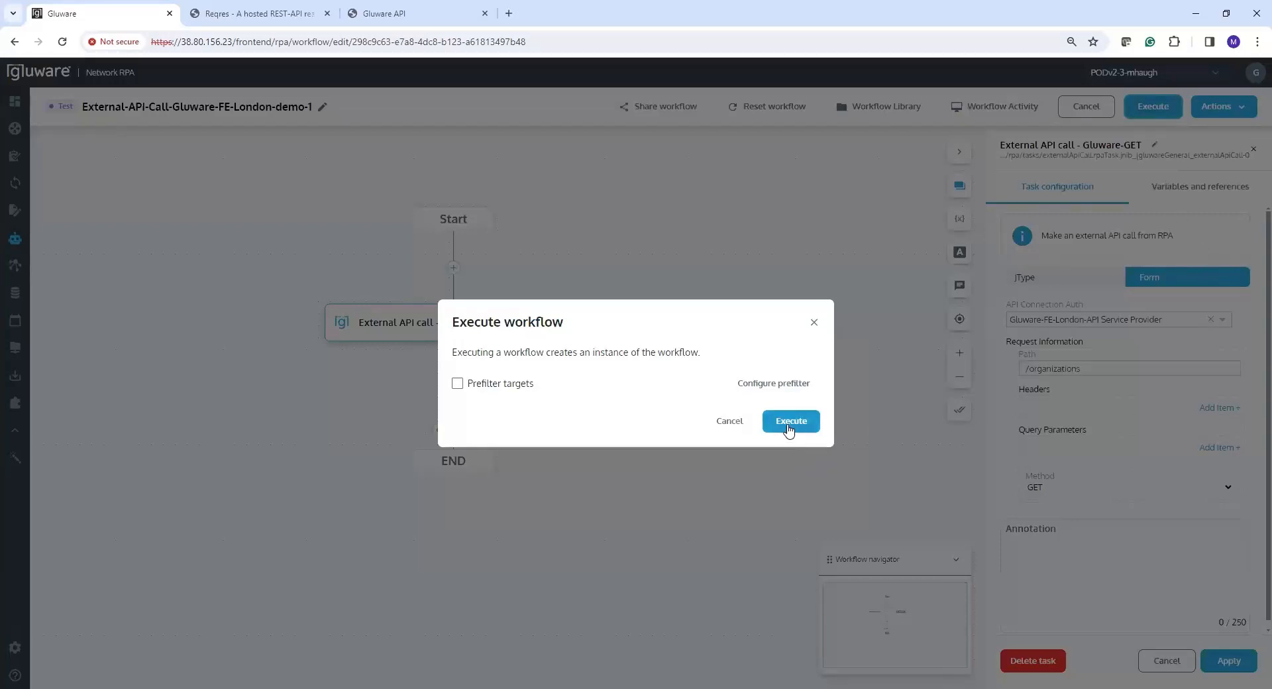
pyautogui.click(788, 429)
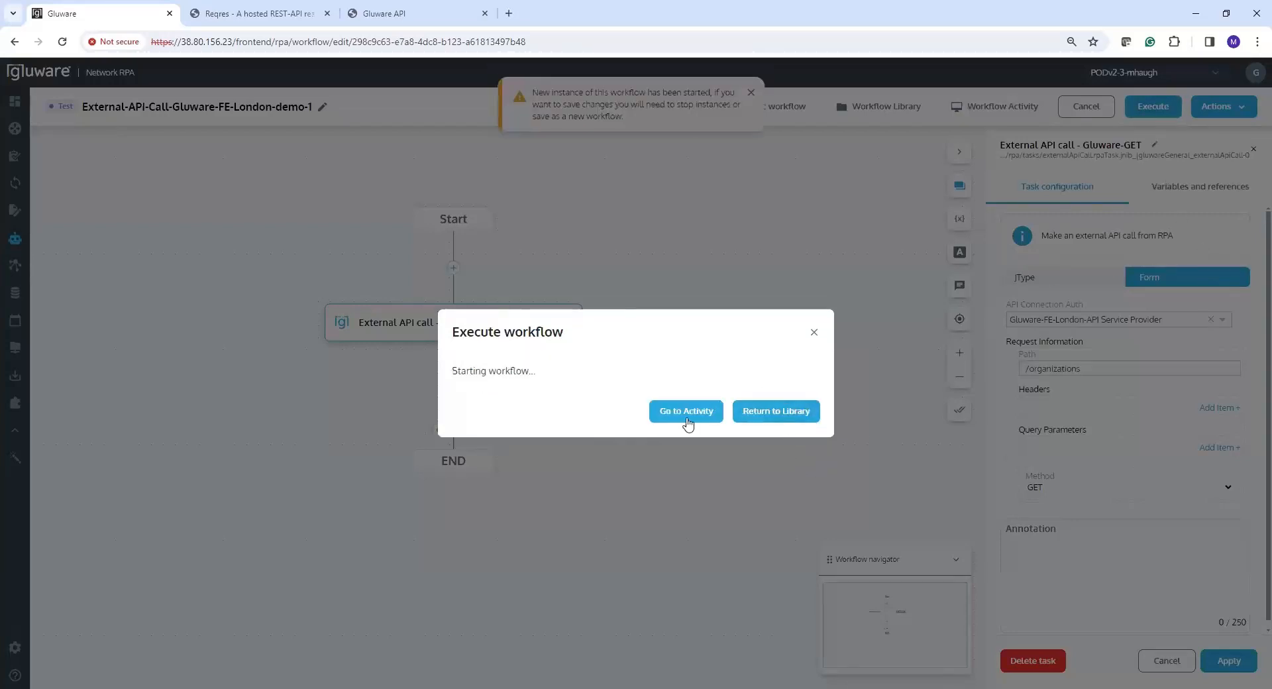
pyautogui.click(687, 426)
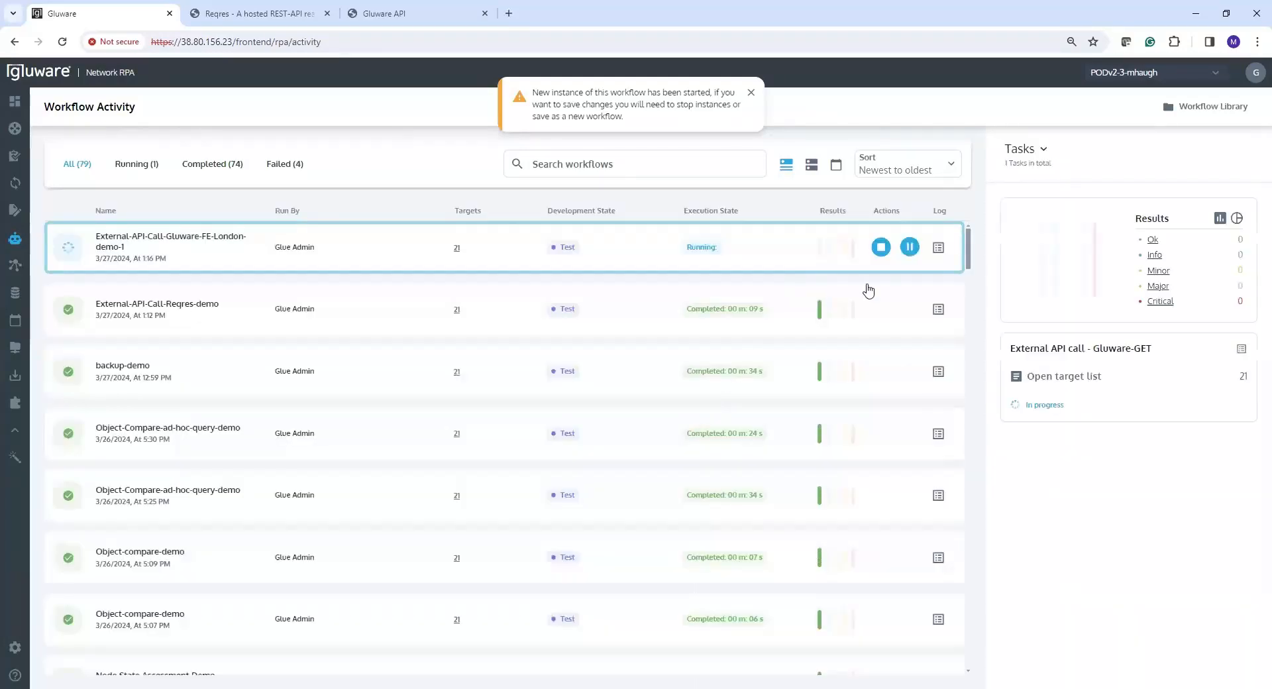
pyautogui.click(936, 249)
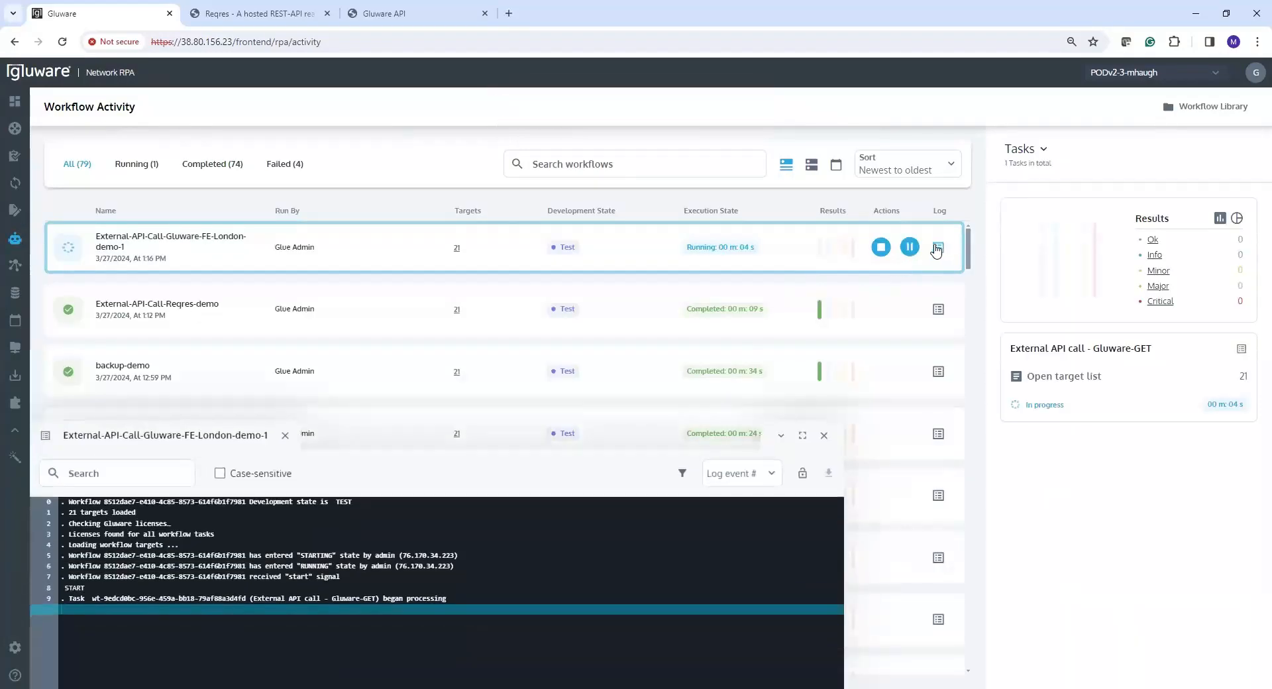
# - Enlarge the run's log and examine the GET call to fe-london.gluware.com/api/organizations and the organizations returned in responseGET
pyautogui.click(802, 435)
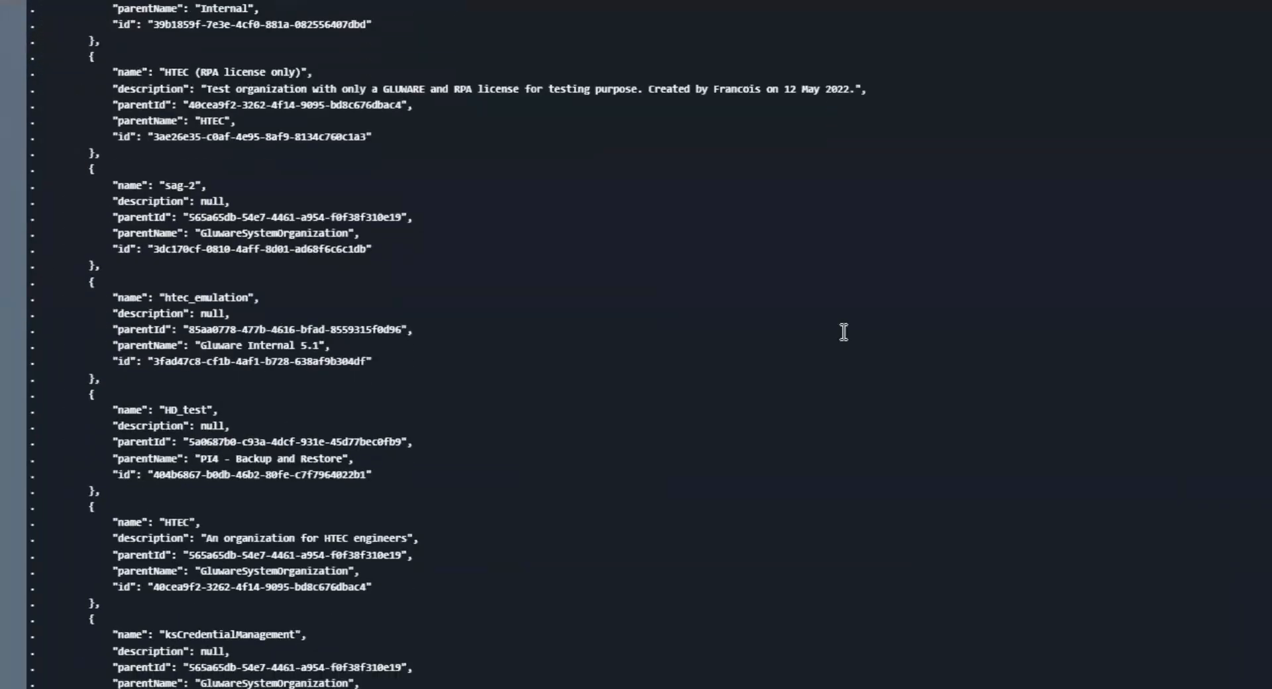
pyautogui.scroll(15, 636, 344)
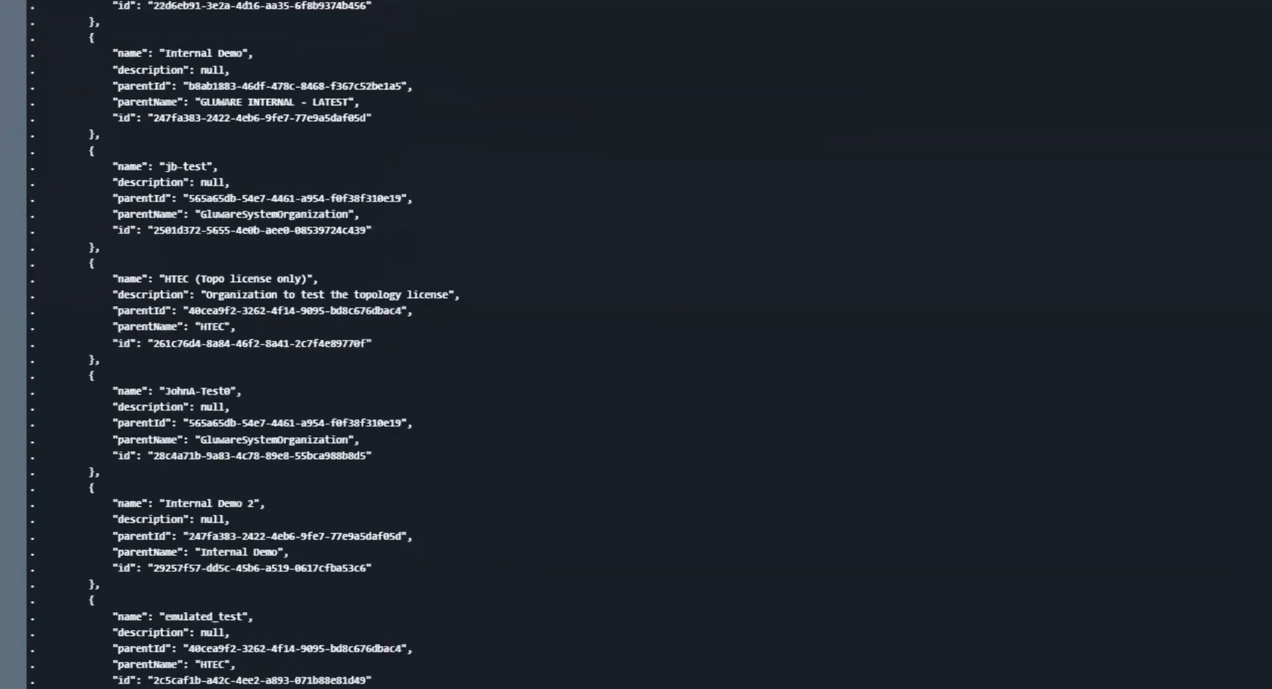
pyautogui.scroll(-5, 712, 247)
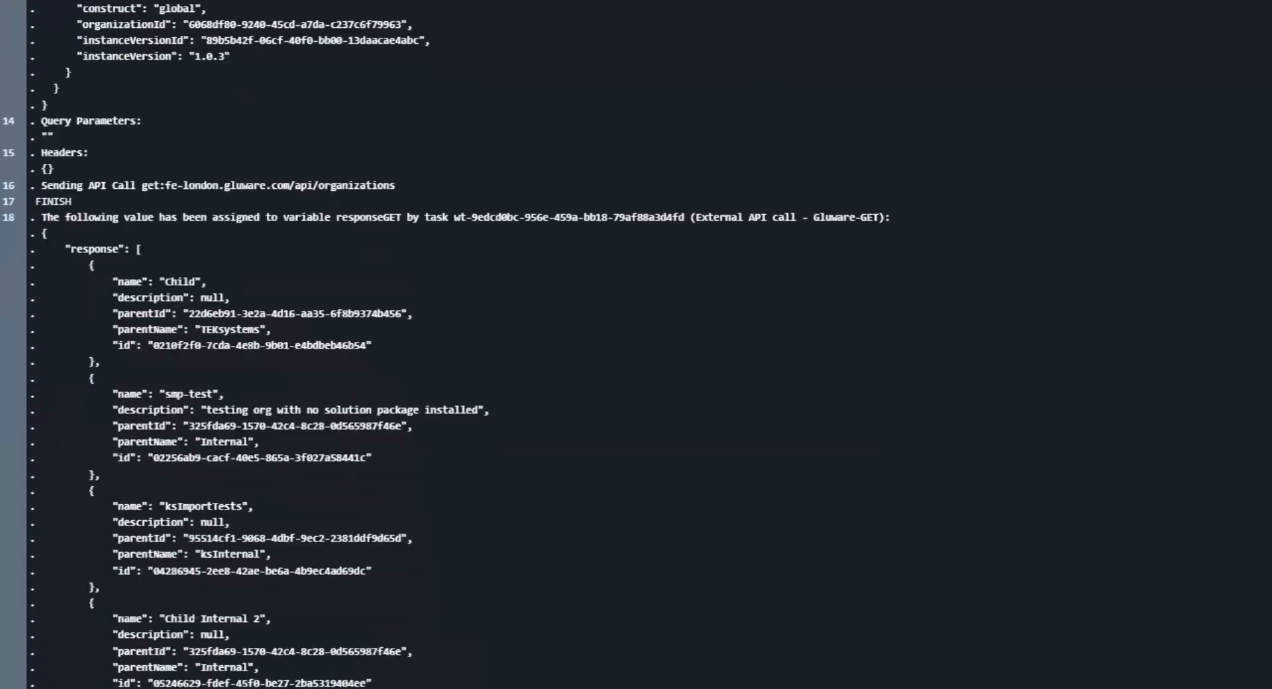
pyautogui.moveTo(89, 187); pyautogui.dragTo(421, 192)
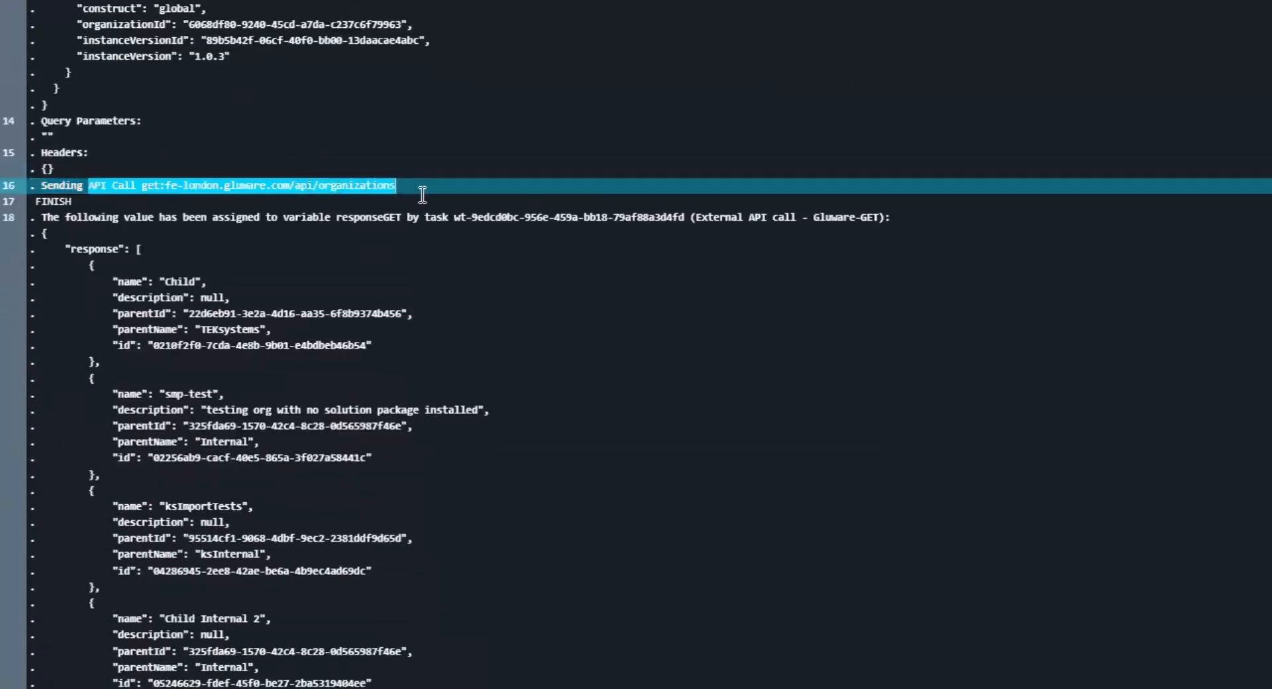
pyautogui.click(428, 193)
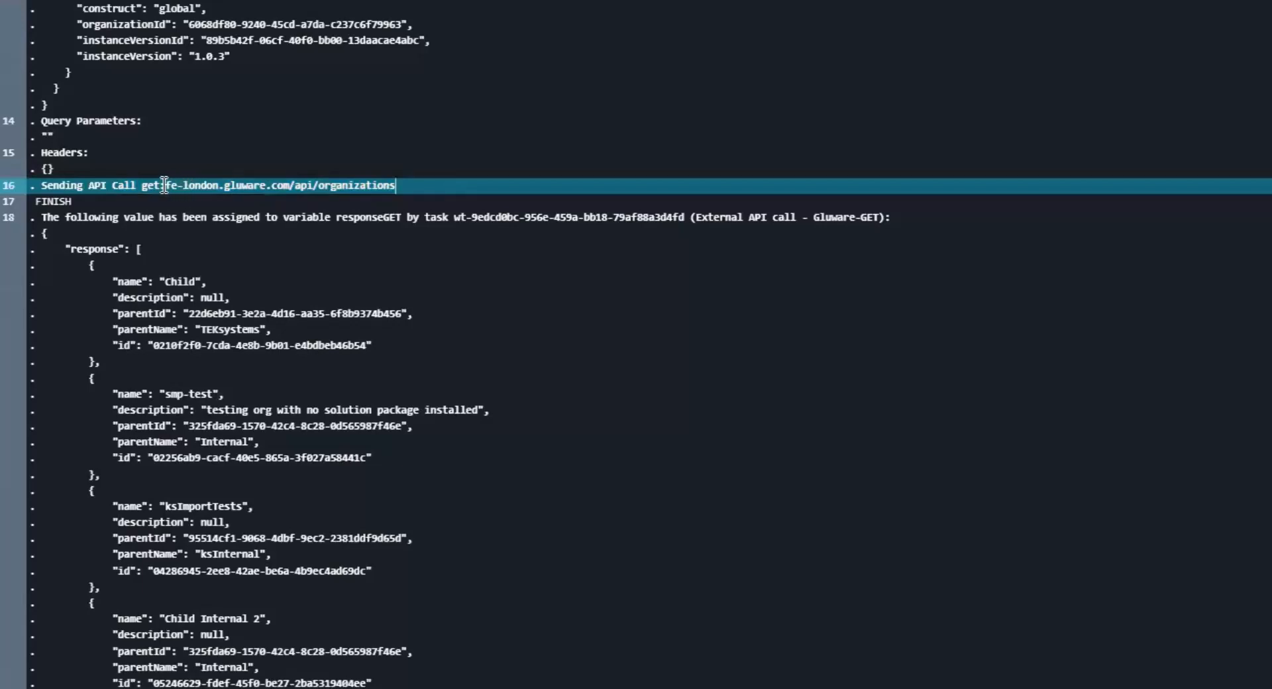
pyautogui.moveTo(177, 188); pyautogui.dragTo(431, 185)
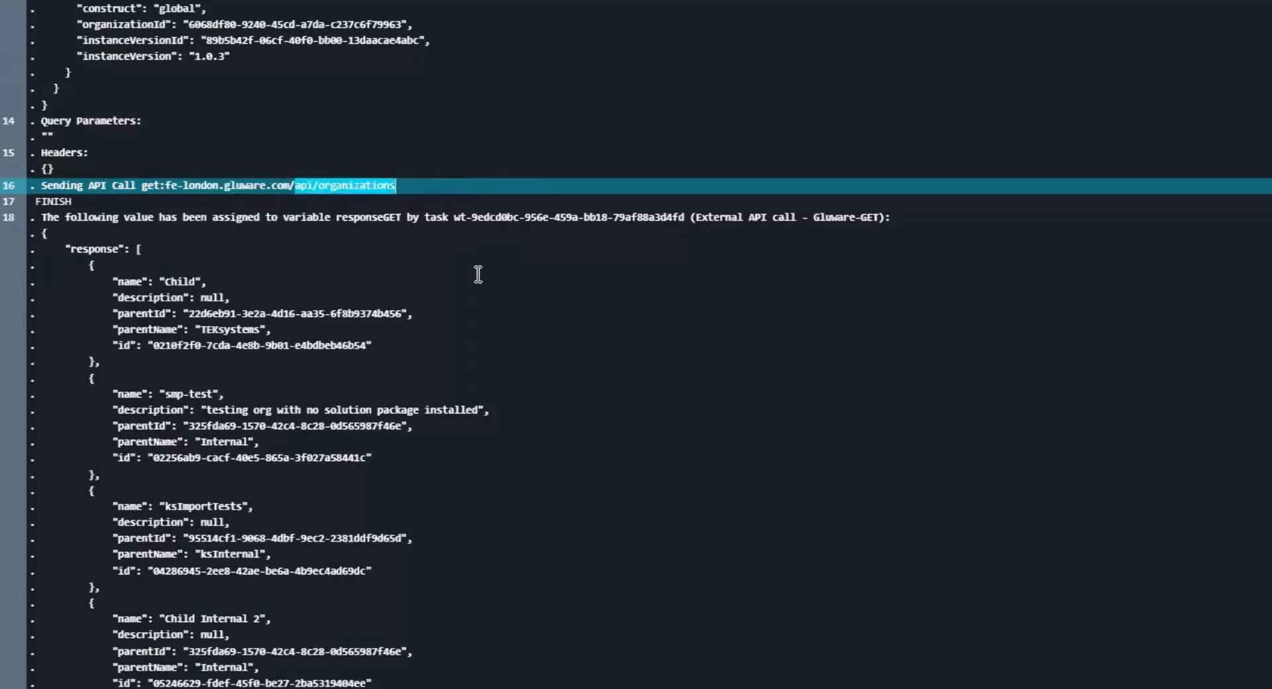
pyautogui.moveTo(41, 233); pyautogui.dragTo(199, 688)
pyautogui.click(444, 118)
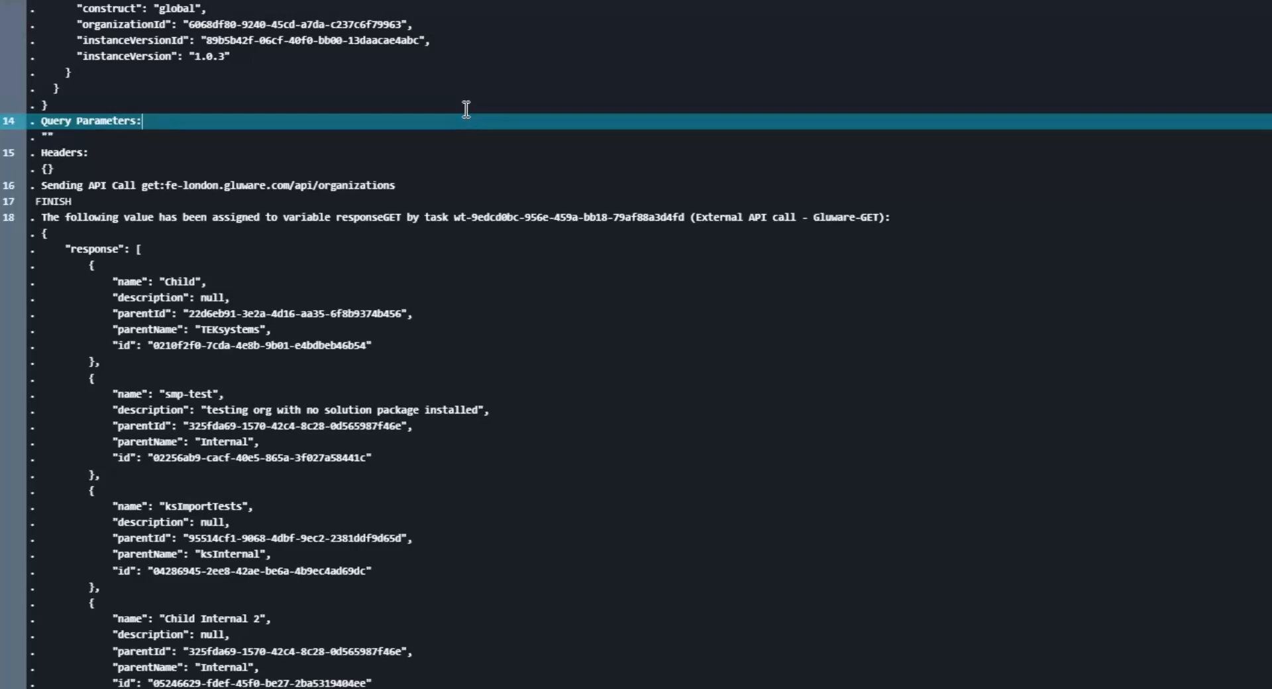
# - Return to the Workflow Library, search for "object" and open the Object-compare-demo workflow for editing
pyautogui.click(253, 71)
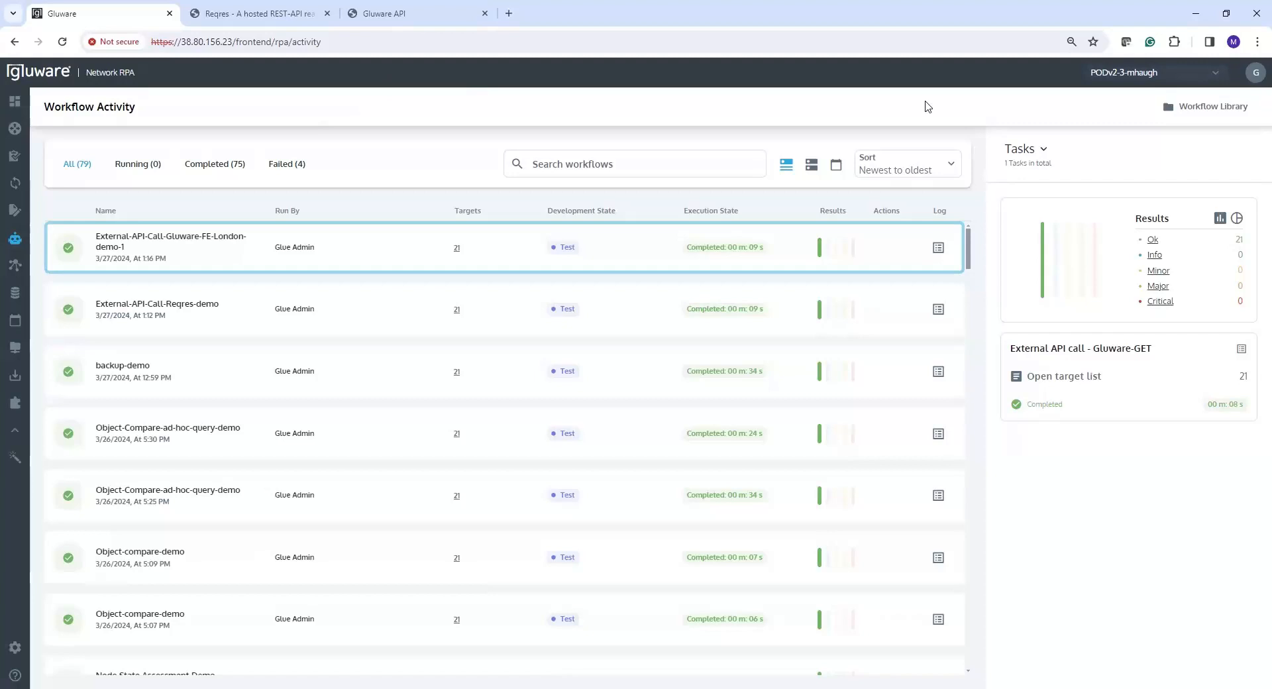
pyautogui.click(1204, 108)
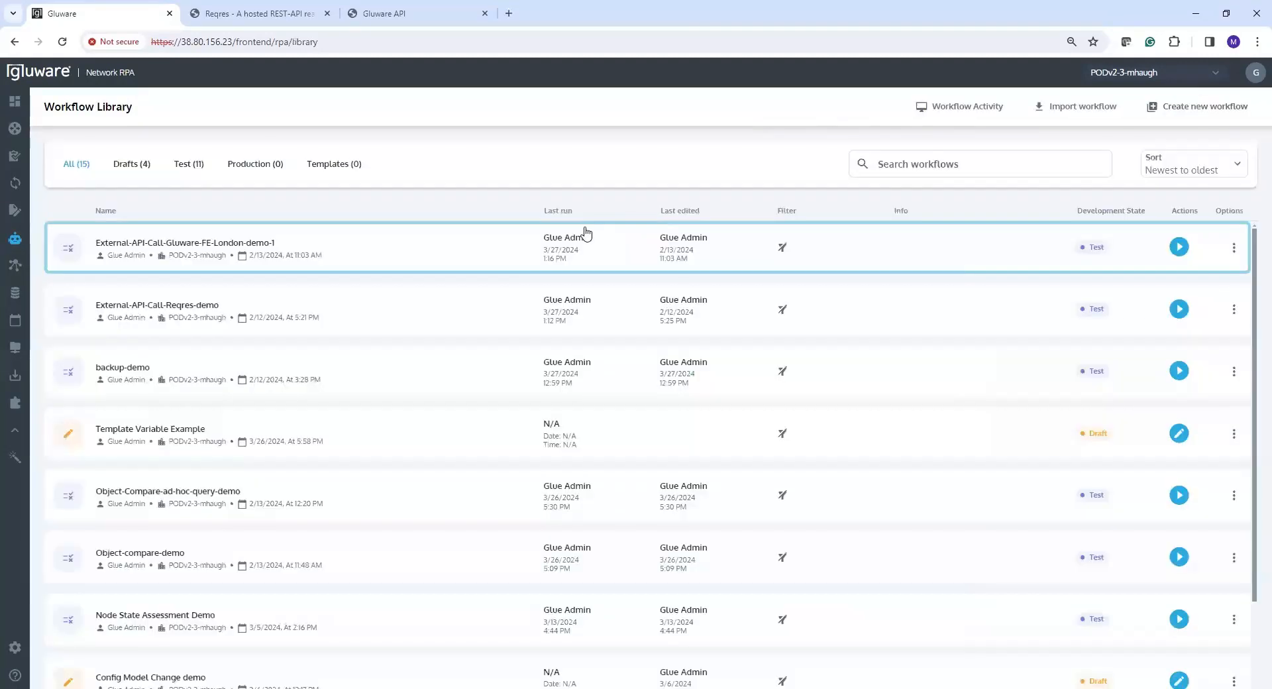
pyautogui.click(904, 162)
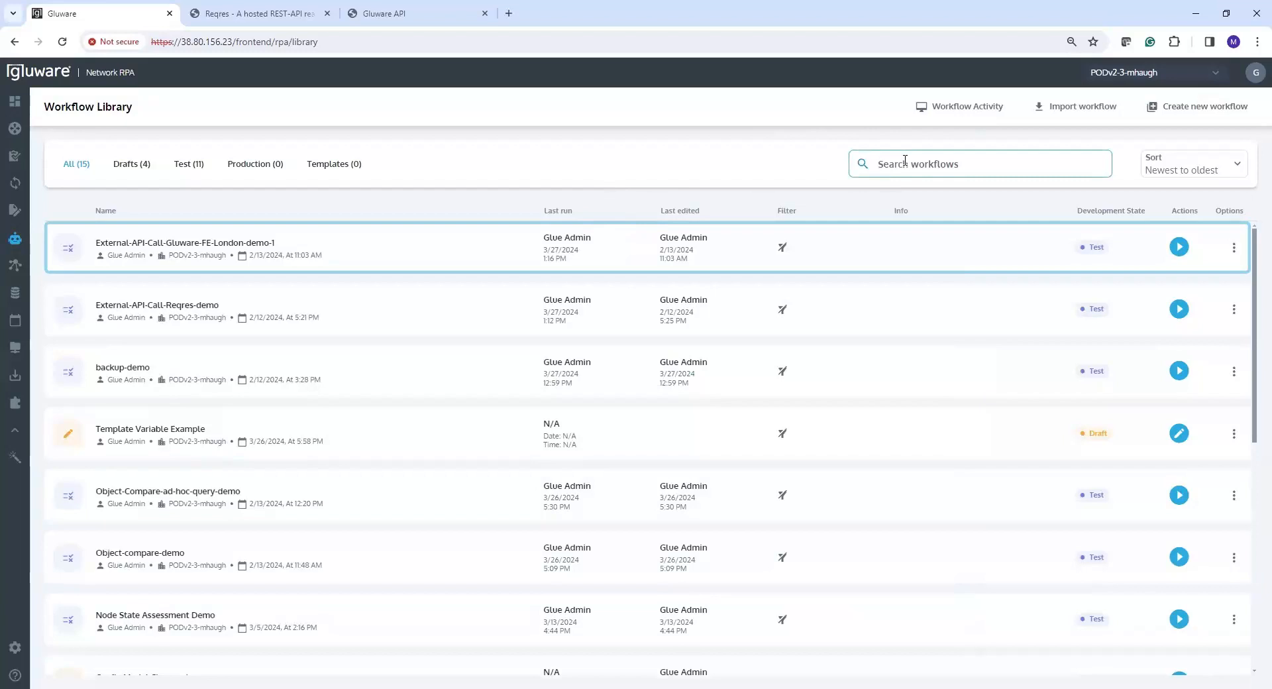
pyautogui.write('object')
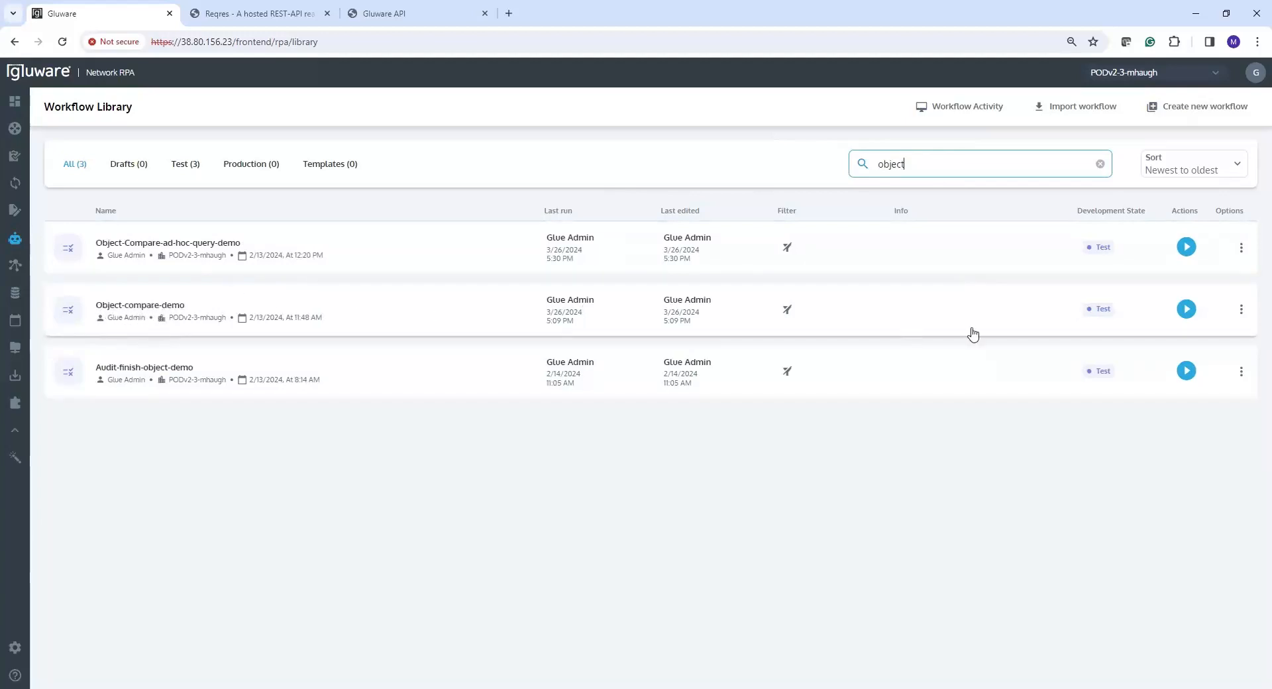
pyautogui.click(1241, 309)
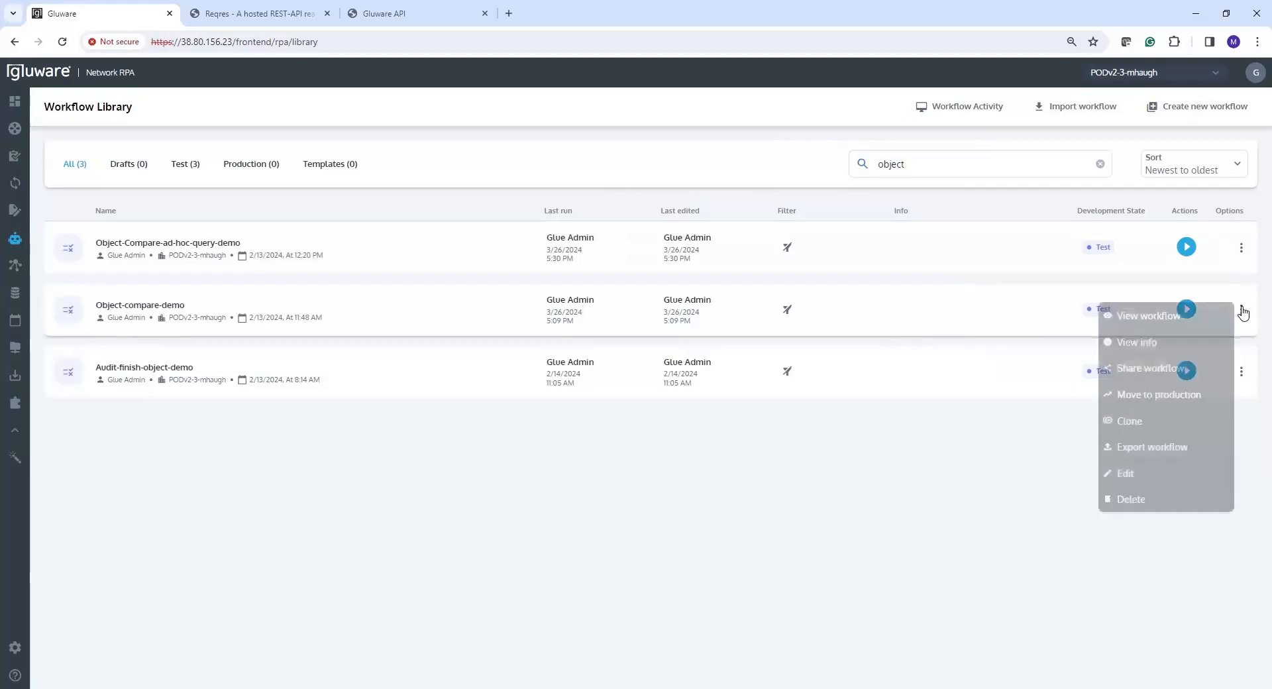
pyautogui.click(1126, 472)
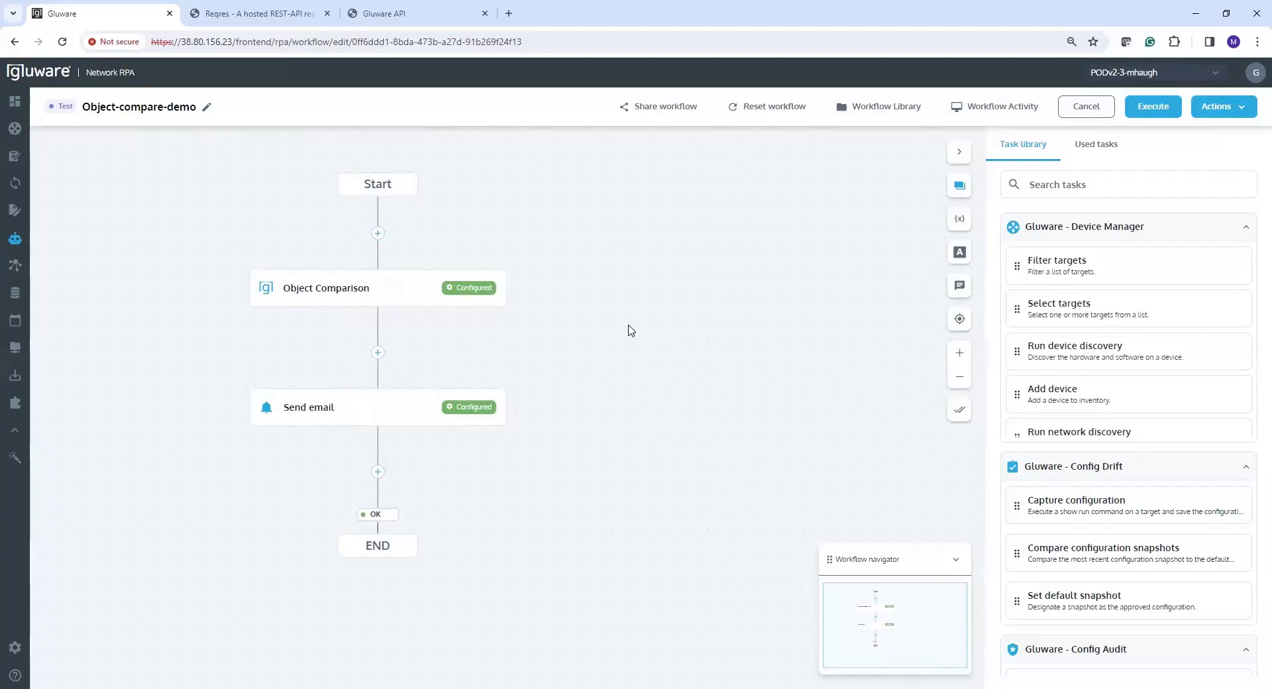
# - Open the Object Comparison task's configuration and check its Object 1 and Object 2 inputs under the Object comparison strategy
pyautogui.click(392, 288)
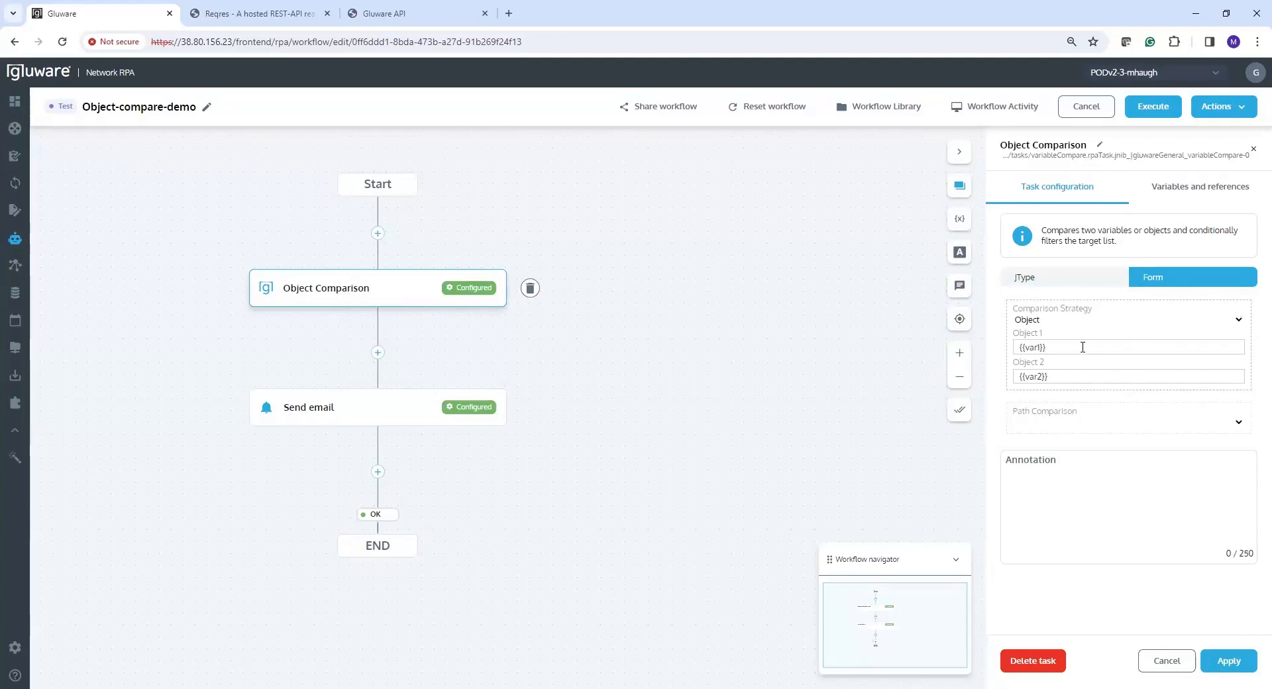
pyautogui.click(1041, 347)
pyautogui.tripleClick(1040, 347)
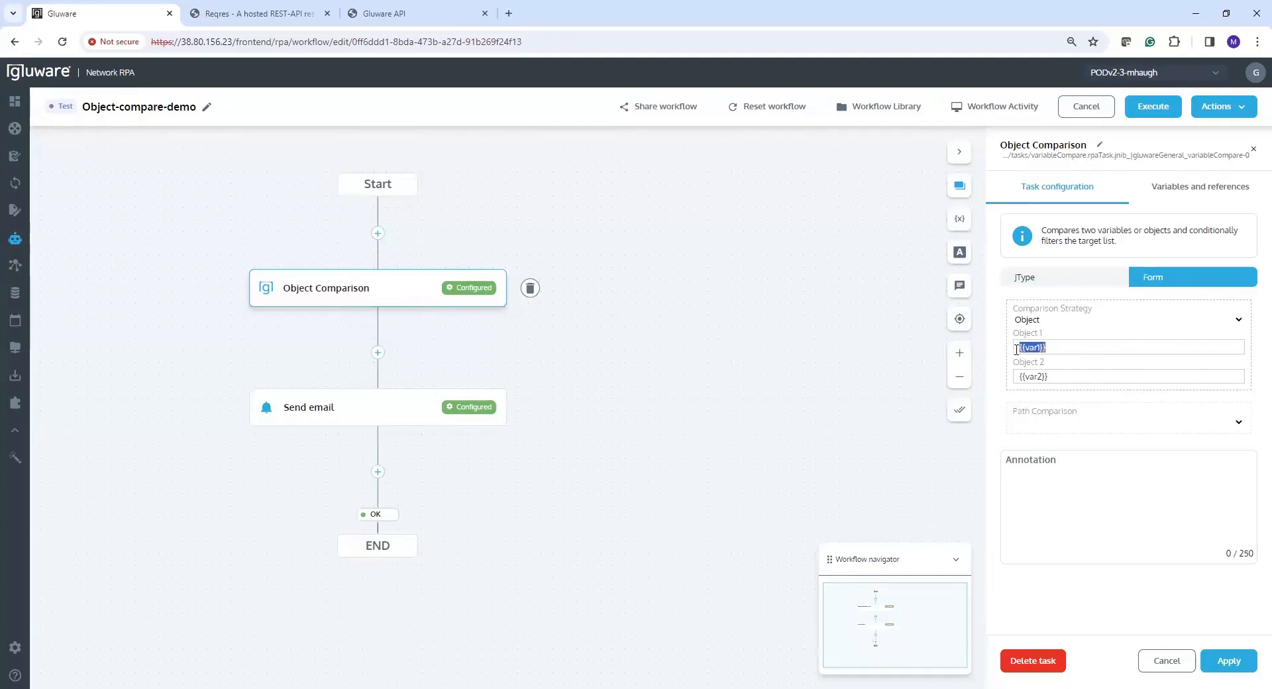
pyautogui.tripleClick(1059, 375)
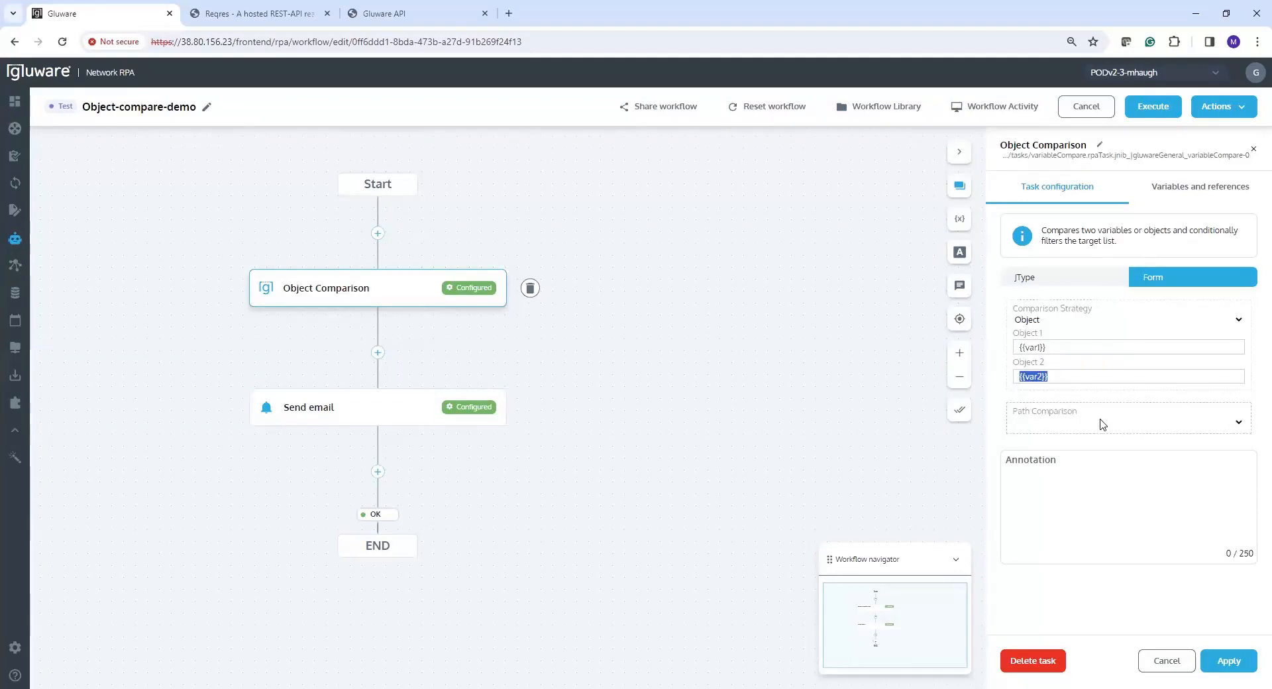
pyautogui.click(912, 259)
# - Show the workflow's variables and examine the template value of var1
pyautogui.click(959, 221)
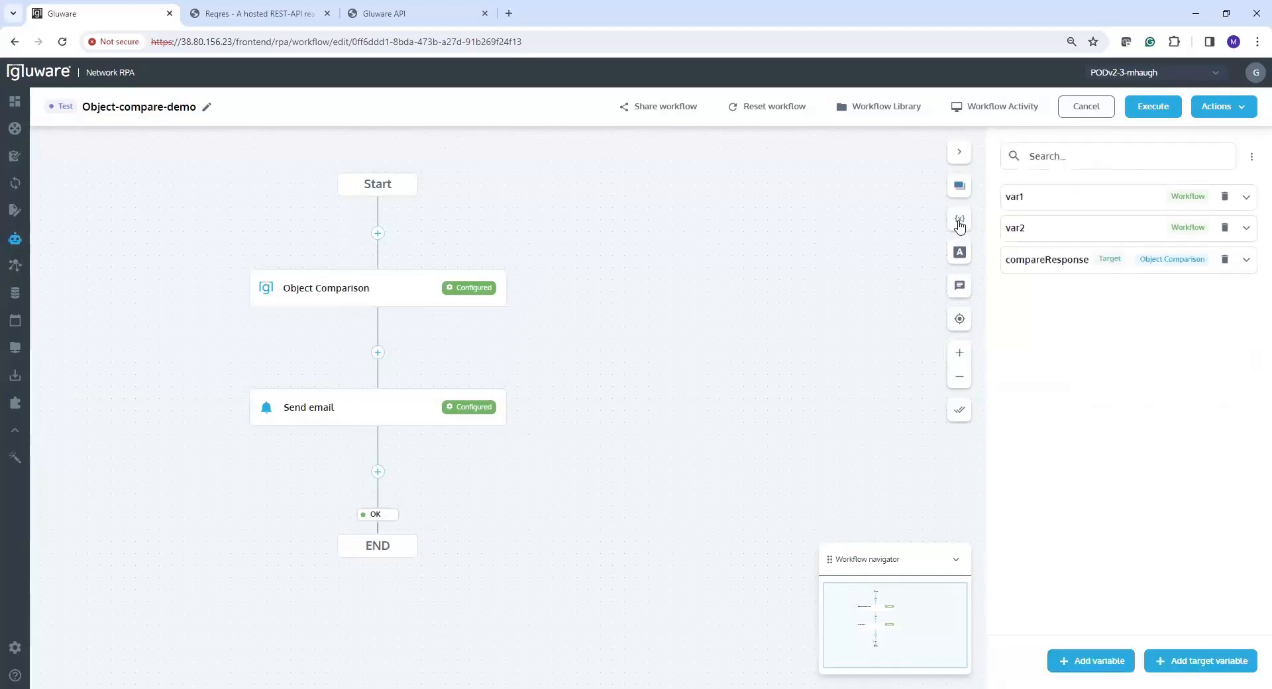
pyautogui.click(1247, 197)
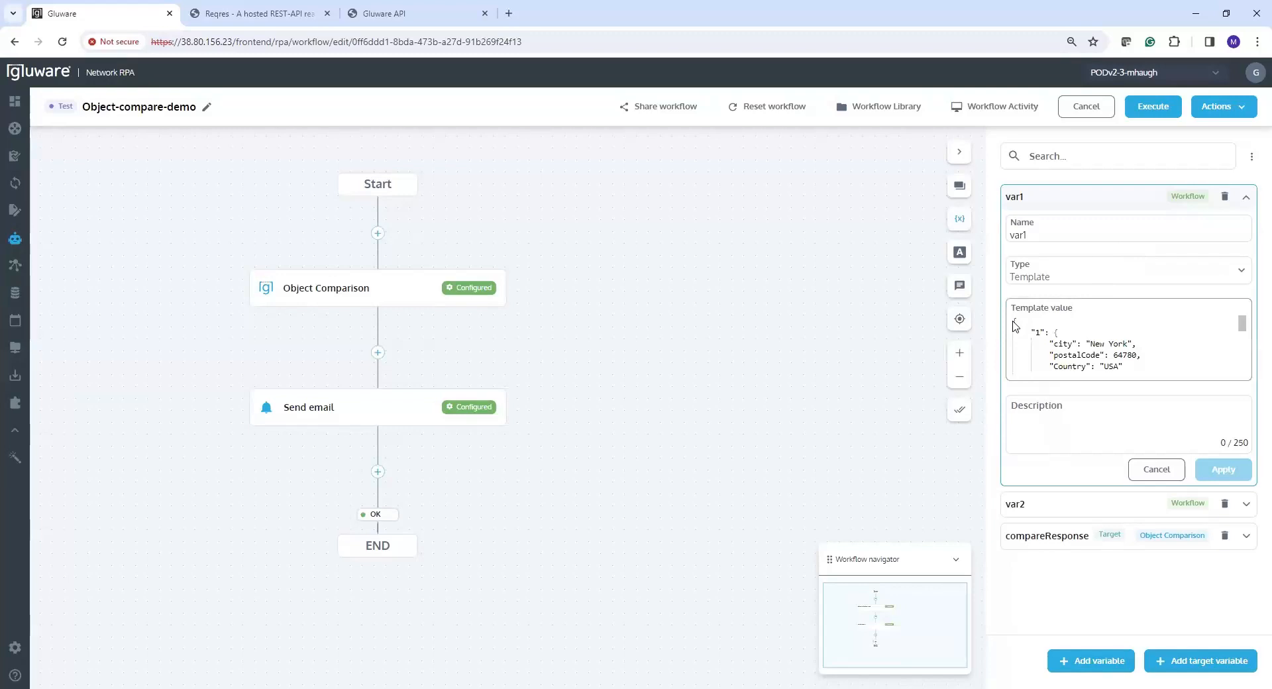
pyautogui.moveTo(1015, 322); pyautogui.dragTo(1021, 388)
pyautogui.moveTo(1241, 365); pyautogui.dragTo(1250, 305)
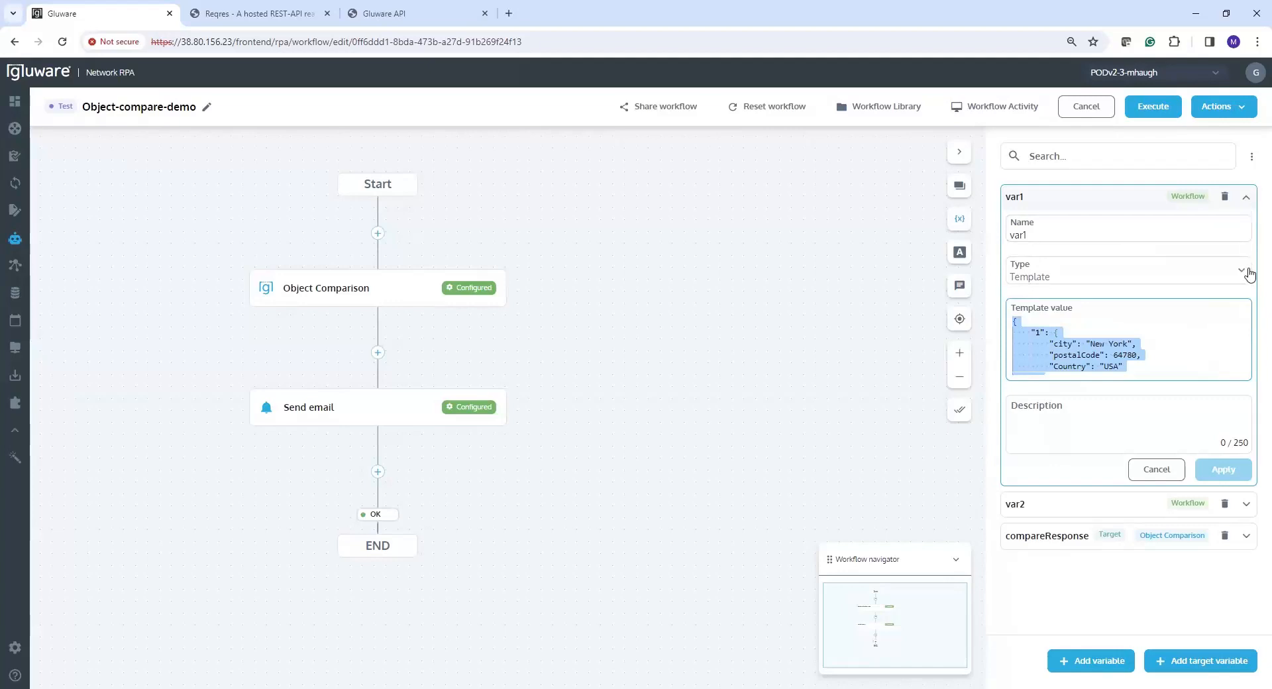
pyautogui.click(1247, 197)
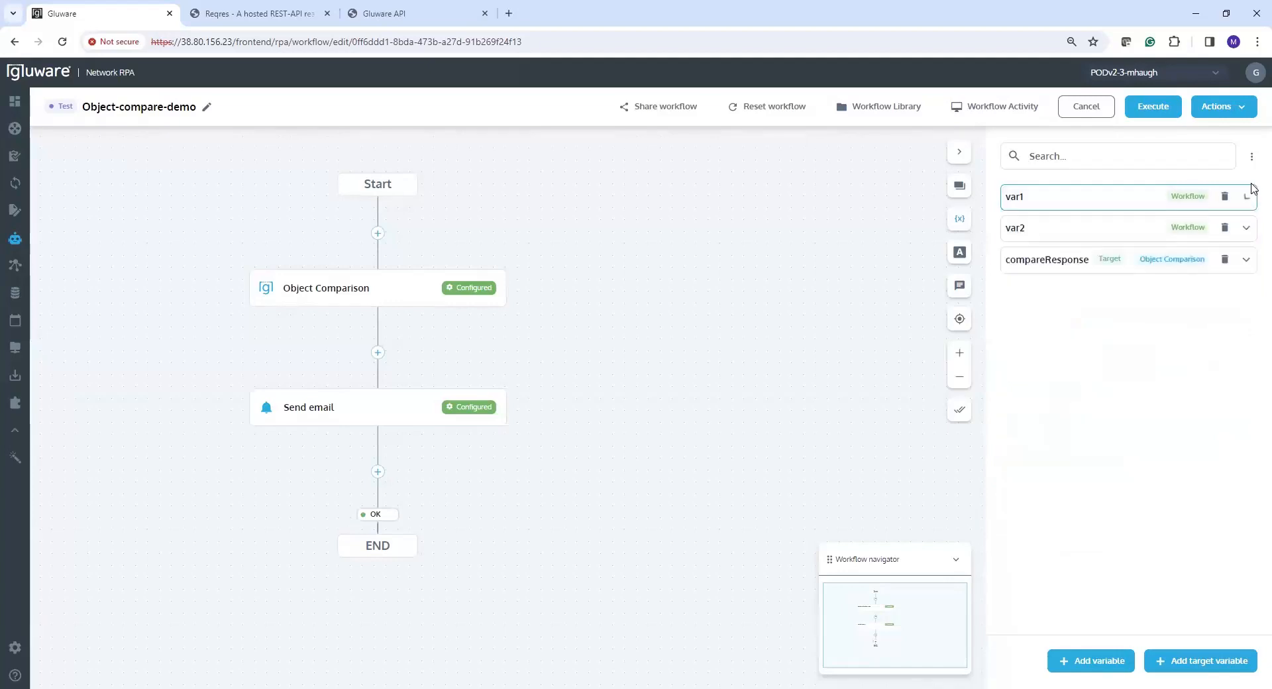
# - Examine the template value of var2, checking the city under key 1 and the final entry under key 4
pyautogui.click(1244, 228)
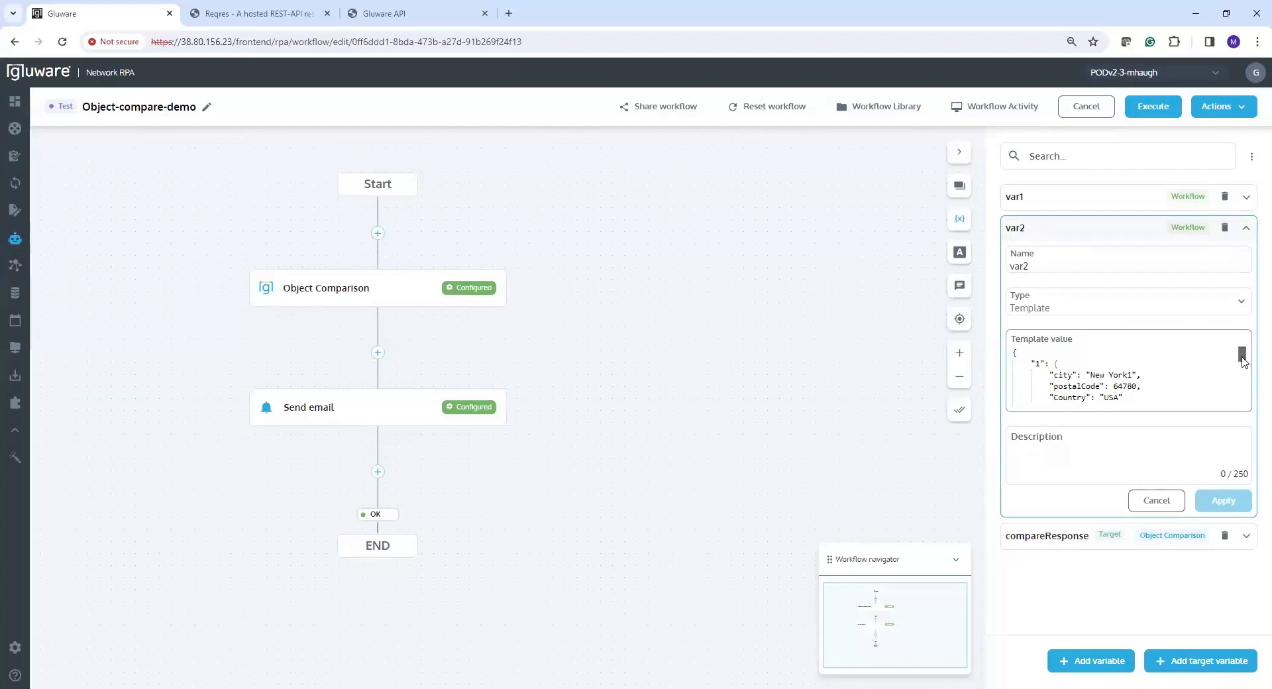
pyautogui.moveTo(1242, 354); pyautogui.dragTo(1242, 359)
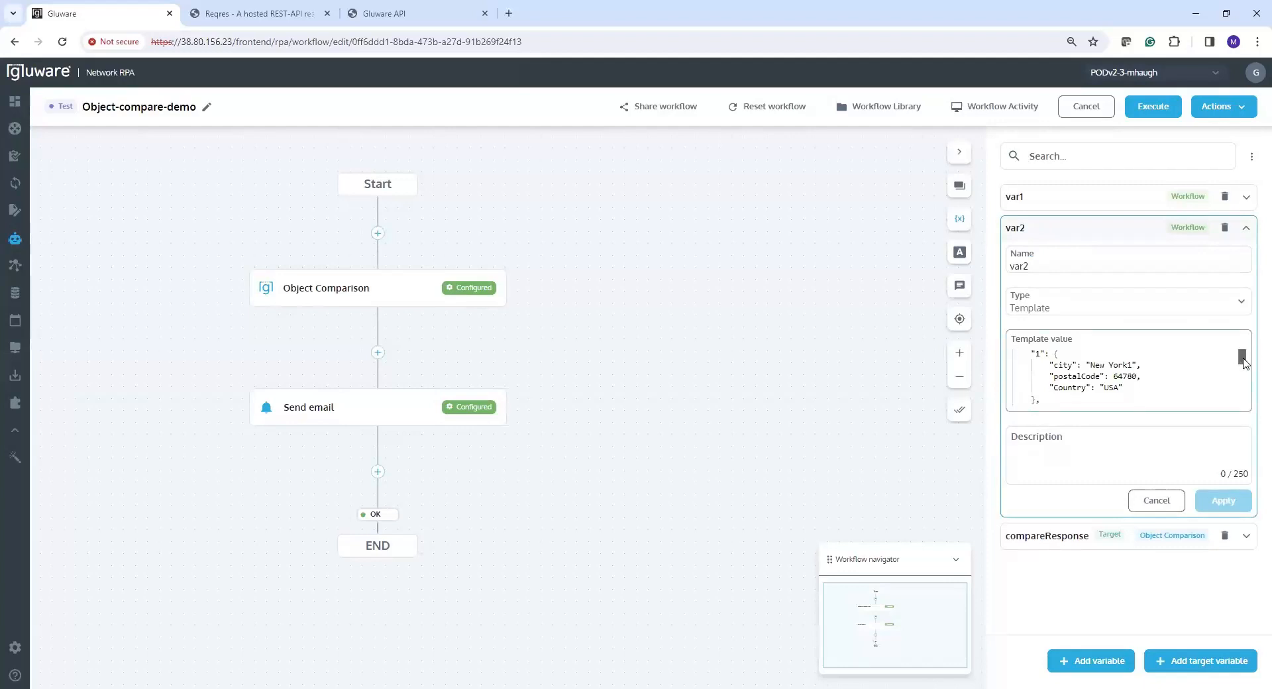
pyautogui.click(1139, 364)
pyautogui.press('BackSpace')
pyautogui.write('1')
pyautogui.moveTo(1242, 363); pyautogui.dragTo(1242, 405)
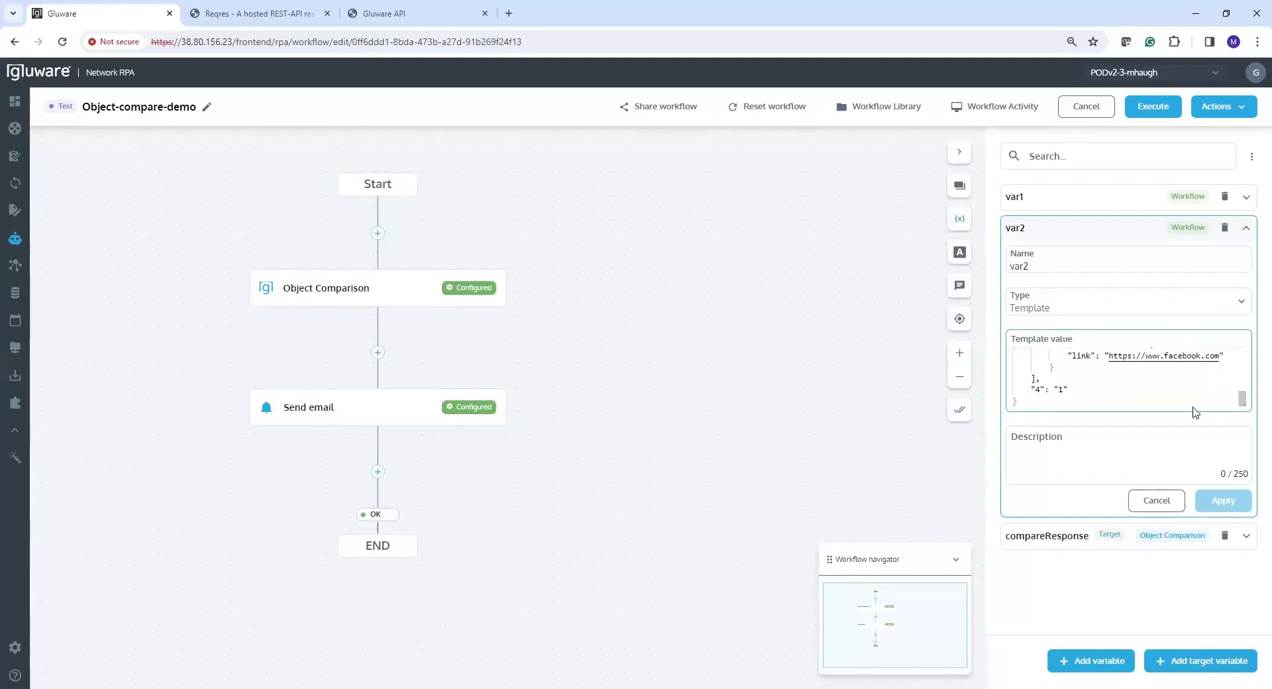
pyautogui.moveTo(1031, 391); pyautogui.dragTo(1082, 391)
pyautogui.click(1097, 386)
pyautogui.press('Down')
pyautogui.click(1246, 227)
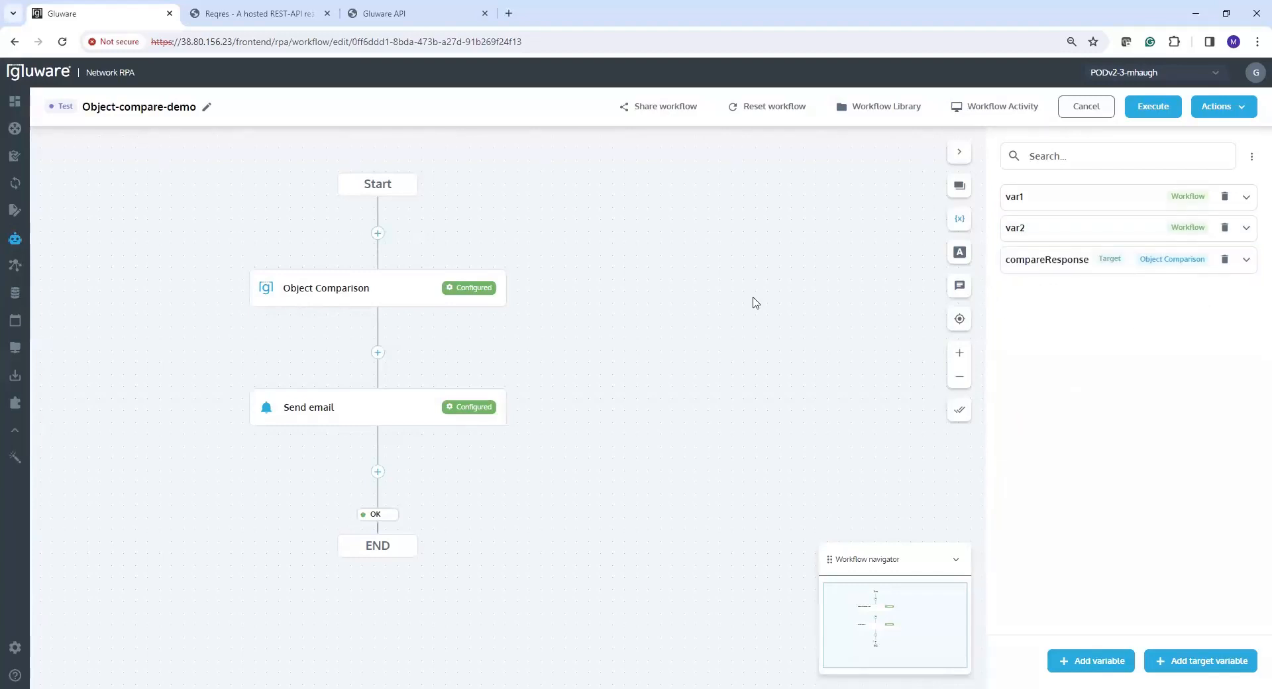
# - Open the Object Comparison task's variables and references and inspect the compareResponse target variable
pyautogui.click(359, 296)
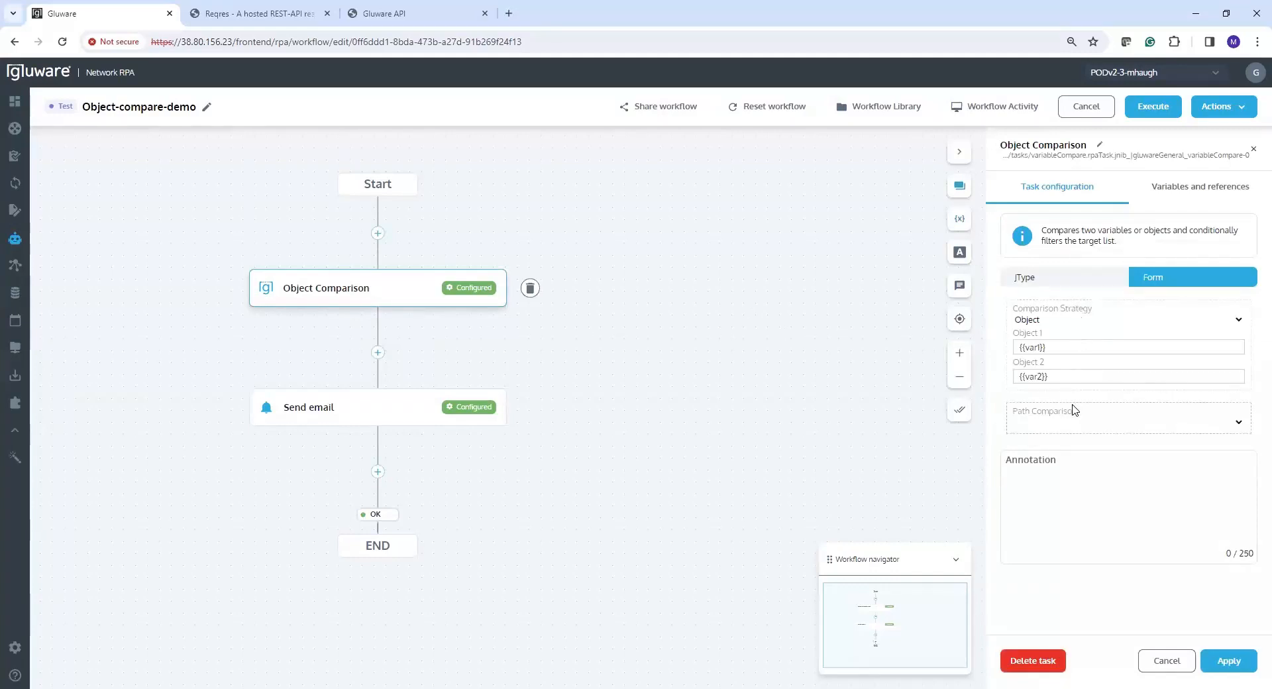
pyautogui.click(1202, 188)
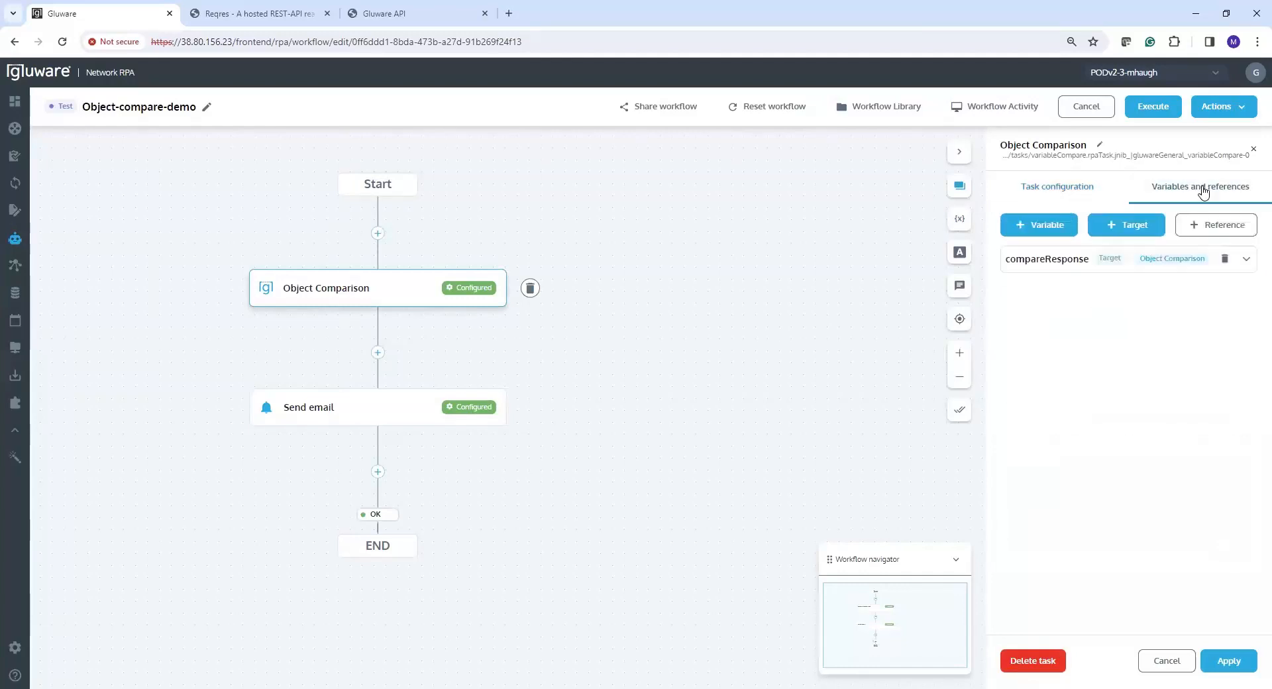
pyautogui.click(1245, 262)
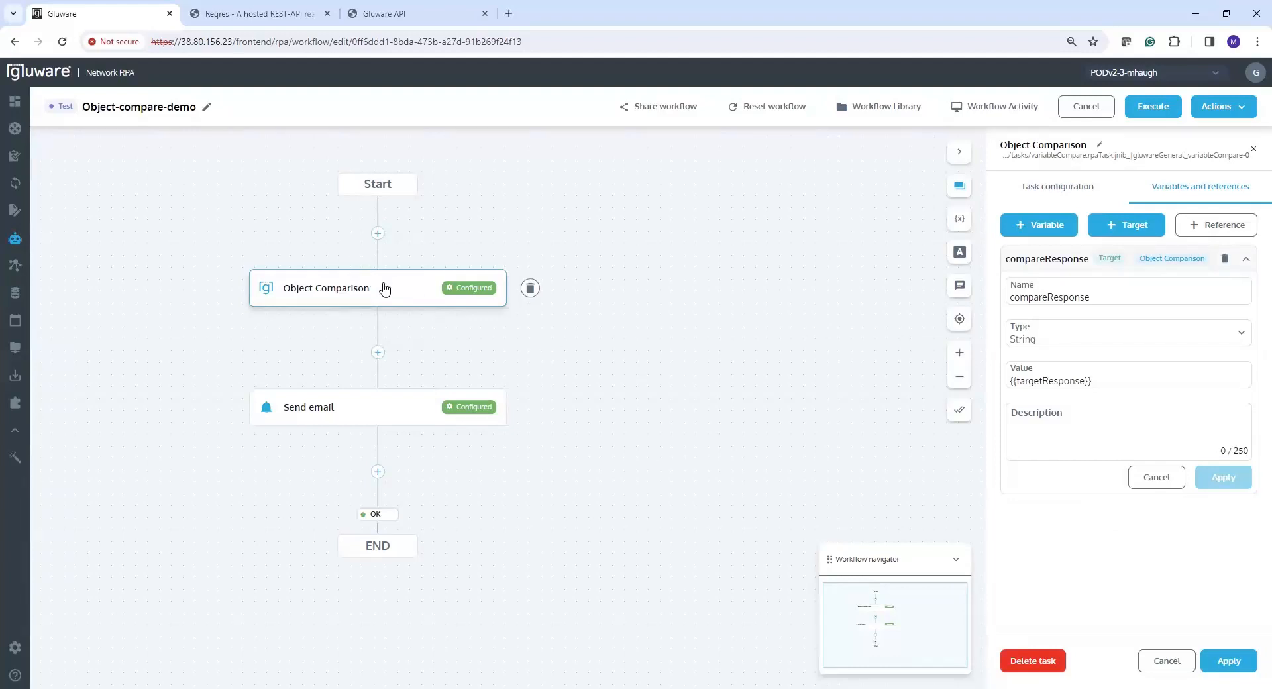
# - Open the Send email task's configuration and review its message body, including the compareResponse and compareResponse.diff variables
pyautogui.click(374, 413)
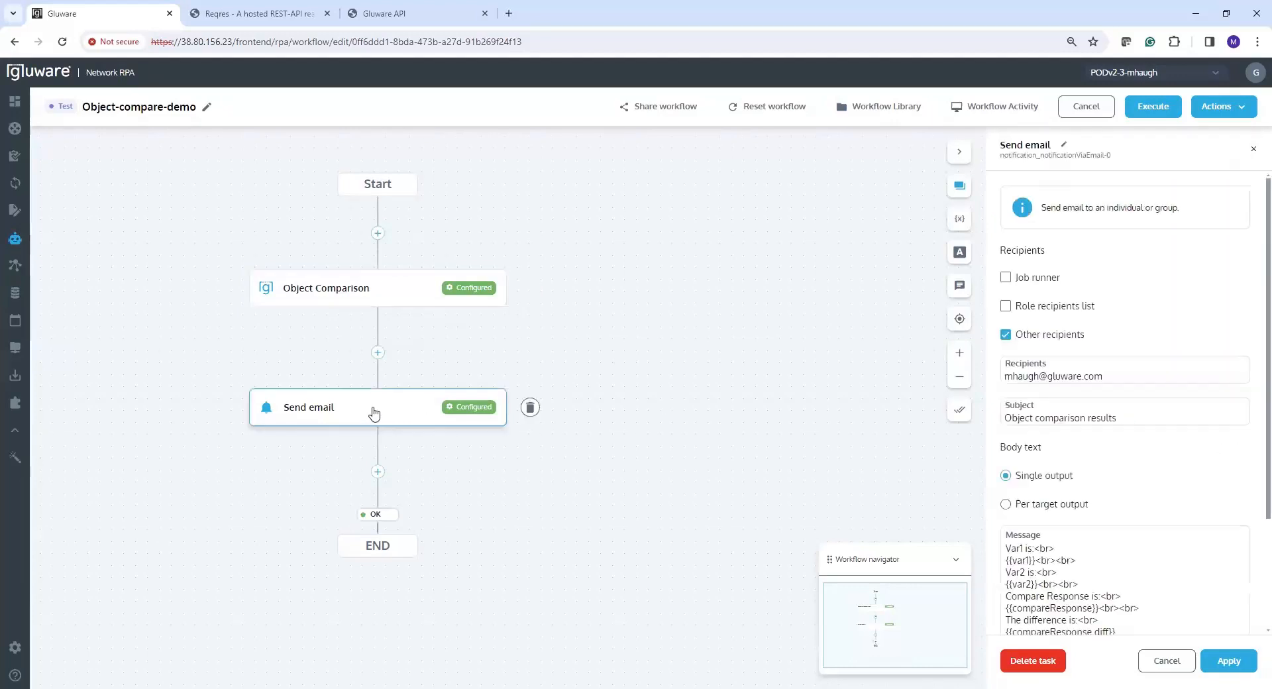
pyautogui.scroll(-3, 1254, 402)
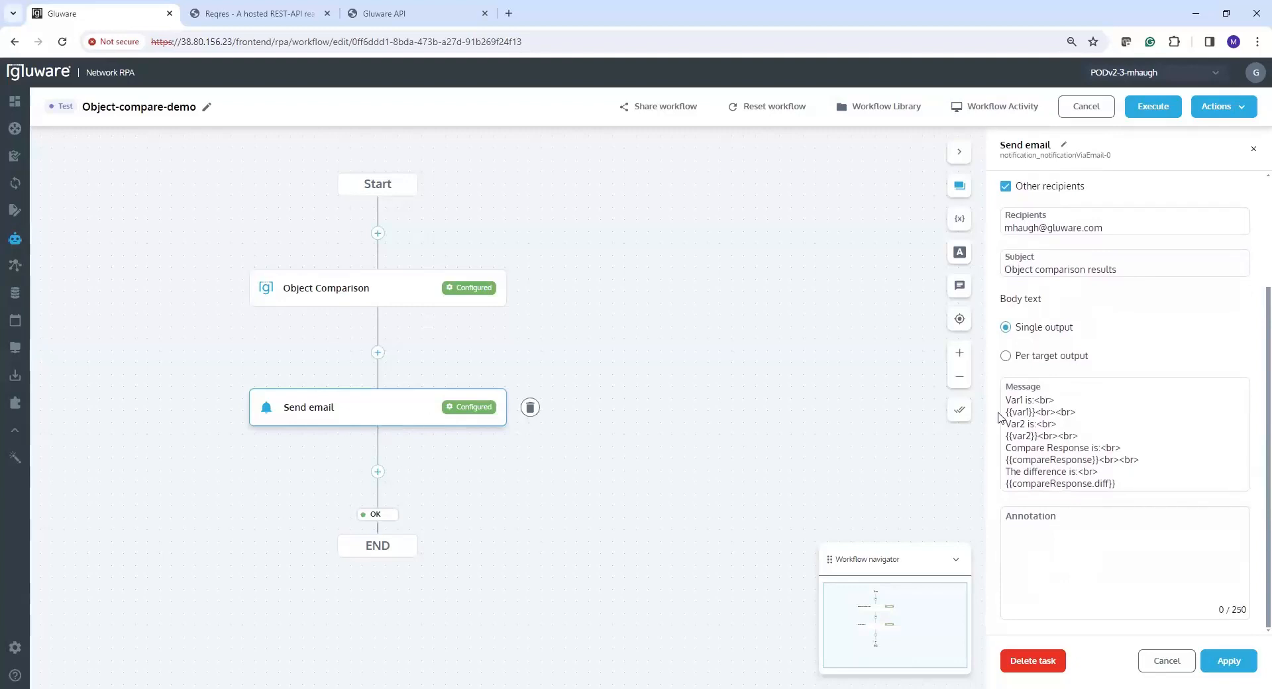
pyautogui.moveTo(1006, 412); pyautogui.dragTo(1097, 460)
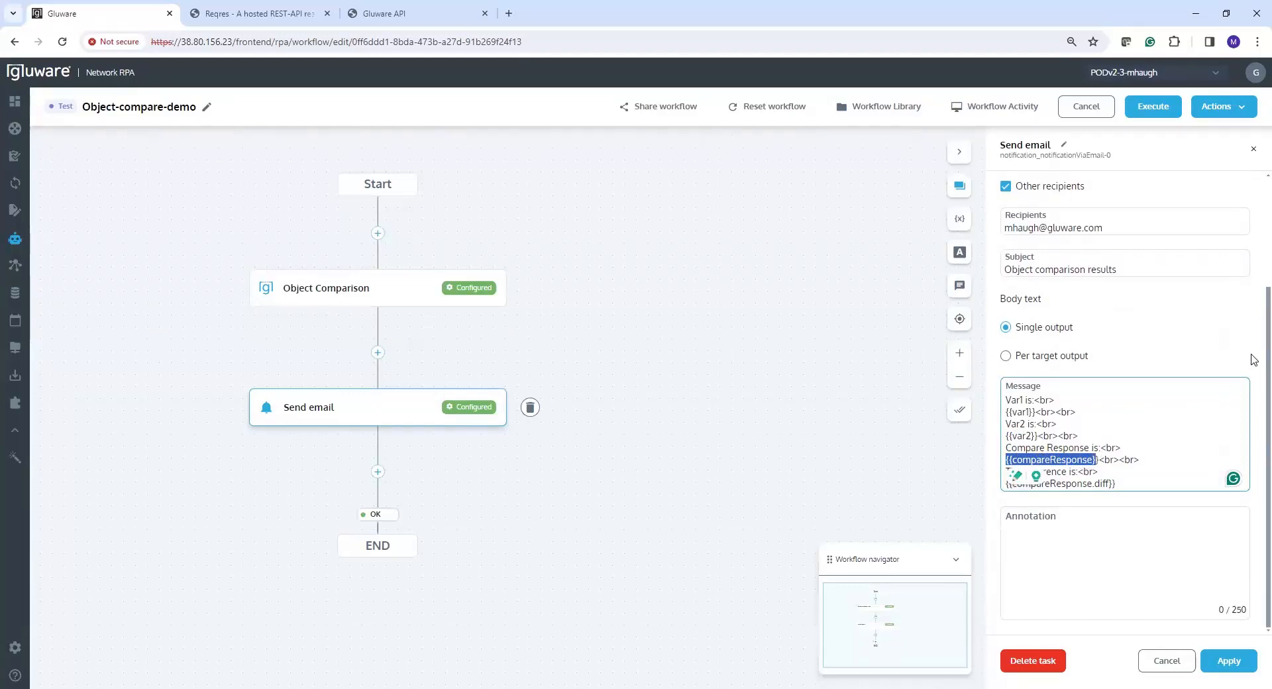
pyautogui.click(1151, 468)
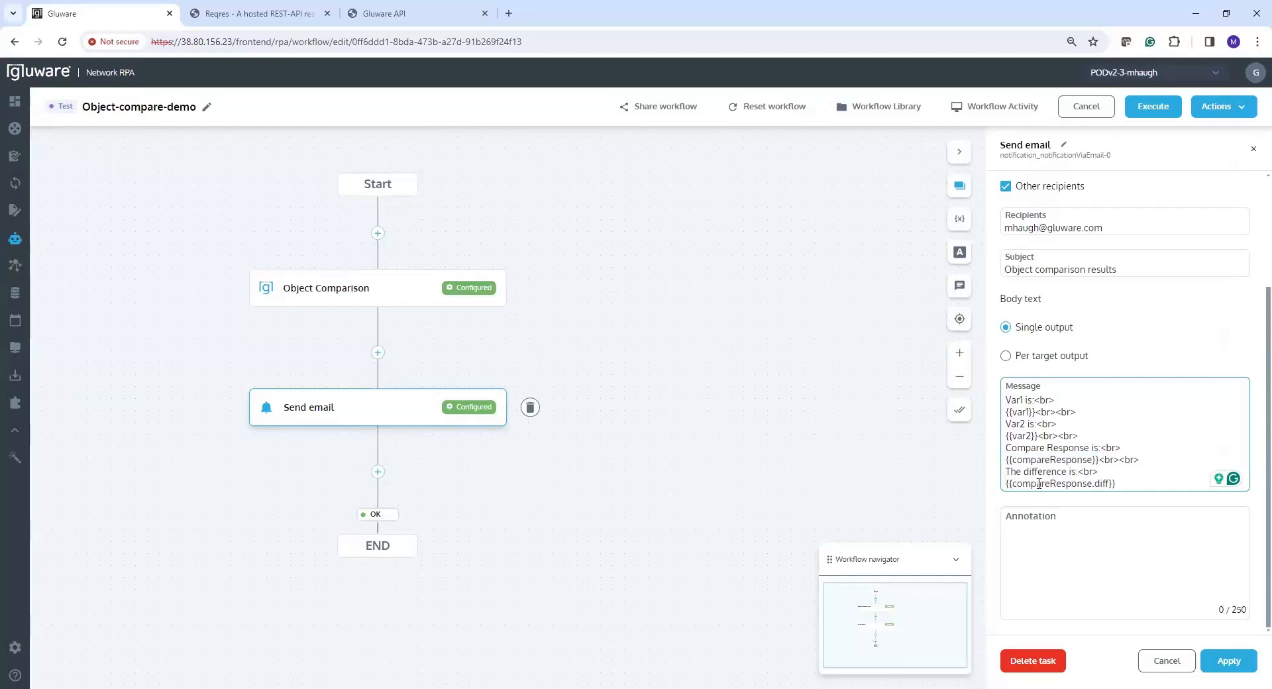
pyautogui.moveTo(1005, 483); pyautogui.dragTo(1132, 481)
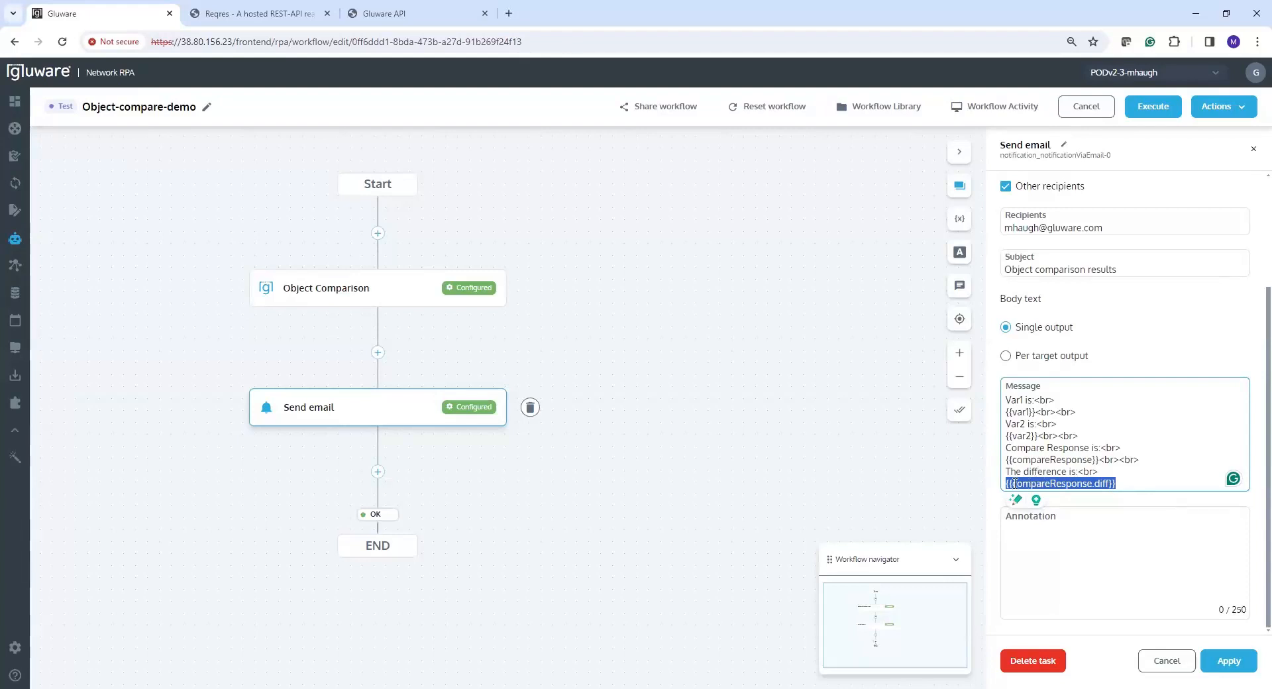
pyautogui.click(1099, 483)
pyautogui.moveTo(1094, 483); pyautogui.dragTo(1112, 481)
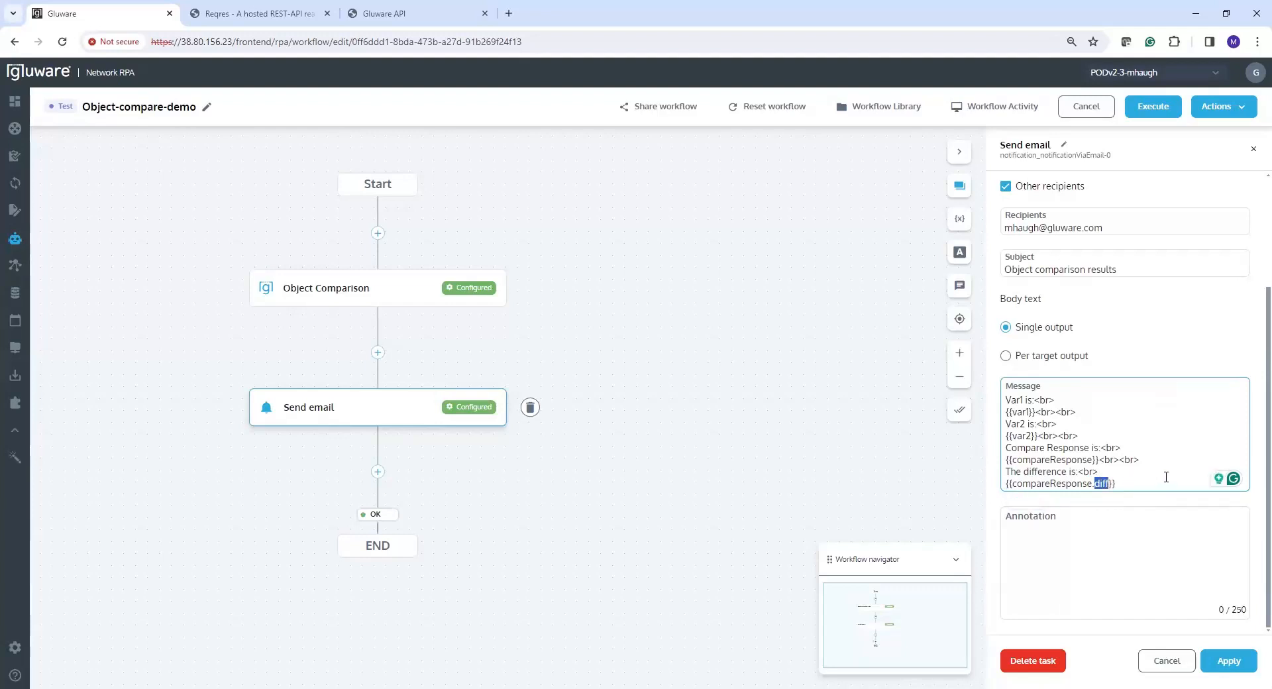
pyautogui.click(731, 453)
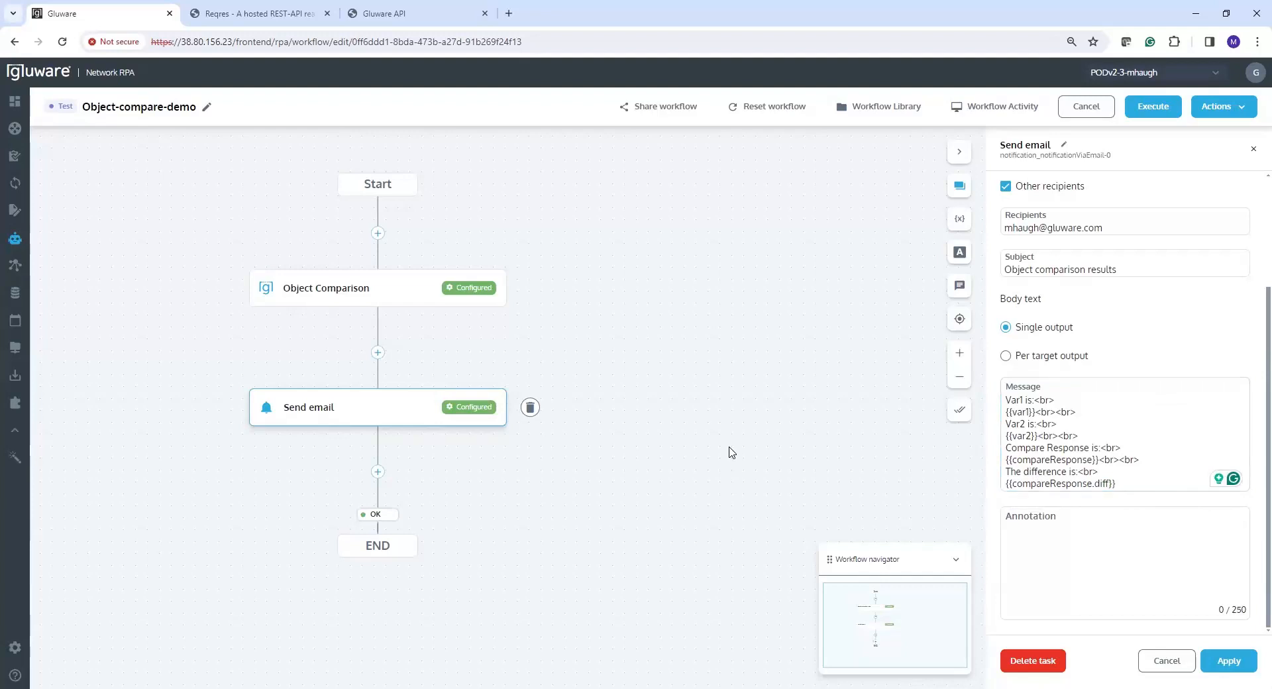
# - Execute the Object-compare-demo workflow and show its new run in Workflow Activity
pyautogui.click(1152, 109)
pyautogui.click(779, 419)
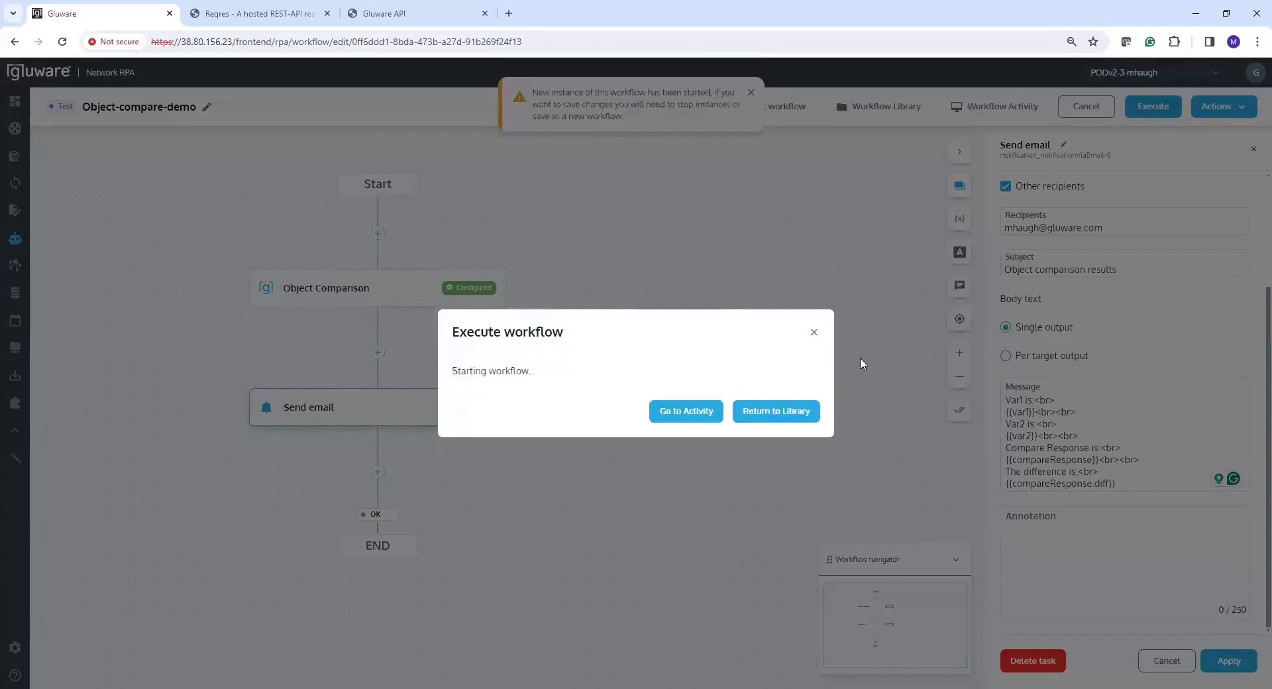
pyautogui.click(704, 416)
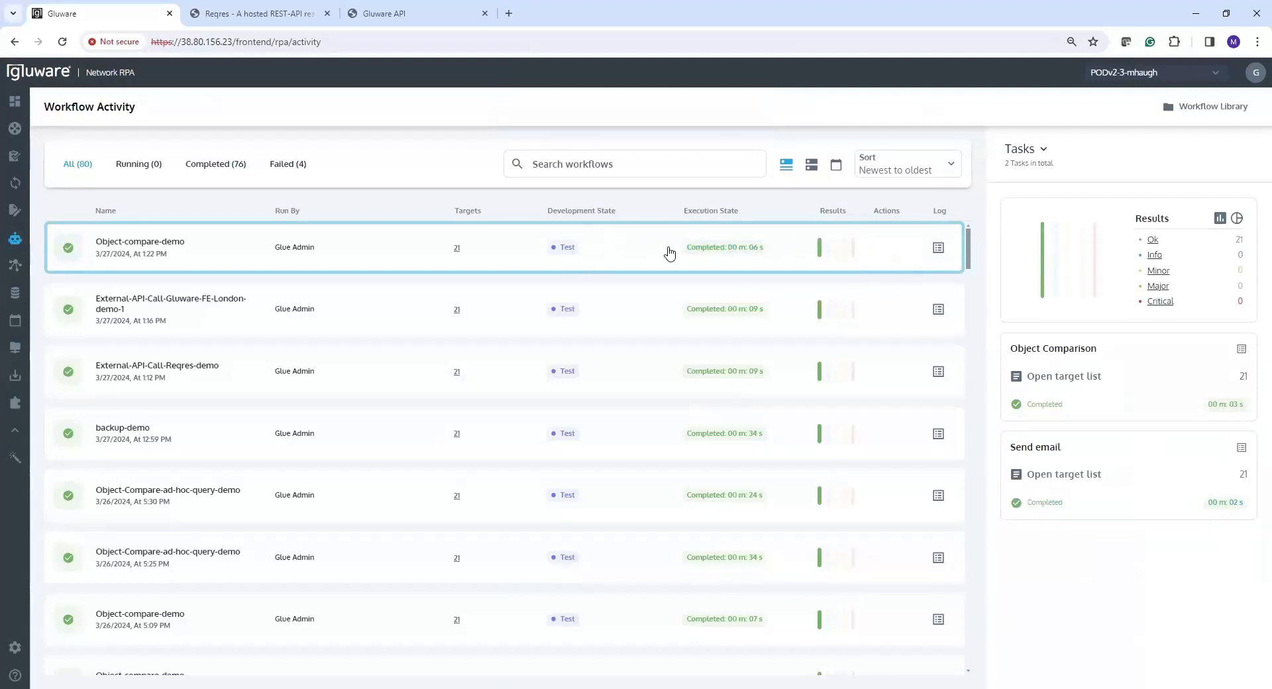
# - Open the Object-compare-demo run's log enlarged, examine the values assigned to compareResponse, var1 and var2, and restore the log's size
pyautogui.click(1042, 152)
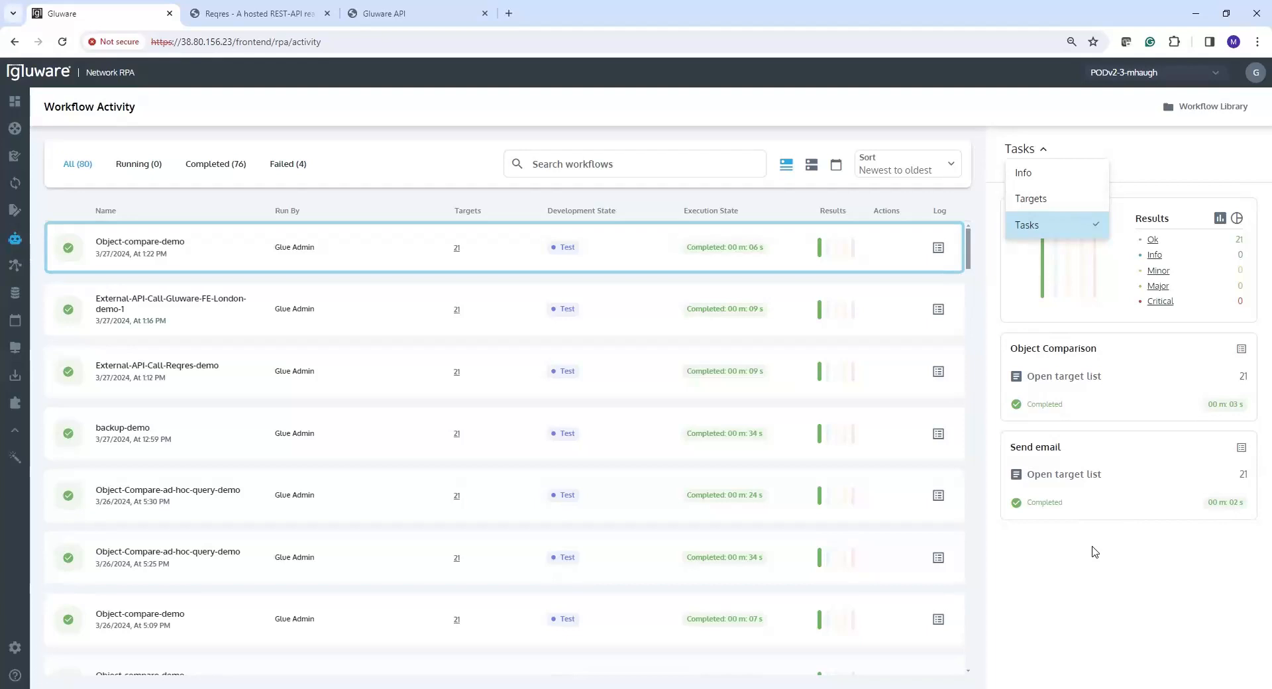
pyautogui.click(938, 248)
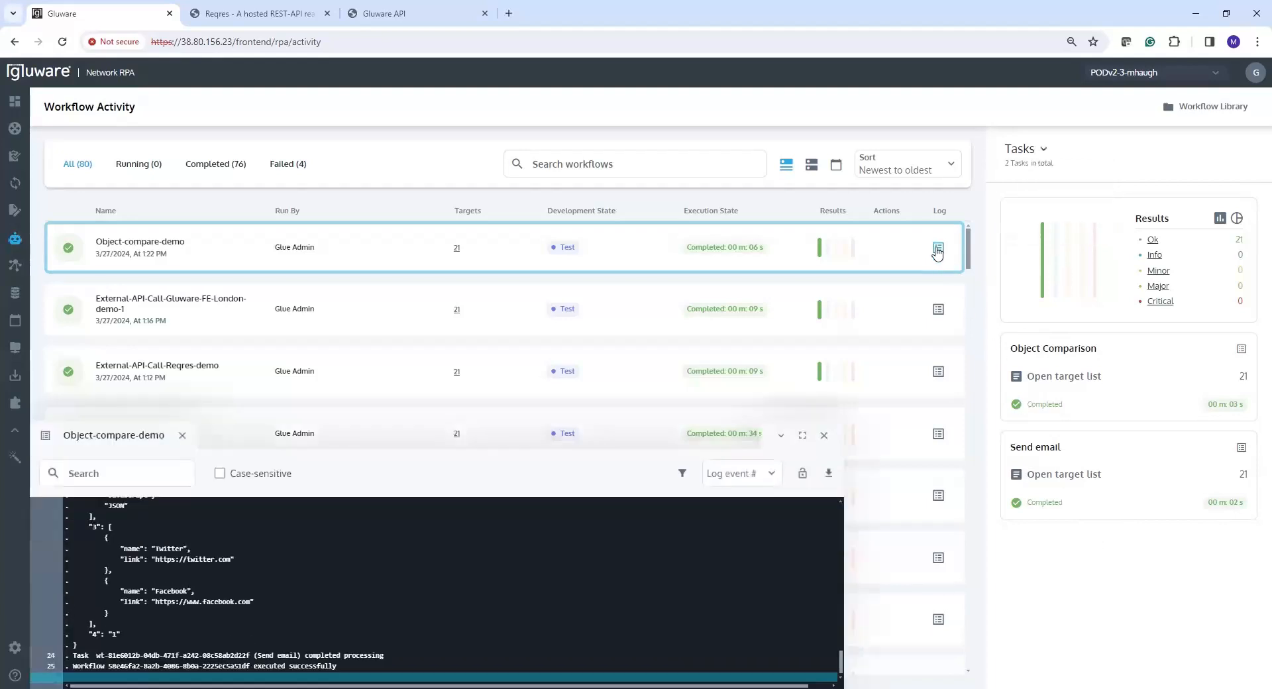
pyautogui.click(802, 435)
pyautogui.moveTo(1252, 518); pyautogui.dragTo(1252, 245)
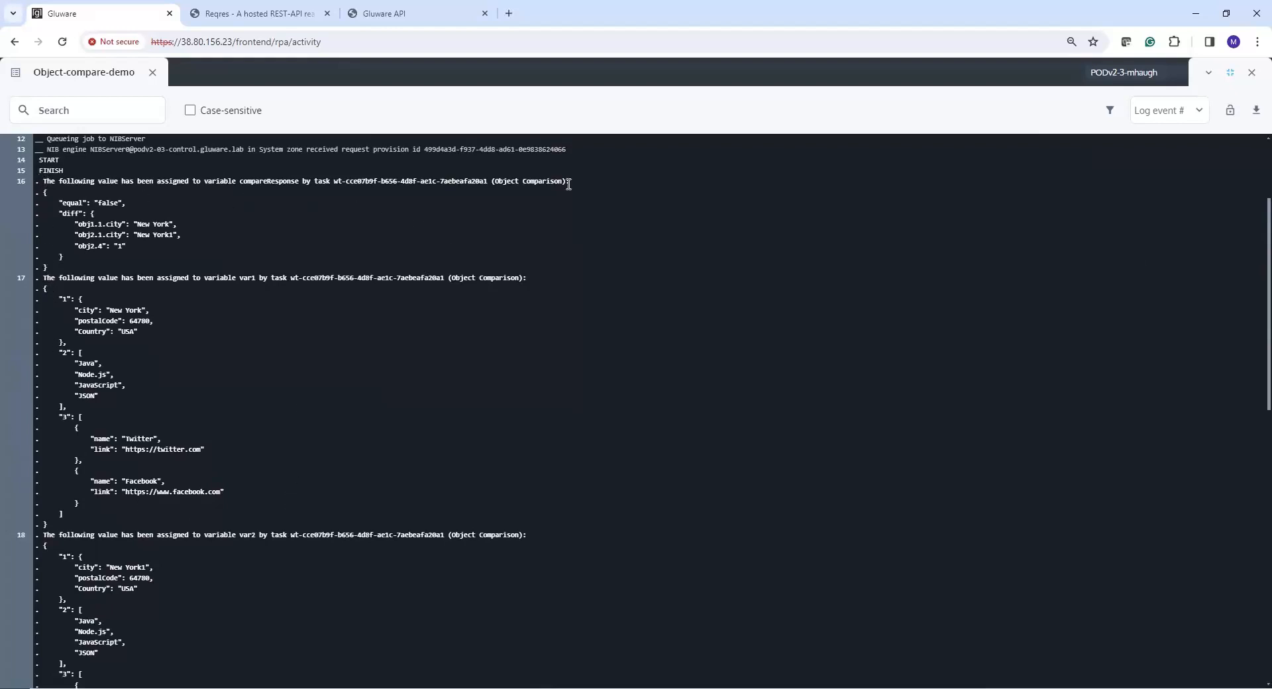
pyautogui.click(1230, 72)
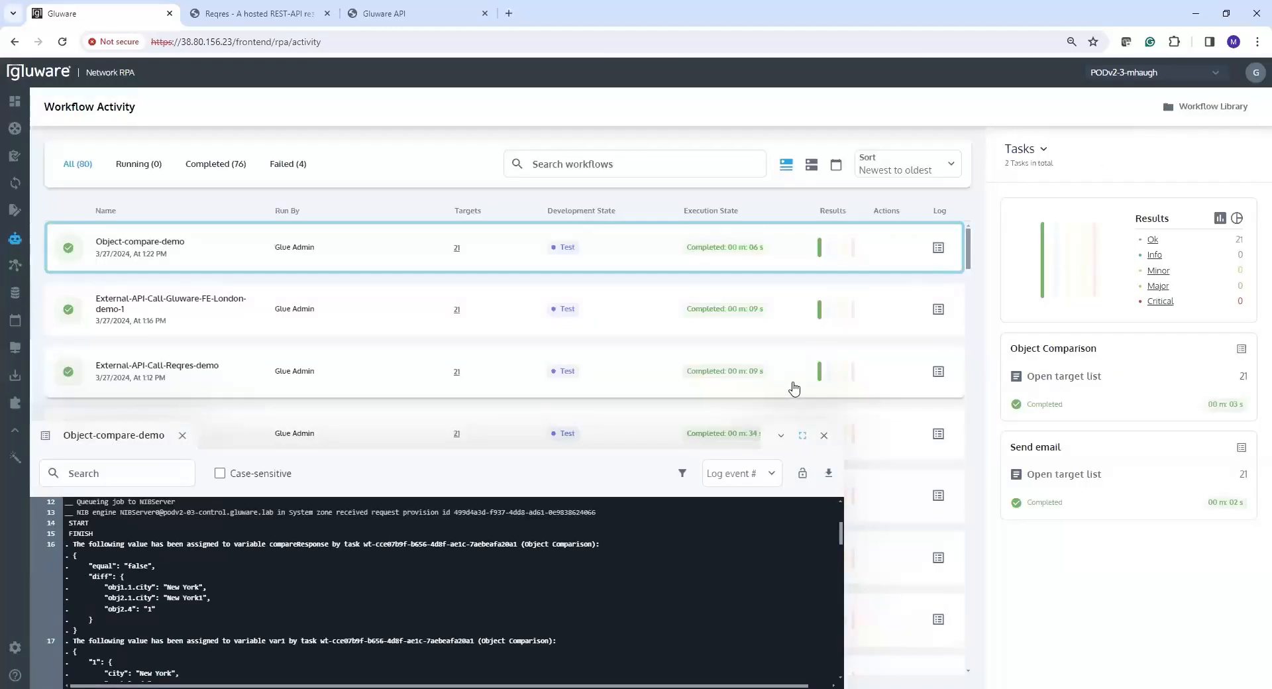
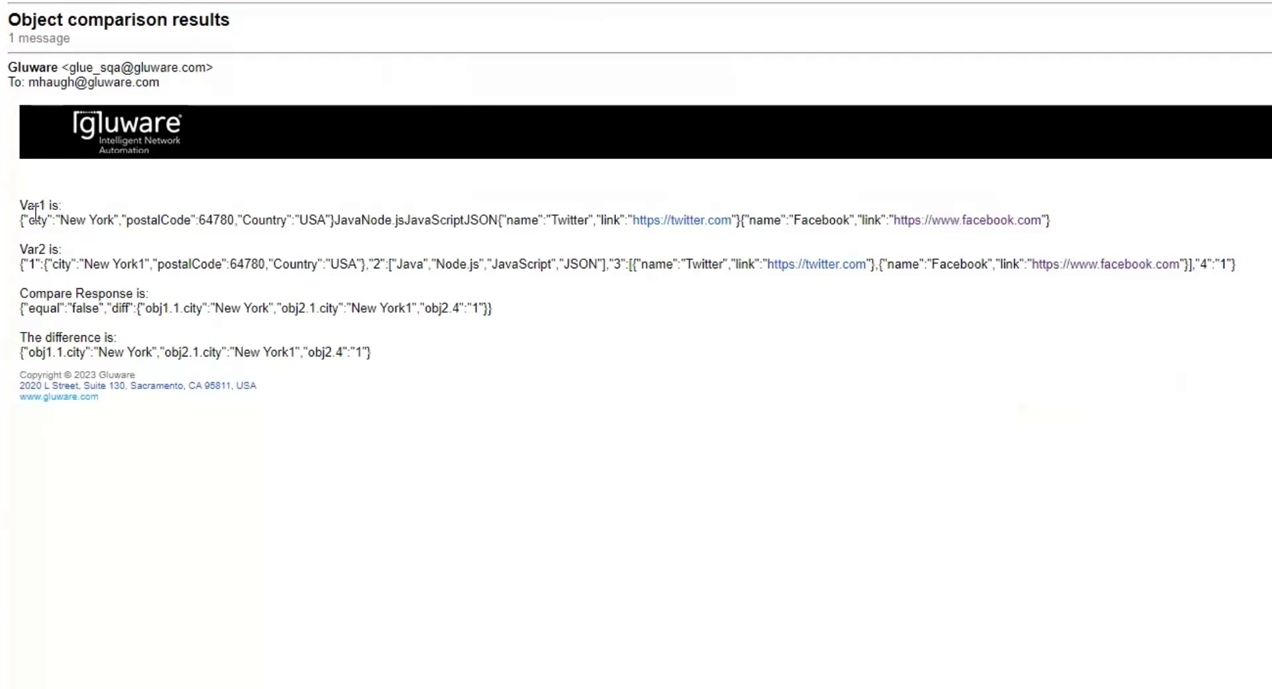
# - Examine the Object comparison results email: the Var1 value, the Compare Response's equal and diff entries, and the difference line
pyautogui.moveTo(22, 220); pyautogui.dragTo(1065, 233)
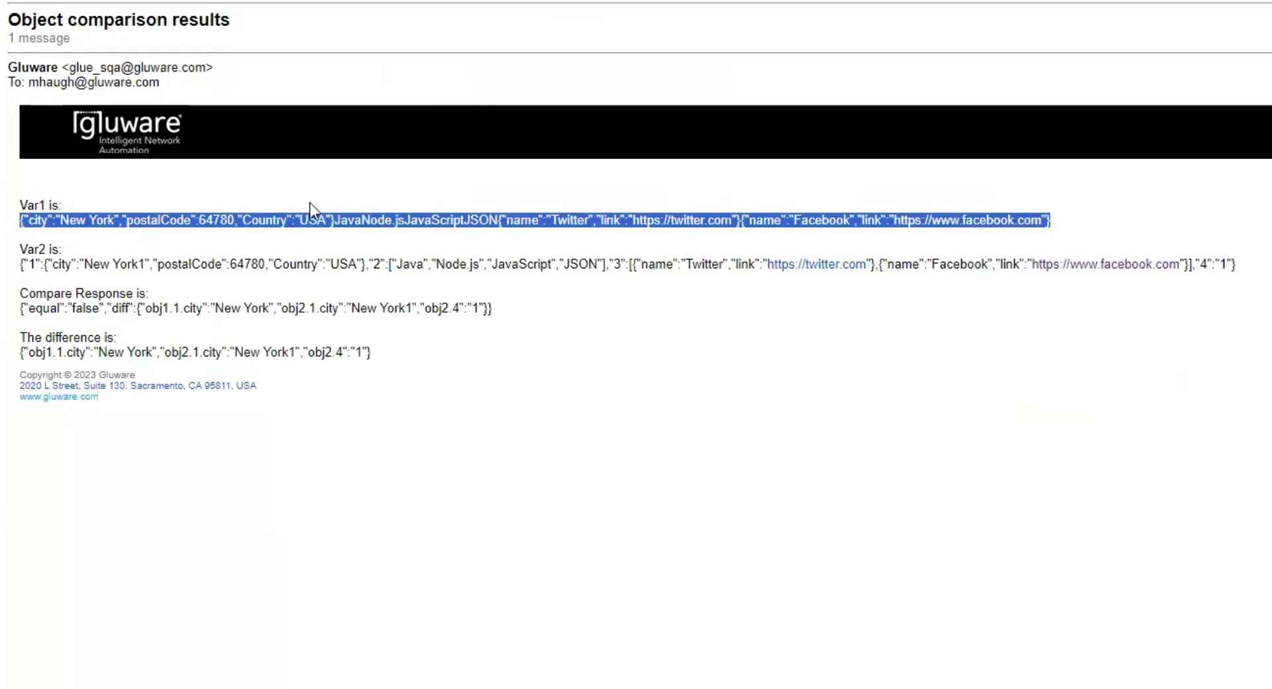
pyautogui.click(209, 176)
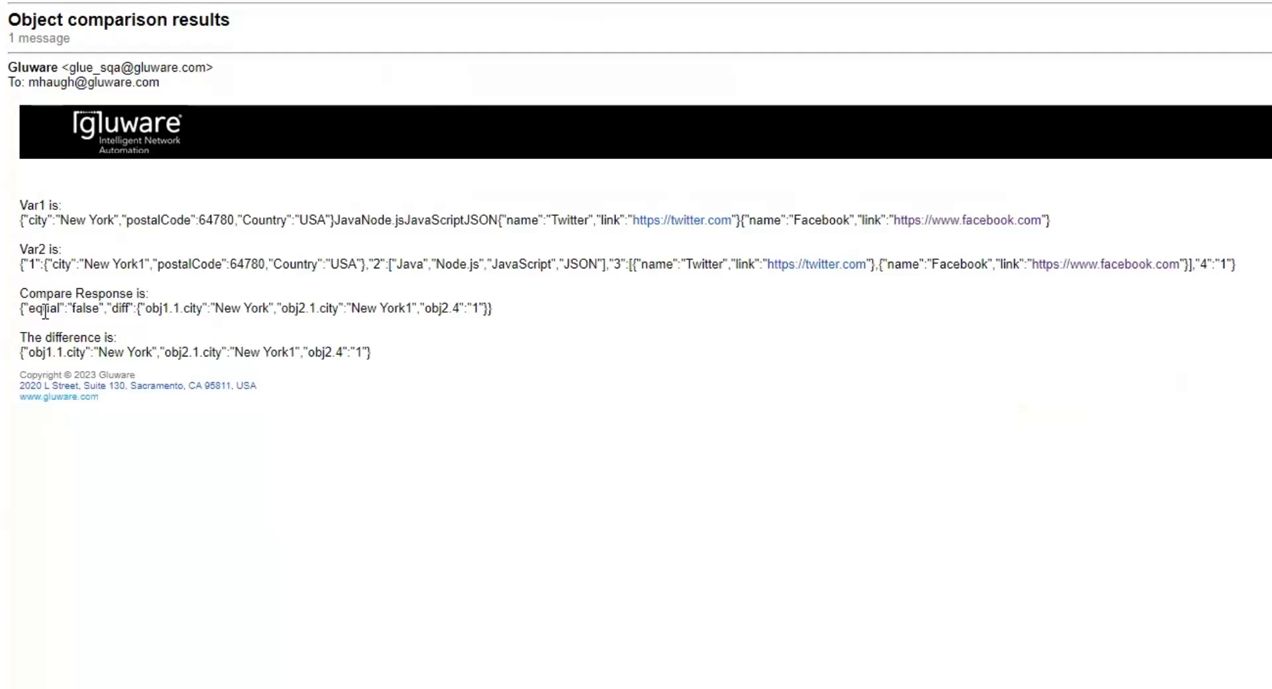
pyautogui.moveTo(73, 308); pyautogui.dragTo(101, 308)
pyautogui.moveTo(145, 308); pyautogui.dragTo(414, 309)
pyautogui.click(499, 306)
pyautogui.doubleClick(475, 308)
pyautogui.click(518, 305)
pyautogui.moveTo(22, 351); pyautogui.dragTo(421, 353)
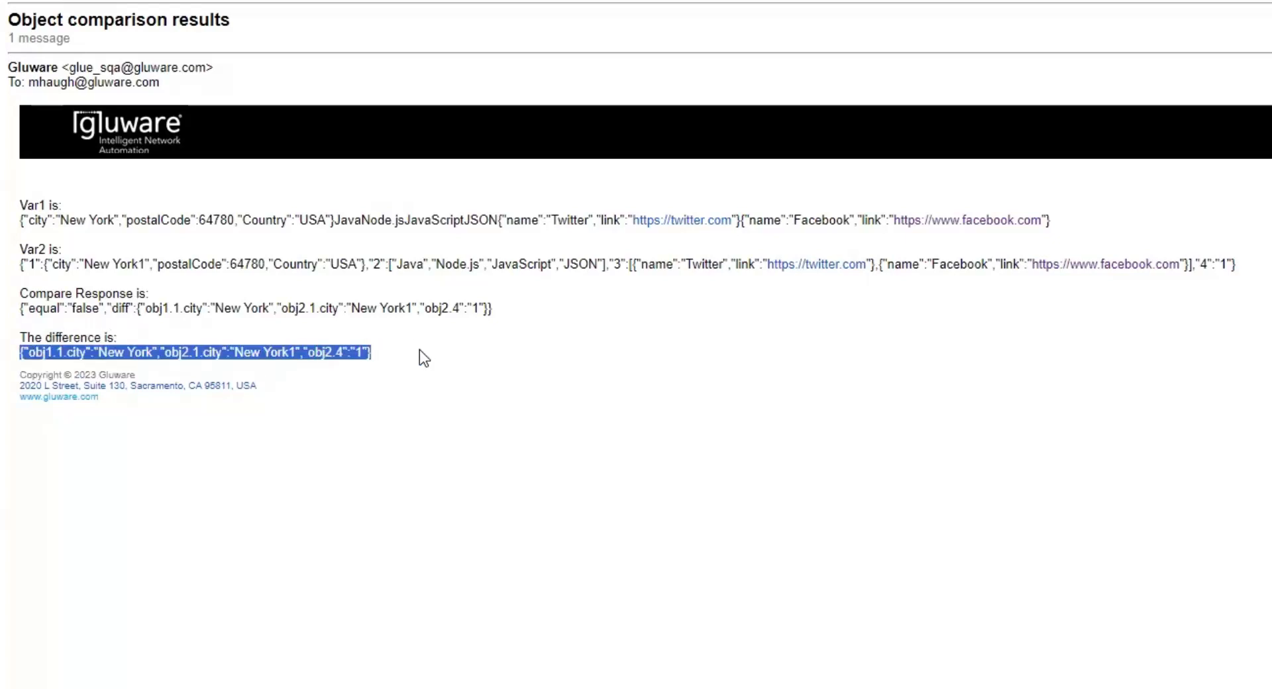
pyautogui.click(419, 349)
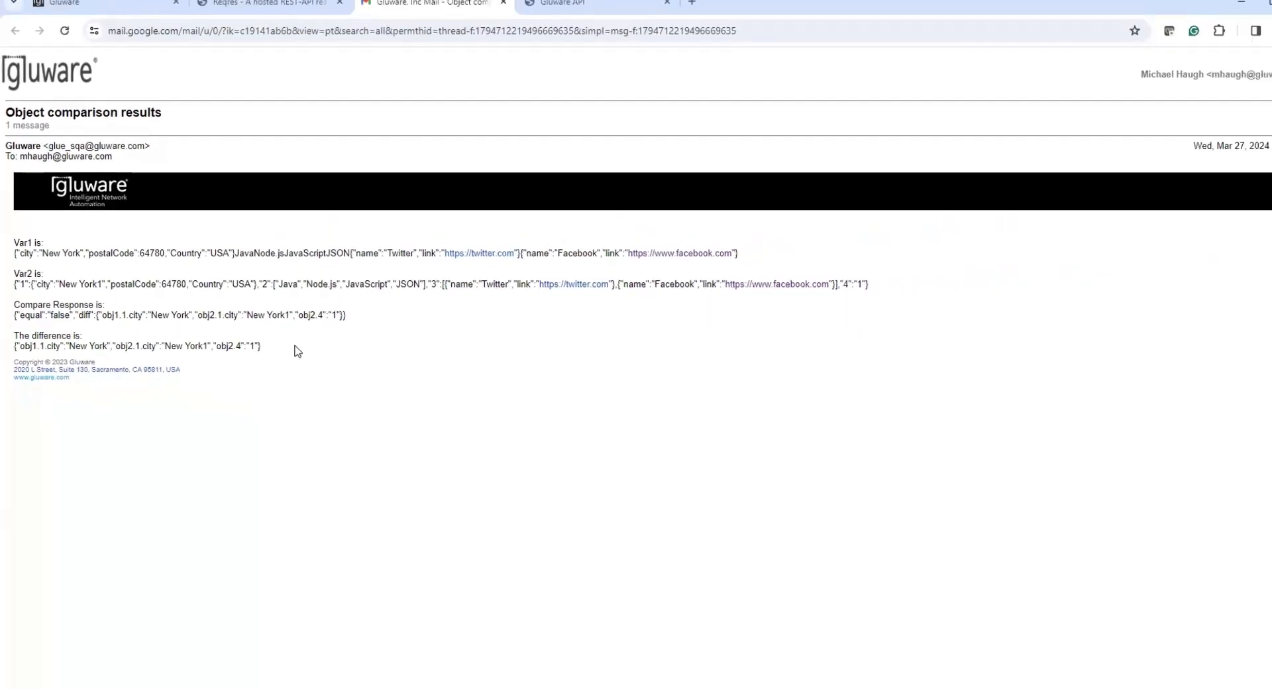
# - Return to Gluware, search the Workflow Library for "object" and open the Object-Compare-ad-hoc-query-demo workflow for editing
pyautogui.click(109, 11)
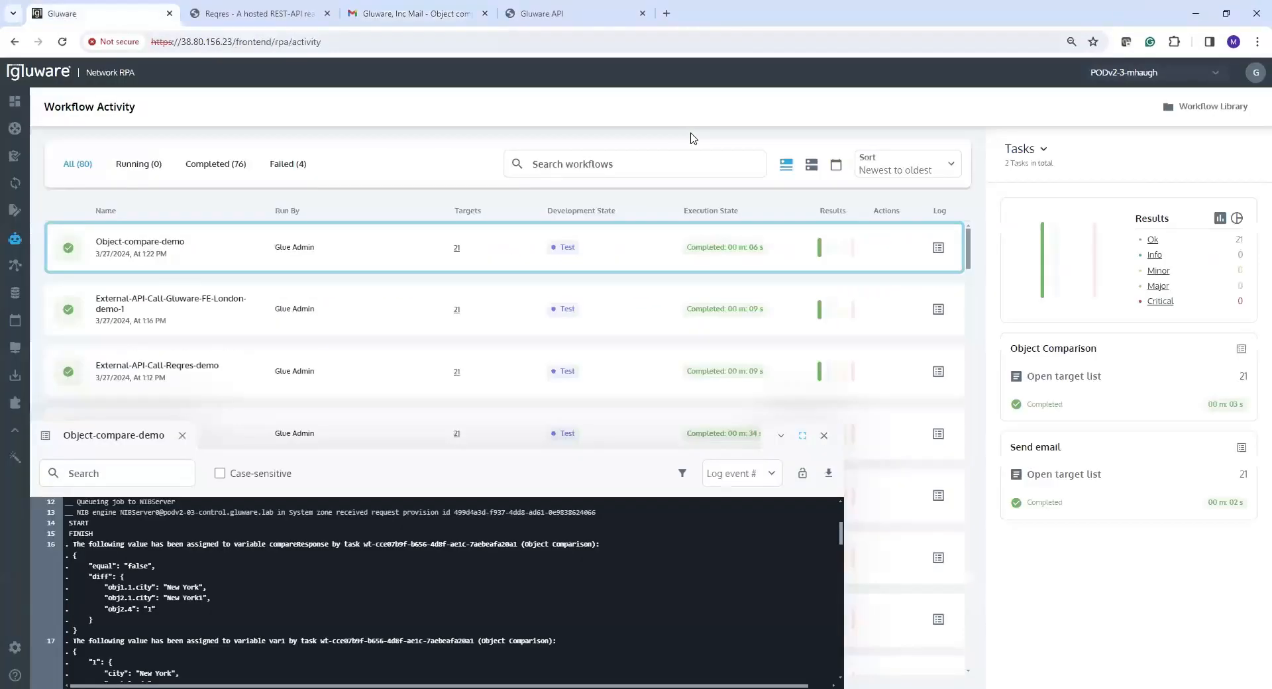
pyautogui.click(1192, 106)
pyautogui.click(967, 163)
pyautogui.write('o')
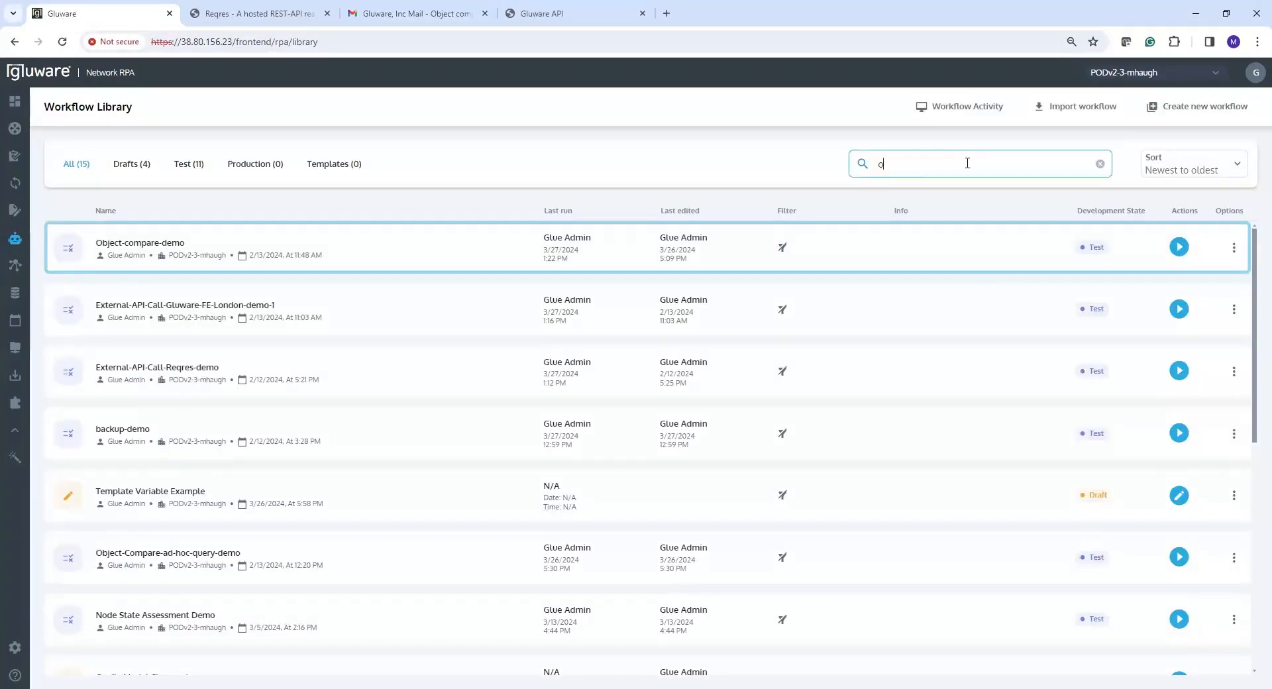
pyautogui.write('bject')
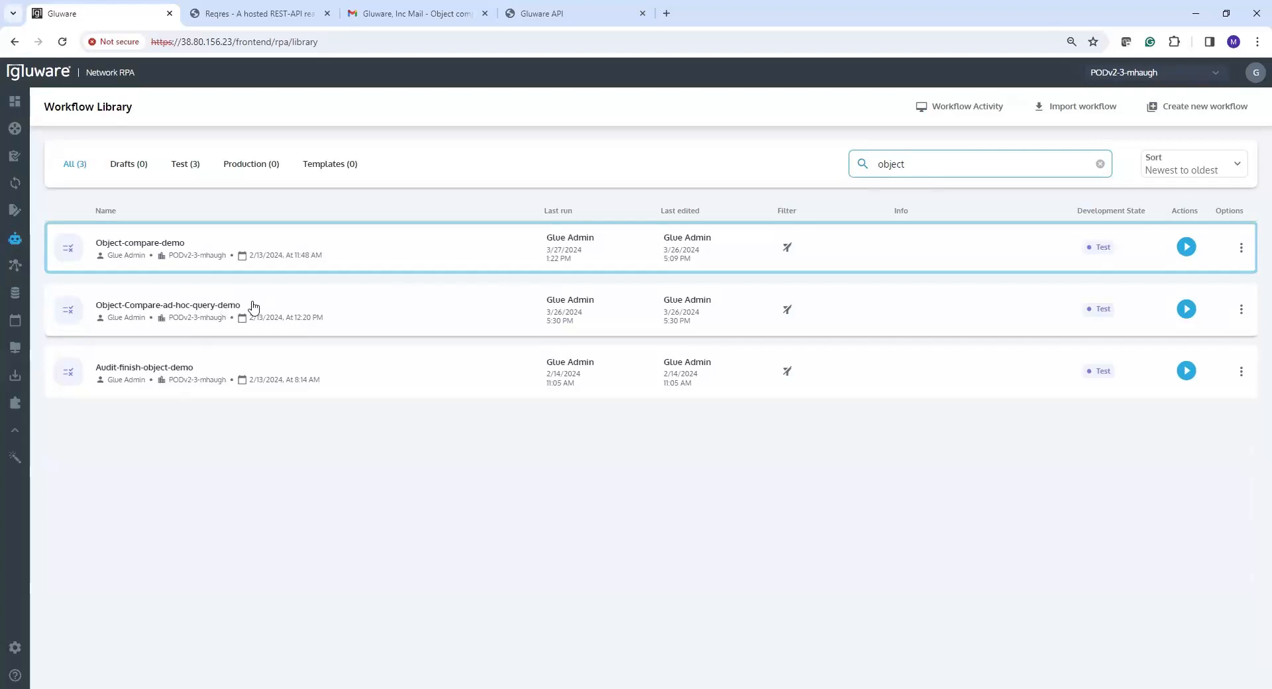
pyautogui.click(1241, 311)
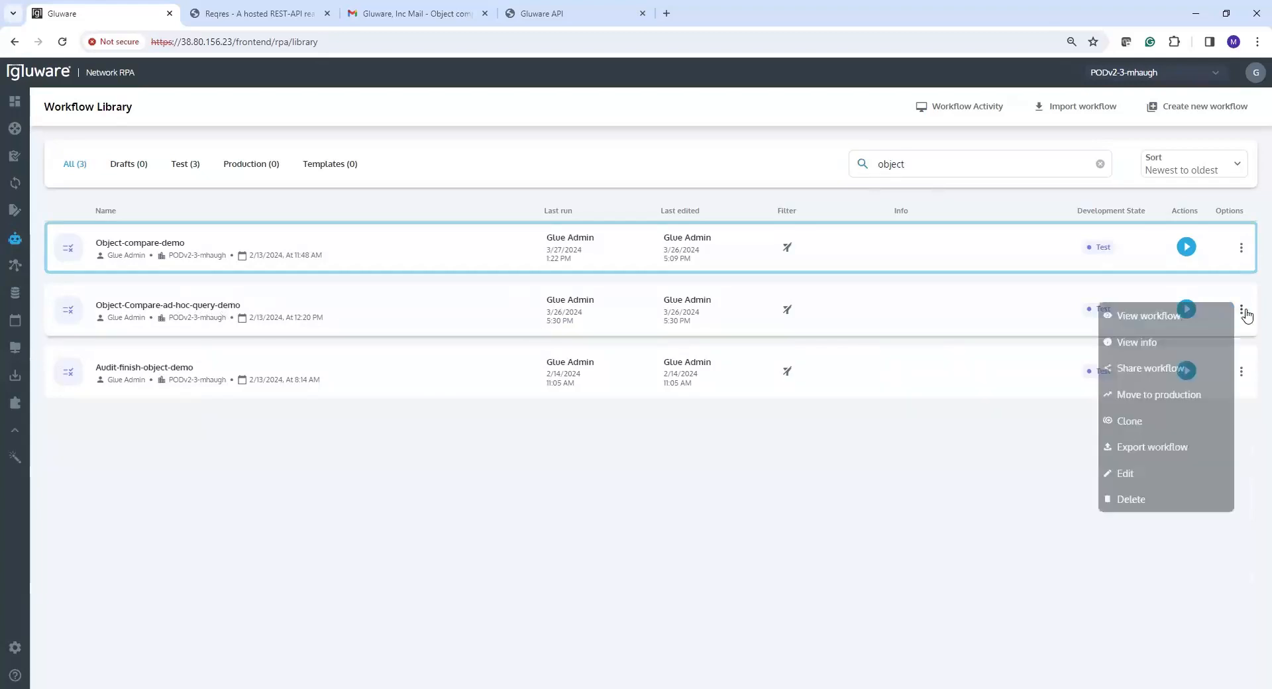
pyautogui.click(1126, 474)
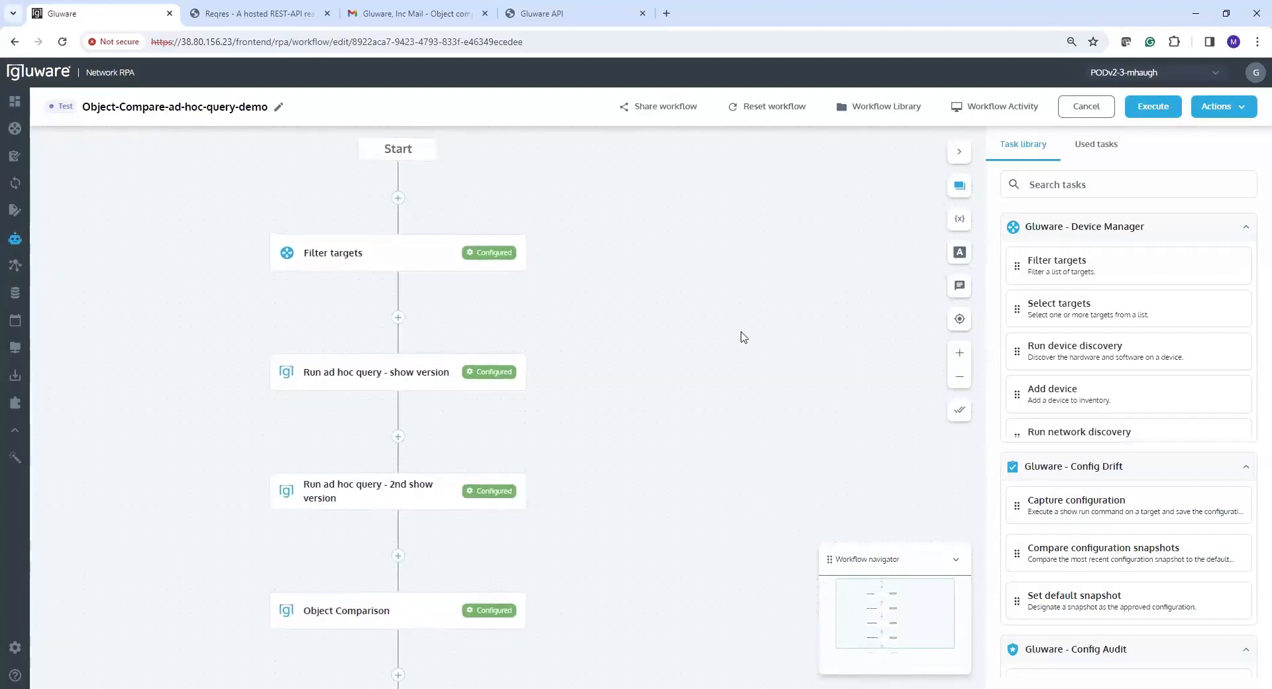
# - Open the Filter targets task and inspect its rule for names containing csr
pyautogui.click(416, 252)
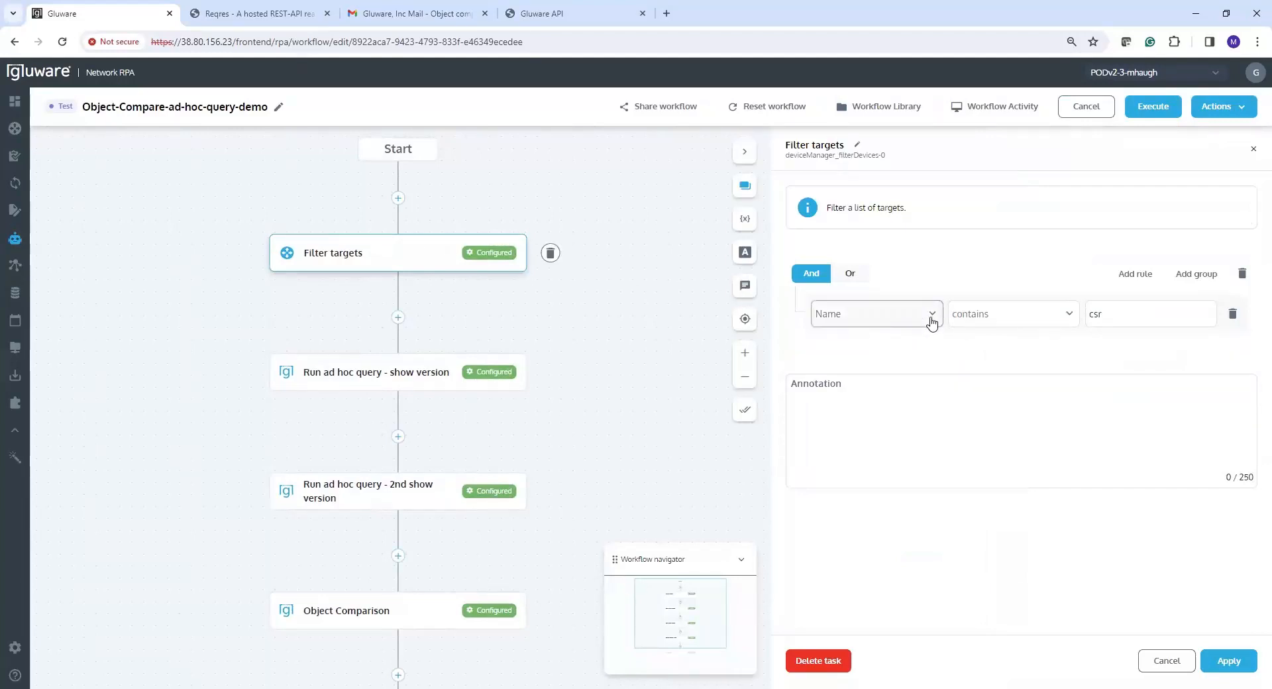
pyautogui.moveTo(1114, 318); pyautogui.dragTo(1090, 317)
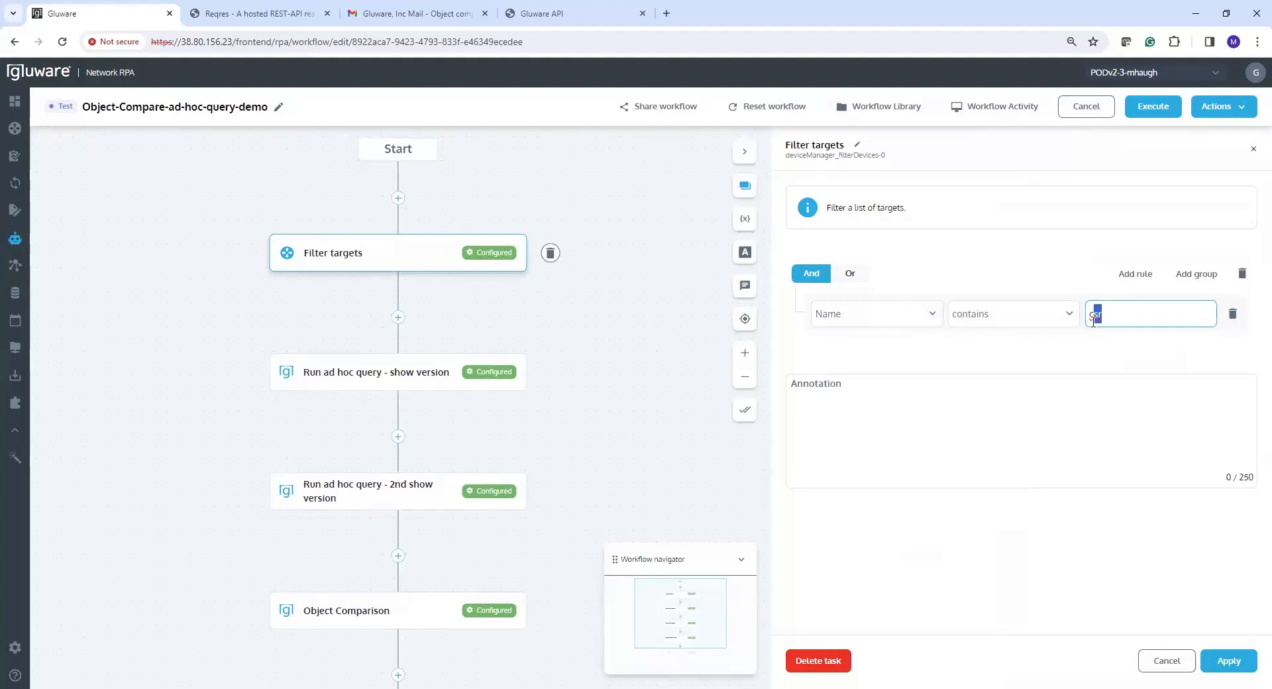
pyautogui.click(669, 304)
# - Inspect the configuration and variables of the Run ad hoc query - show version and Run ad hoc query - 2nd show version tasks
pyautogui.moveTo(613, 339); pyautogui.dragTo(594, 323)
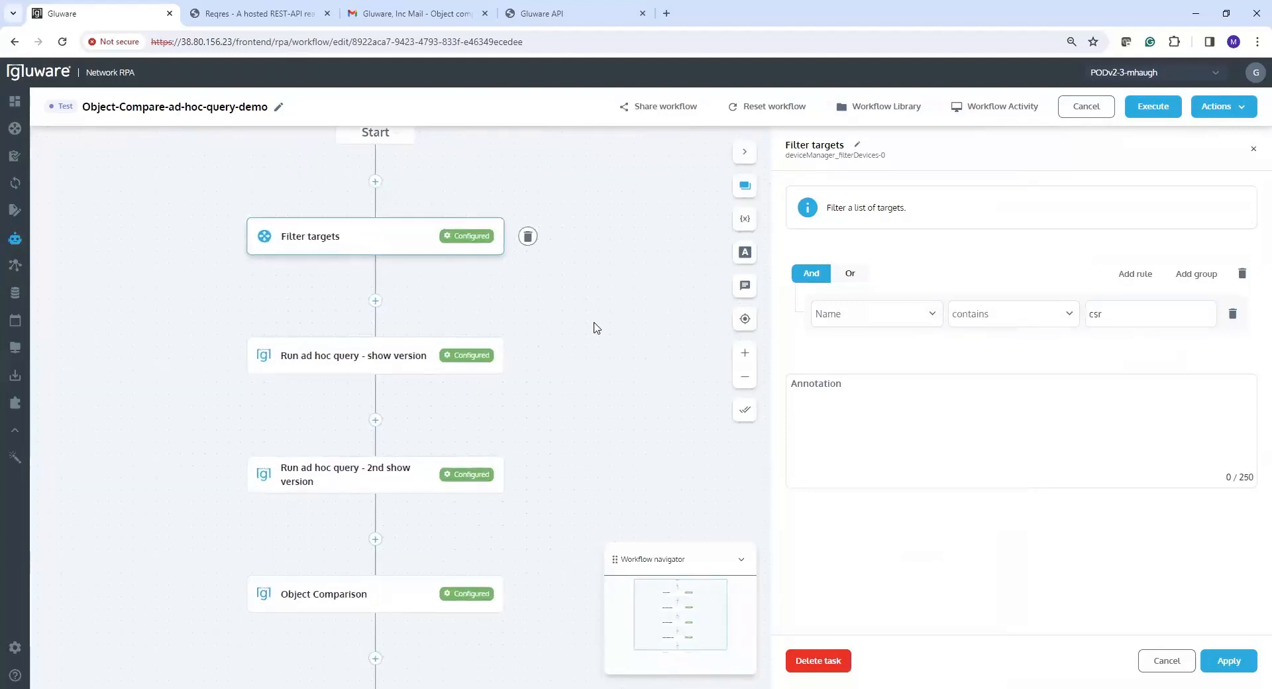
pyautogui.click(366, 359)
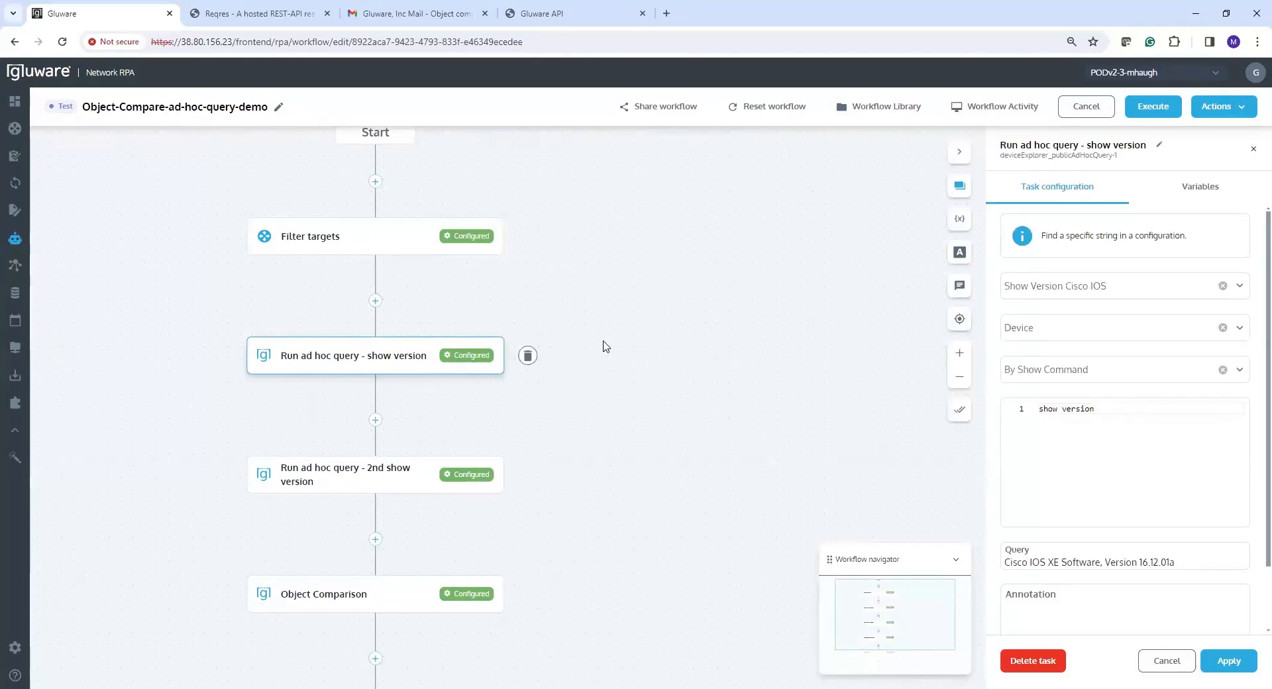
pyautogui.click(1051, 412)
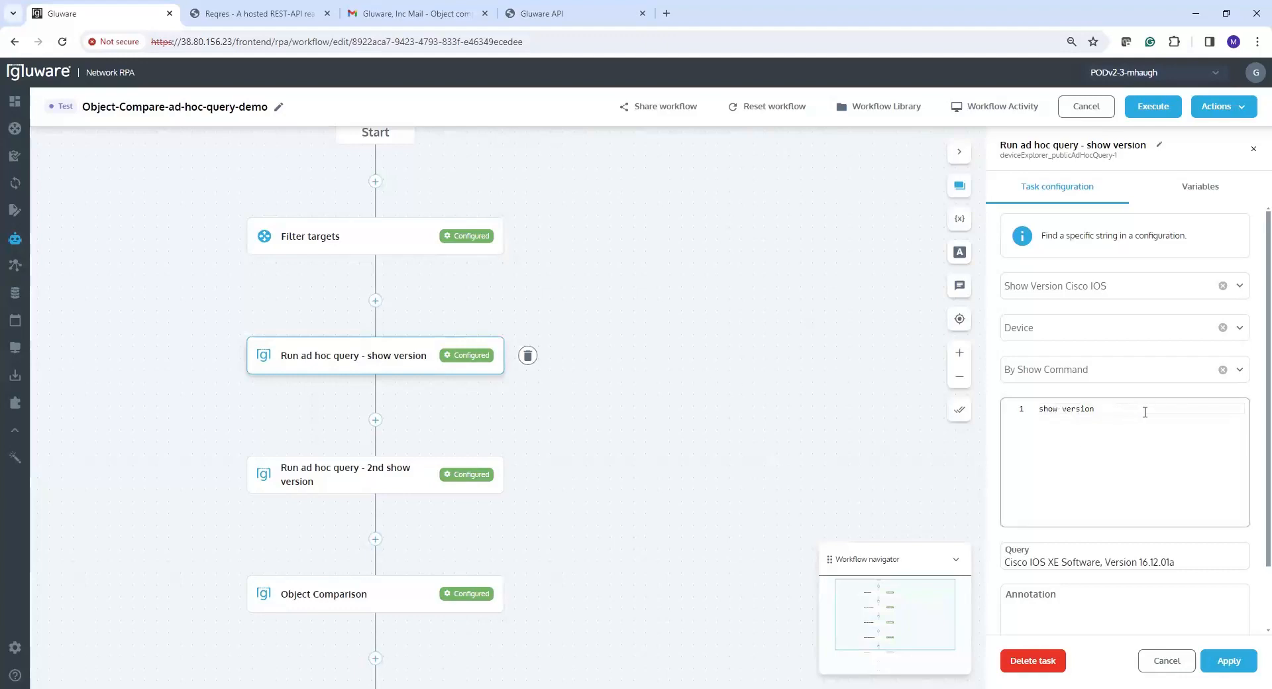
pyautogui.click(1022, 562)
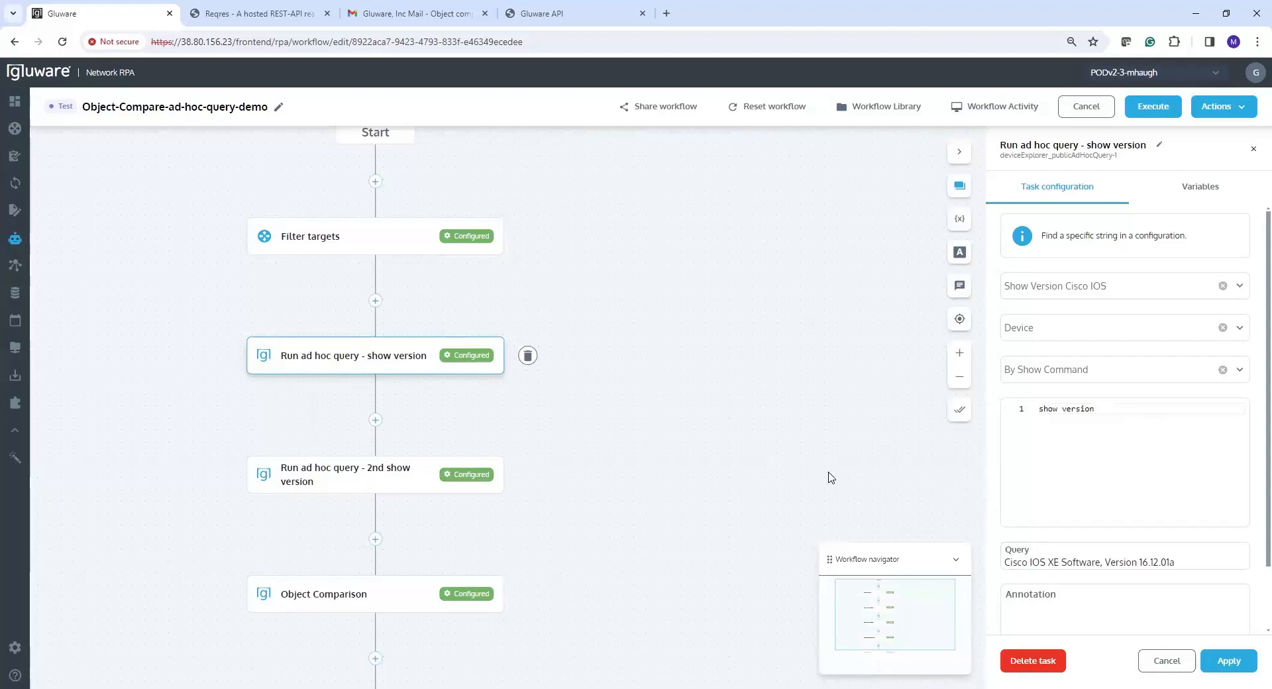
pyautogui.moveTo(723, 450); pyautogui.dragTo(692, 416)
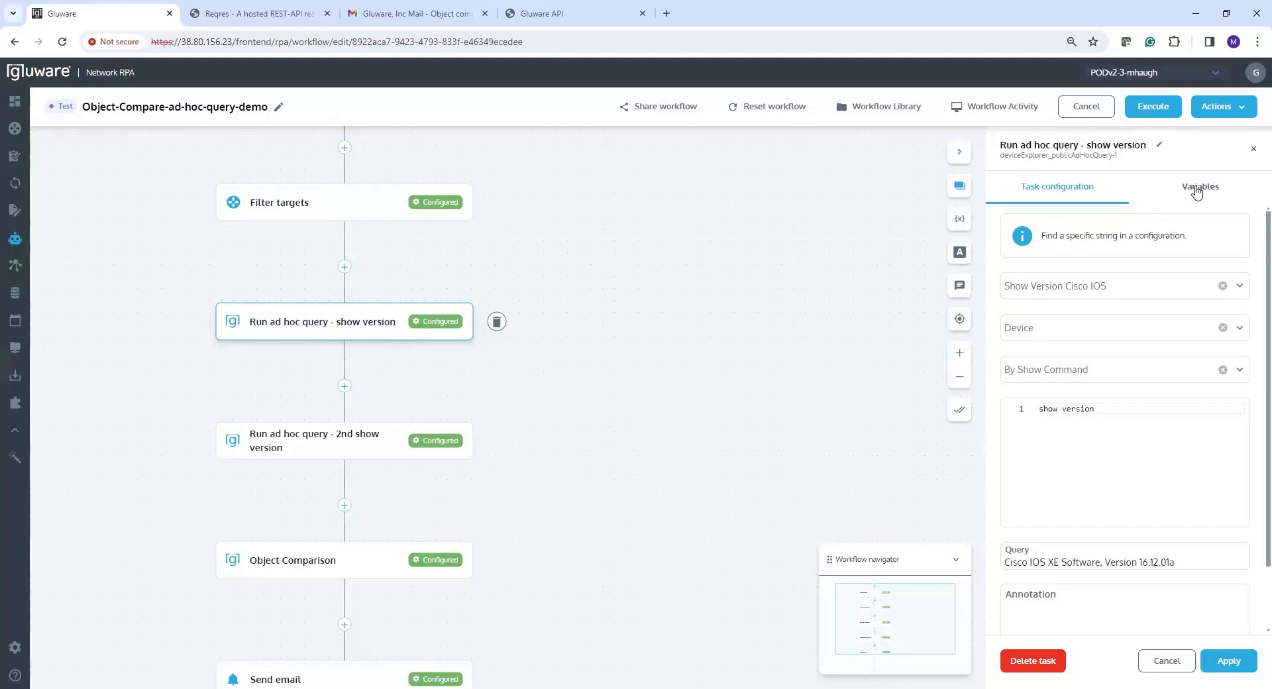
pyautogui.click(1196, 190)
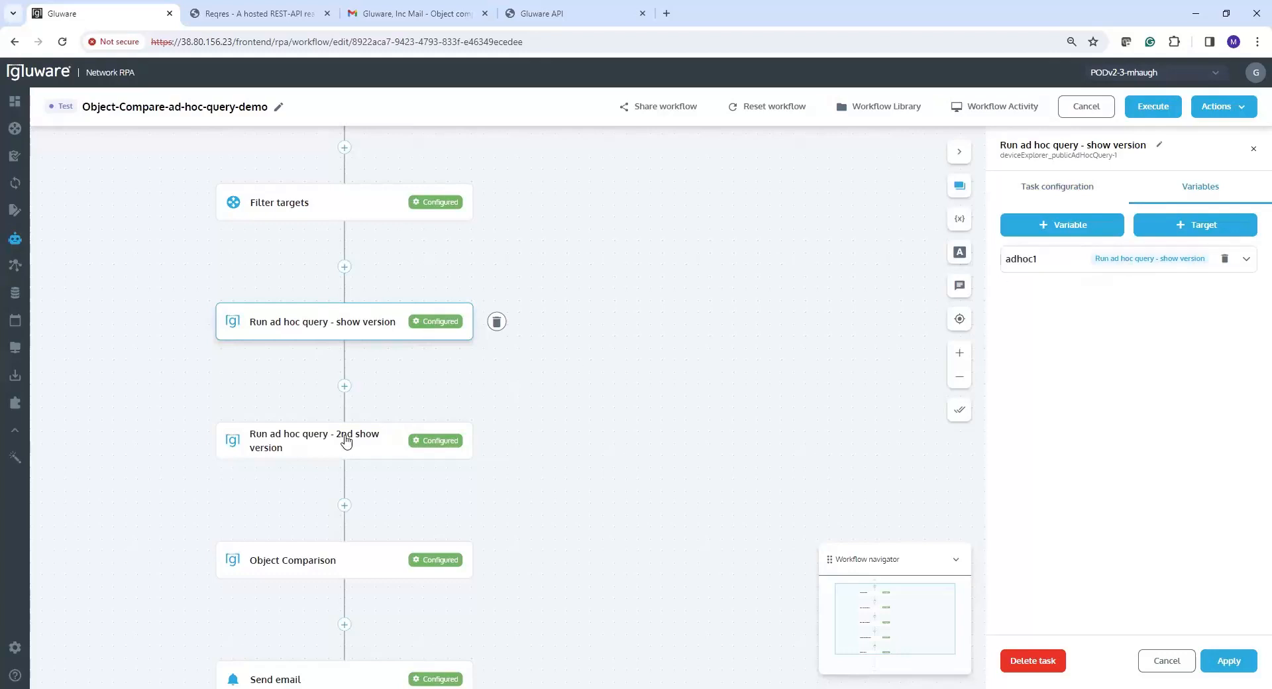
pyautogui.click(316, 447)
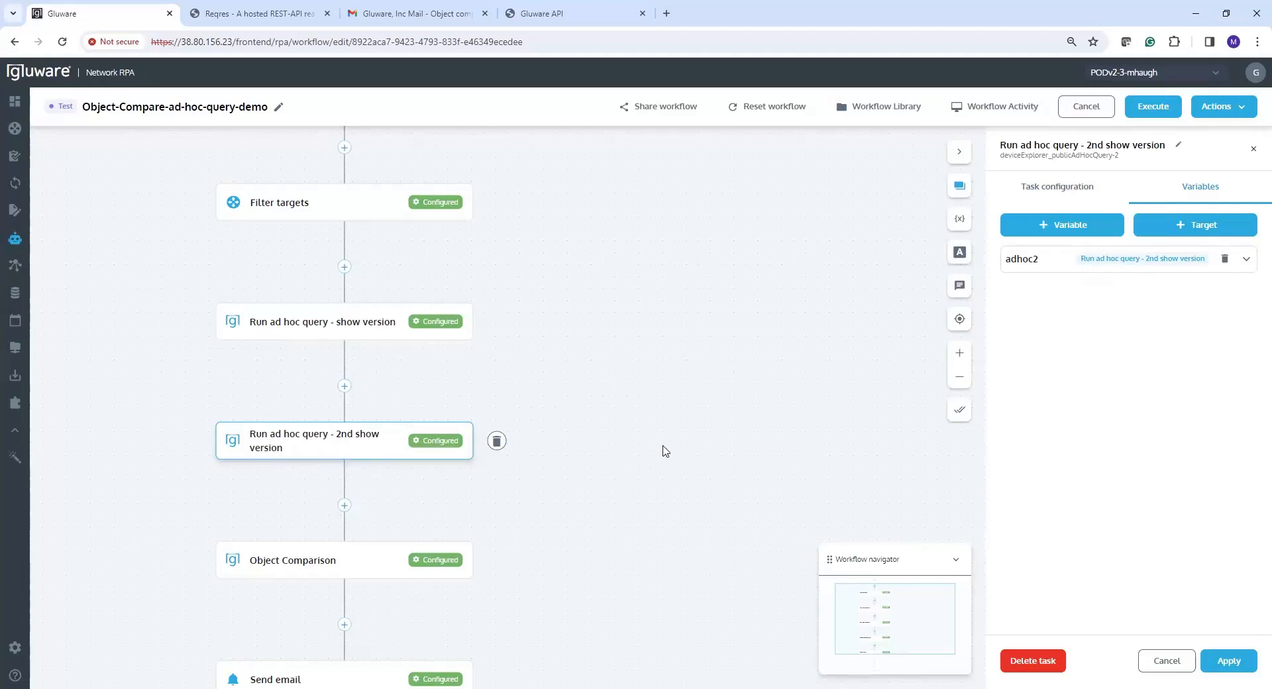
pyautogui.click(1045, 188)
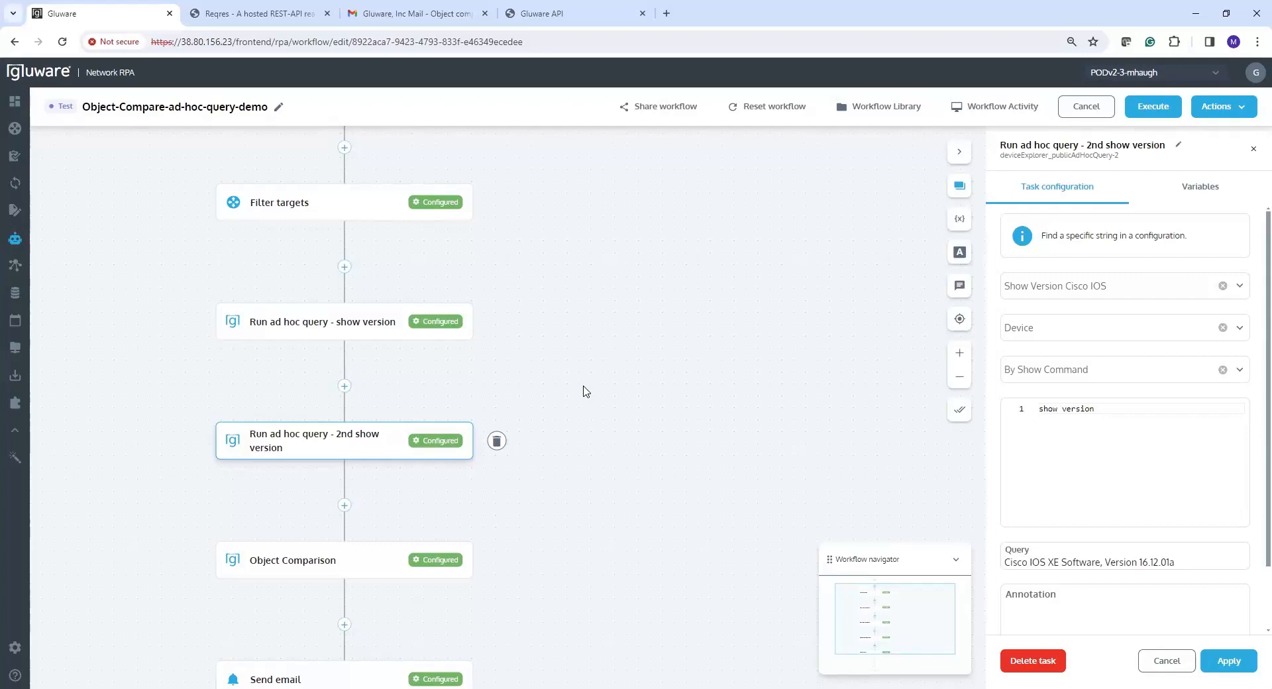
# - Open the Object Comparison task and inspect its configuration comparing adhoc1 with adhoc2, plus its variables and references
pyautogui.moveTo(585, 390)
pyautogui.mouseDown()
pyautogui.moveTo(575, 378)
pyautogui.moveTo(580, 389)
pyautogui.mouseUp()
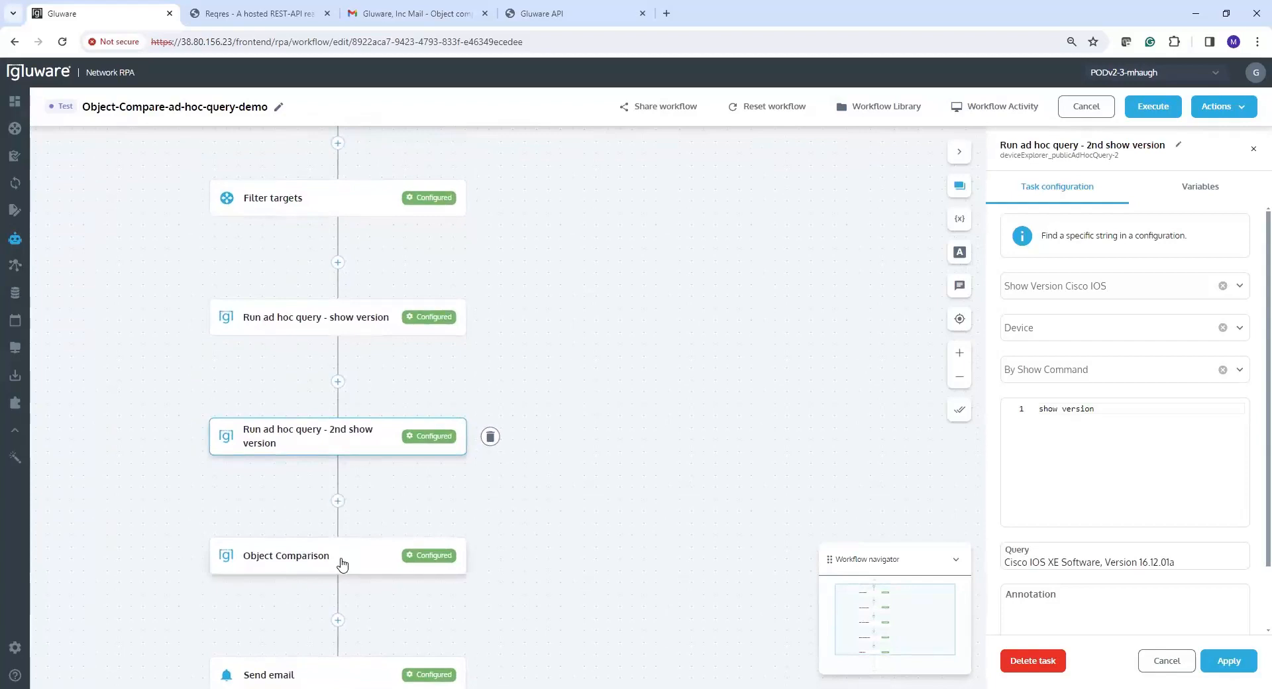
pyautogui.click(345, 565)
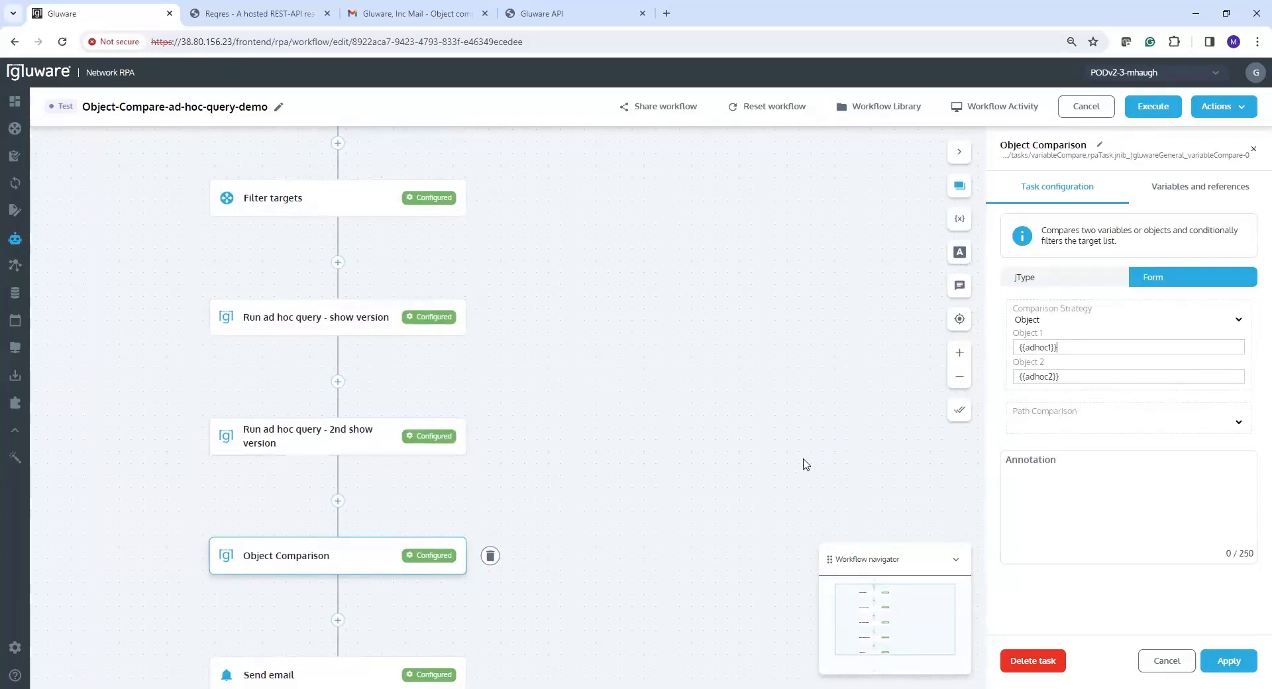
pyautogui.scroll(-1, 659, 503)
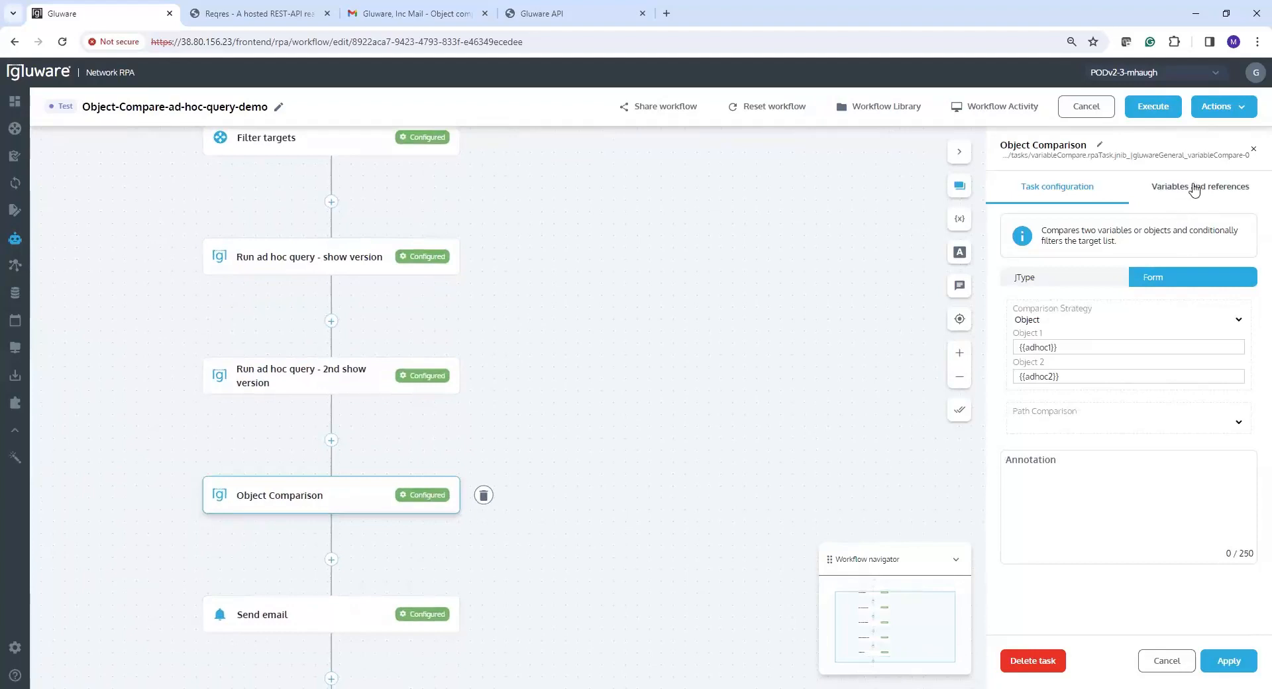
pyautogui.click(1194, 189)
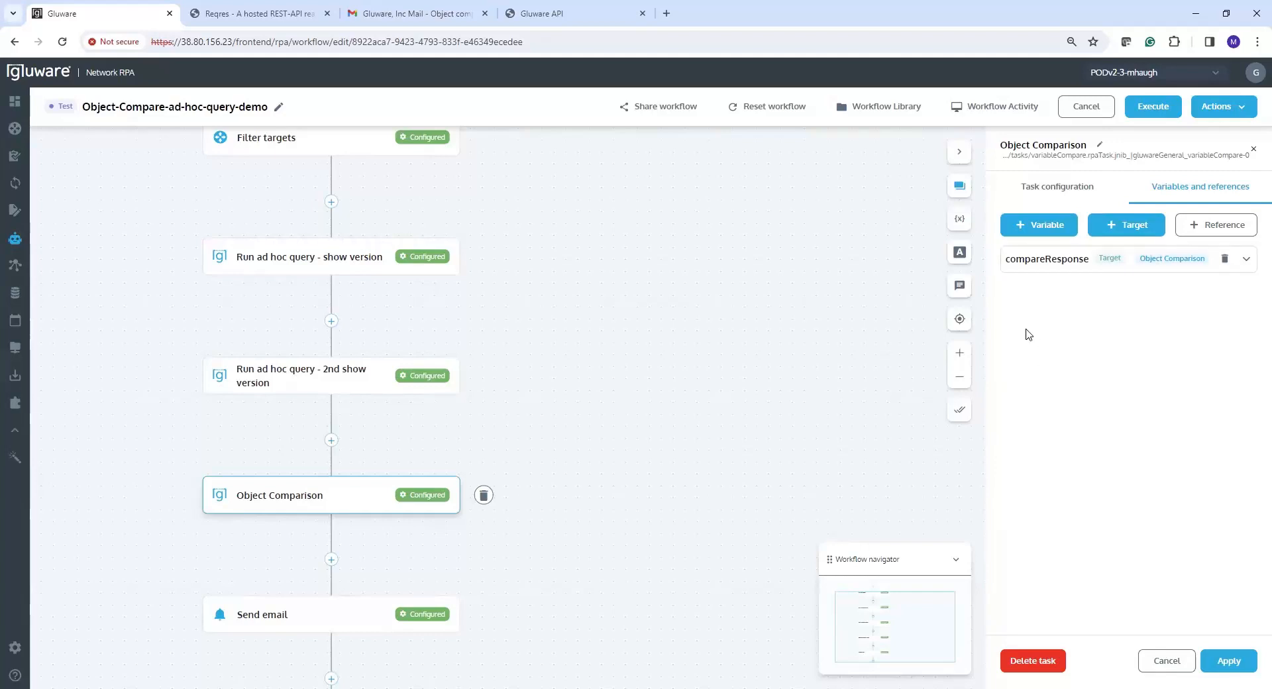
# - Open the Send email task and review its message body, including the device loop, device.name and compareResponse.equal variables
pyautogui.click(377, 621)
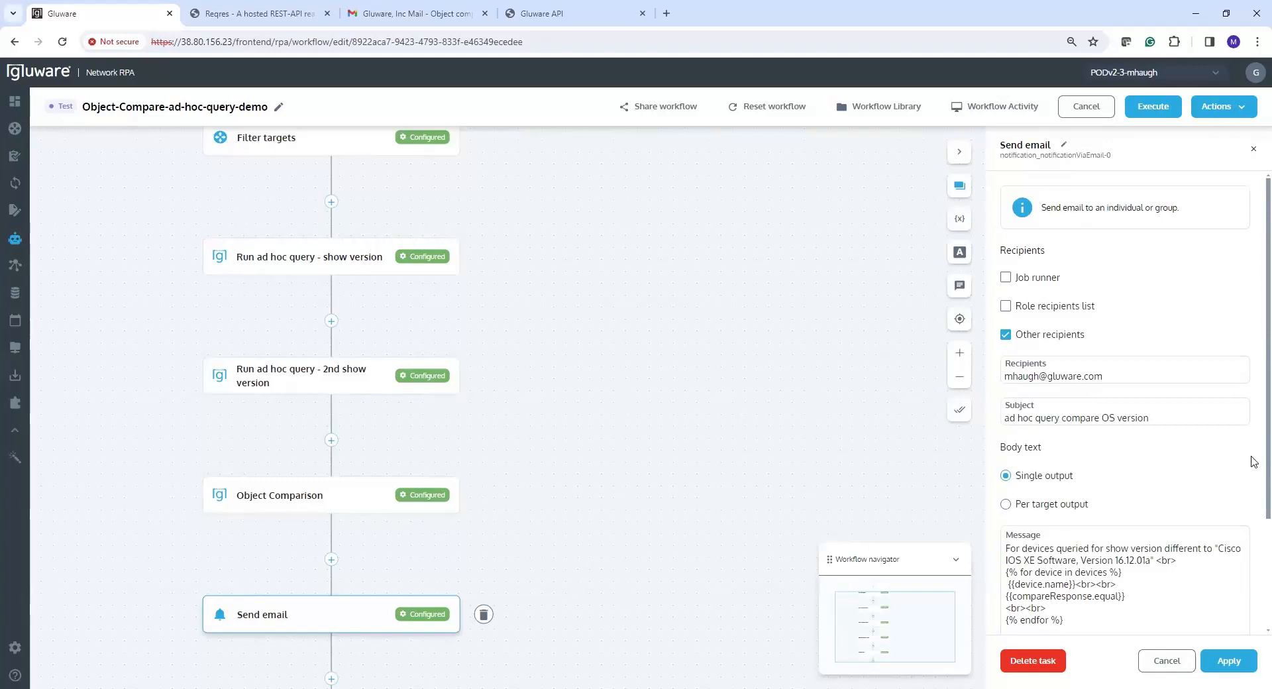
pyautogui.scroll(-1, 1253, 500)
pyautogui.scroll(-3, 1253, 500)
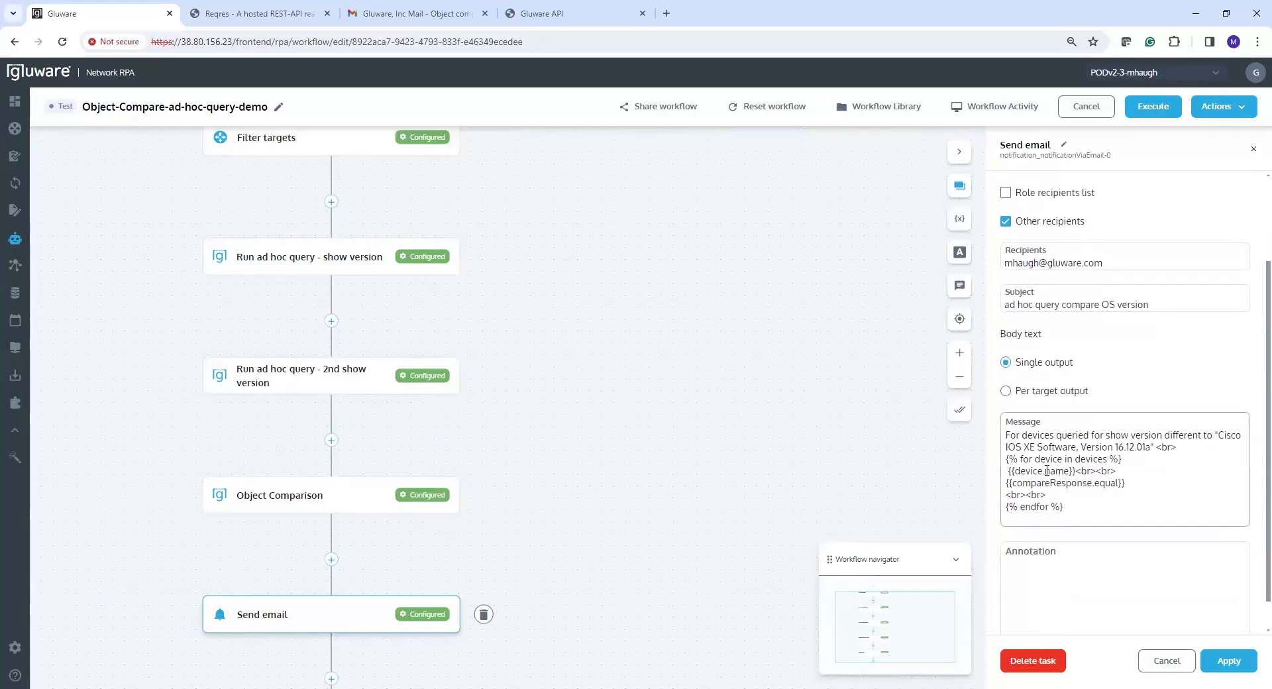
pyautogui.moveTo(1008, 471); pyautogui.dragTo(1149, 470)
pyautogui.click(1149, 470)
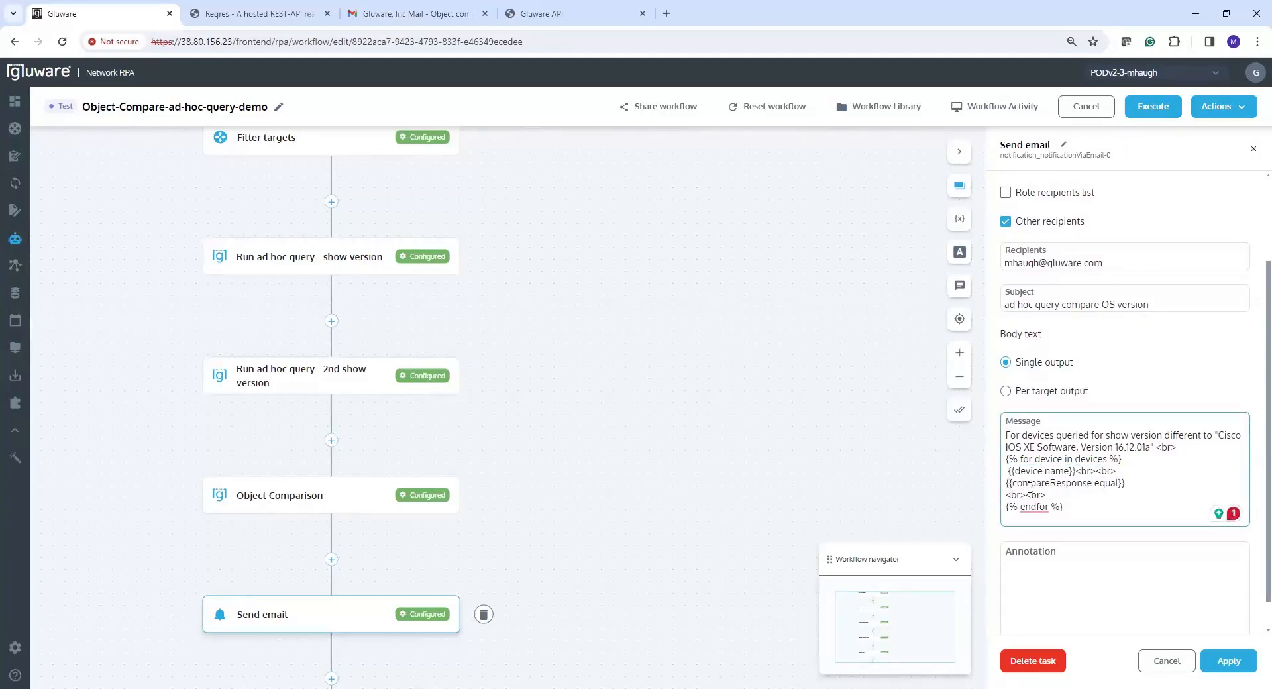
pyautogui.moveTo(1009, 483); pyautogui.dragTo(1144, 478)
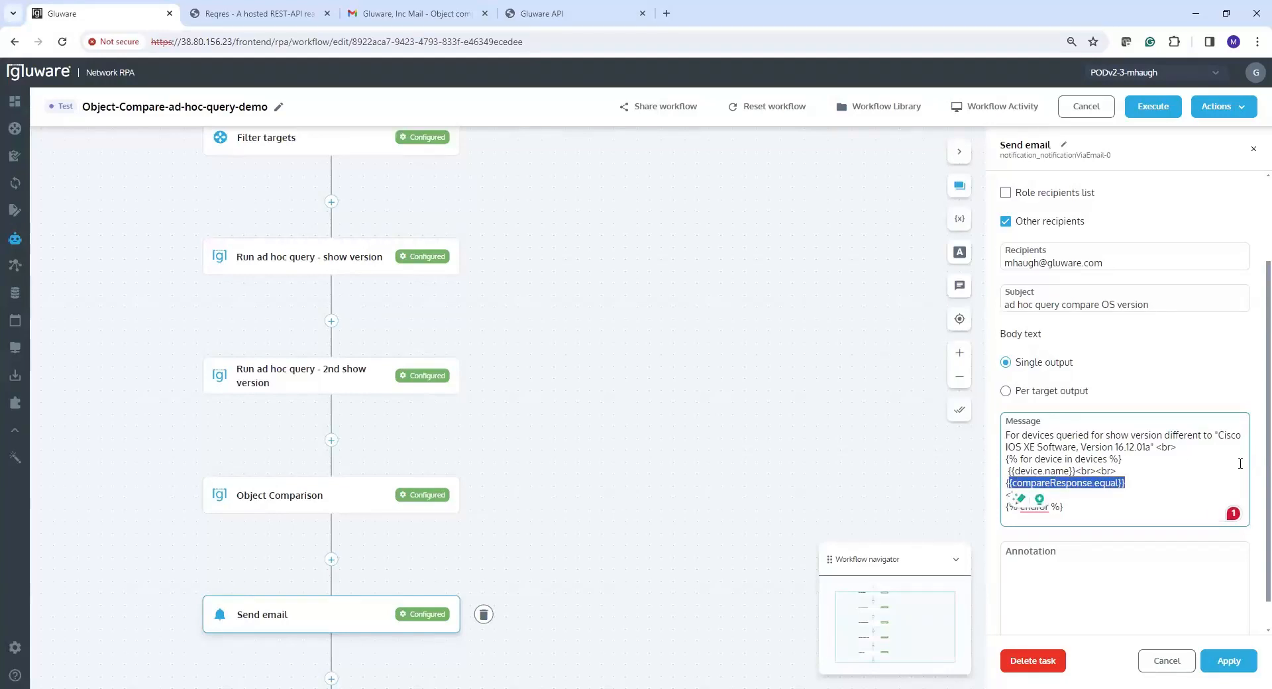
pyautogui.click(1148, 475)
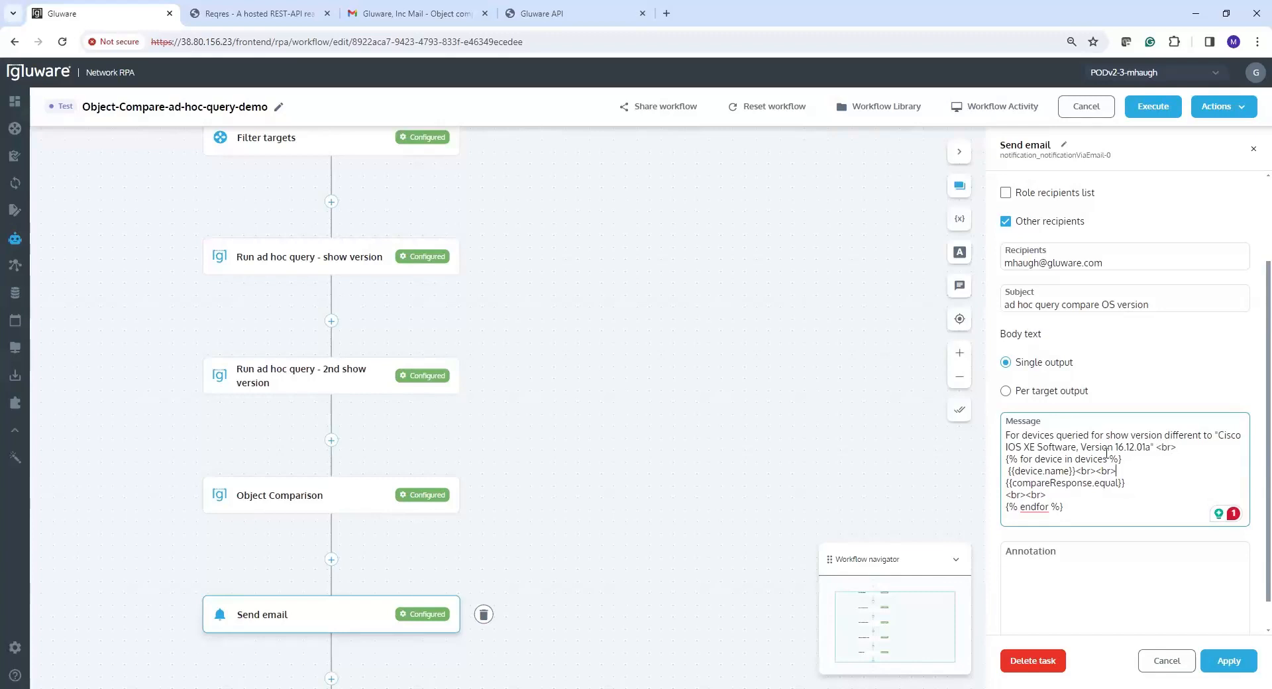
pyautogui.moveTo(1005, 458); pyautogui.dragTo(1137, 458)
pyautogui.click(1148, 475)
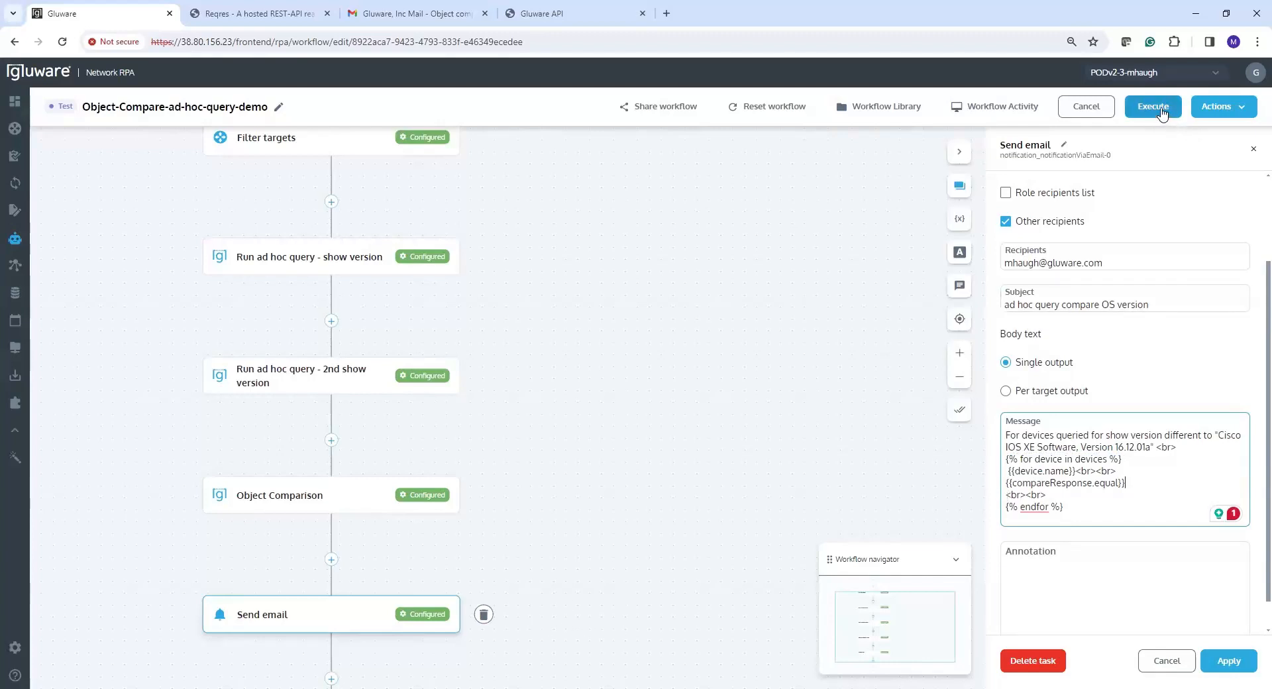
# - Execute the Object-Compare-ad-hoc-query-demo workflow without prefiltering targets and open its run's log enlarged from Workflow Activity
pyautogui.click(1161, 114)
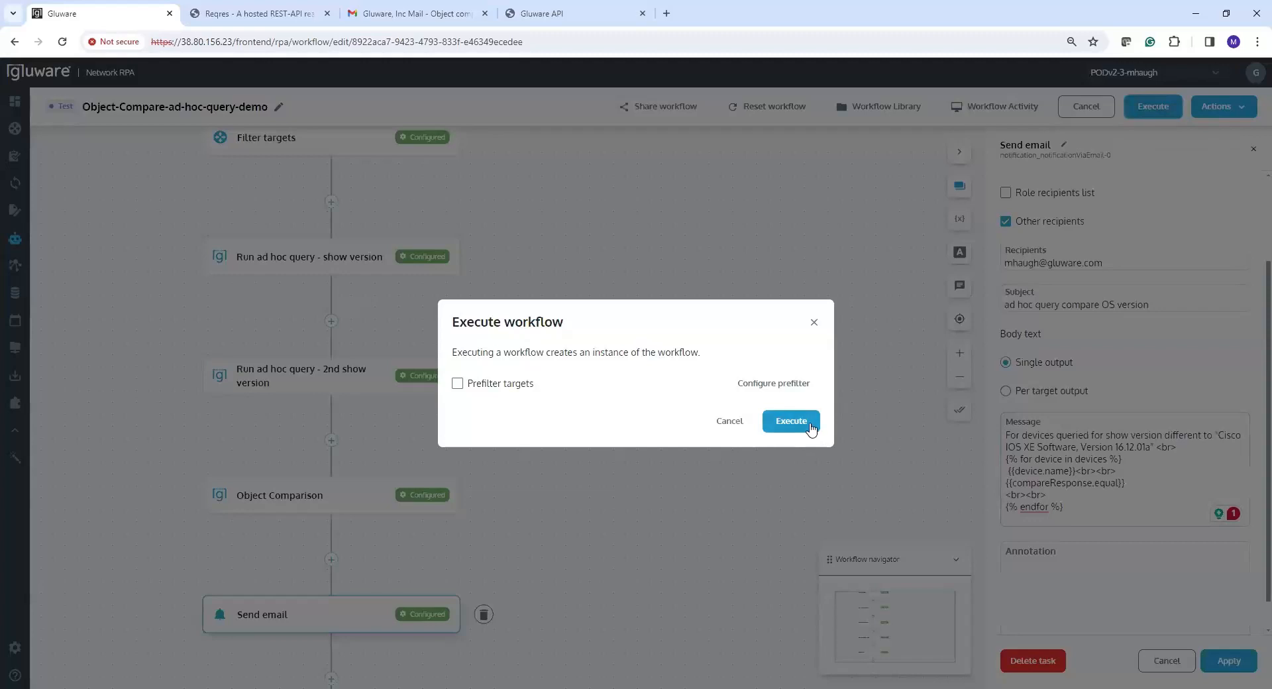
pyautogui.click(810, 426)
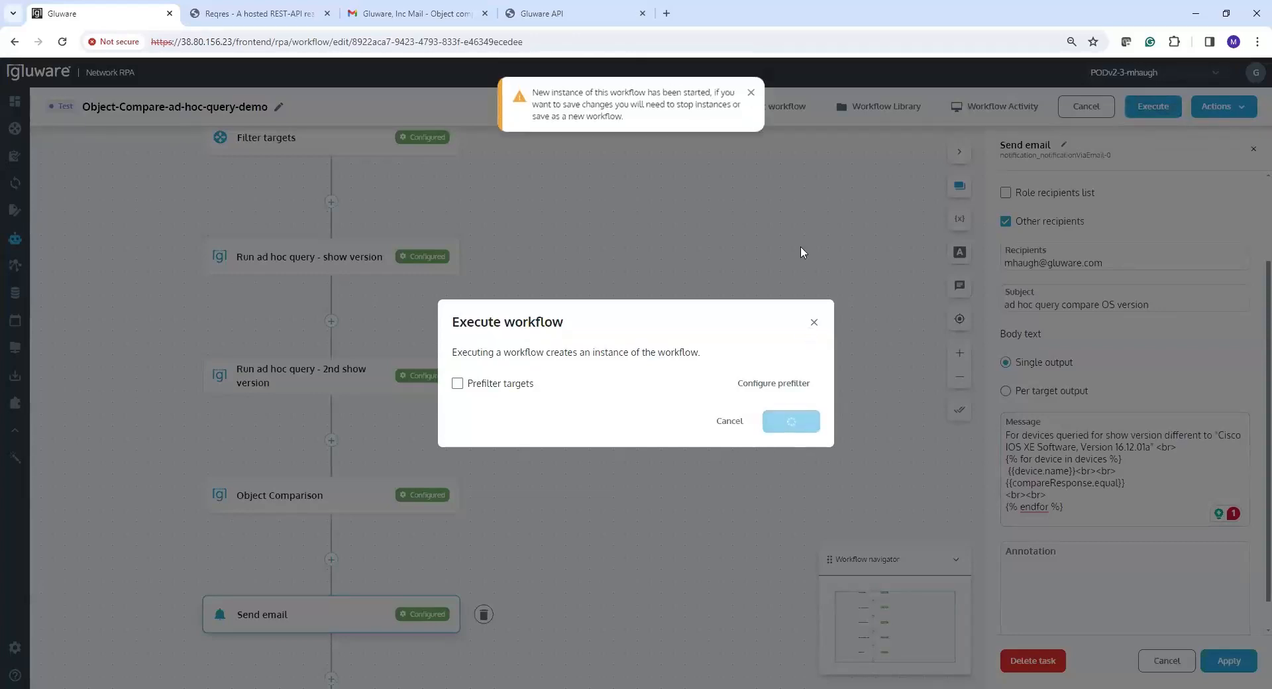
pyautogui.click(673, 411)
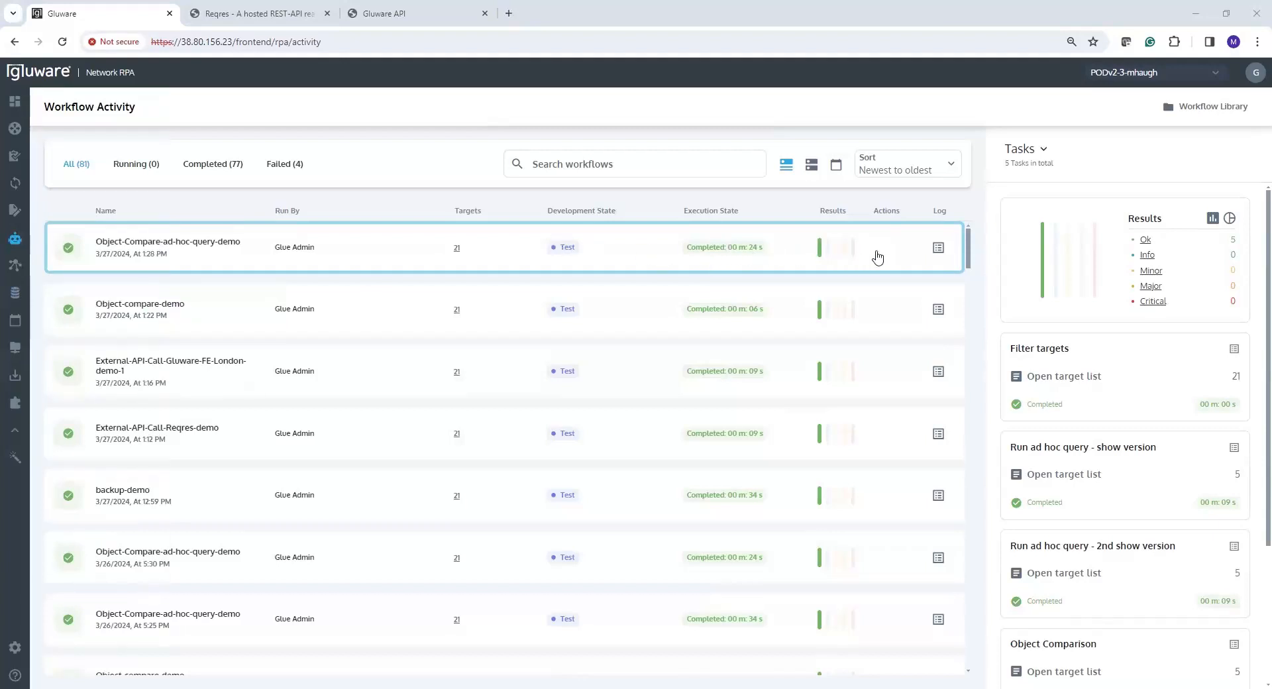
pyautogui.click(935, 251)
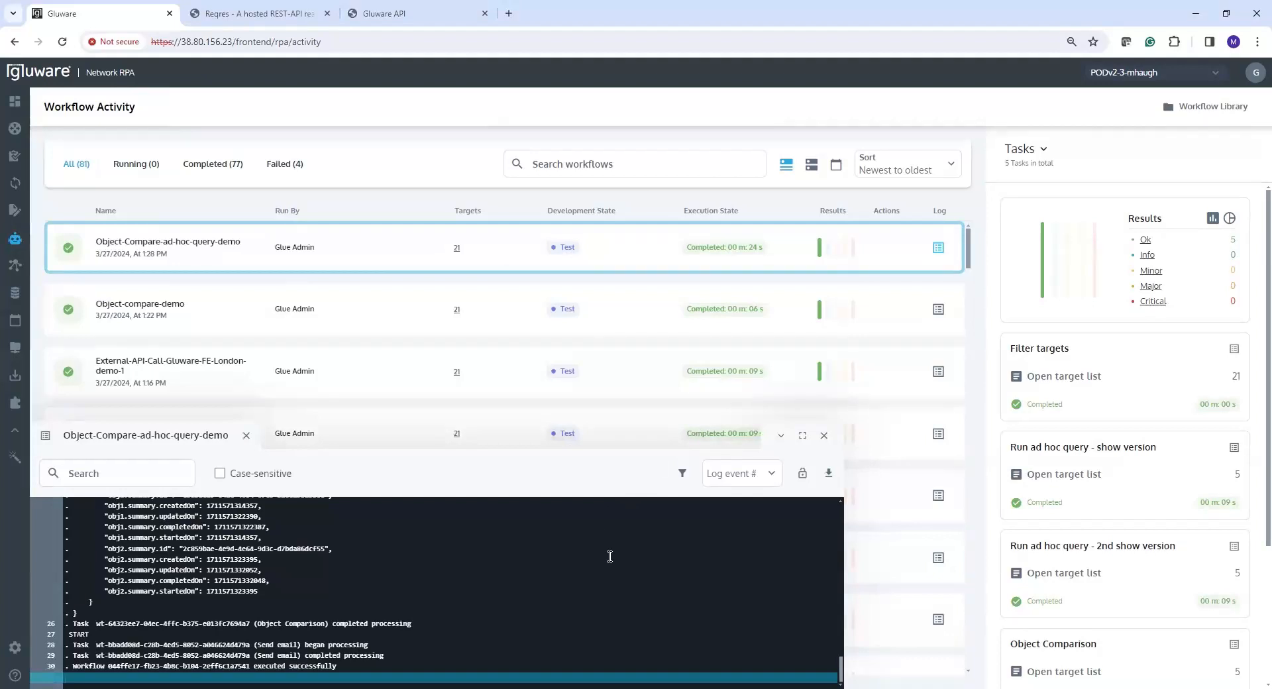
pyautogui.click(801, 437)
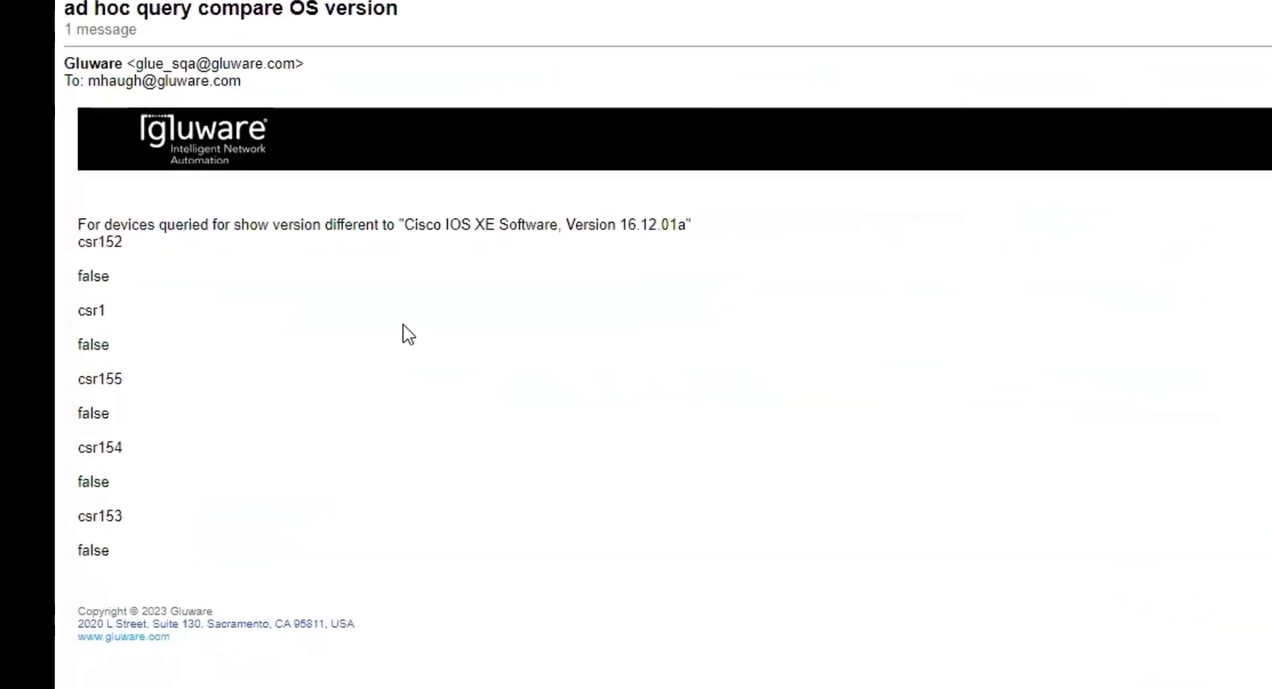
# - Review the ad hoc query compare OS version email, examining its heading line and the comparison result listed for each device
pyautogui.moveTo(78, 224); pyautogui.dragTo(728, 229)
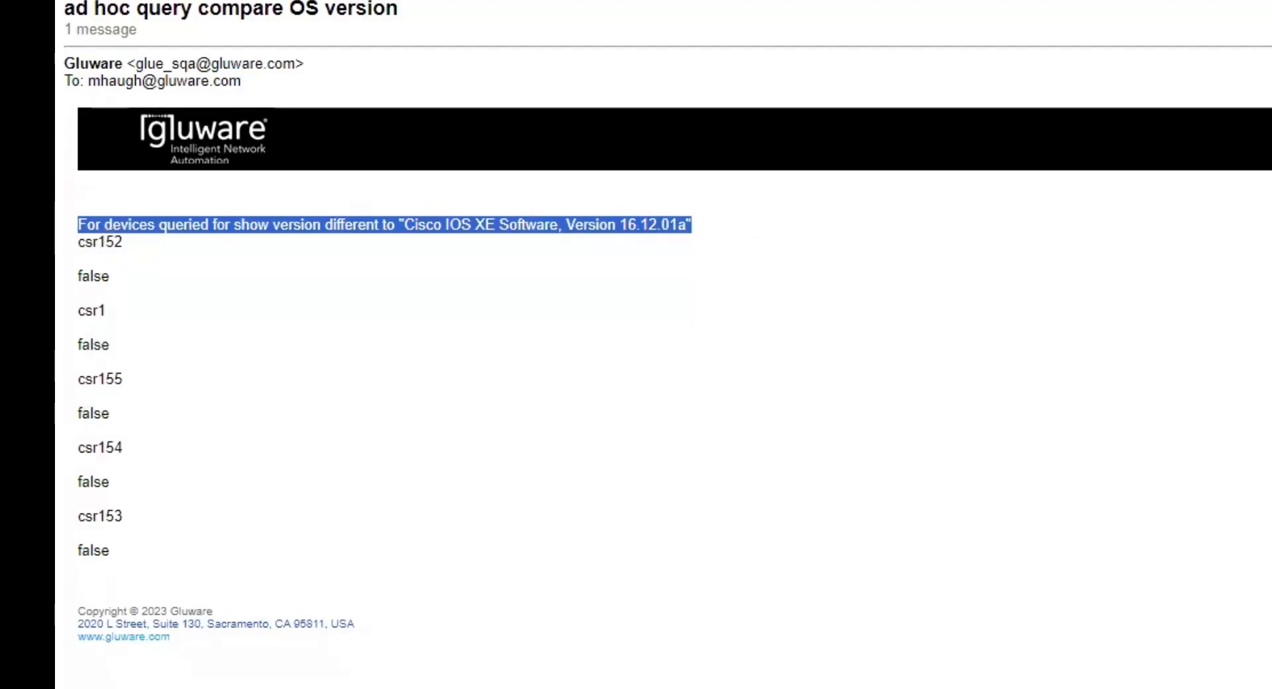
pyautogui.moveTo(78, 276); pyautogui.dragTo(109, 277)
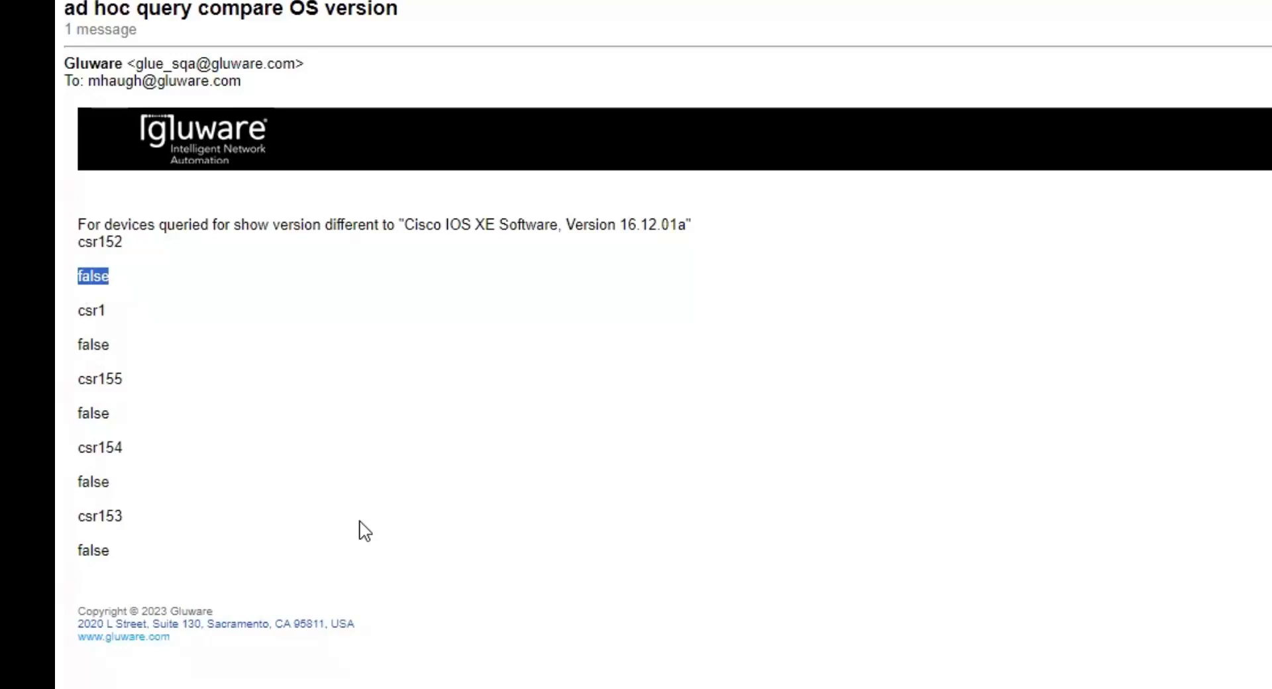
pyautogui.click(262, 478)
pyautogui.moveTo(80, 224); pyautogui.dragTo(210, 511)
pyautogui.click(369, 439)
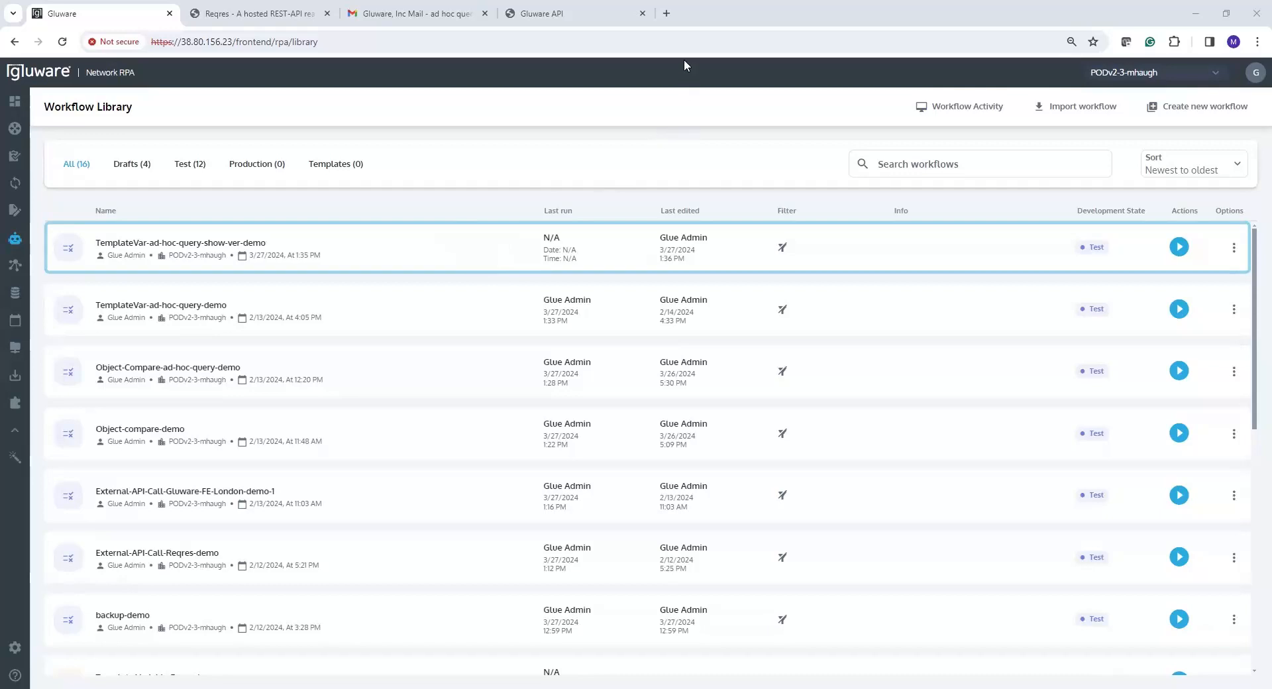
# - Open liquidjs.com in a new browser tab, look over the home page and examine the sample template in the Playground
pyautogui.click(668, 14)
pyautogui.write('liquidjs.com')
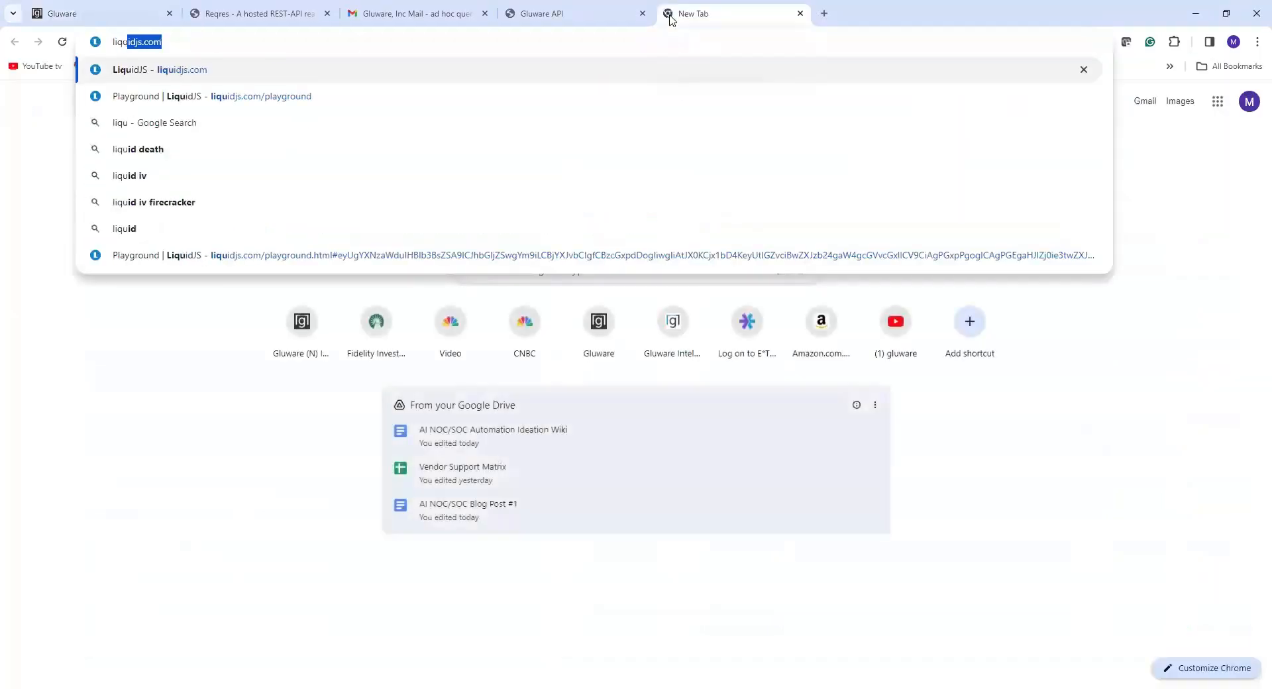
pyautogui.press('Return')
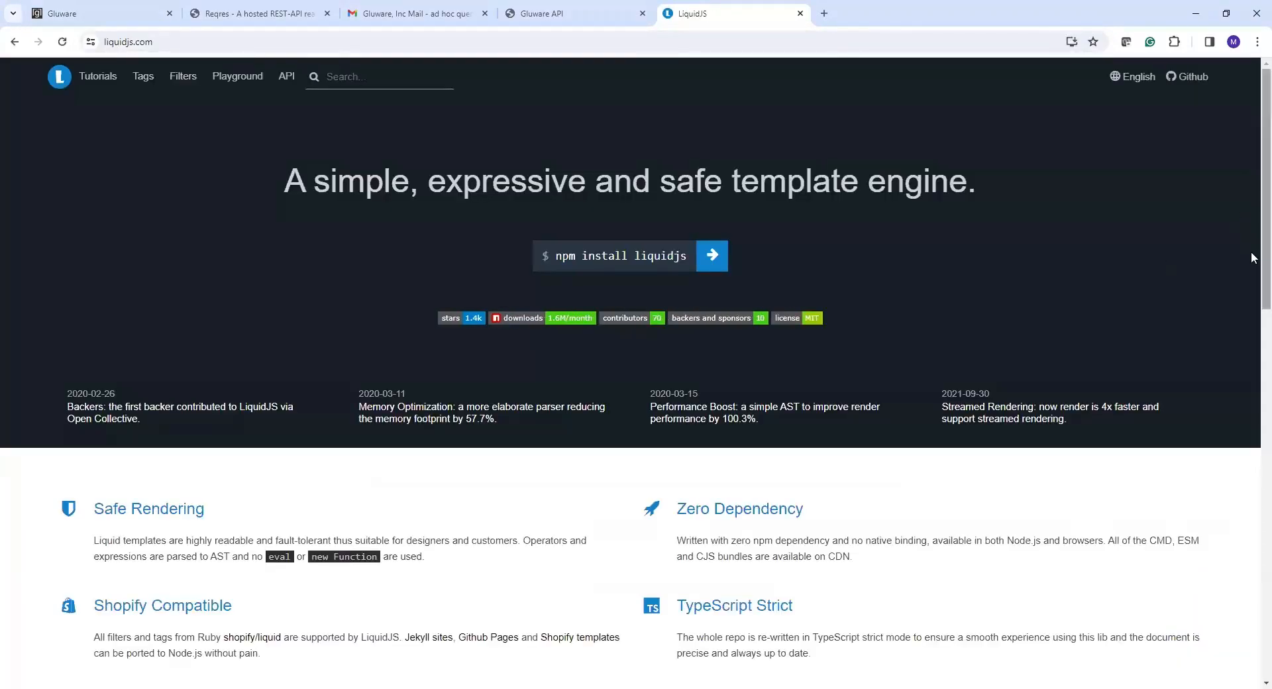
pyautogui.scroll(-2, 1251, 296)
pyautogui.scroll(-3, 1250, 295)
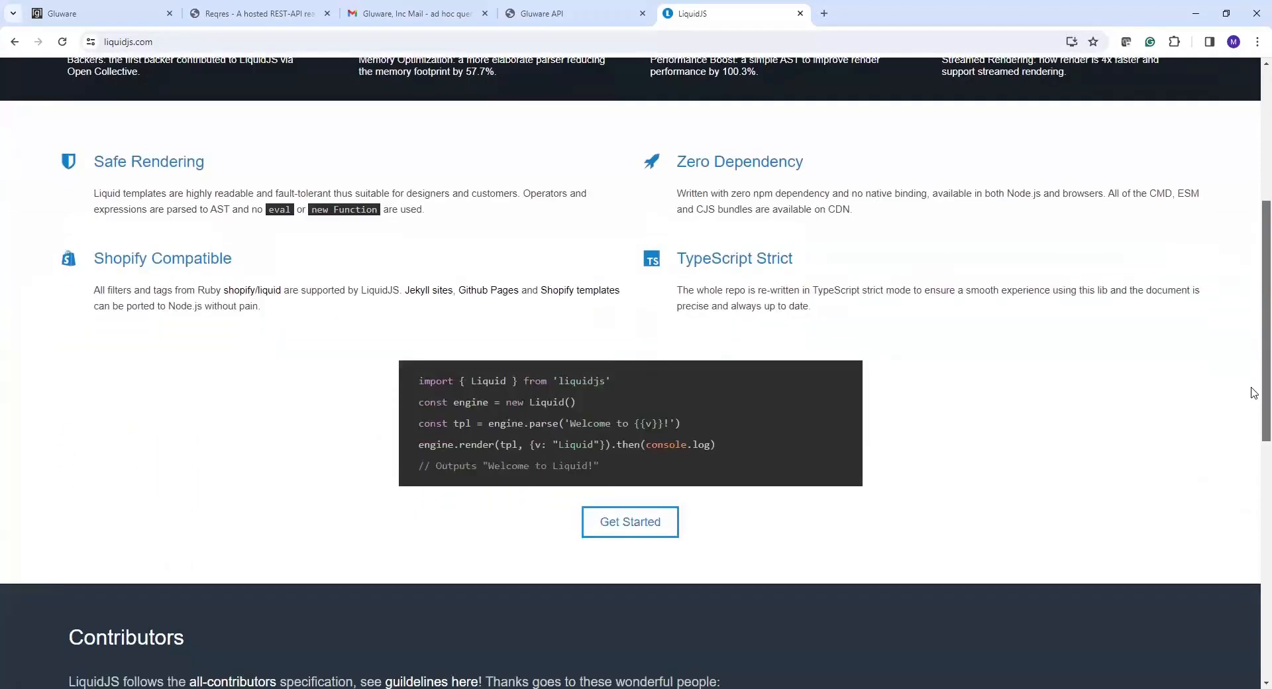
pyautogui.scroll(2, 1253, 298)
pyautogui.scroll(-2, 1254, 369)
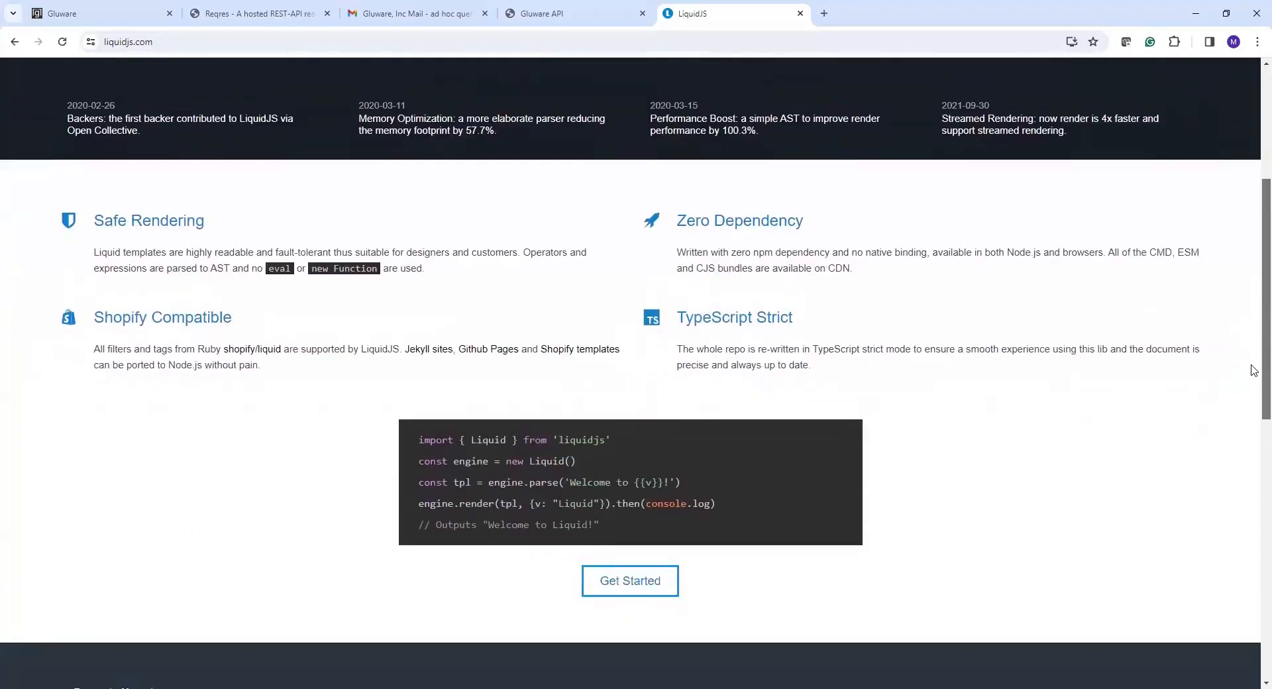
pyautogui.scroll(4, 1254, 337)
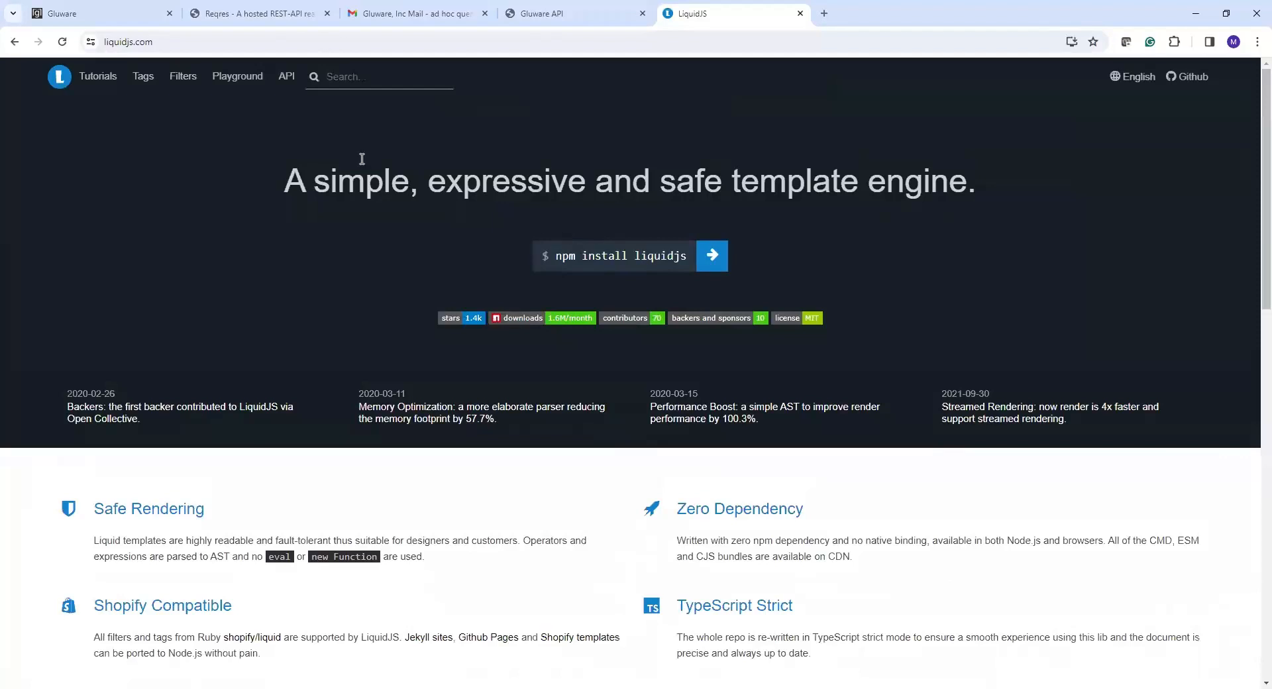
pyautogui.click(237, 77)
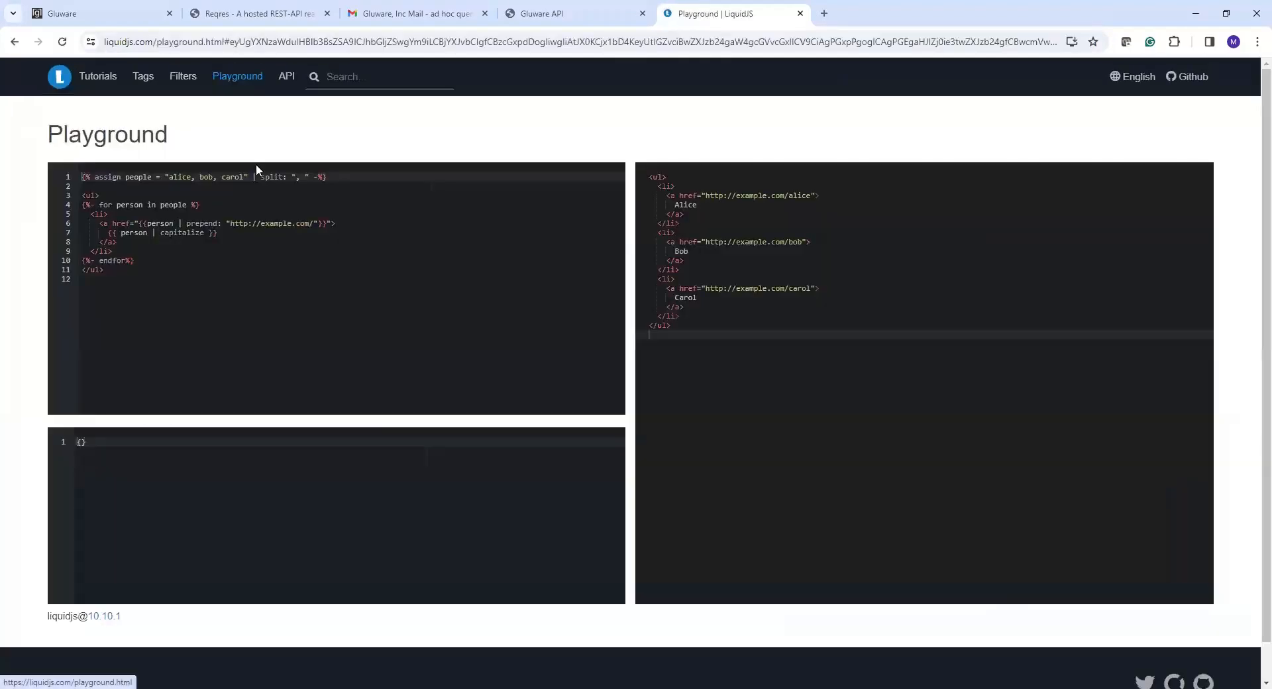
pyautogui.moveTo(83, 175); pyautogui.dragTo(225, 287)
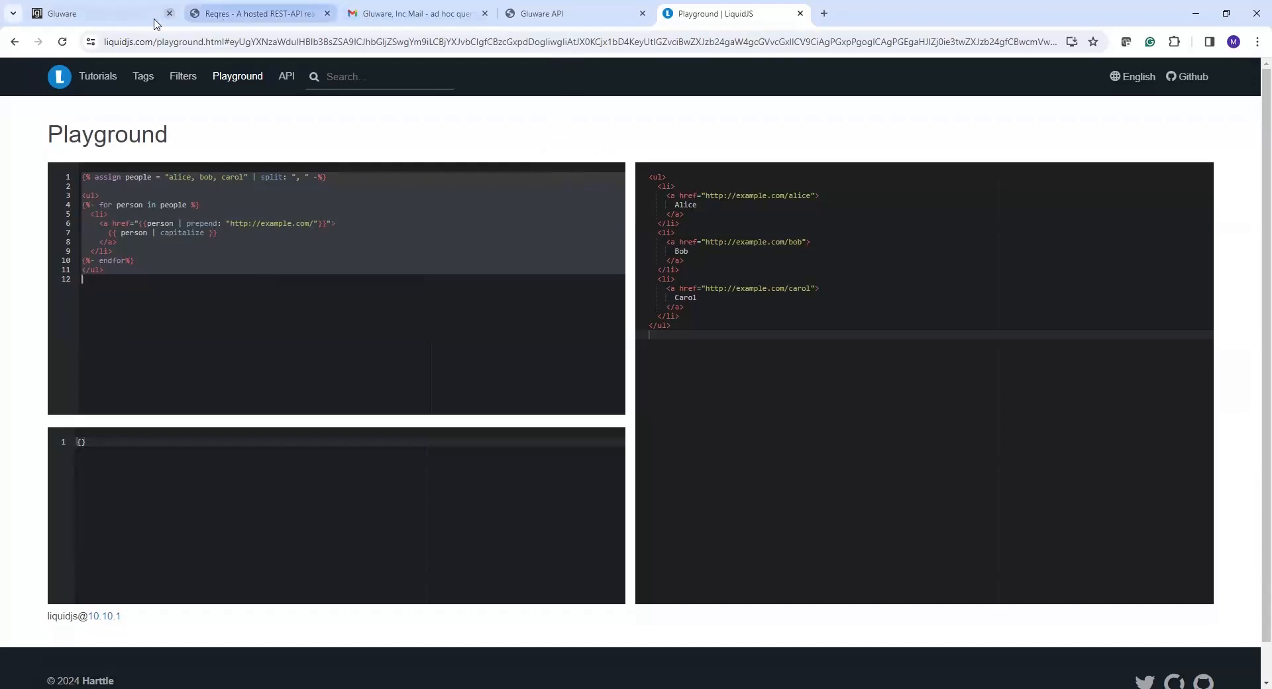
# - Return to Gluware, search the workflow library for "template" and open TemplateVar-ad-hoc-query-show-ver-demo for editing
pyautogui.moveTo(141, 22)
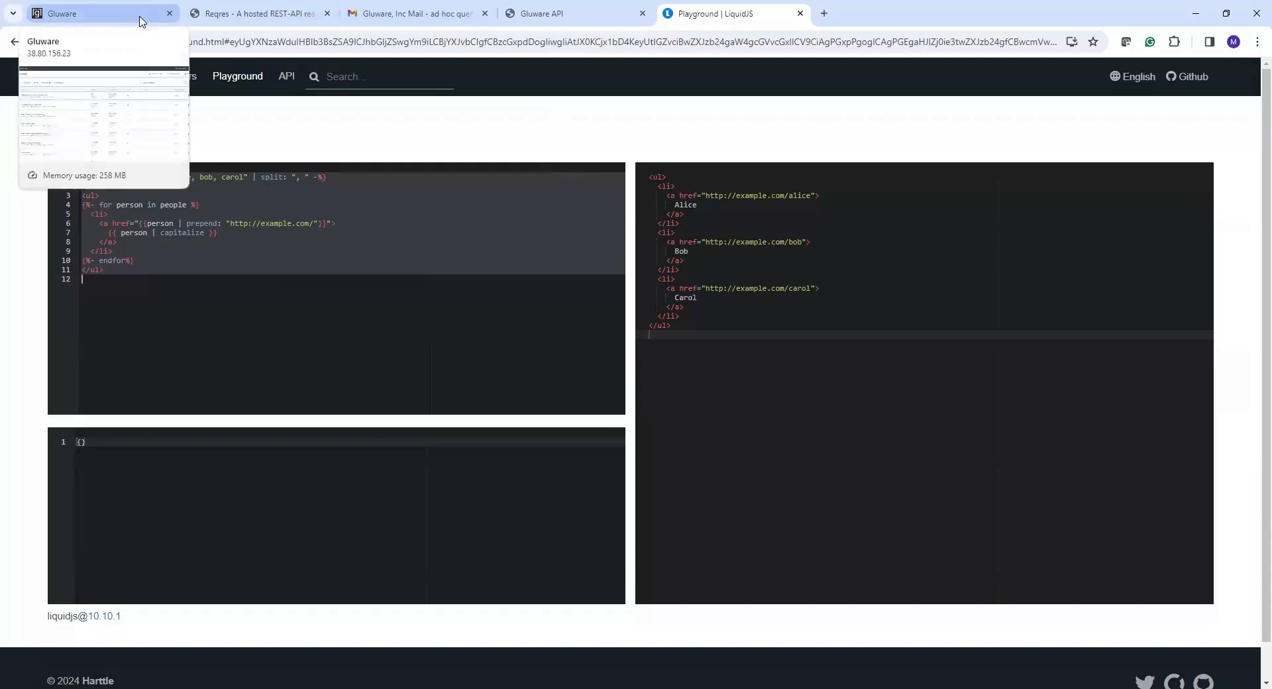
pyautogui.click(140, 19)
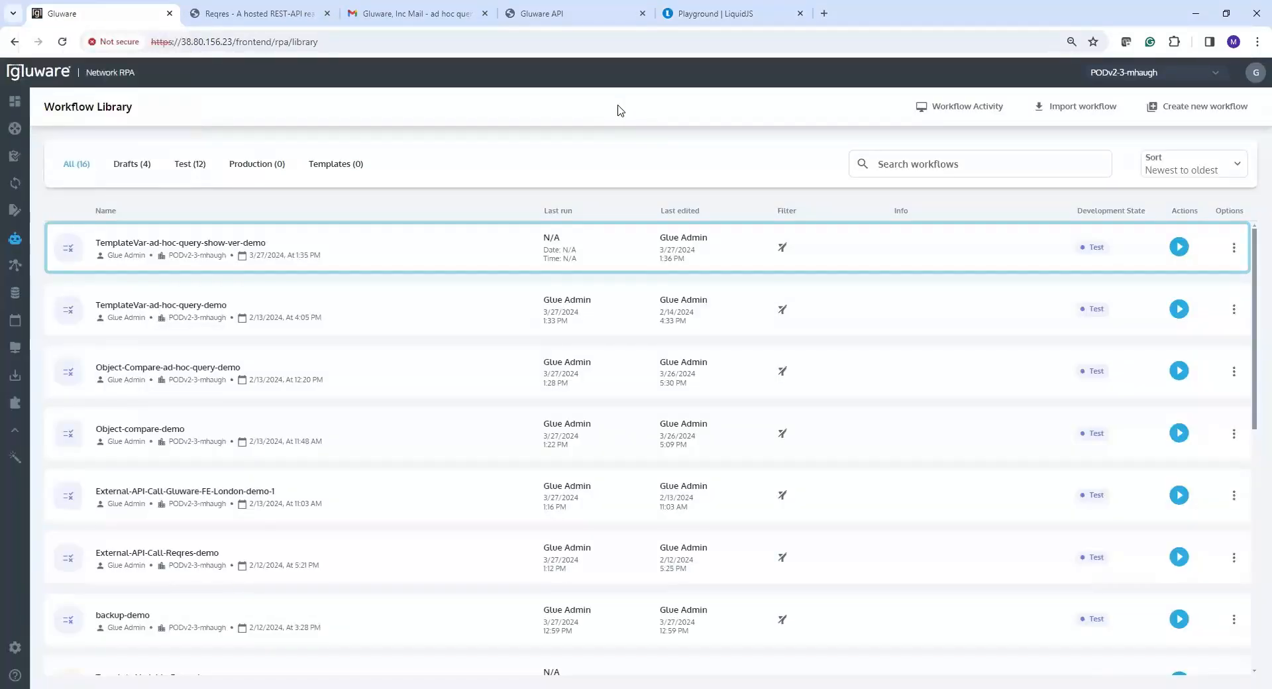
pyautogui.click(903, 163)
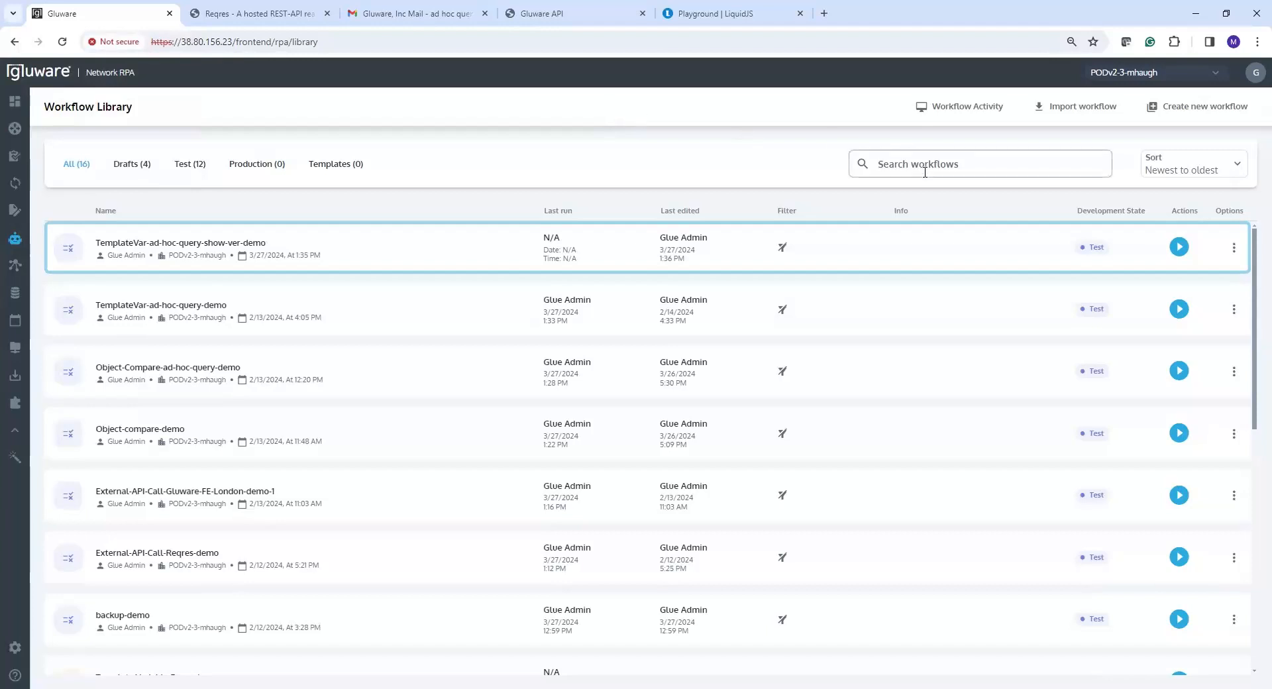
pyautogui.write('template')
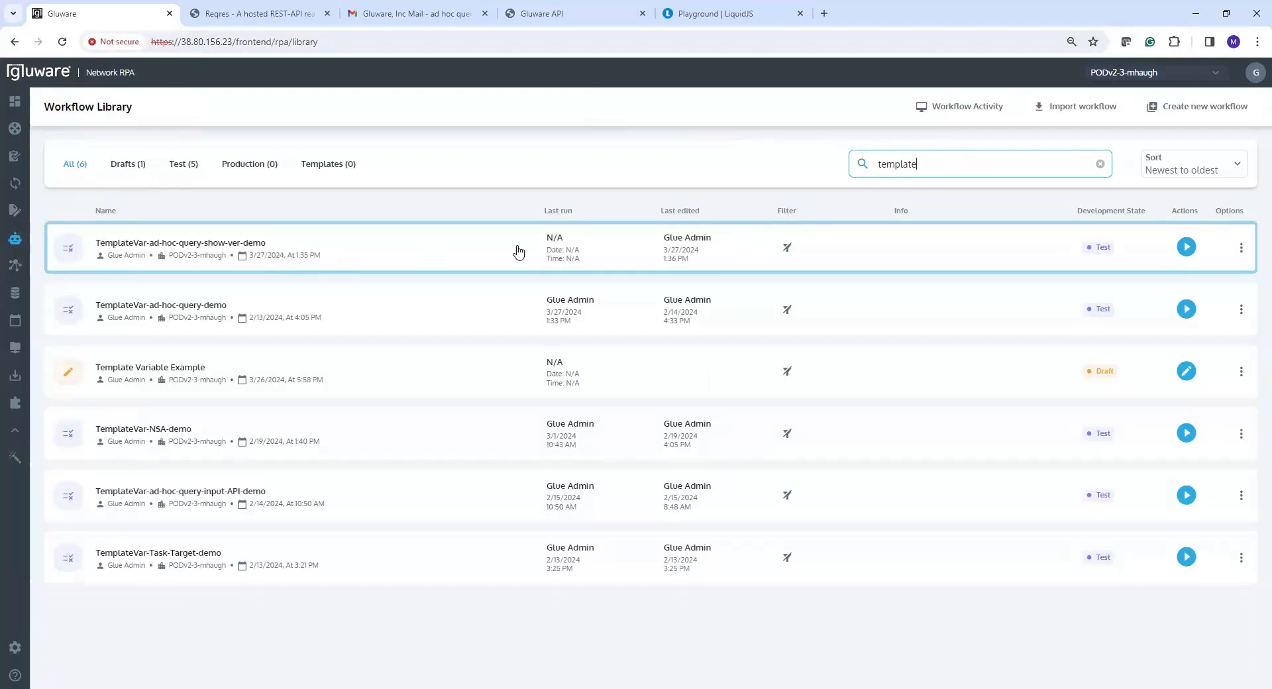
pyautogui.click(1242, 248)
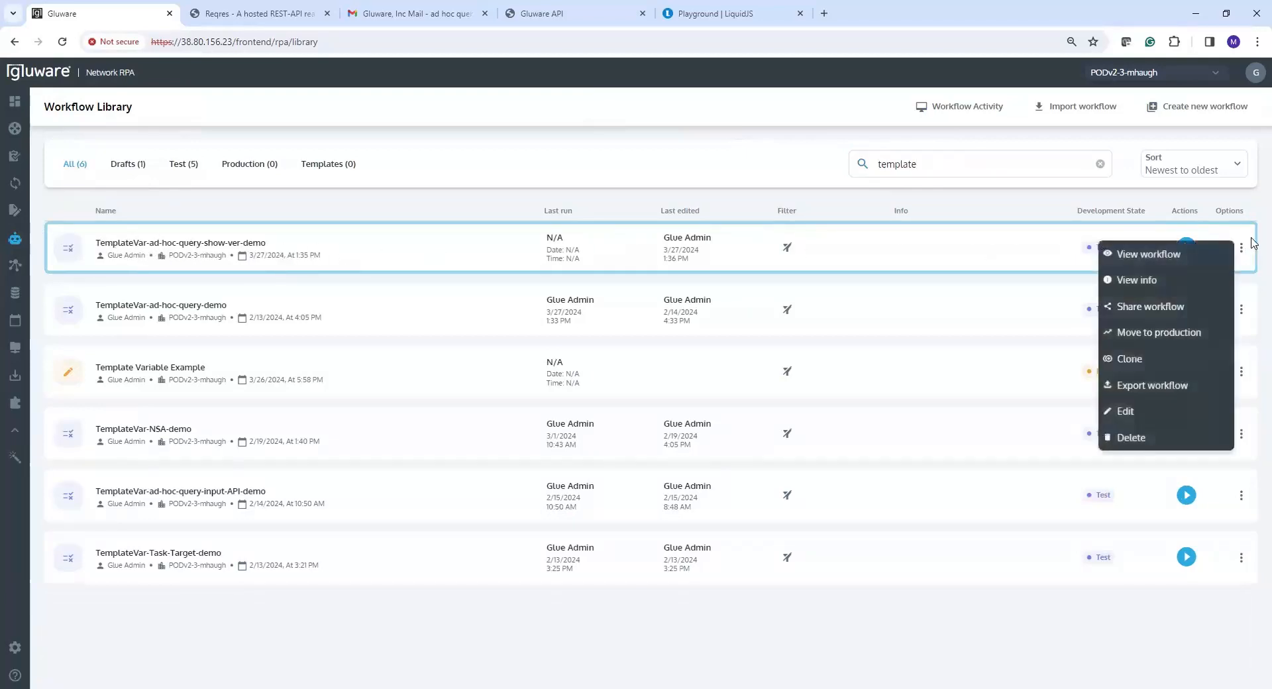
pyautogui.click(1134, 412)
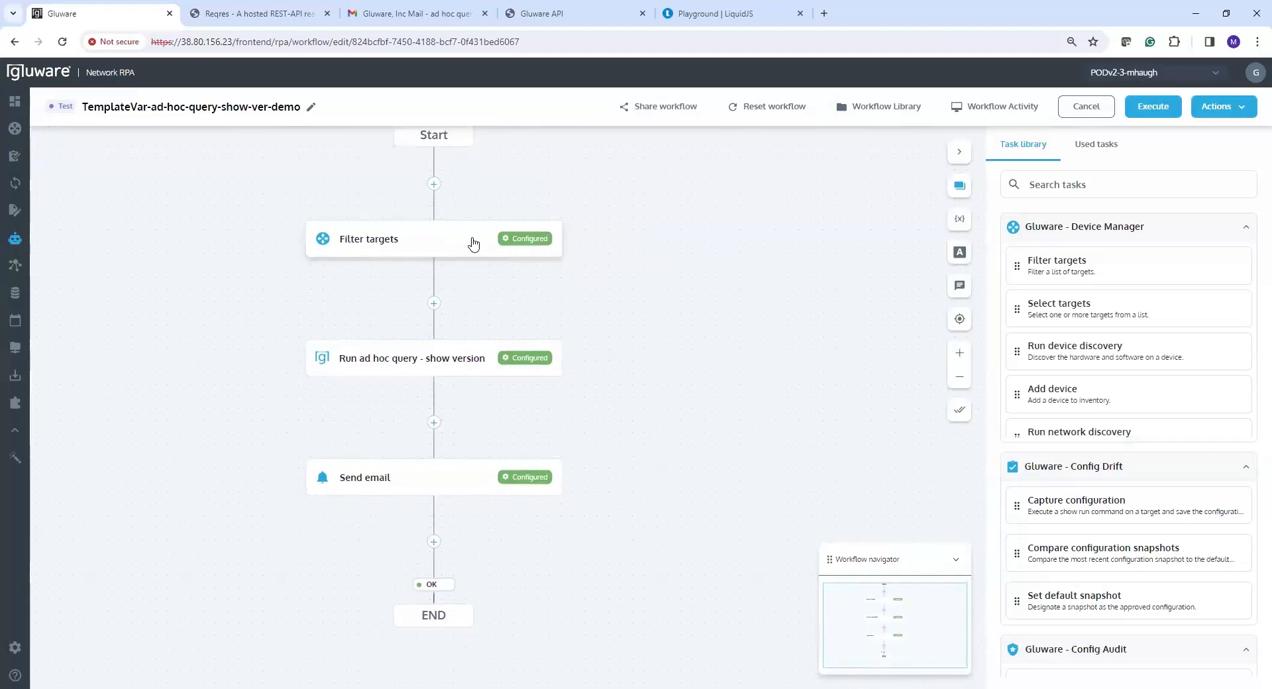
# - Inspect the Filter targets rule, plus the configuration and variables of the Run ad hoc query - show version task
pyautogui.click(471, 245)
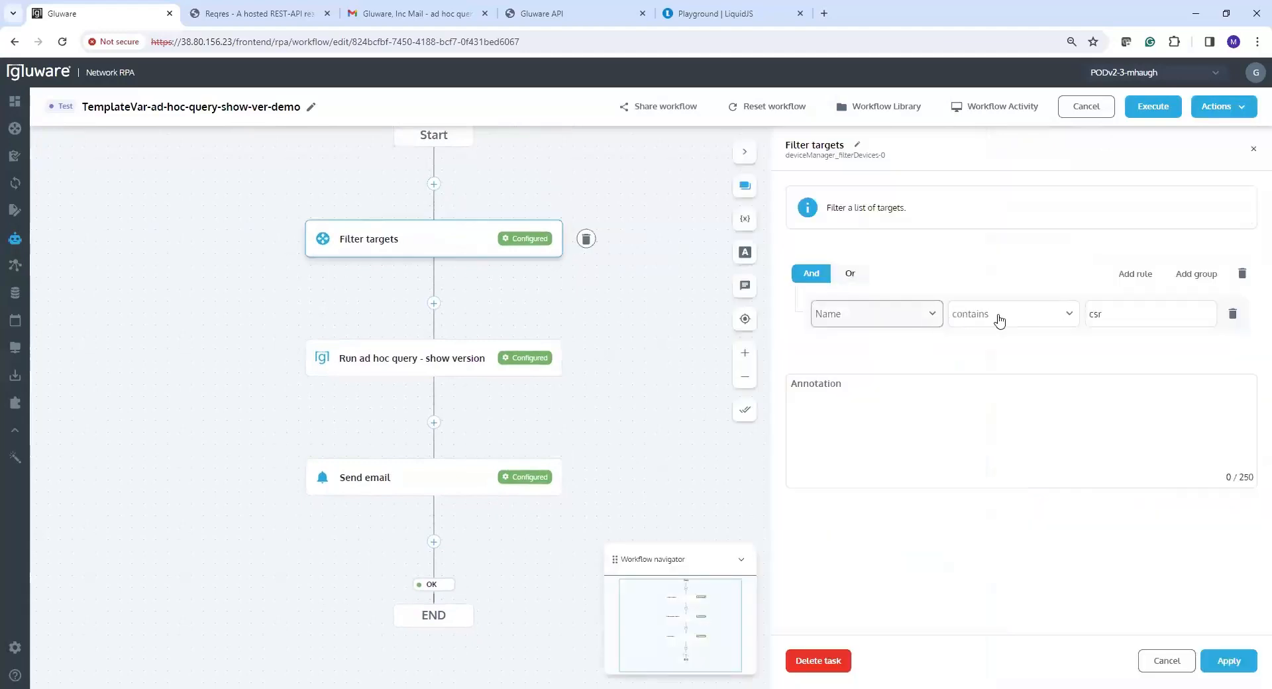
pyautogui.click(1107, 313)
pyautogui.moveTo(1107, 314); pyautogui.dragTo(1086, 314)
pyautogui.click(626, 267)
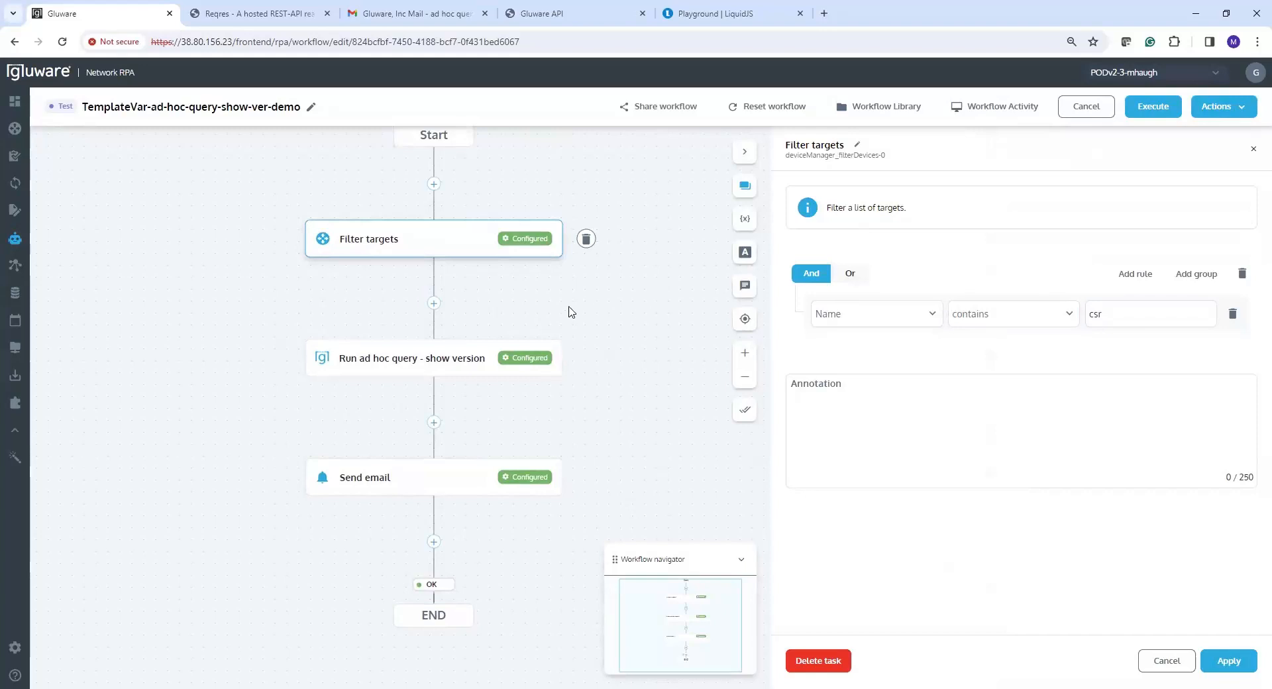
pyautogui.click(369, 360)
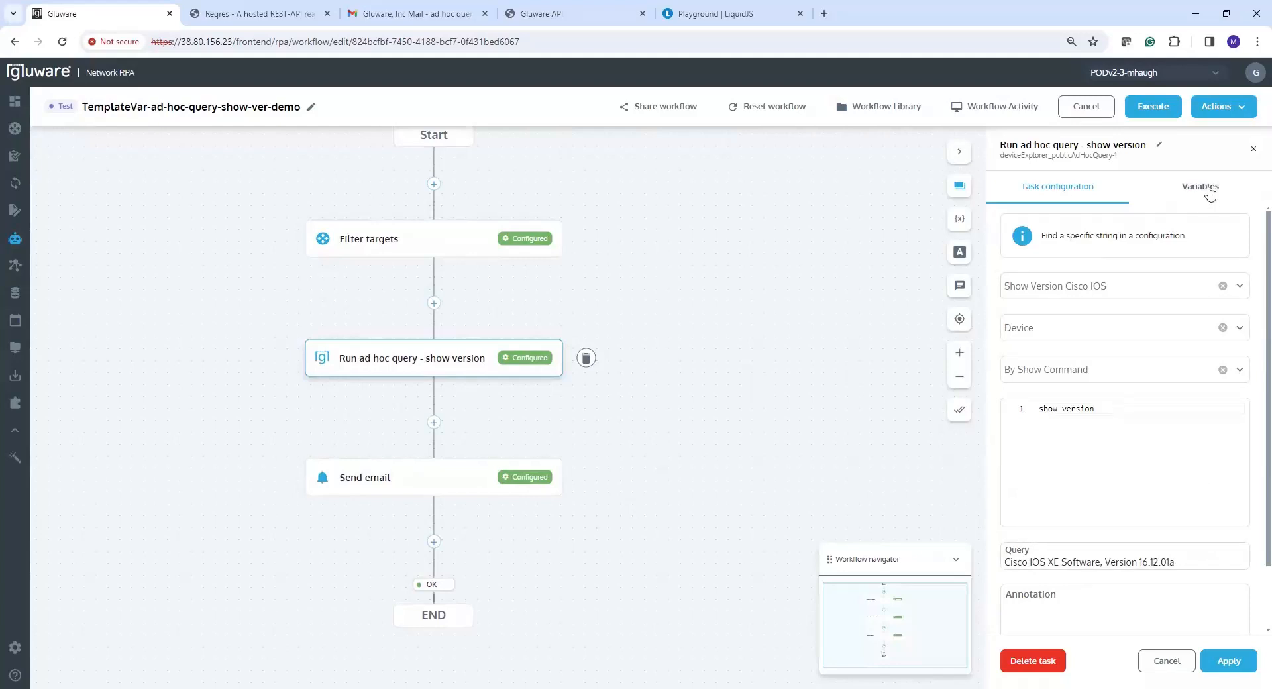
pyautogui.click(1210, 190)
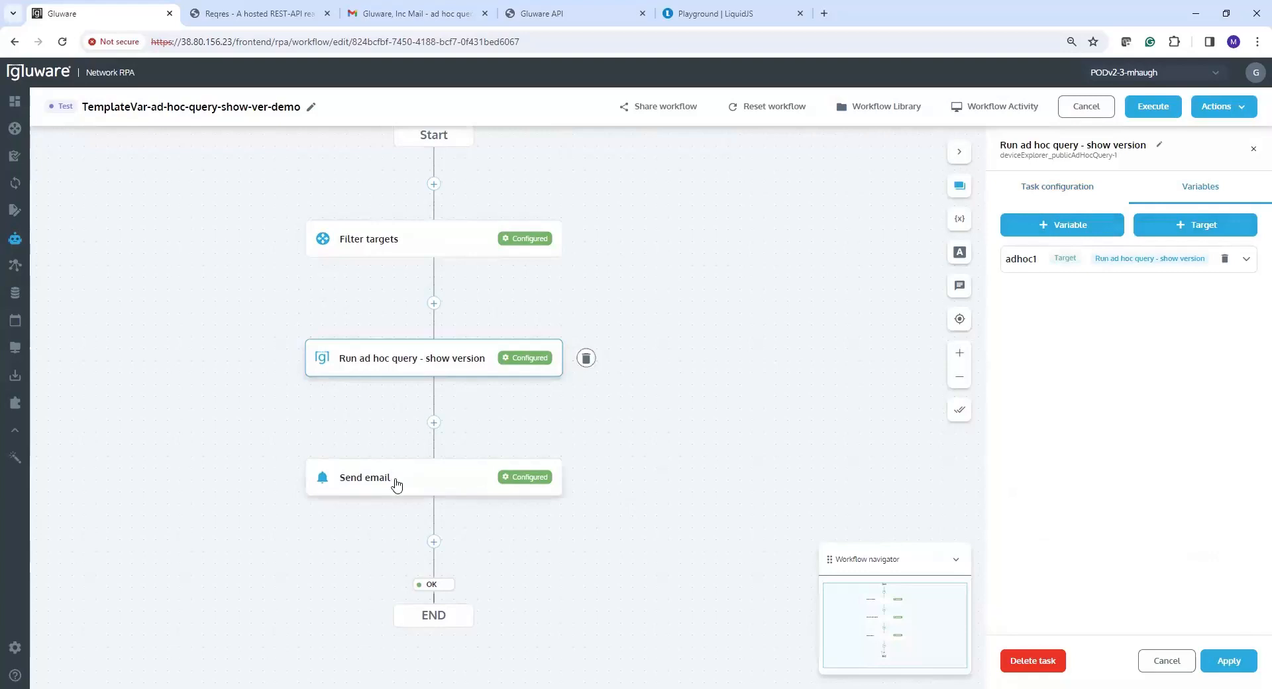
# - Open the Send email task and review its recipients, subject, output option and the device loop in the message body
pyautogui.click(396, 481)
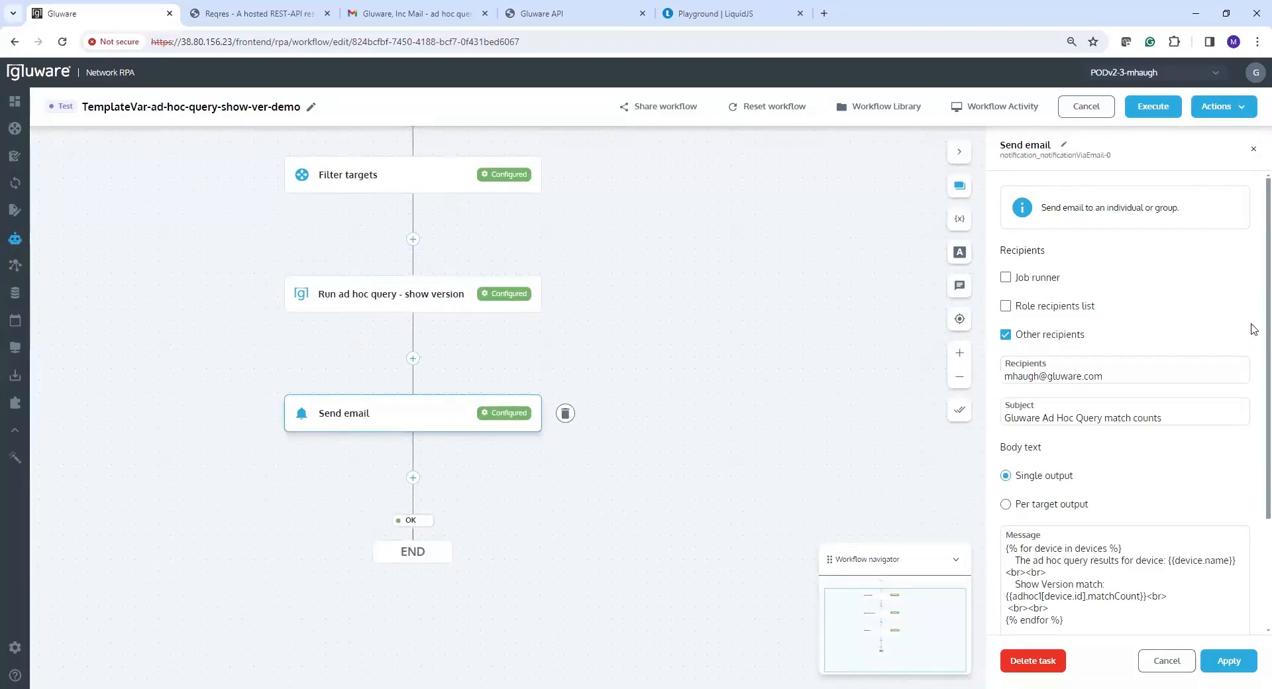
pyautogui.scroll(-2, 1253, 362)
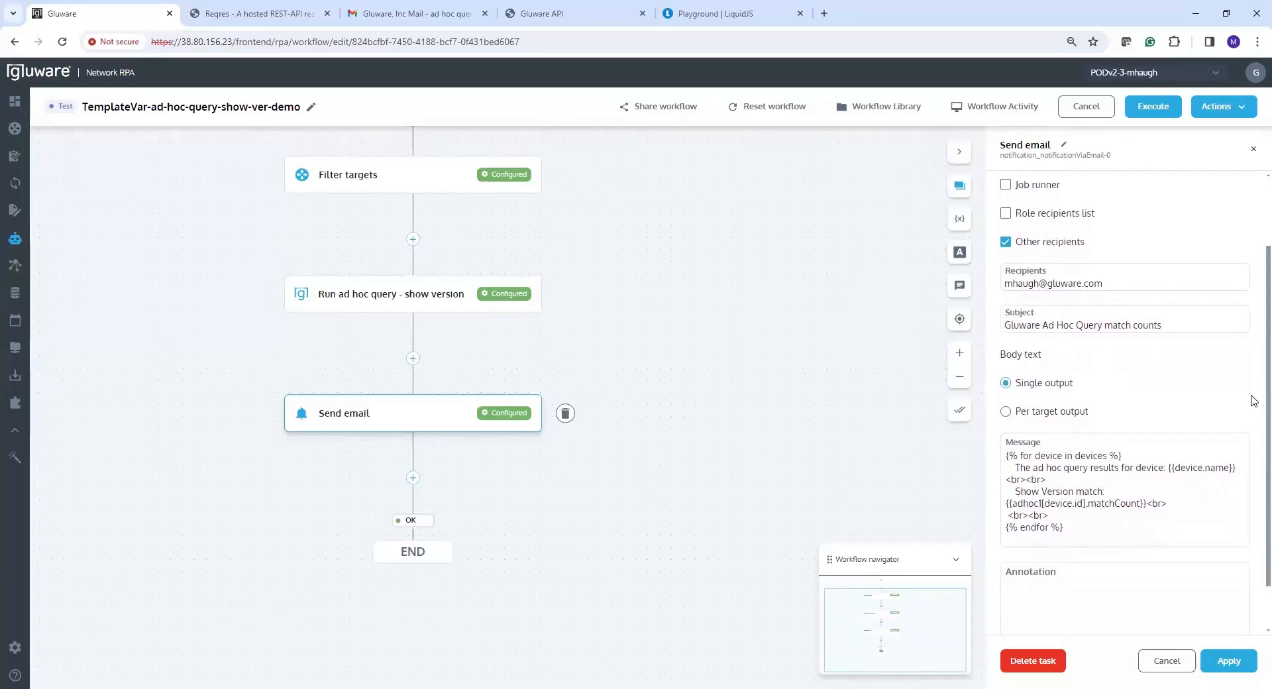
pyautogui.scroll(-1, 1249, 405)
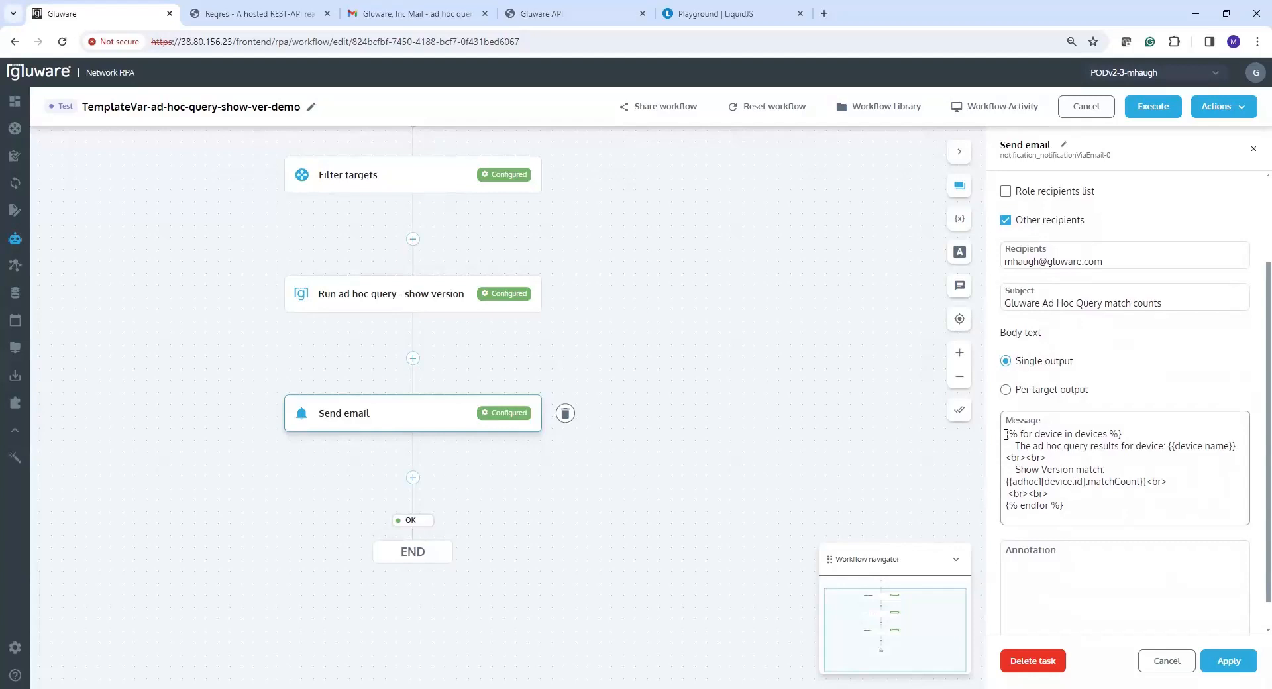
pyautogui.moveTo(1013, 437); pyautogui.dragTo(1095, 501)
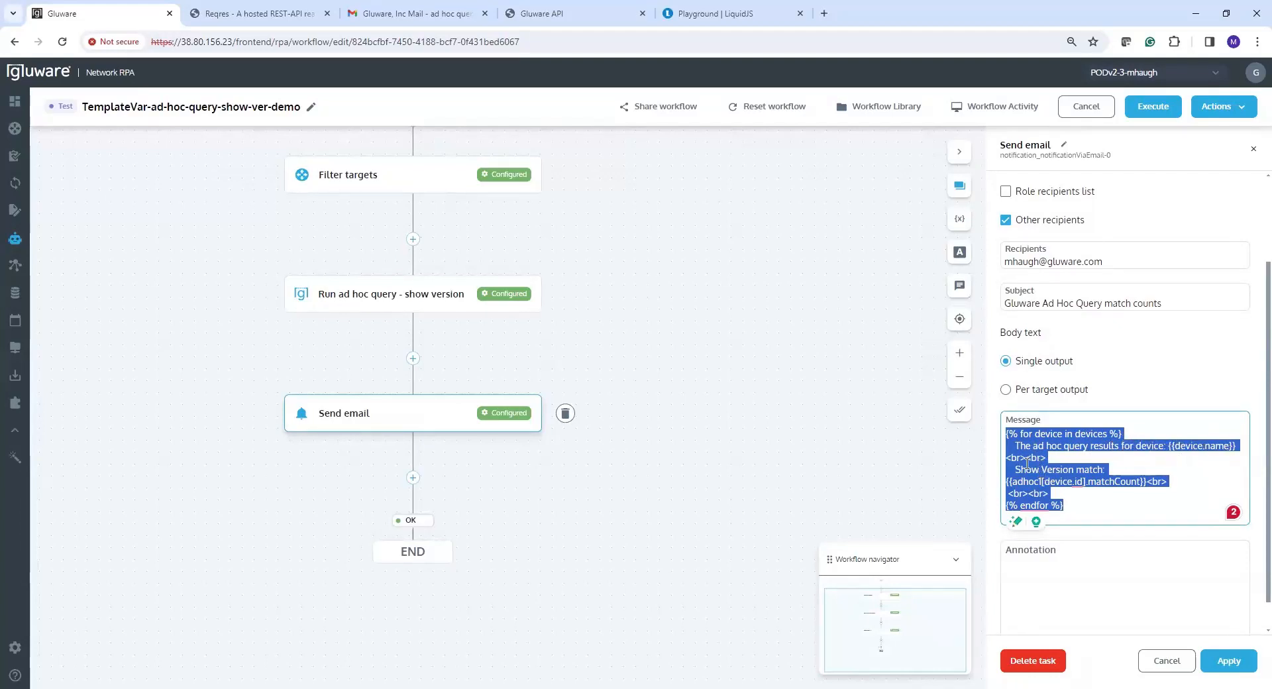
# - Examine the Show Version match line in the email message, including the adhoc1[device.id].matchCount variable and the closing endfor
pyautogui.click(1022, 469)
pyautogui.moveTo(1016, 470); pyautogui.dragTo(1130, 470)
pyautogui.click(1130, 471)
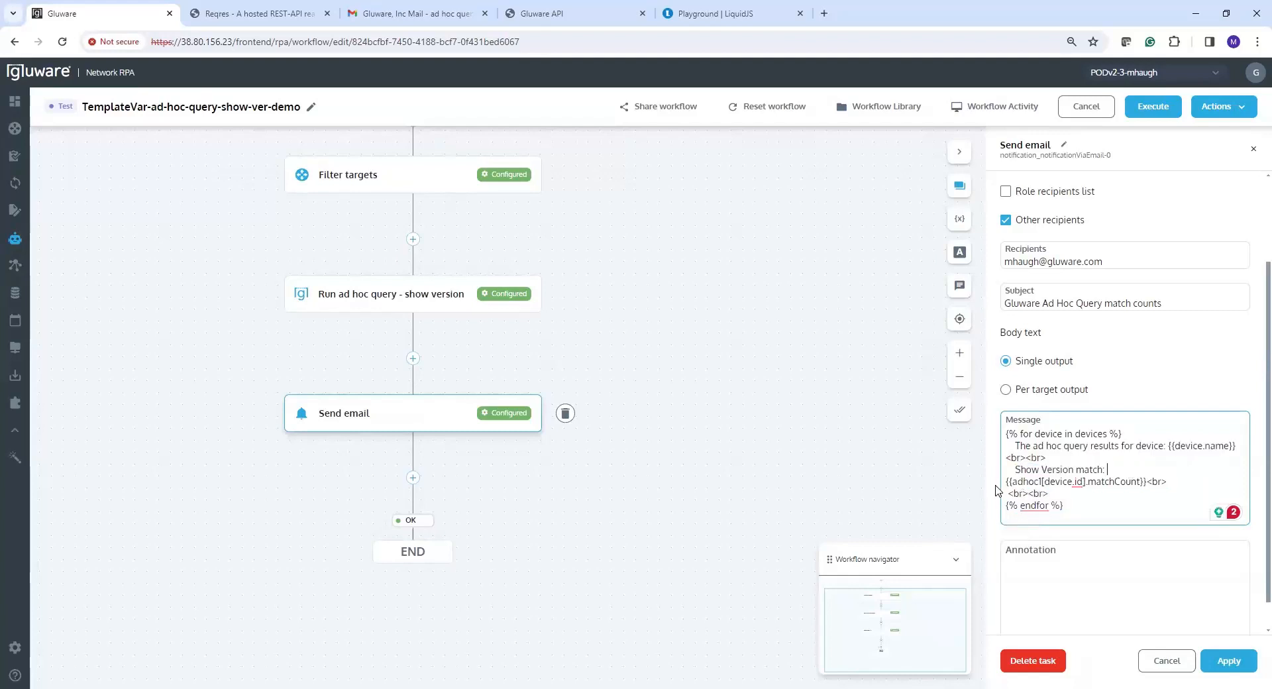
pyautogui.doubleClick(1026, 482)
pyautogui.moveTo(1052, 478); pyautogui.dragTo(1186, 479)
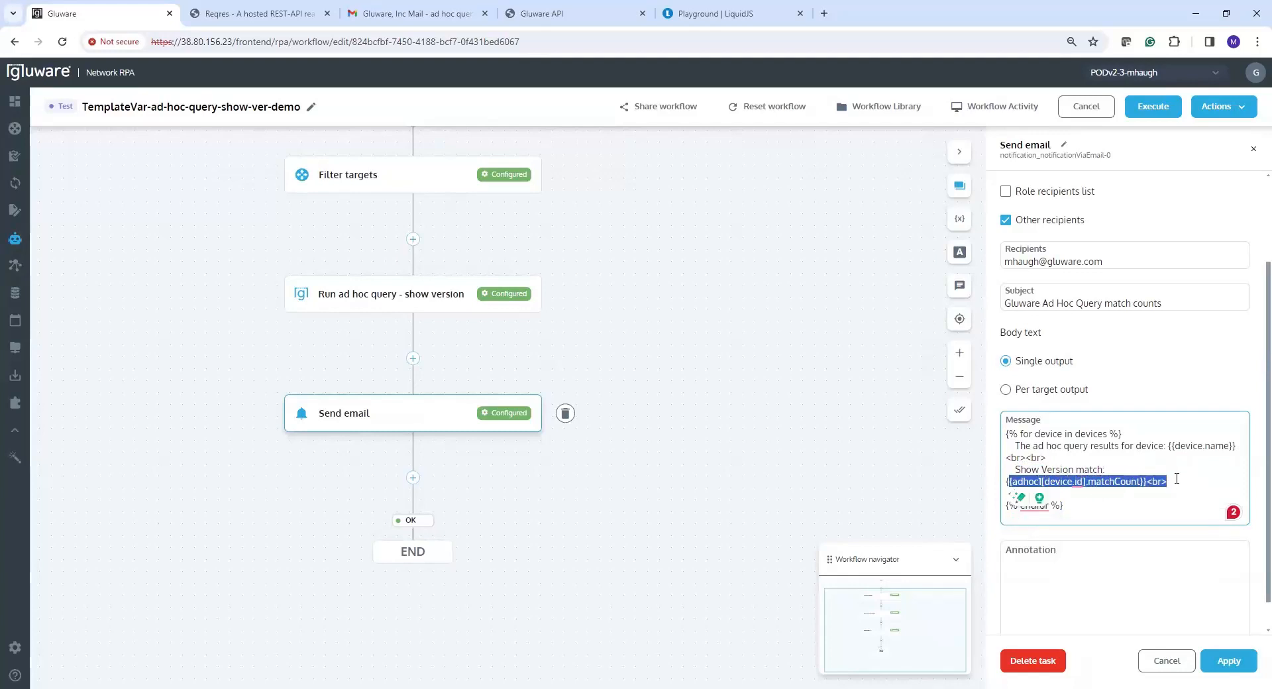
pyautogui.click(1178, 478)
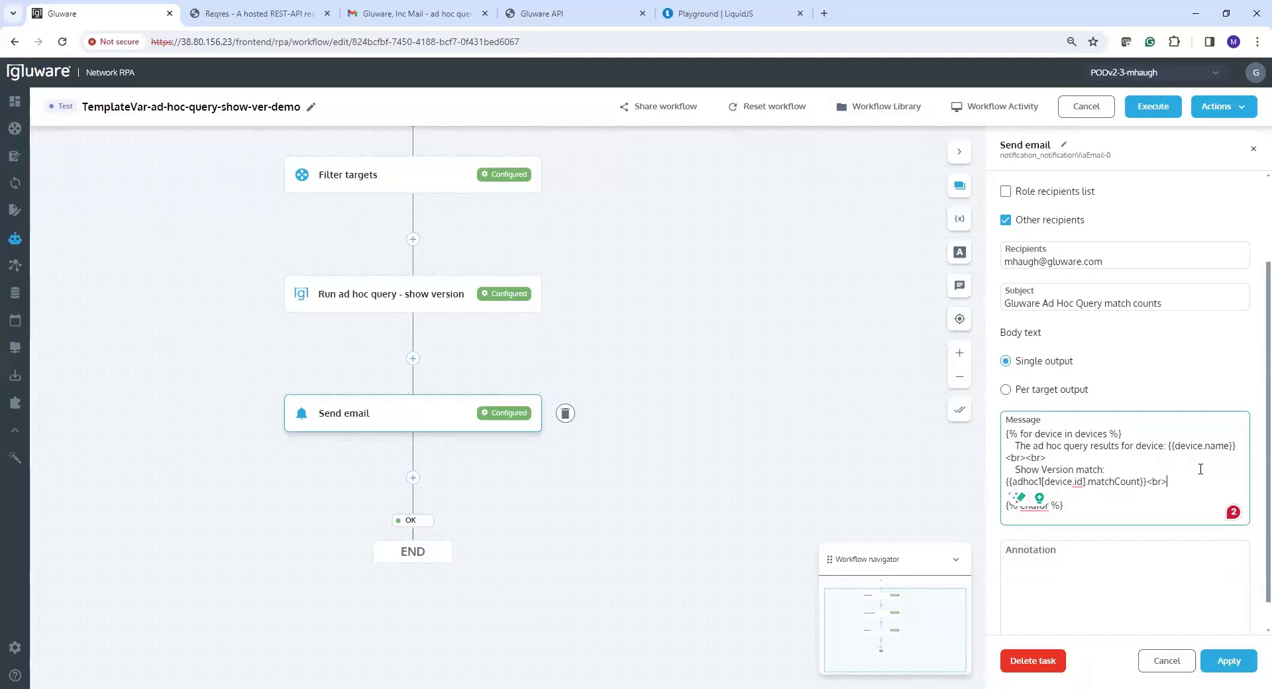
pyautogui.click(1118, 508)
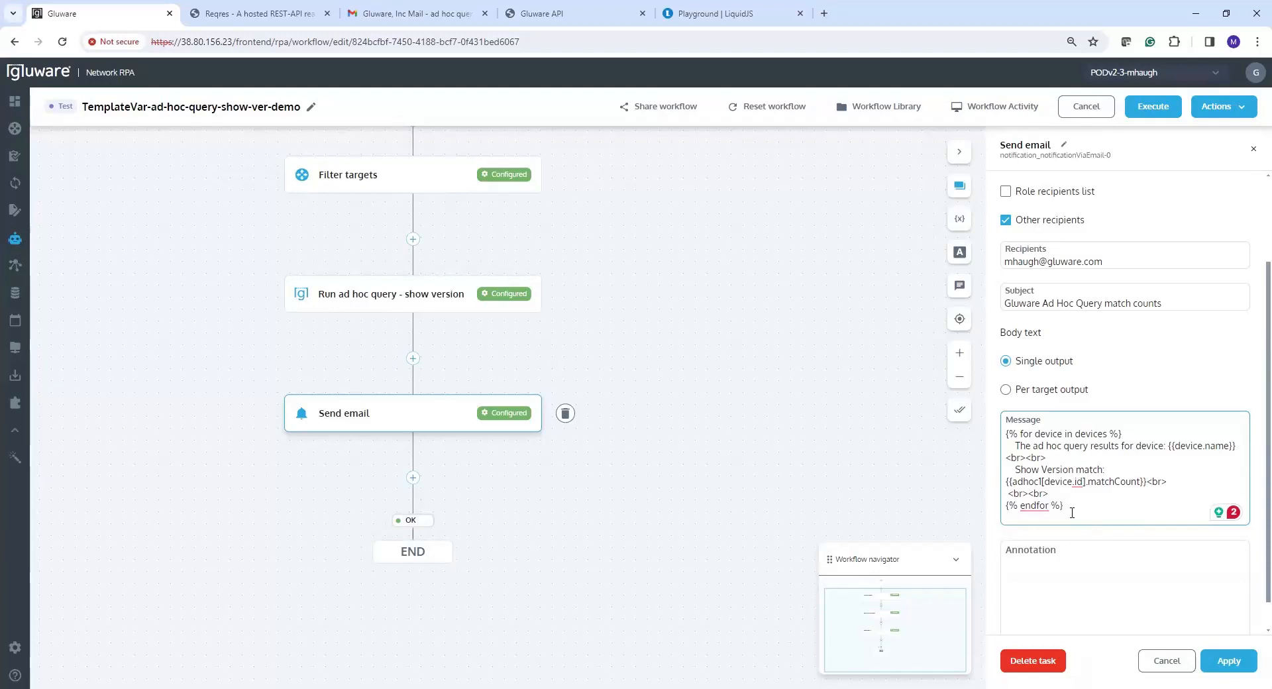
pyautogui.moveTo(1071, 508); pyautogui.dragTo(1006, 432)
pyautogui.click(1089, 501)
# - Execute the TemplateVar-ad-hoc-query-show-ver-demo workflow and go to Workflow Activity
pyautogui.click(1156, 108)
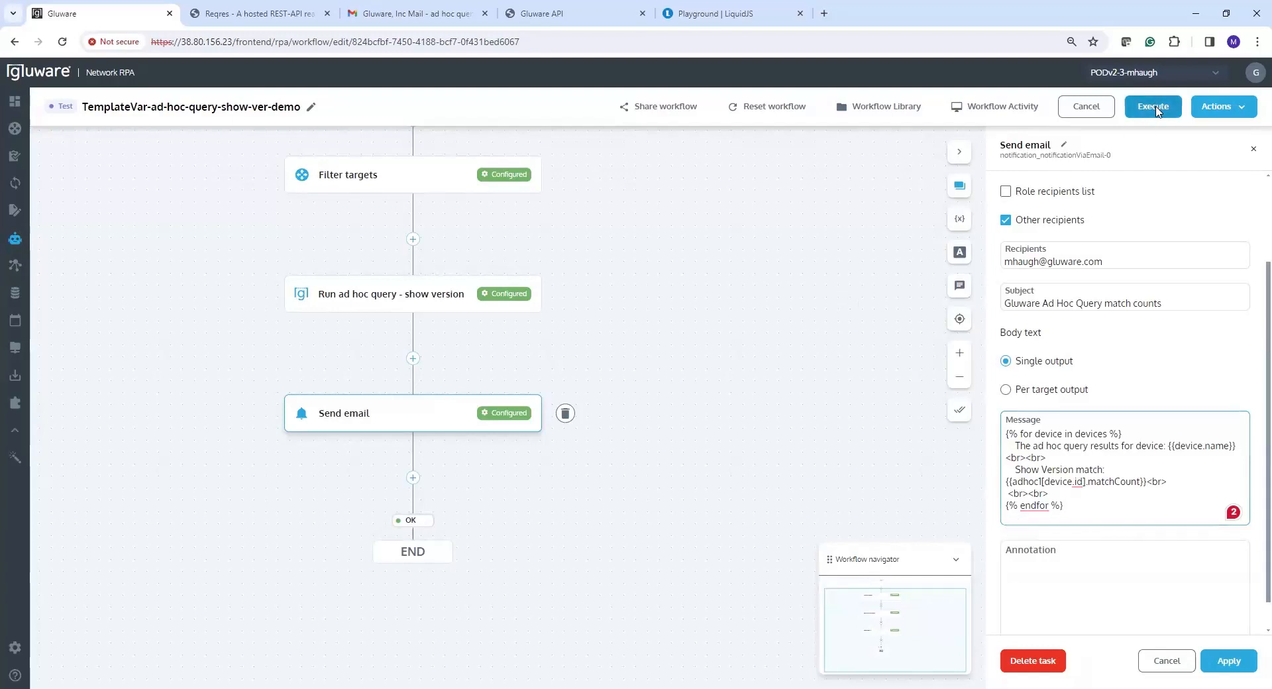
pyautogui.click(807, 421)
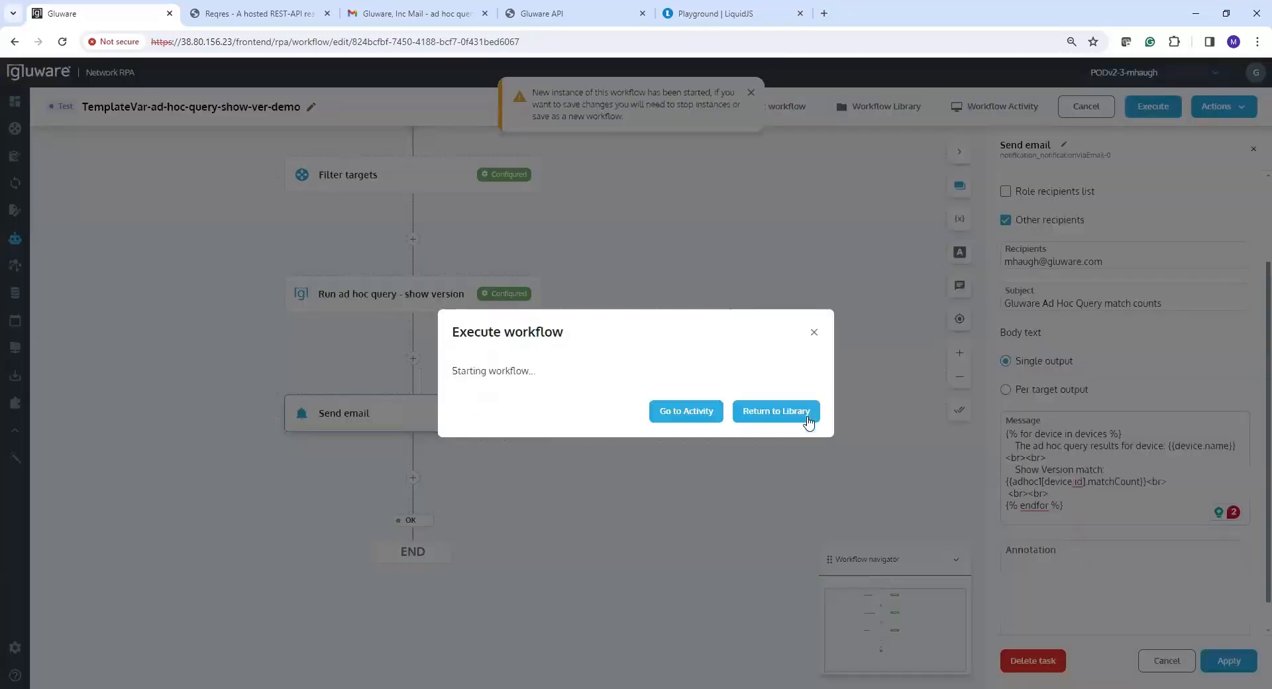
pyautogui.click(715, 420)
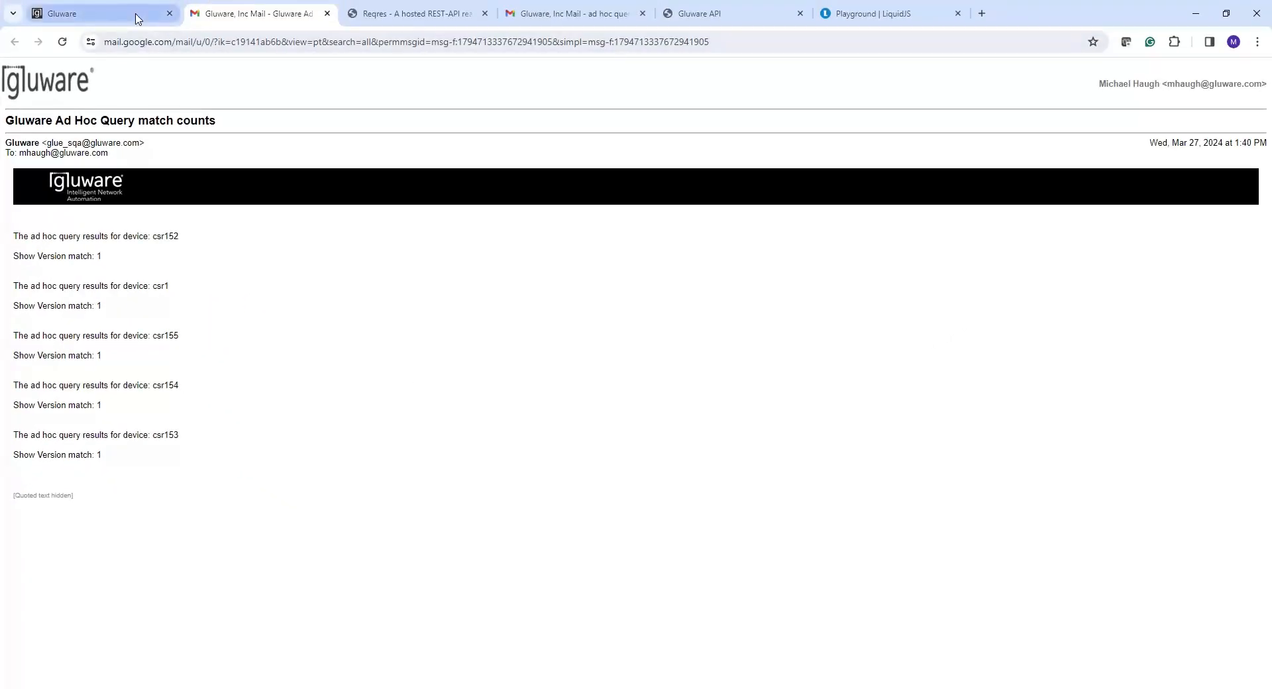
# - Switch from the result email back to Gluware, search the workflow library for "template" and open TemplateVar-NSA-demo for editing
pyautogui.click(138, 19)
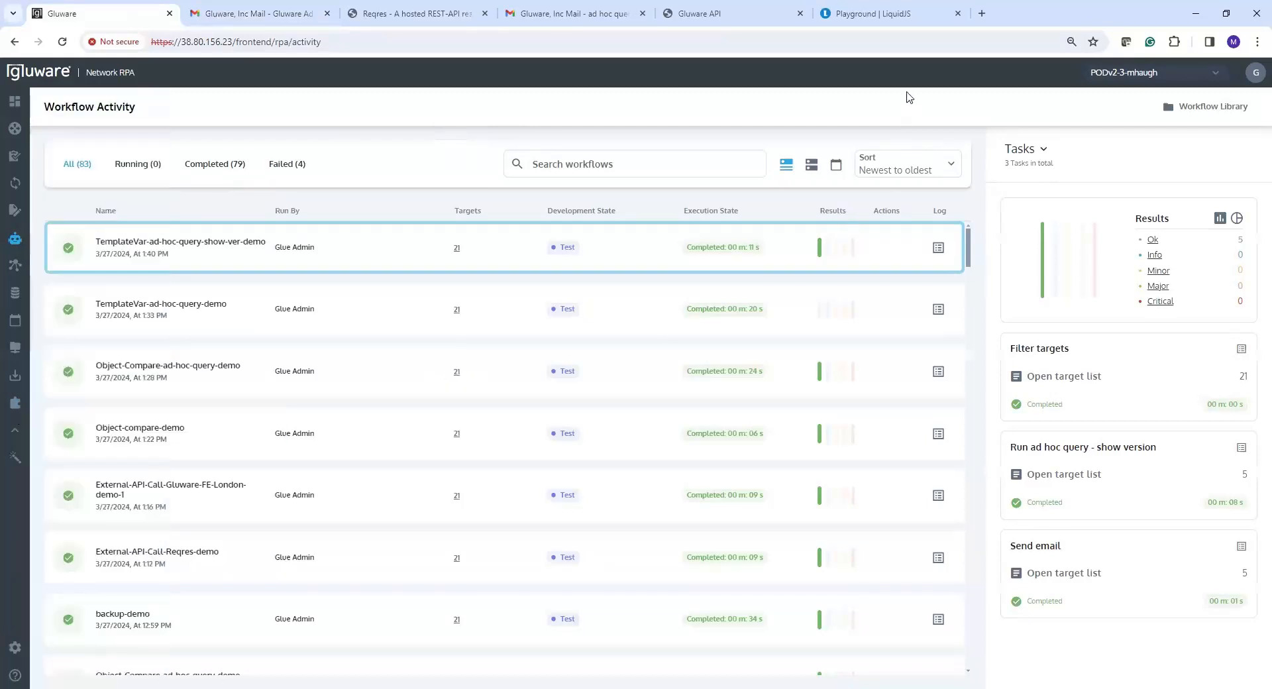
pyautogui.click(1211, 107)
pyautogui.click(991, 155)
pyautogui.write('template')
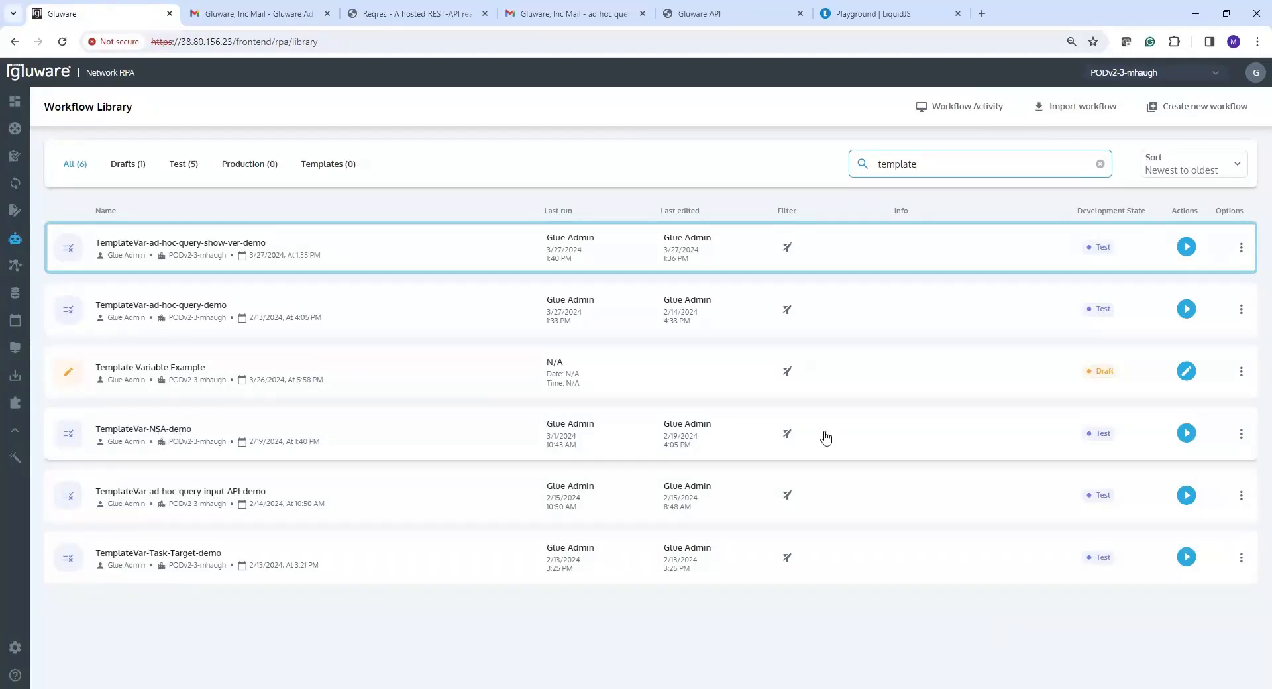
pyautogui.click(1241, 434)
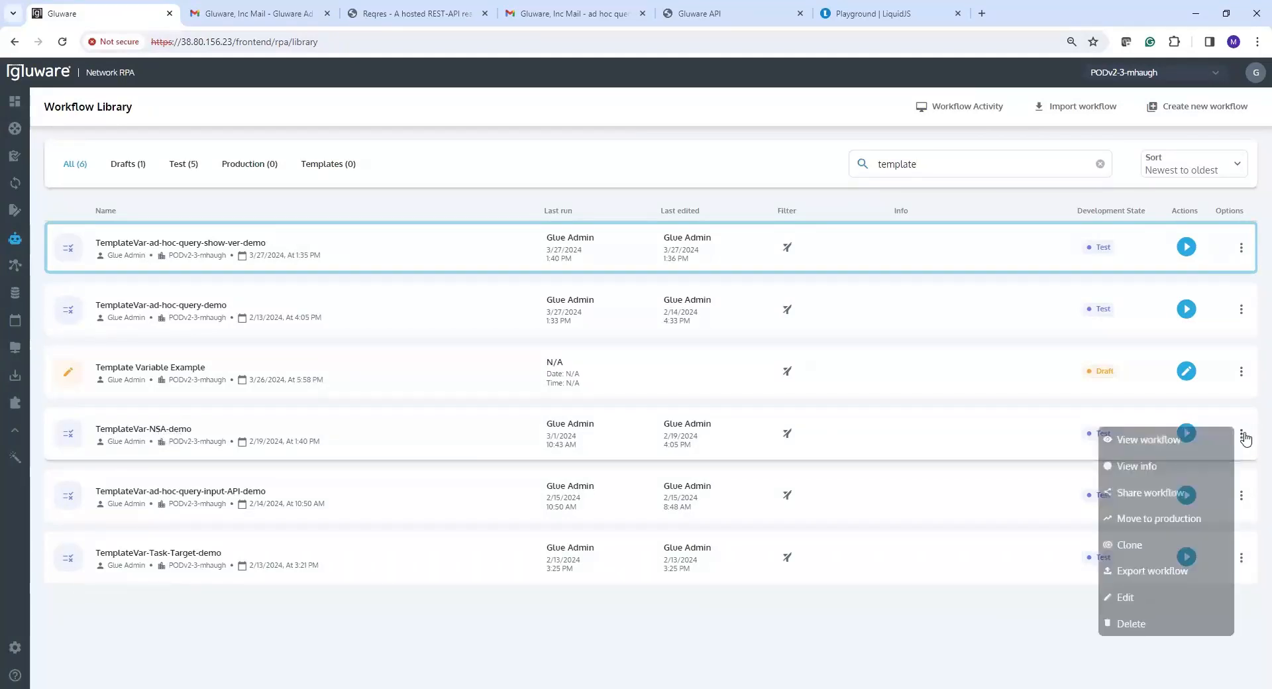
pyautogui.click(1145, 599)
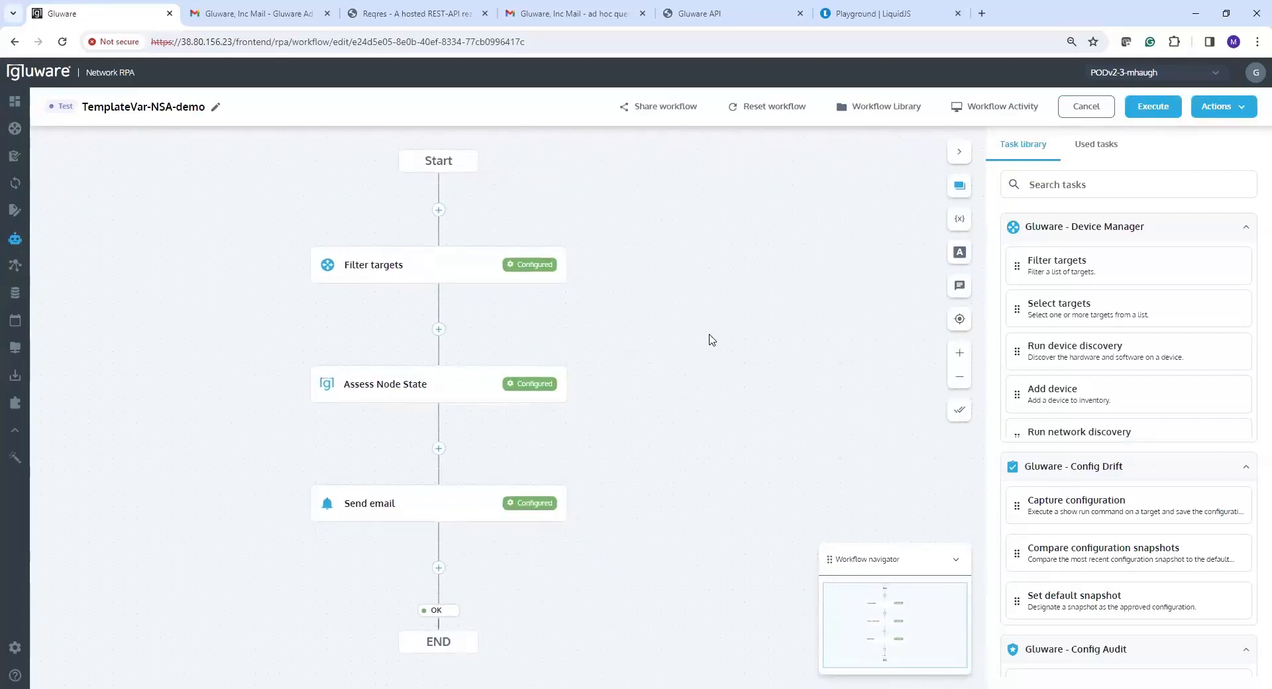
# - Review the Assess Node State task's selected policy, and the Send email task's subject and its {{nsaresultsemail}} message variable
pyautogui.click(444, 389)
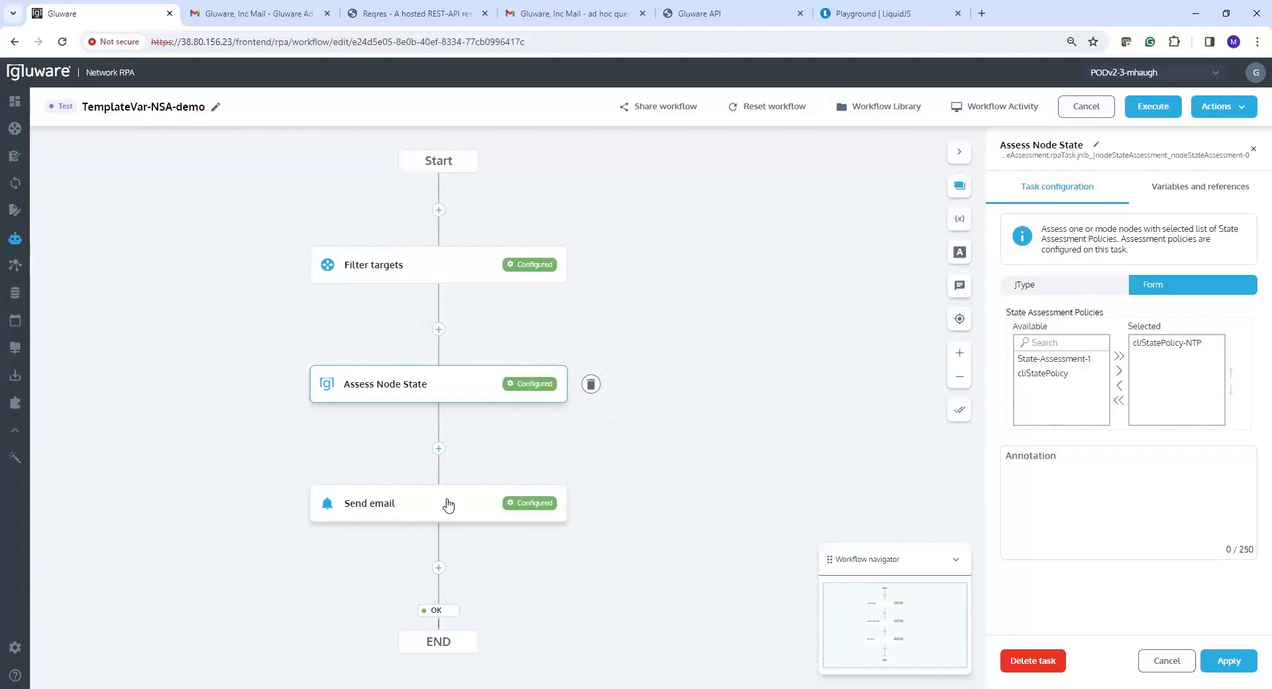
pyautogui.click(449, 504)
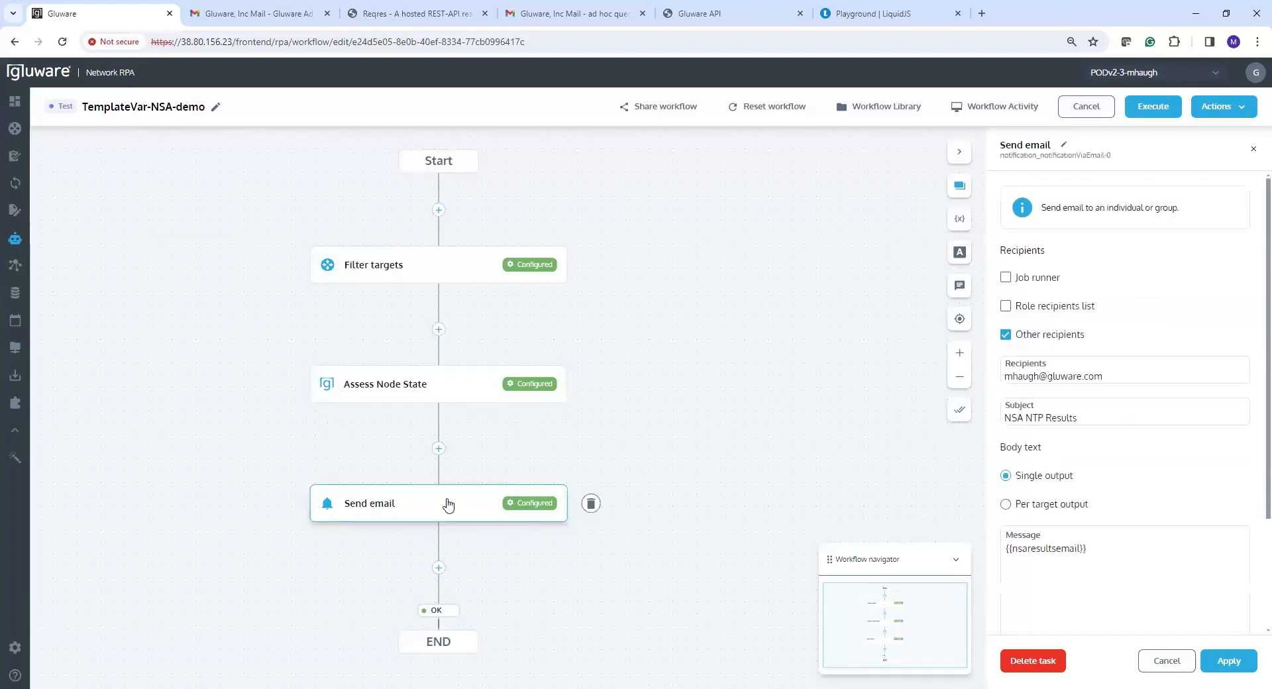
pyautogui.moveTo(1110, 547); pyautogui.dragTo(1003, 553)
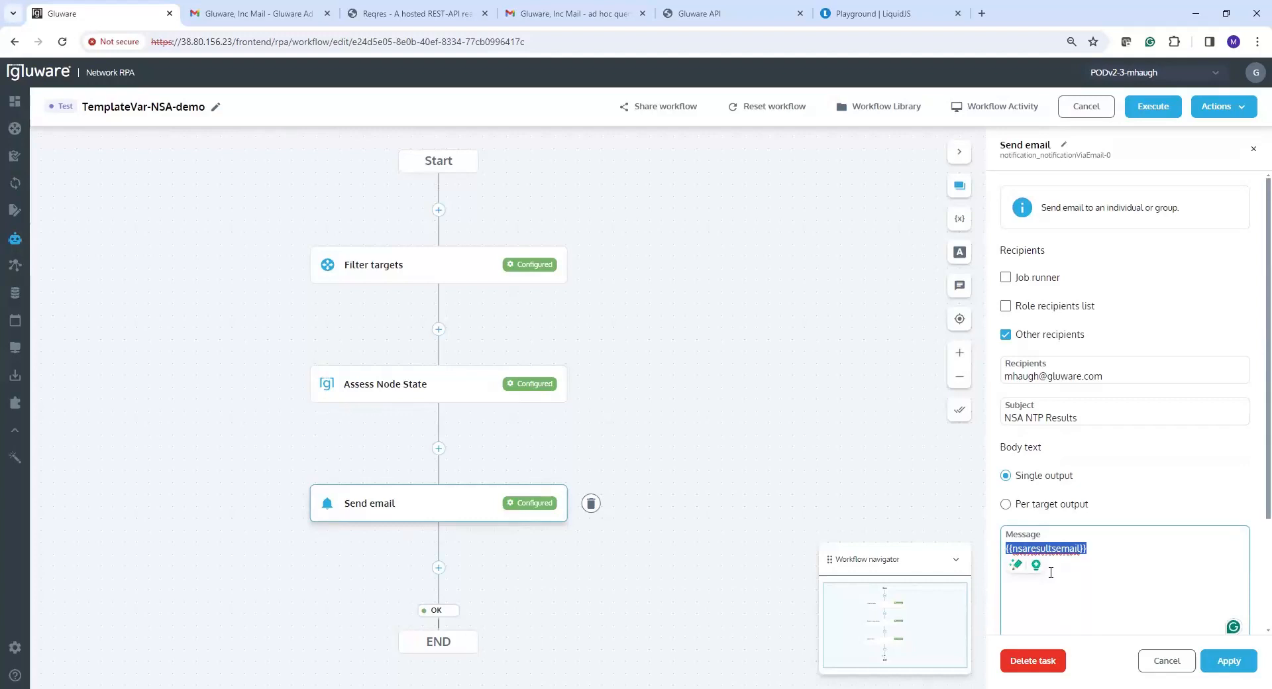
pyautogui.click(867, 497)
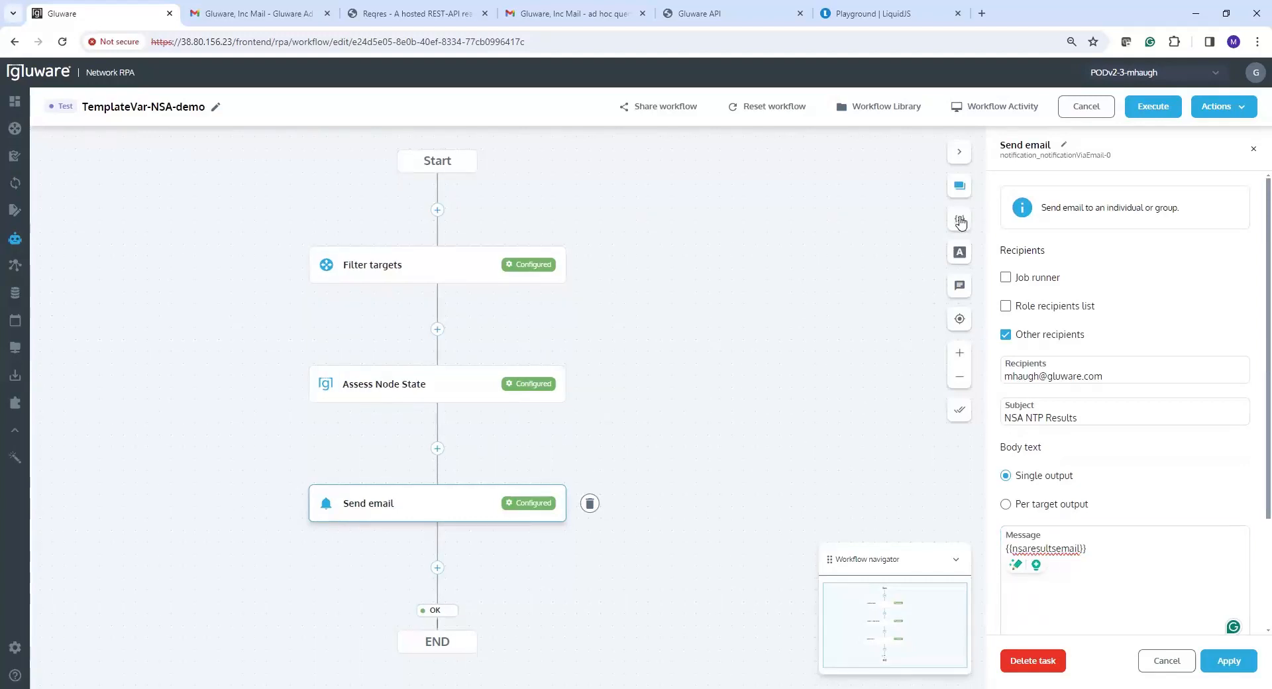
# - Open the workflow variables, expand nsaresultsemail and check its variable type options, keeping Template selected
pyautogui.click(959, 221)
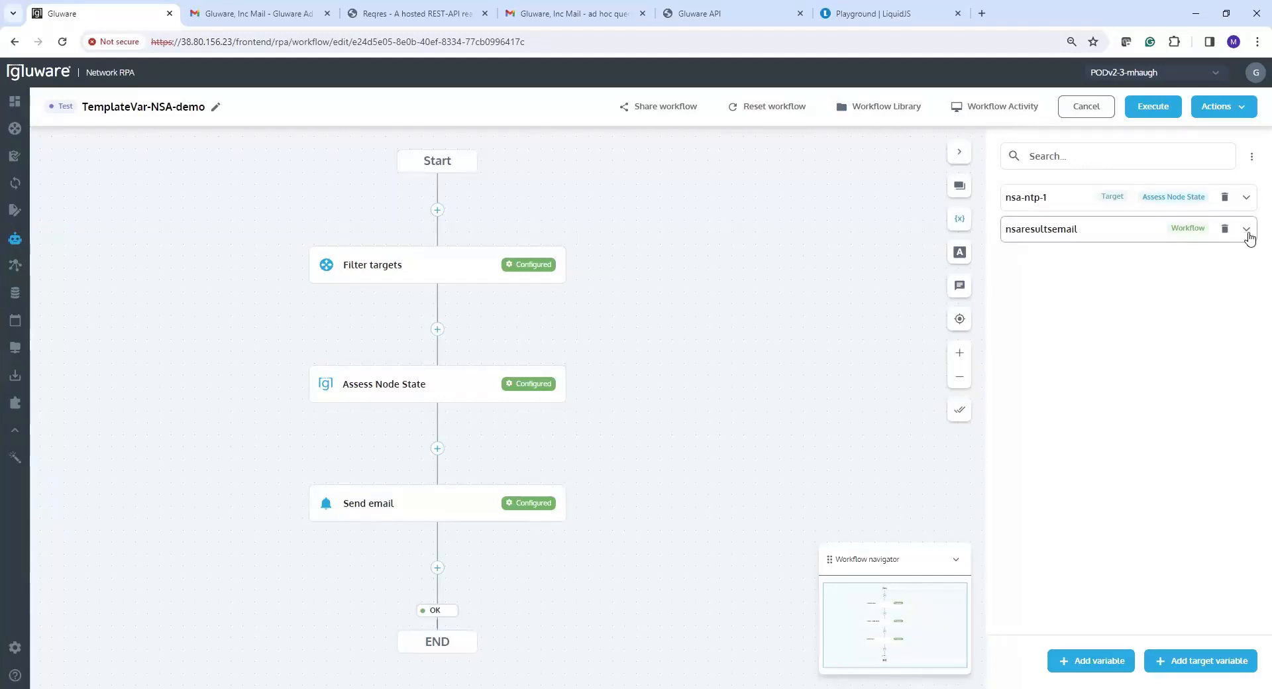
pyautogui.click(1246, 231)
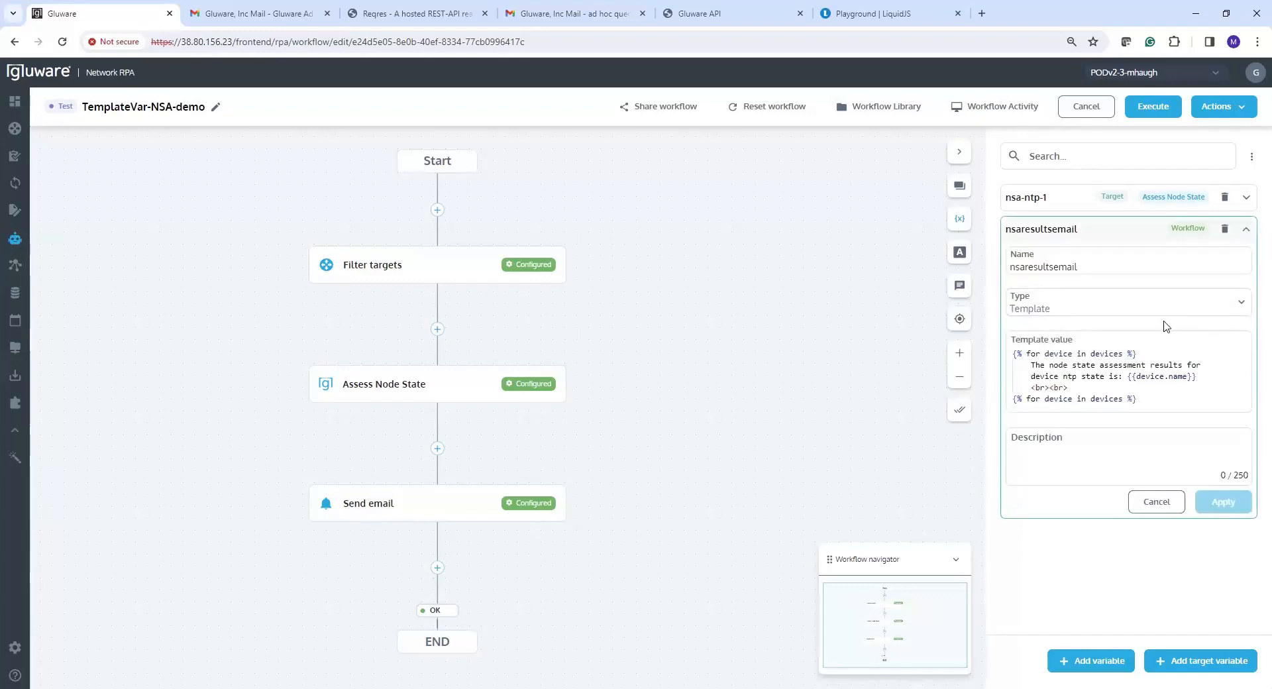
pyautogui.click(1241, 304)
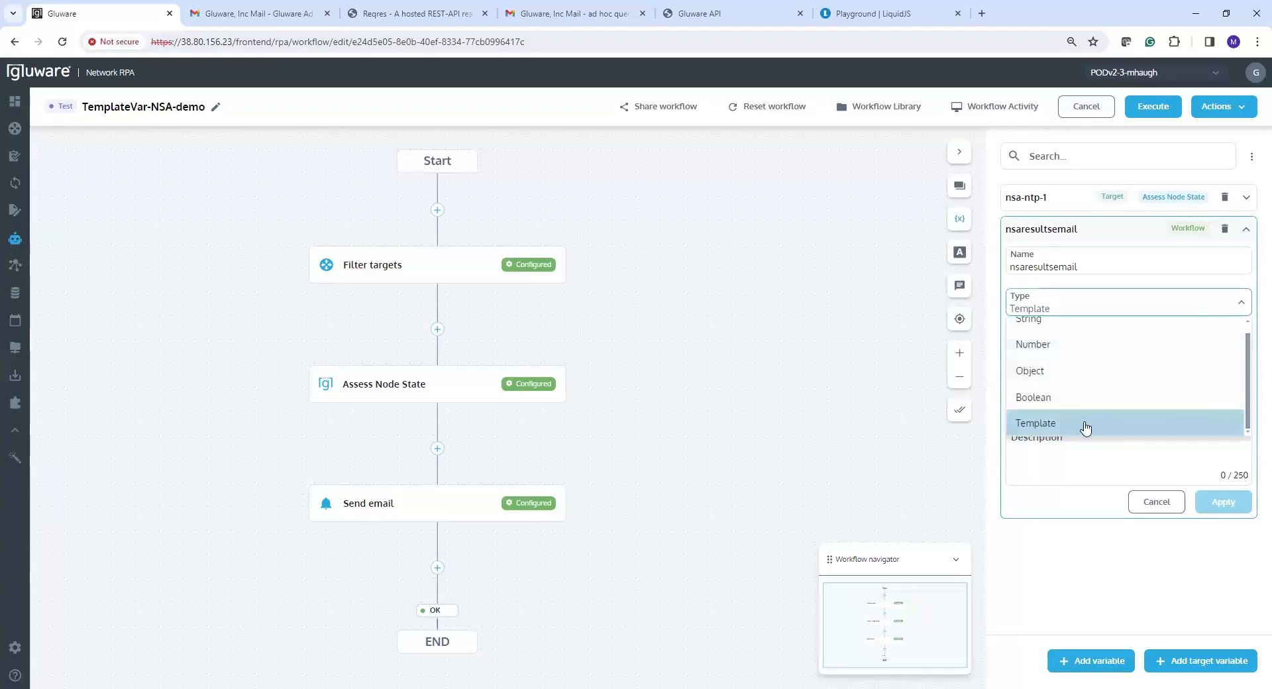
pyautogui.click(1085, 428)
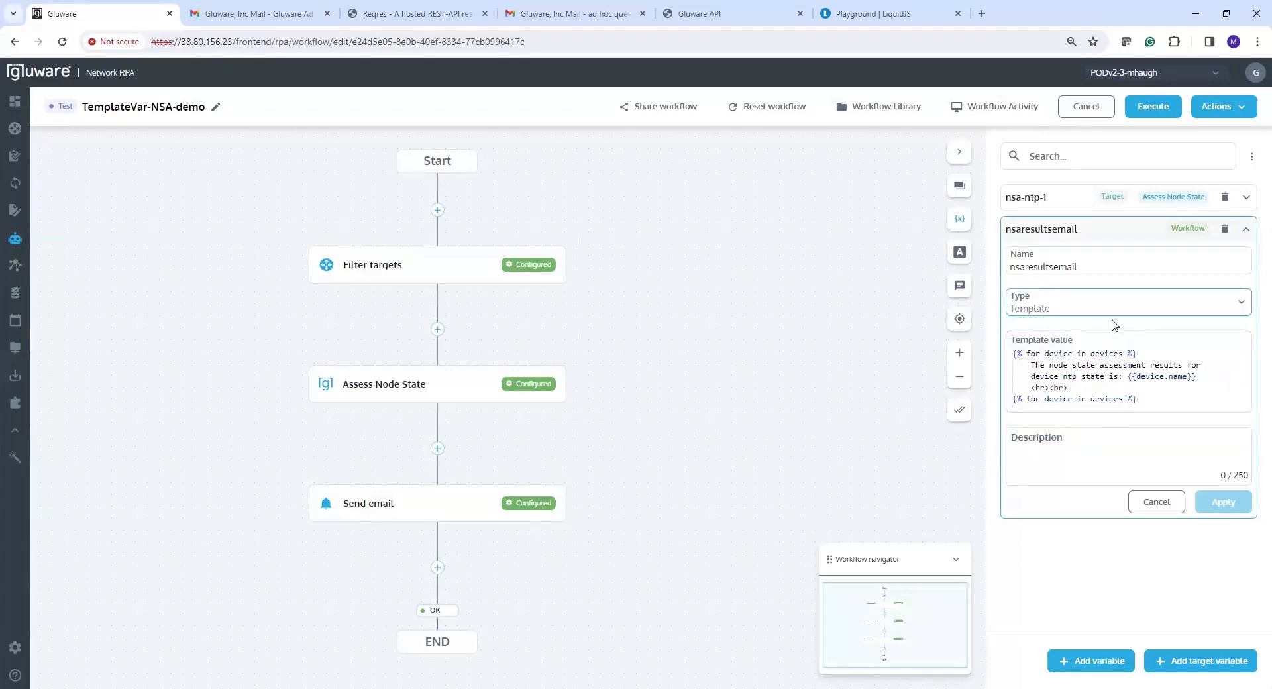
# - Examine the template value of nsaresultsemail, from the outer device loop to the nested loop with the nsa-ntp-1[device.id] NTP state path
pyautogui.moveTo(1014, 354); pyautogui.dragTo(1241, 352)
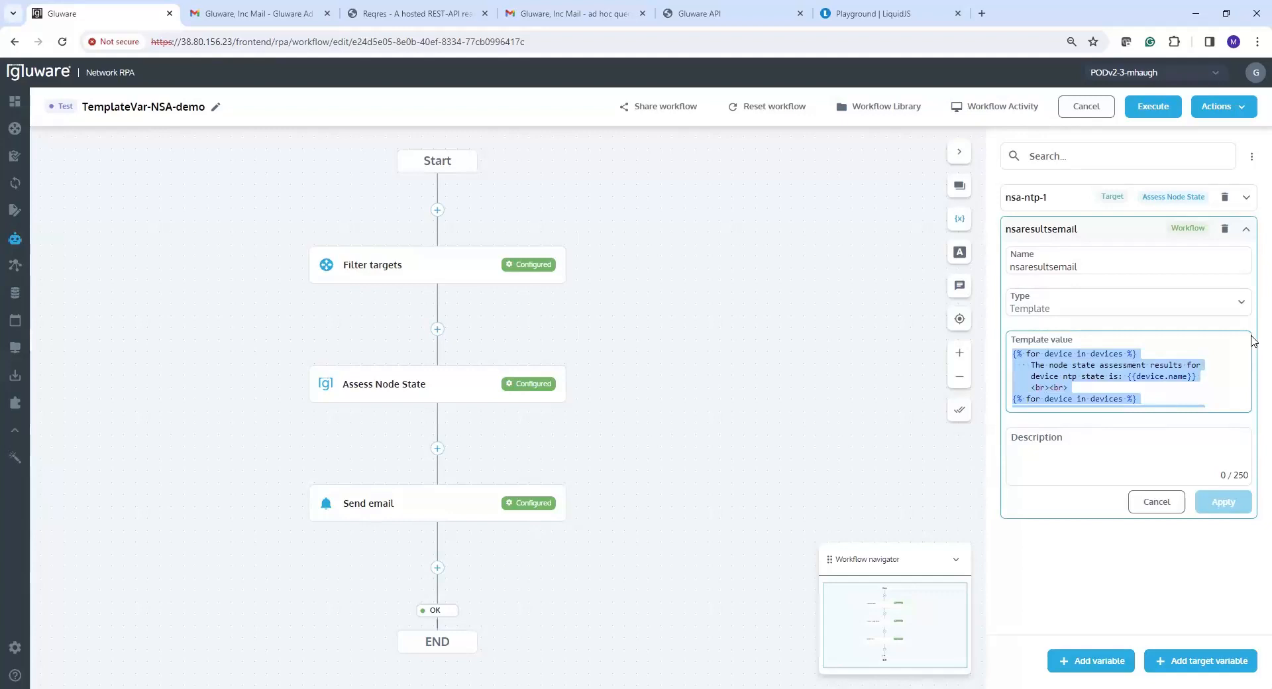
pyautogui.click(1227, 379)
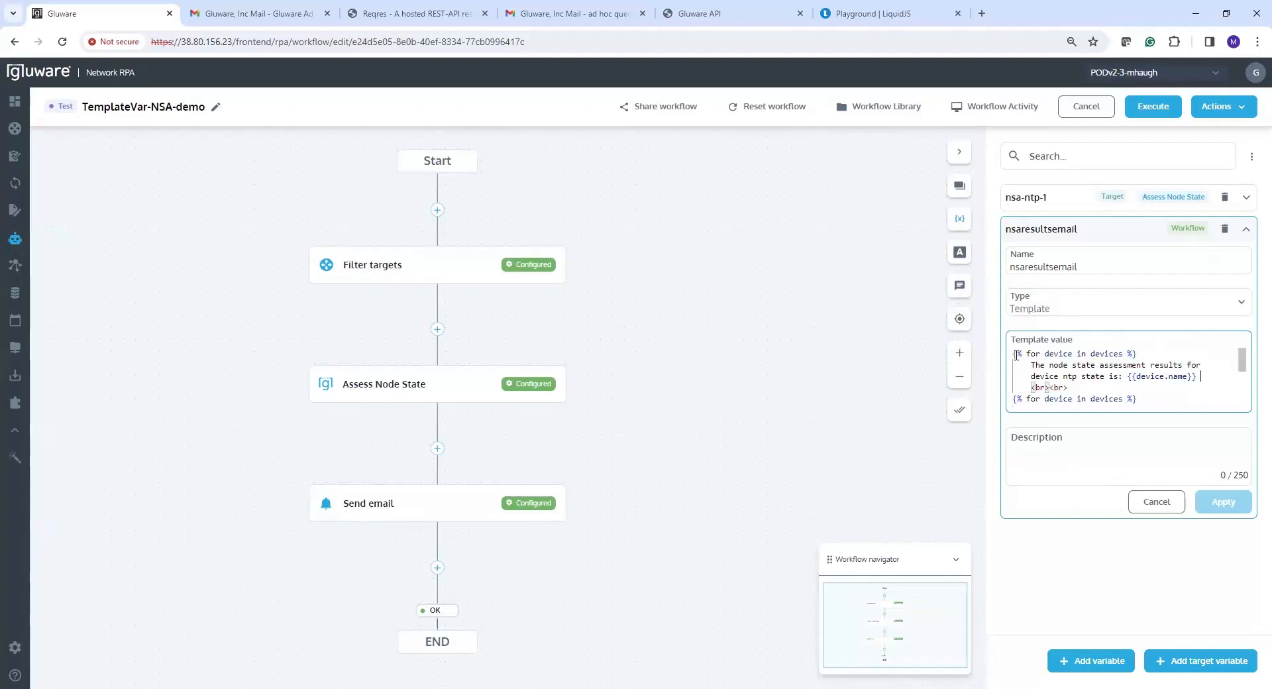
pyautogui.moveTo(1016, 354); pyautogui.dragTo(1021, 354)
pyautogui.moveTo(1241, 361); pyautogui.dragTo(1243, 391)
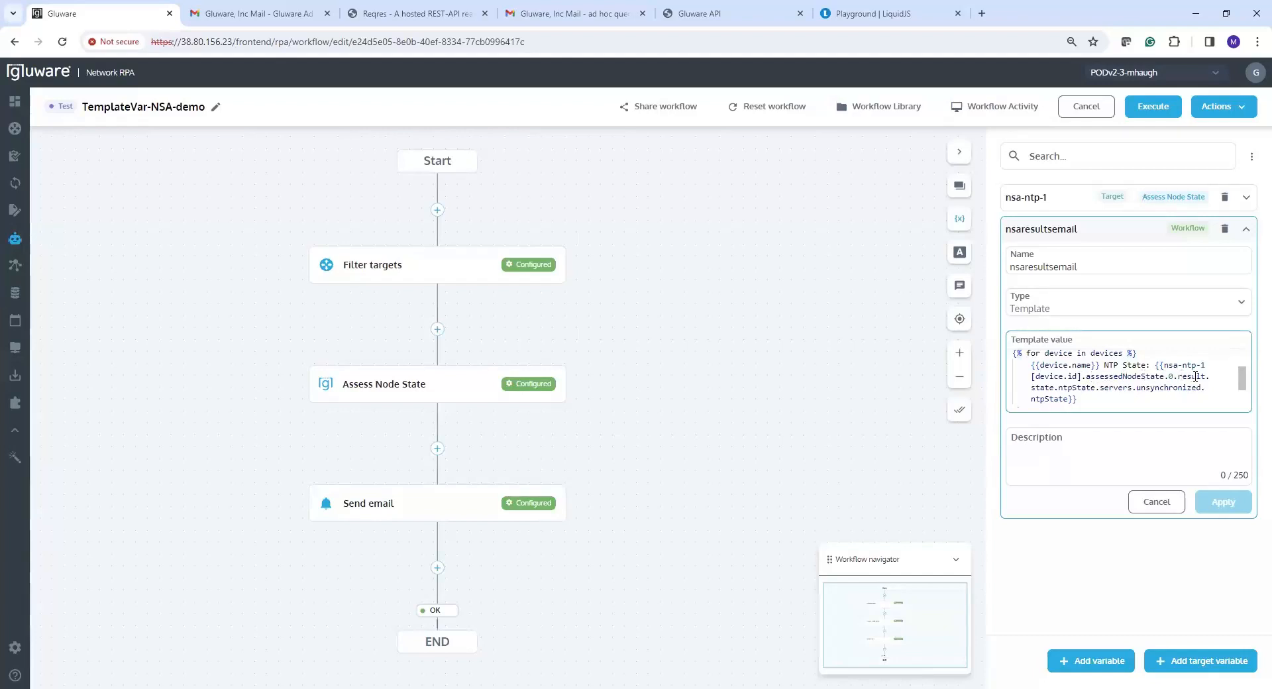
pyautogui.scroll(-1, 1242, 394)
pyautogui.moveTo(1239, 389); pyautogui.dragTo(783, 423)
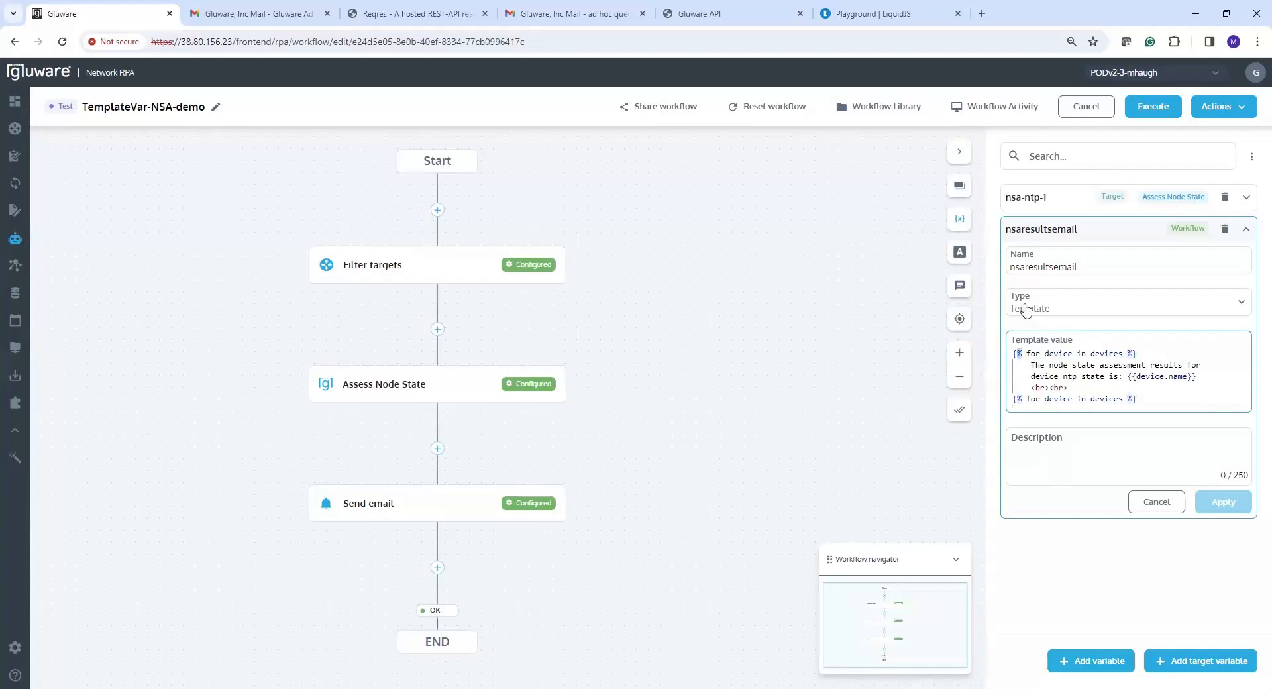
# - Compare the nsaresultsemail variable name with the reference used in the Send email task's message
pyautogui.moveTo(1010, 268); pyautogui.dragTo(1097, 266)
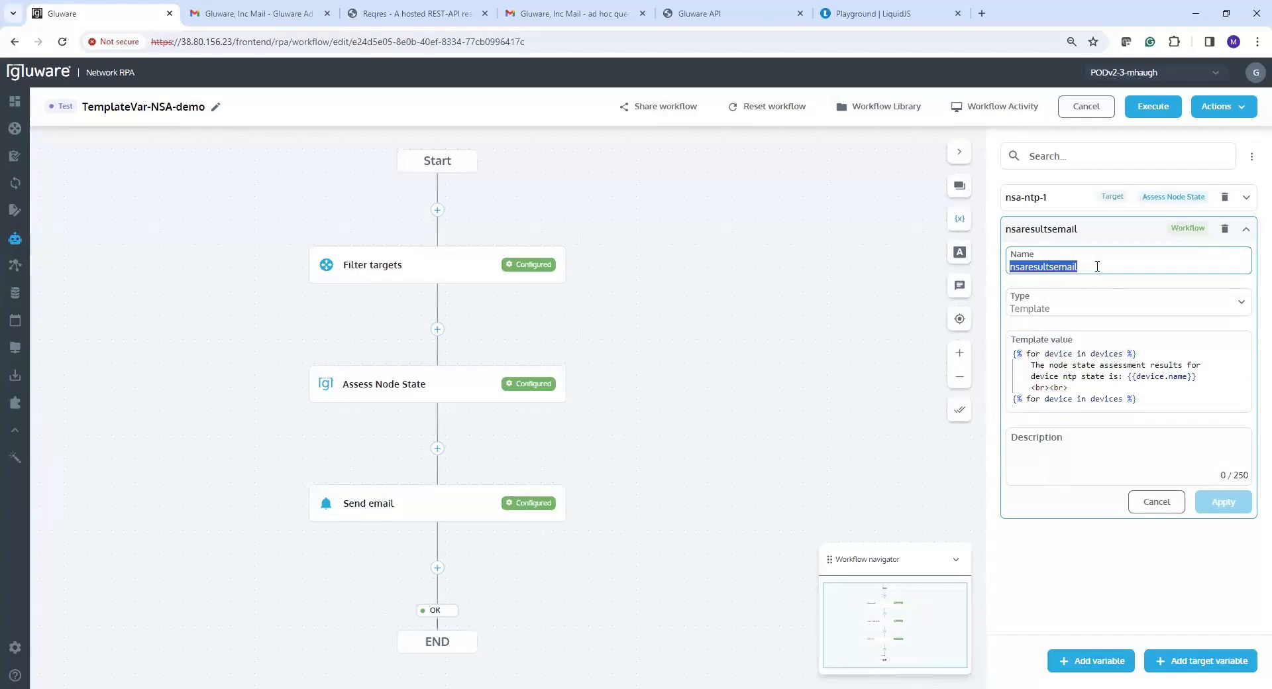
pyautogui.click(467, 509)
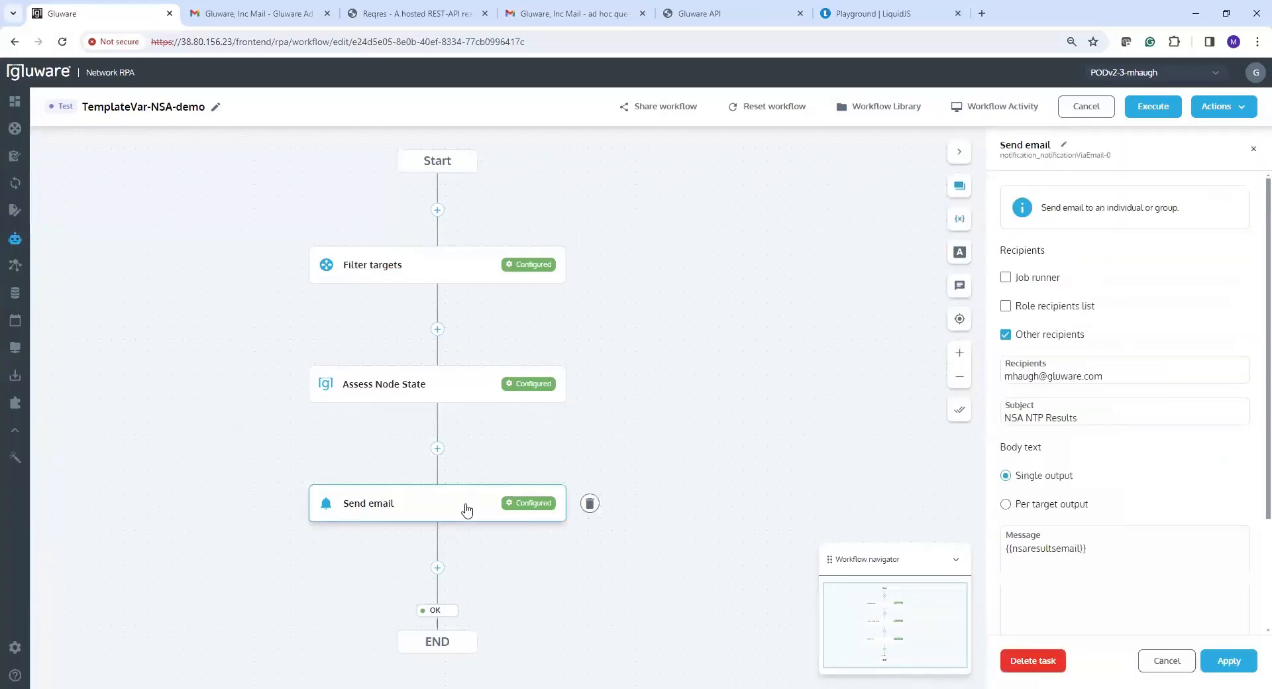
pyautogui.moveTo(1088, 550); pyautogui.dragTo(1007, 552)
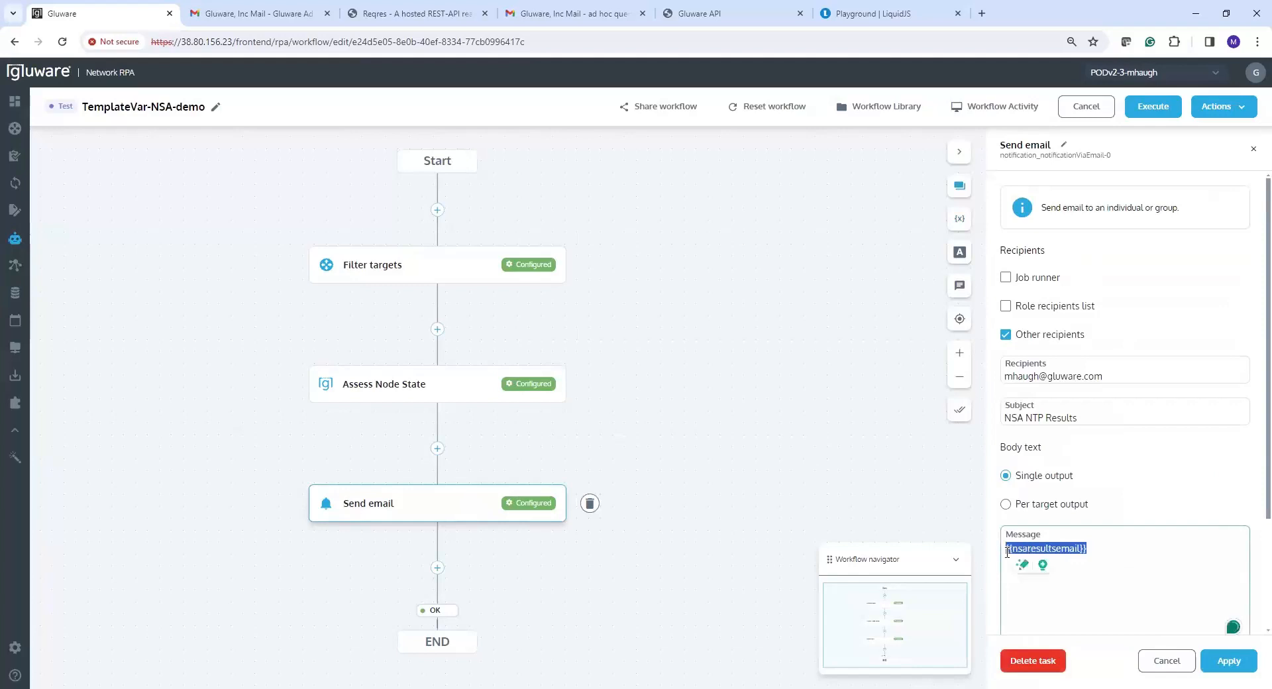
pyautogui.click(876, 481)
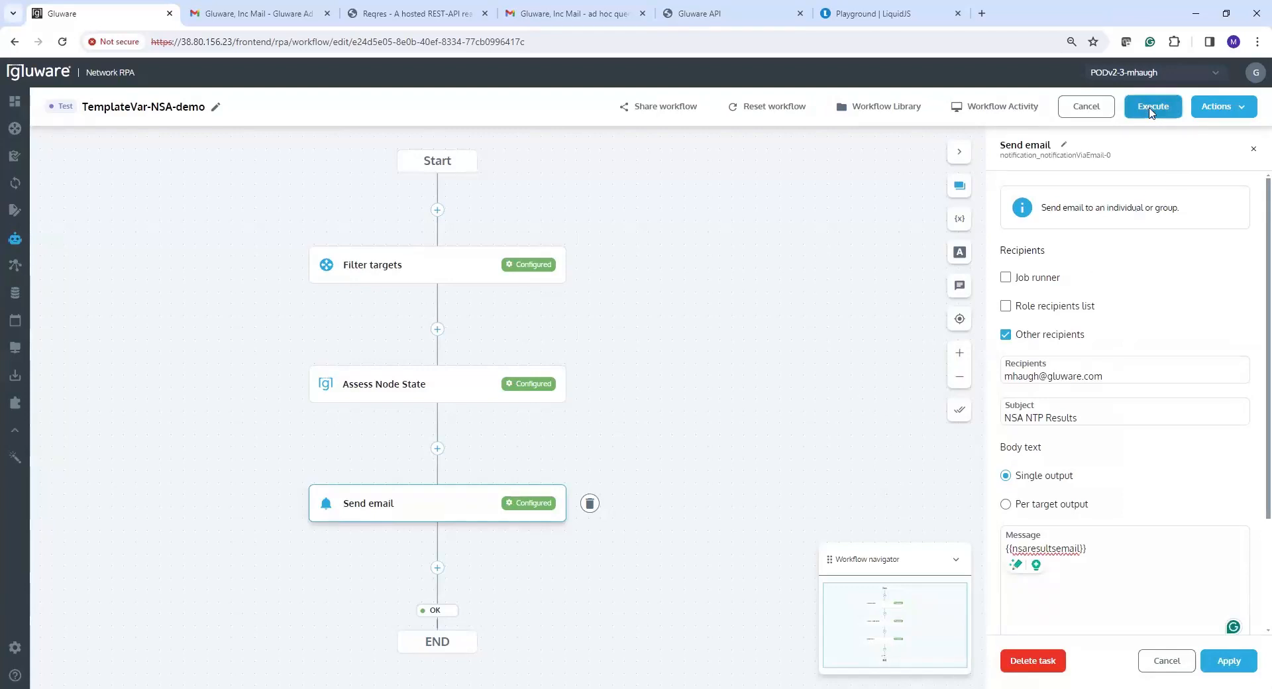
# - Execute the TemplateVar-NSA-demo workflow without prefiltering targets
pyautogui.click(1154, 106)
pyautogui.click(813, 432)
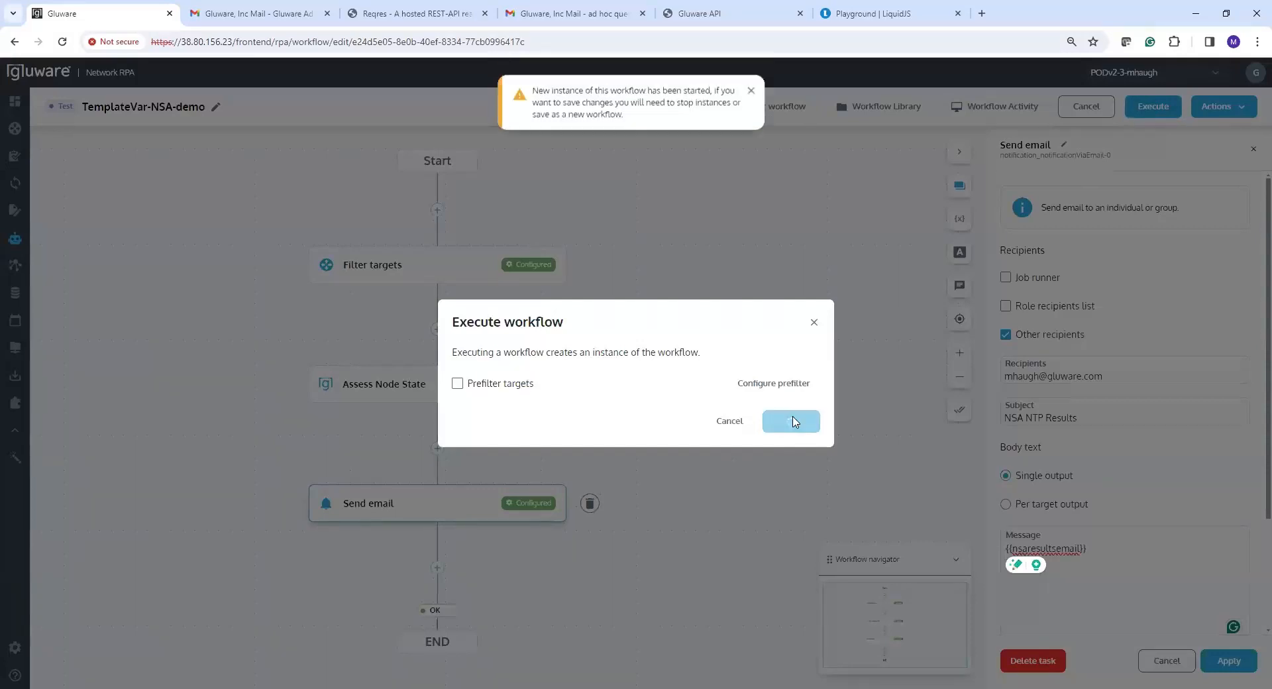
pyautogui.click(684, 412)
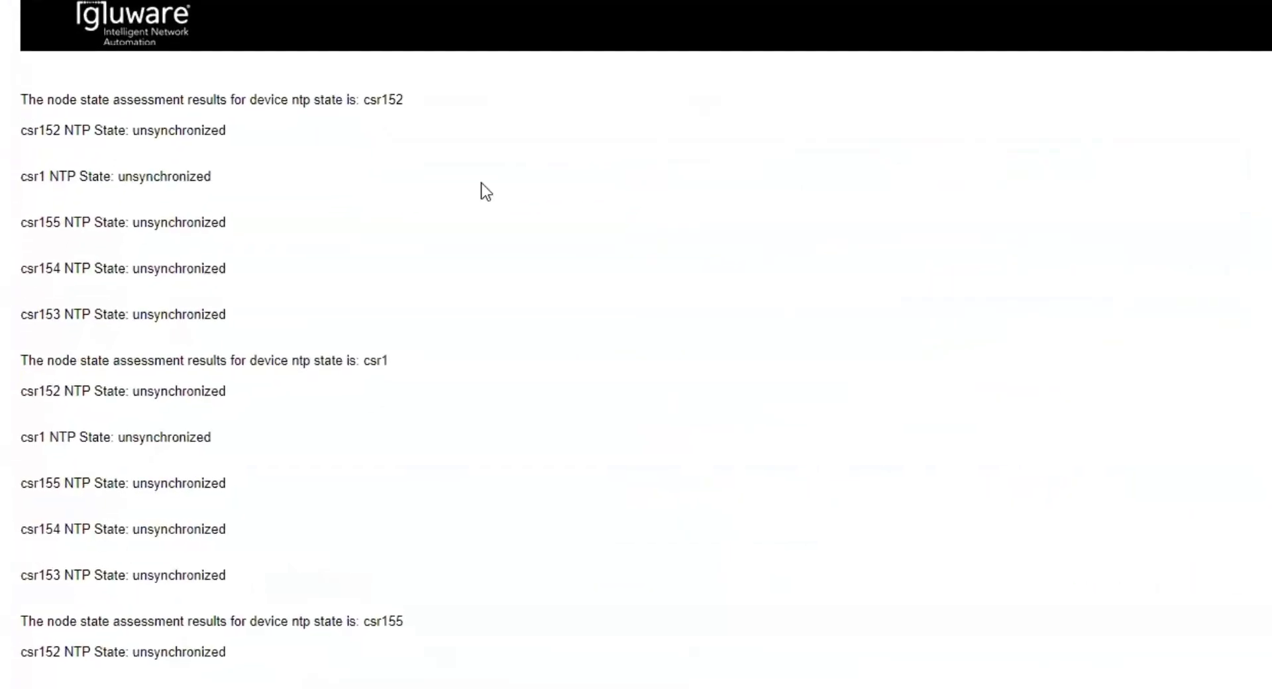
# - Read through the NSA NTP Results email, checking the device name in the first heading and the NTP state listed beneath it
pyautogui.doubleClick(385, 100)
pyautogui.scroll(-7, 636, 344)
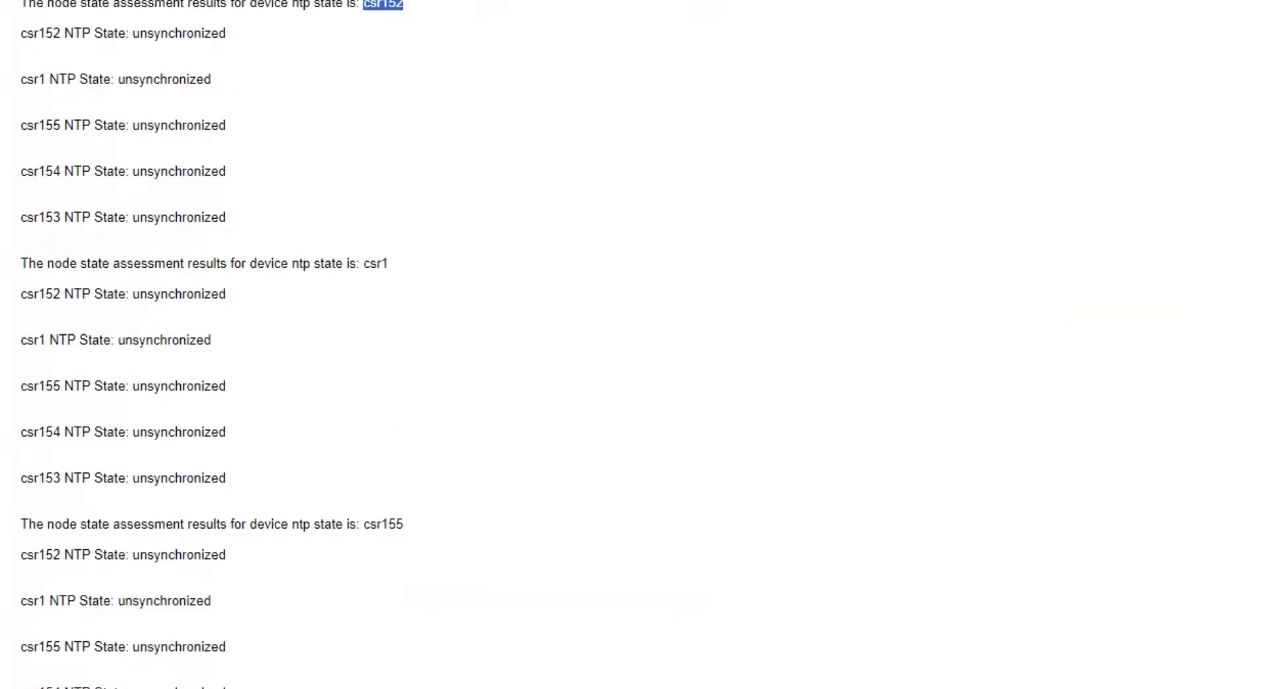
pyautogui.scroll(-2, 636, 345)
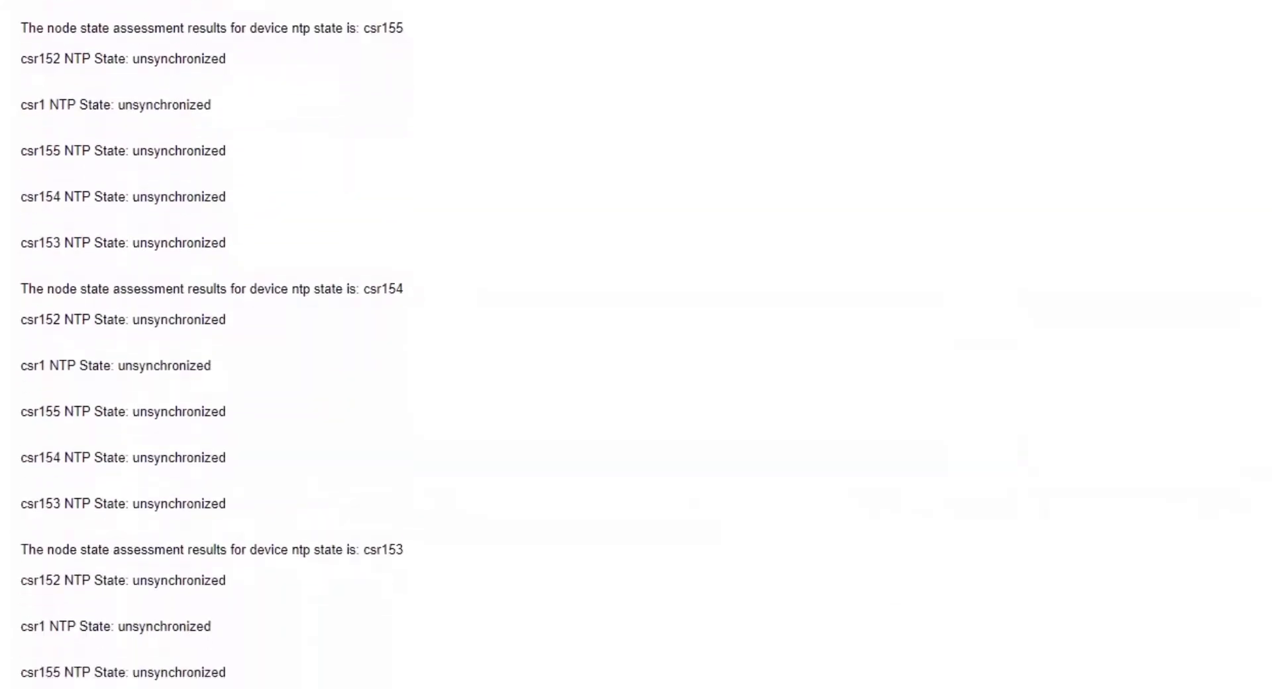
pyautogui.scroll(10, 403, 232)
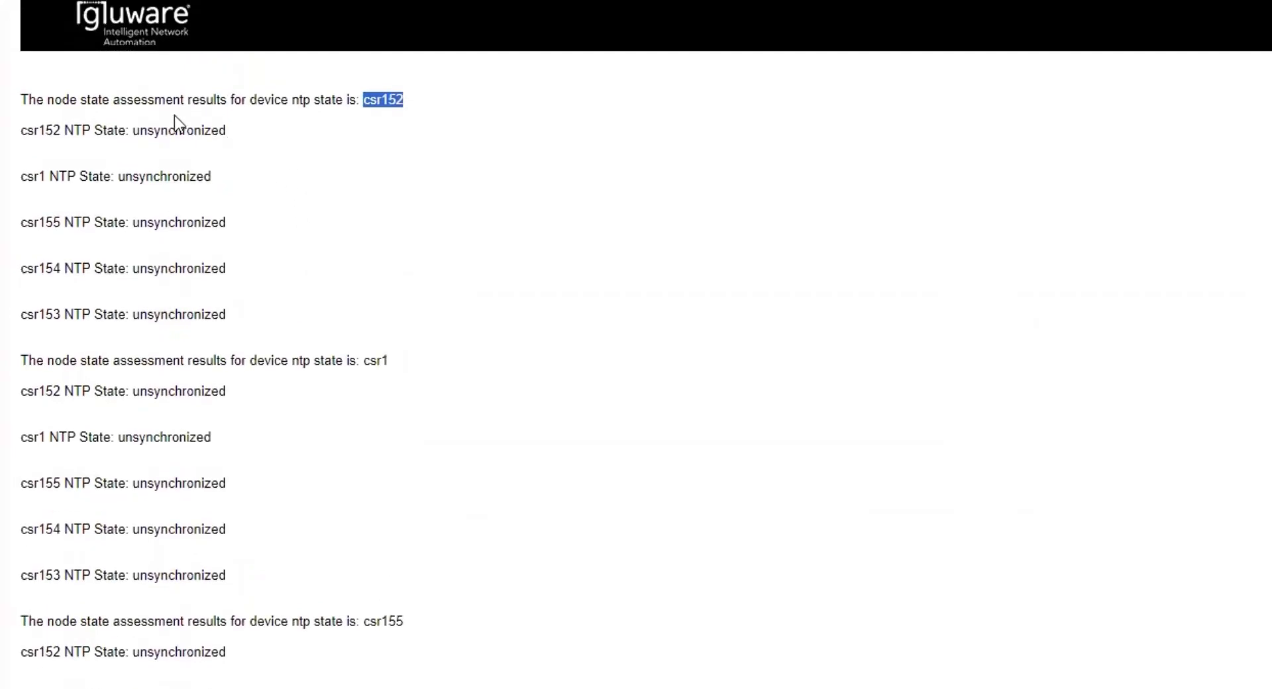
pyautogui.moveTo(133, 130); pyautogui.dragTo(259, 131)
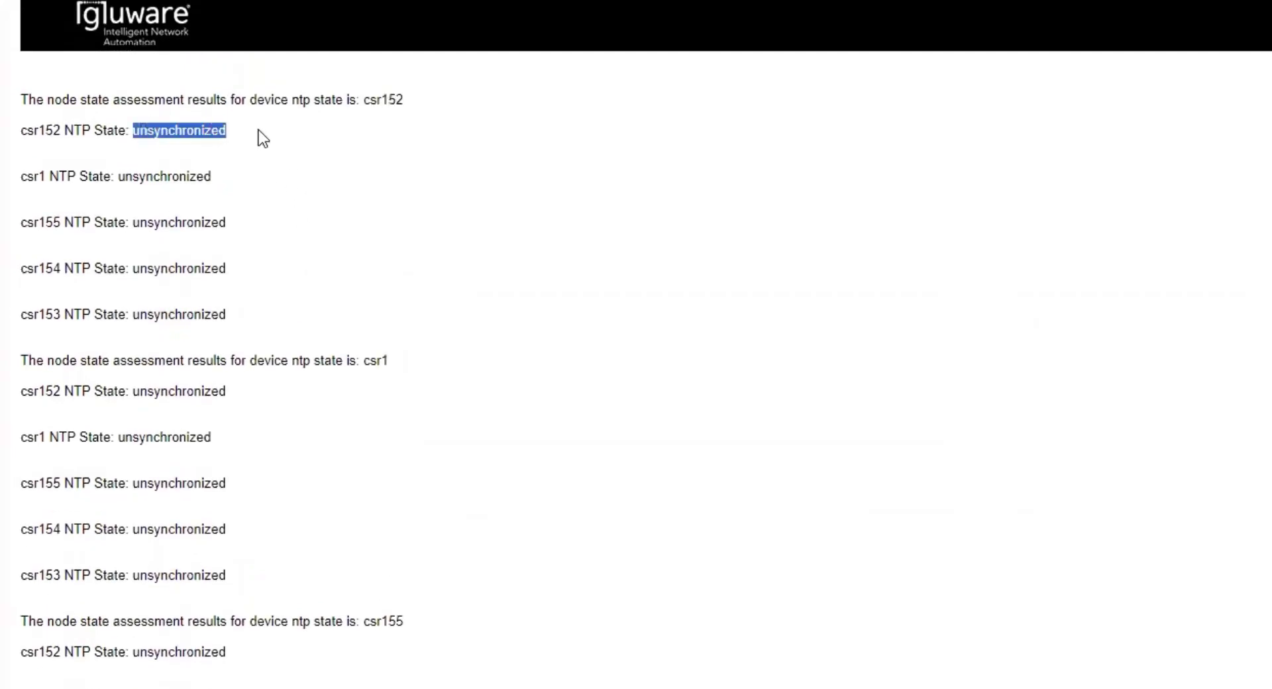
pyautogui.click(302, 221)
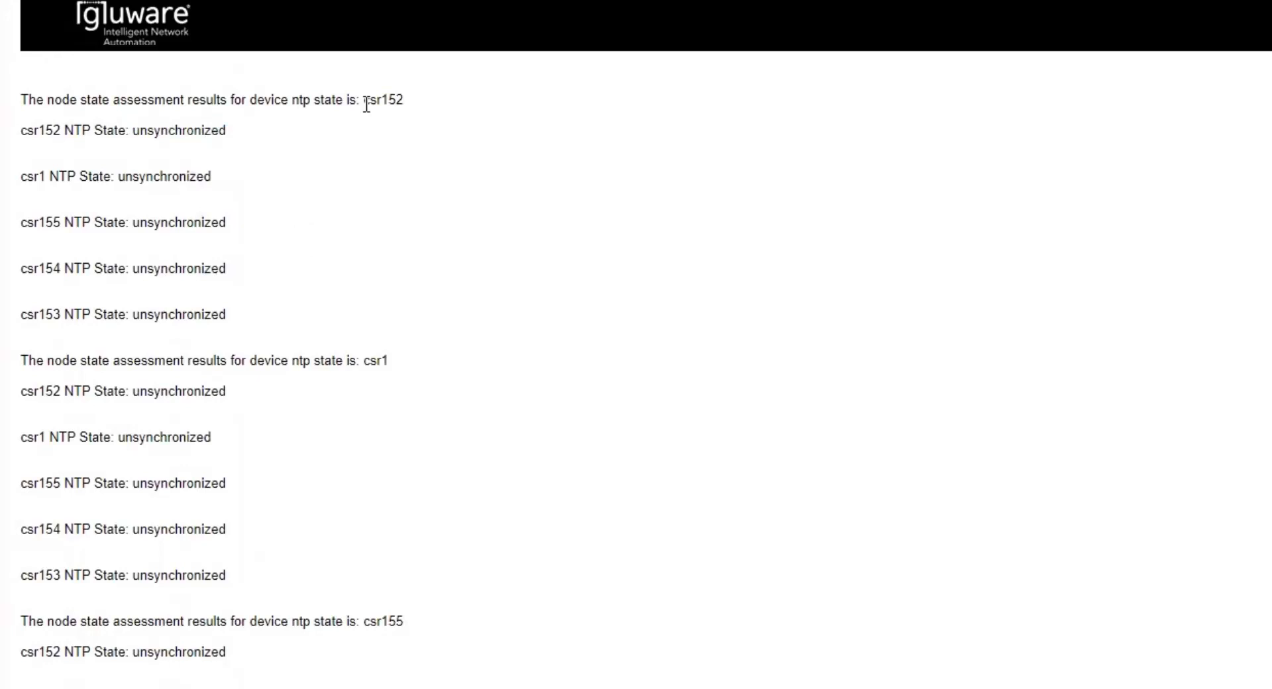
# - Compare the device headings of the email's repeated result blocks with the NTP State lines under each one
pyautogui.moveTo(364, 100); pyautogui.dragTo(436, 99)
pyautogui.moveTo(426, 442); pyautogui.dragTo(428, 424)
pyautogui.click(366, 358)
pyautogui.scroll(-2, 636, 345)
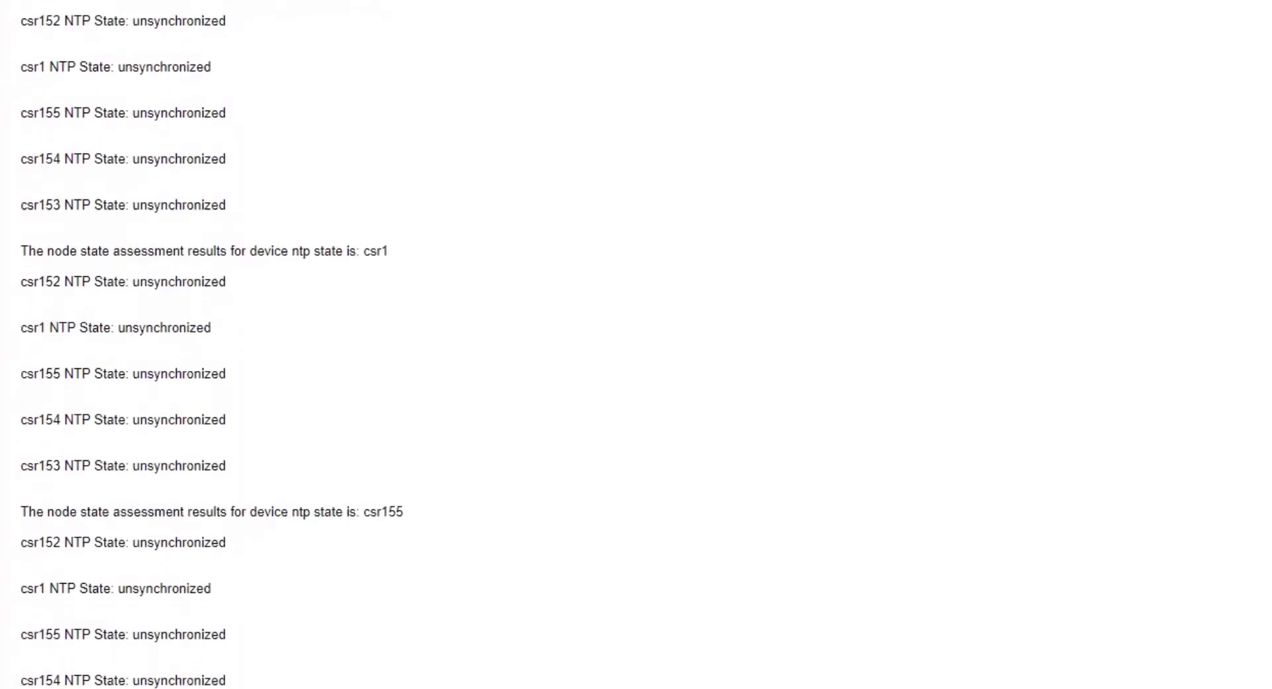
pyautogui.scroll(-5, 636, 344)
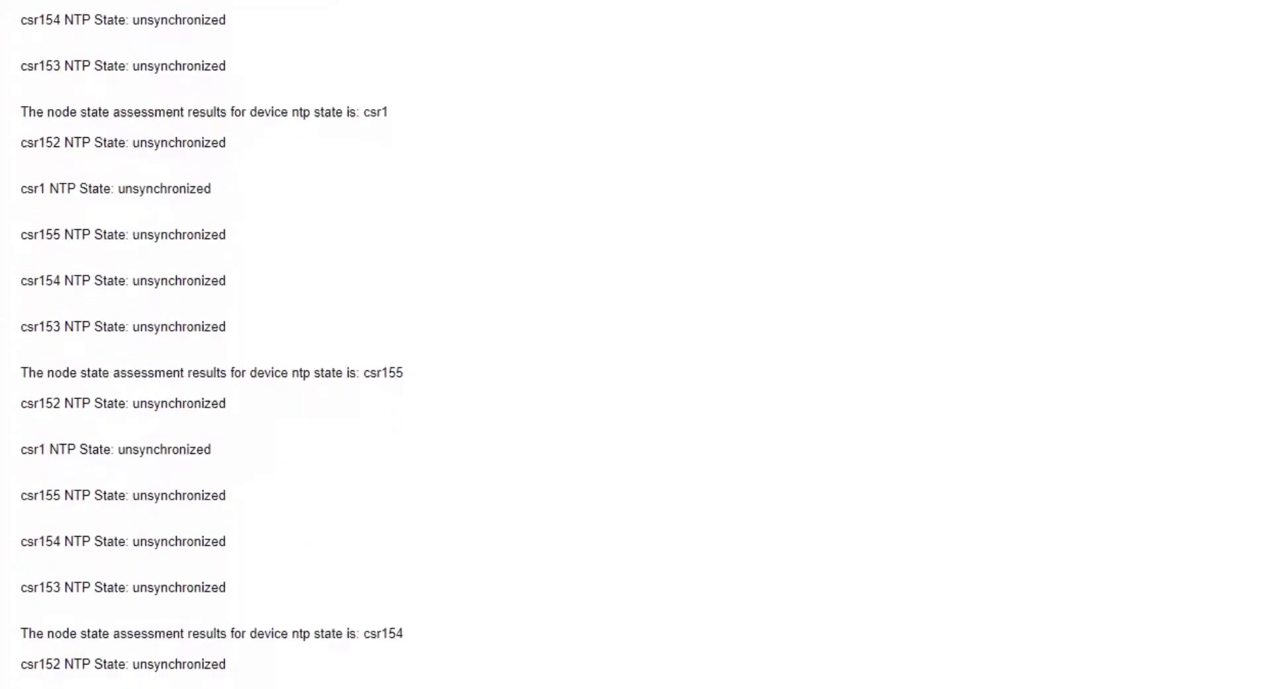
pyautogui.scroll(-4, 636, 344)
pyautogui.scroll(11, 635, 344)
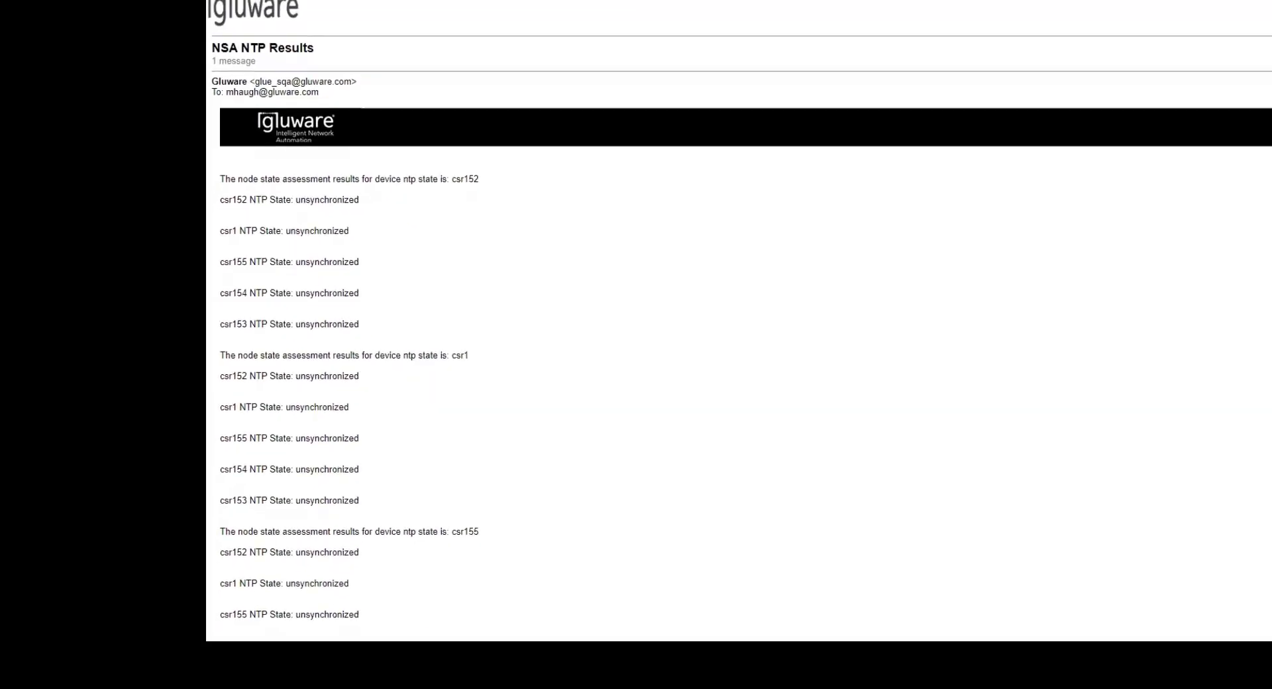